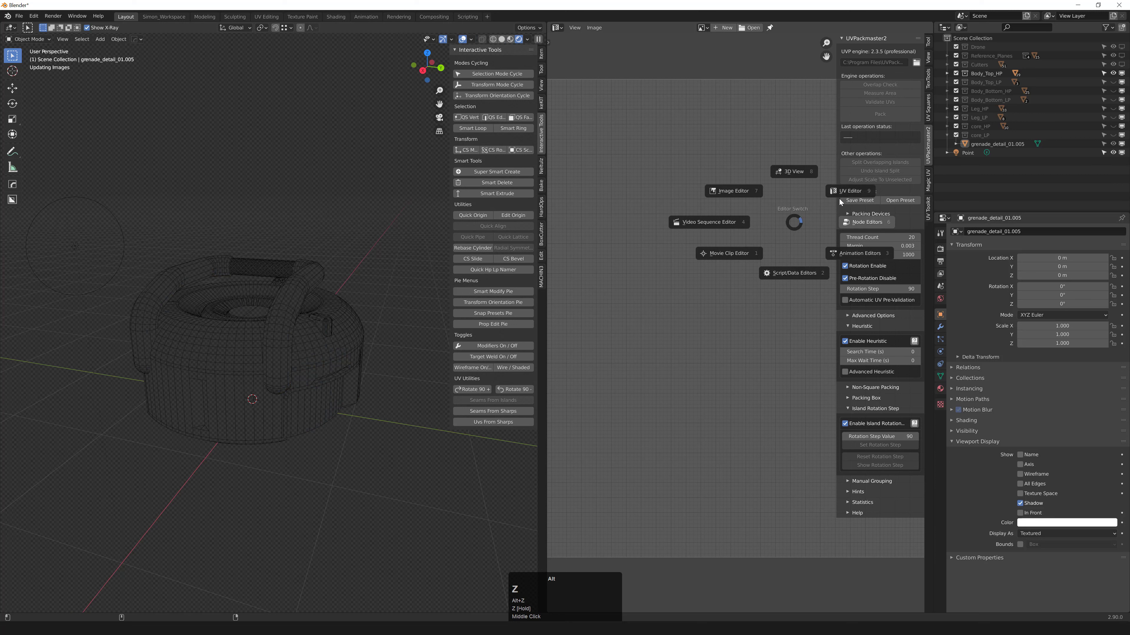
Switch the UV editor area to the Shader Editor and move the Bevel node down, level with the Principled BSDF's Normal input.
left_click(875, 223, "alt")
left_click(917, 222, "alt")
mouse_move(633, 309)
middle_mouse_down("shift")
mouse_move(731, 256)
mouse_move(639, 290)
middle_mouse_up("shift")
scroll(689, 285, "down", 2)
scroll(640, 291, "up", 1)
left_click_drag(598, 325, 604, 400)
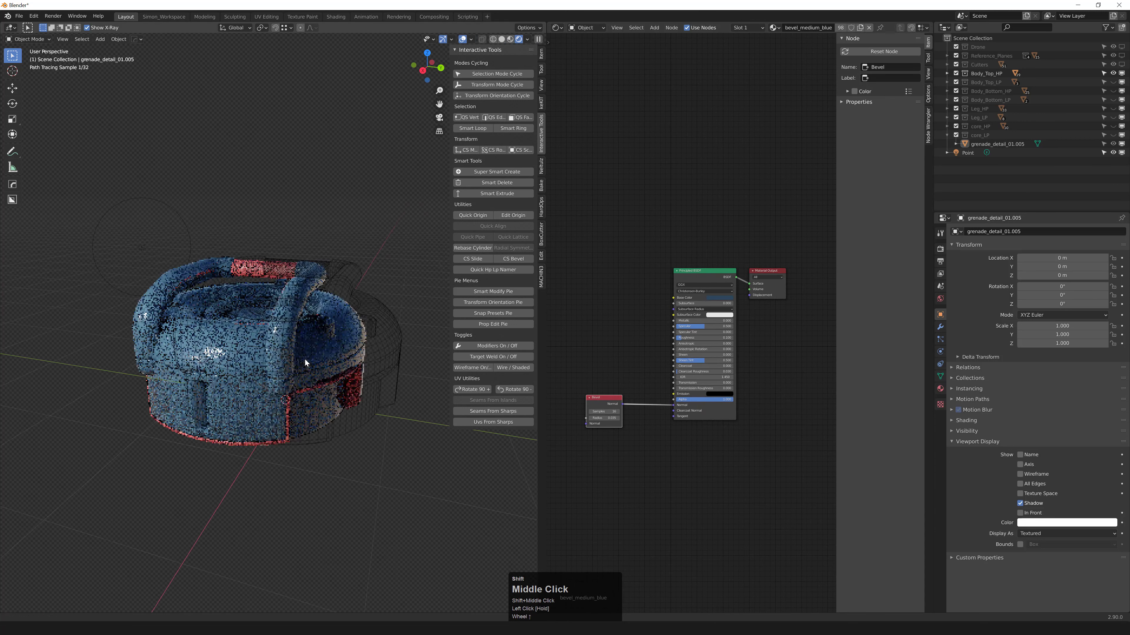
For the blue upper body's bevel_medium_blue material, set the Principled BSDF's Metallic to 1 and Roughness to 0.5.
middle_click_drag(304, 358, 294, 337)
left_click(296, 339)
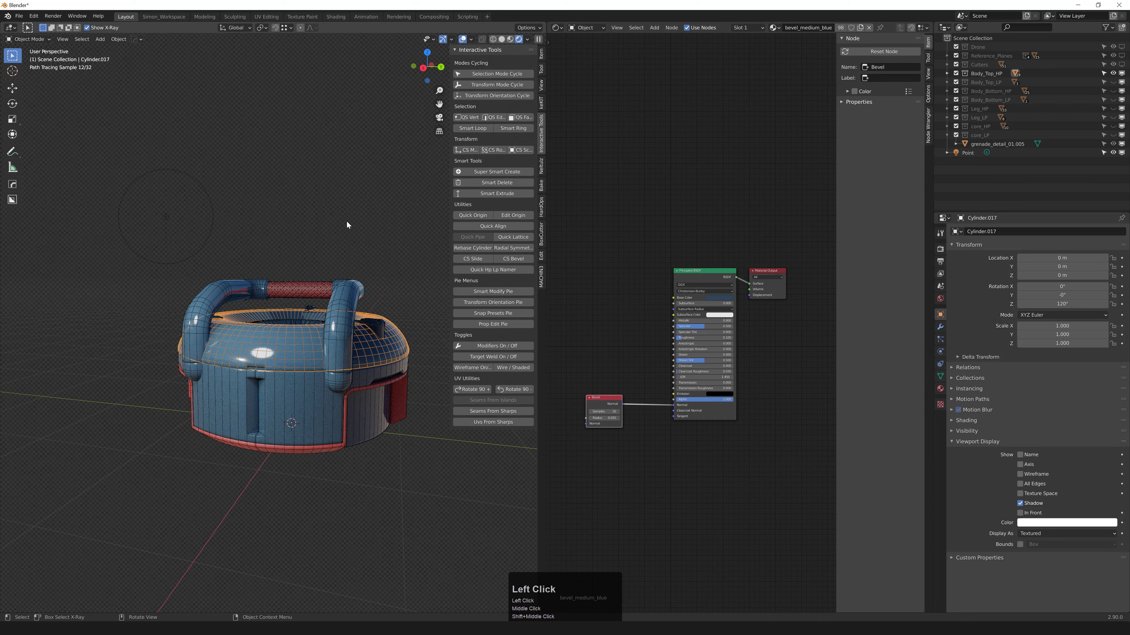
scroll(284, 358, "up", 2)
left_click(285, 359)
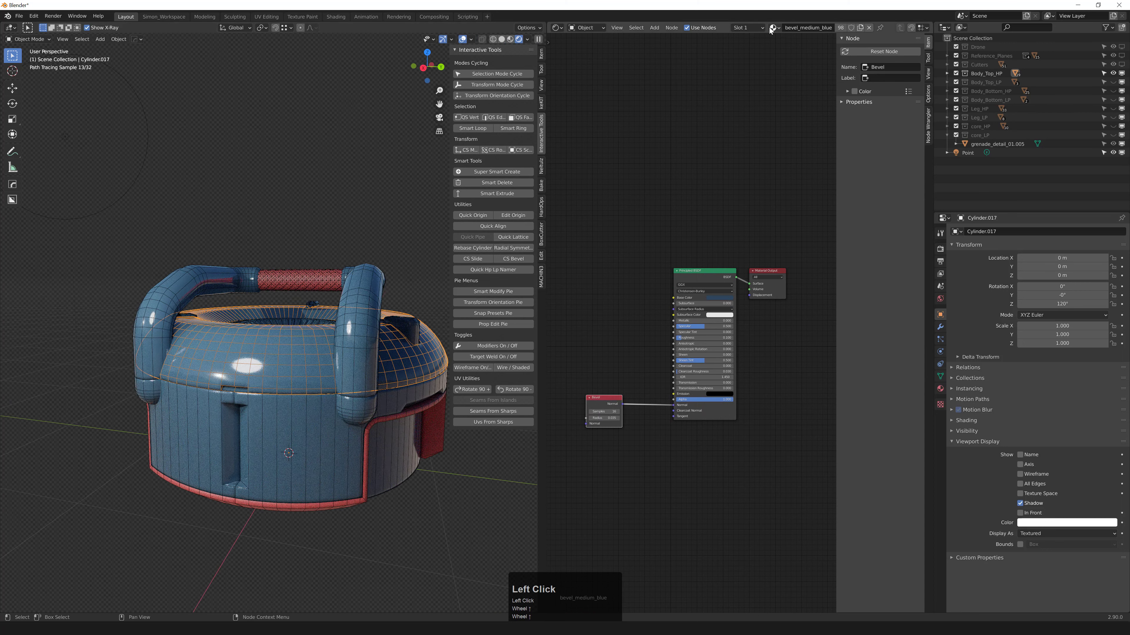
left_click(324, 230)
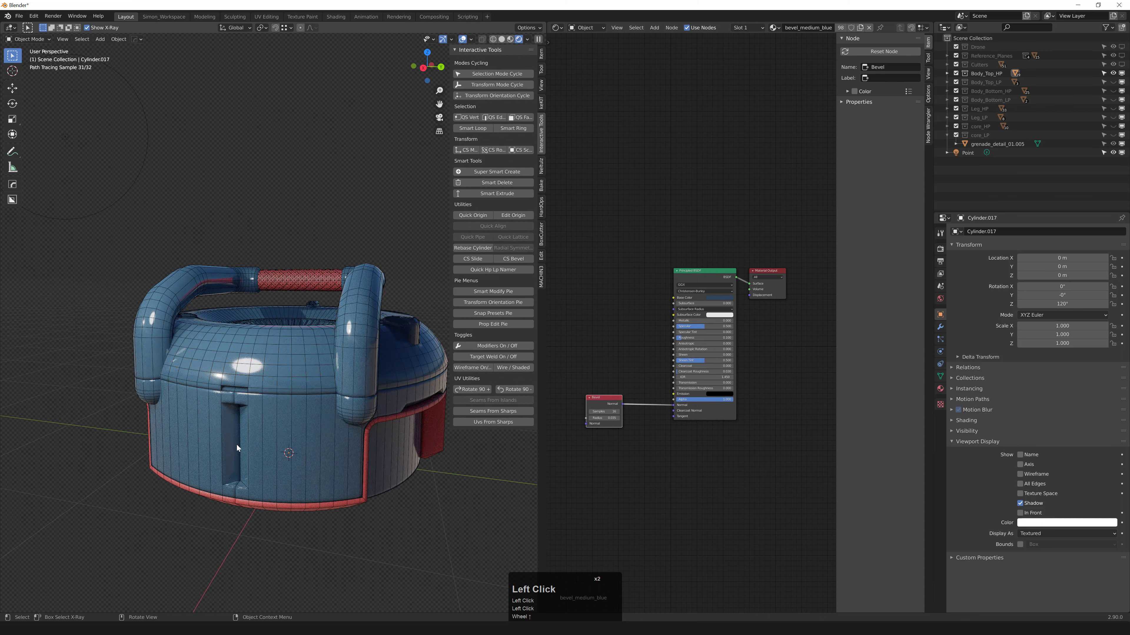
left_click(689, 321)
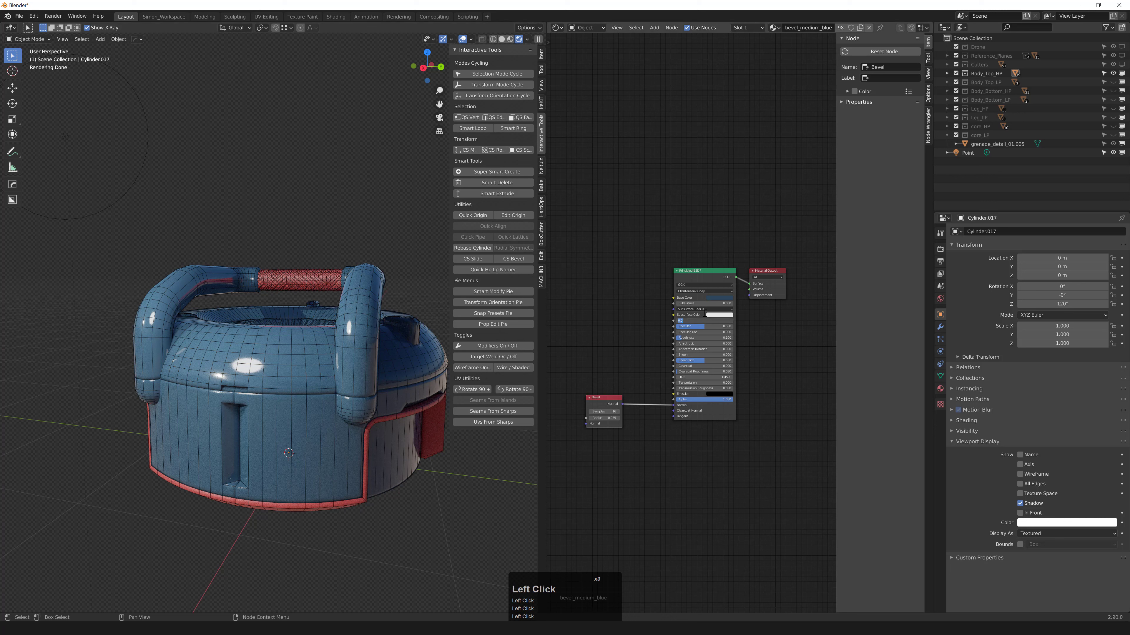
type("1")
key("KP_Enter")
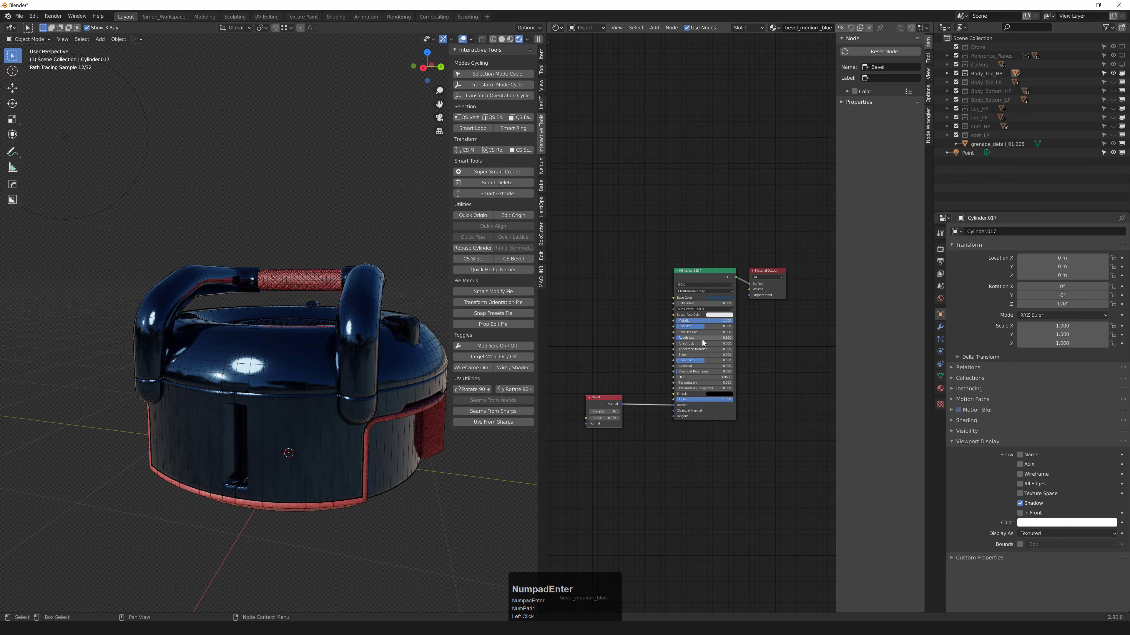
left_click(705, 339)
type(".5")
key("KP_Enter")
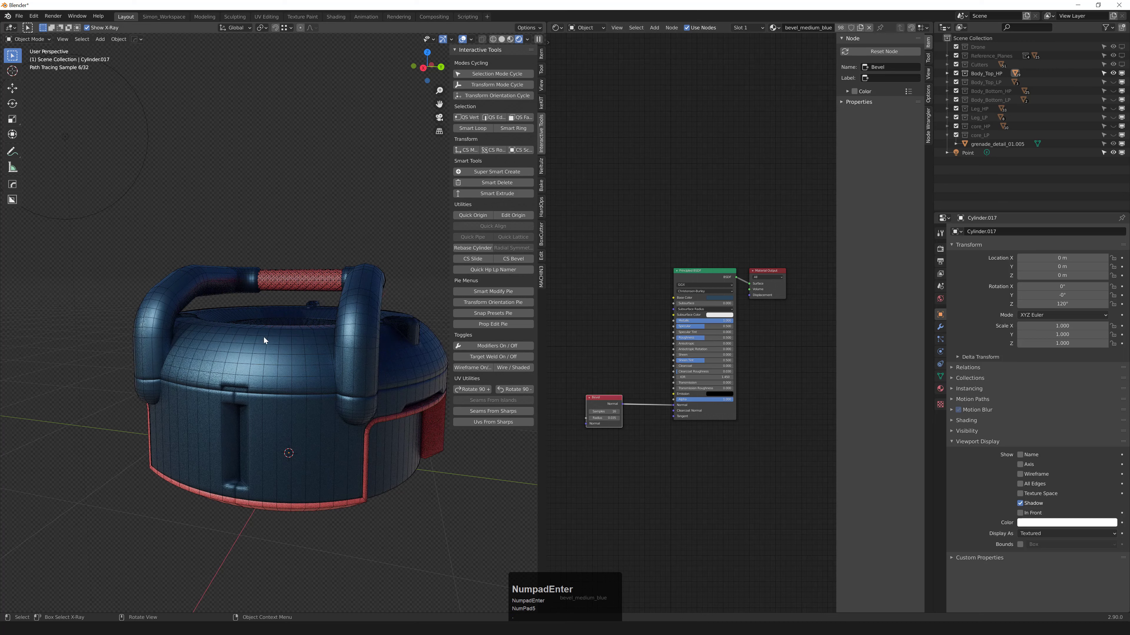
Hide the wireframe overlay in the rendered viewport and inspect the blue metallic surface from above and from the side.
key("F4")
middle_click_drag(267, 350, 273, 362)
left_click(274, 362)
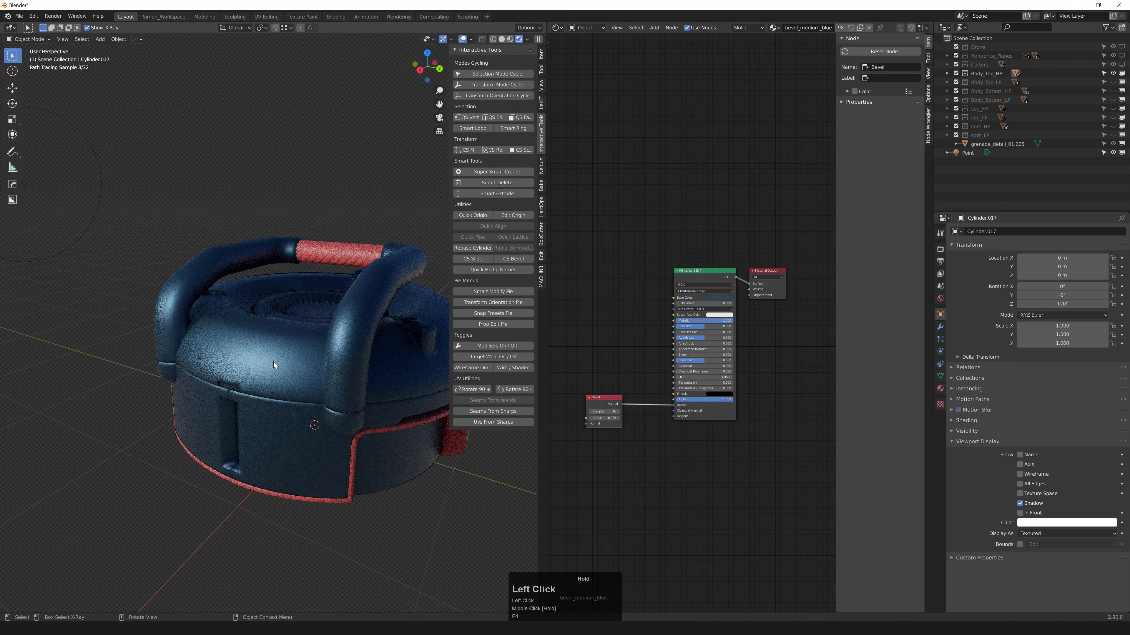
left_click(115, 466)
middle_click_drag(114, 467, 318, 386)
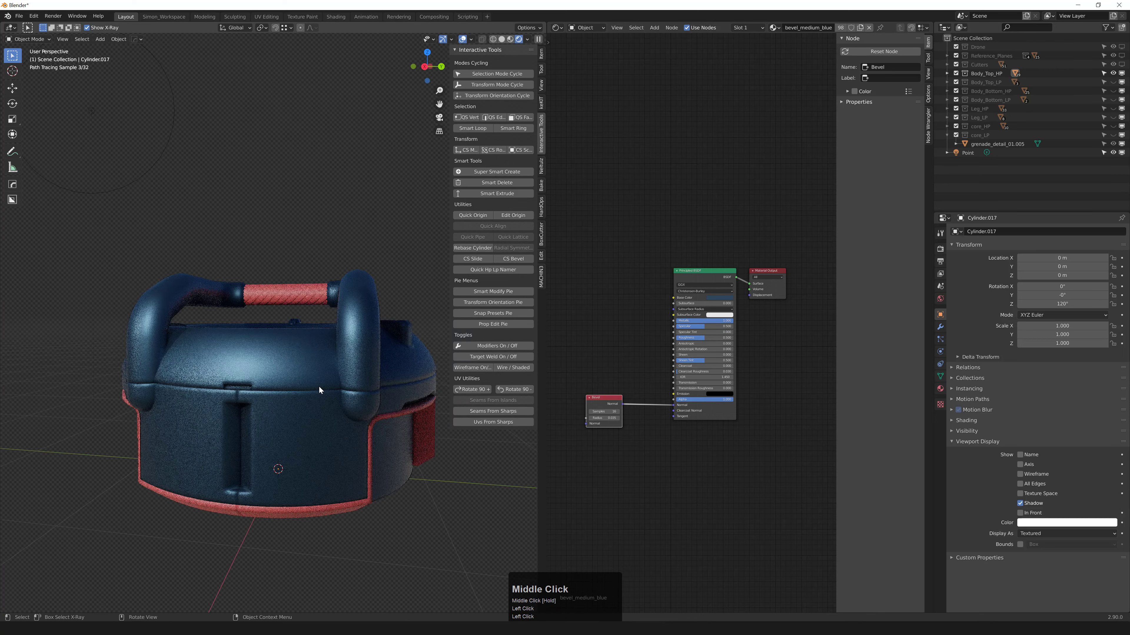
scroll(297, 391, "down", 2)
scroll(305, 383, "up", 4)
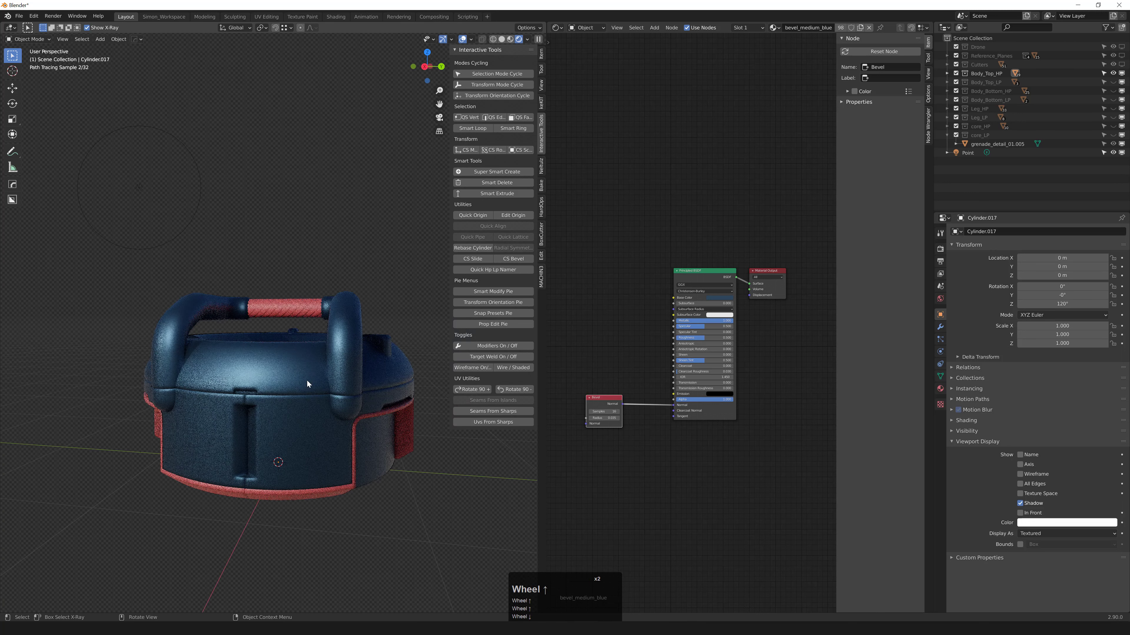
Set Metallic to 1 on the red lower trim's bevel_medium_red material and inspect the rendered model.
left_click(323, 496)
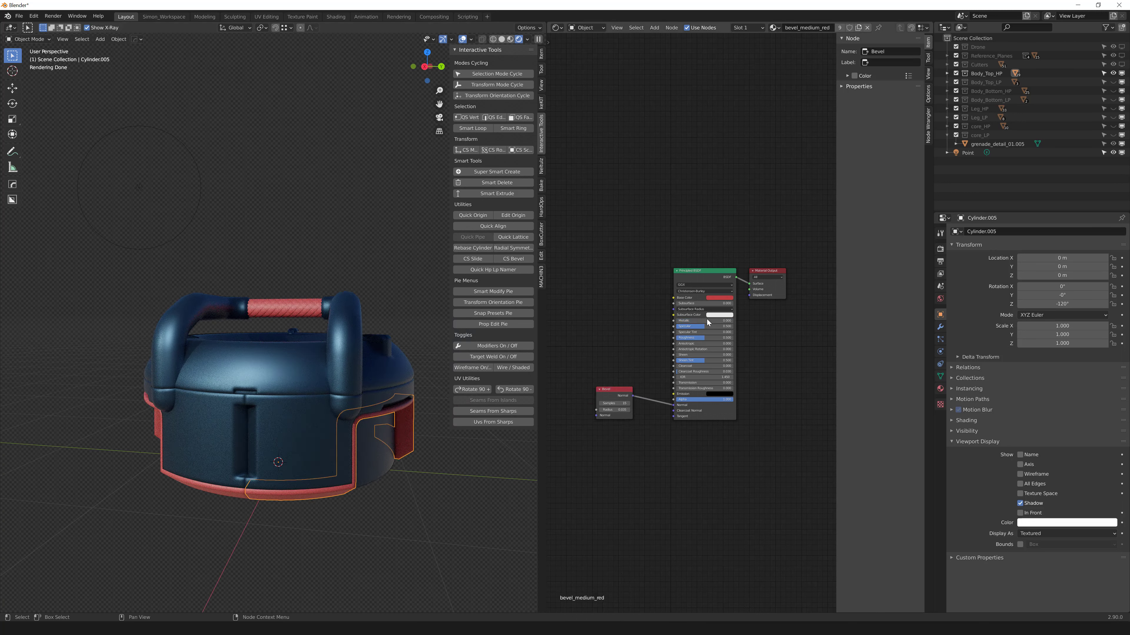
left_click_drag(702, 320, 731, 320)
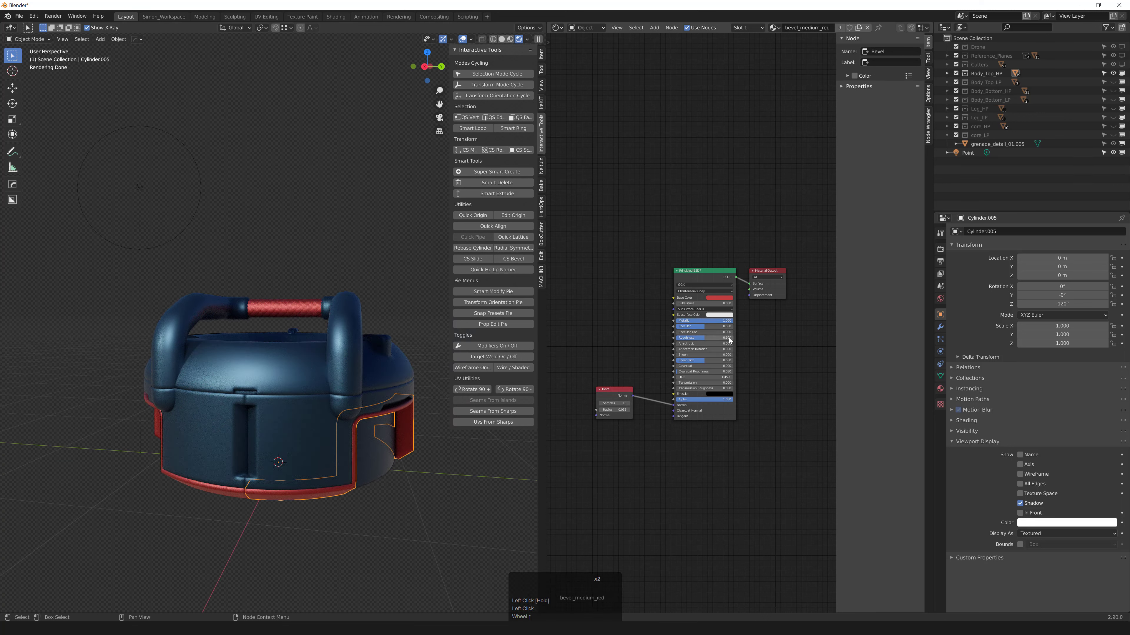
left_click(395, 531)
mouse_move(263, 406)
middle_mouse_down()
mouse_move(345, 407)
mouse_move(240, 405)
mouse_move(309, 379)
middle_mouse_up()
scroll(302, 377, "up", 2)
scroll(298, 365, "up", 1)
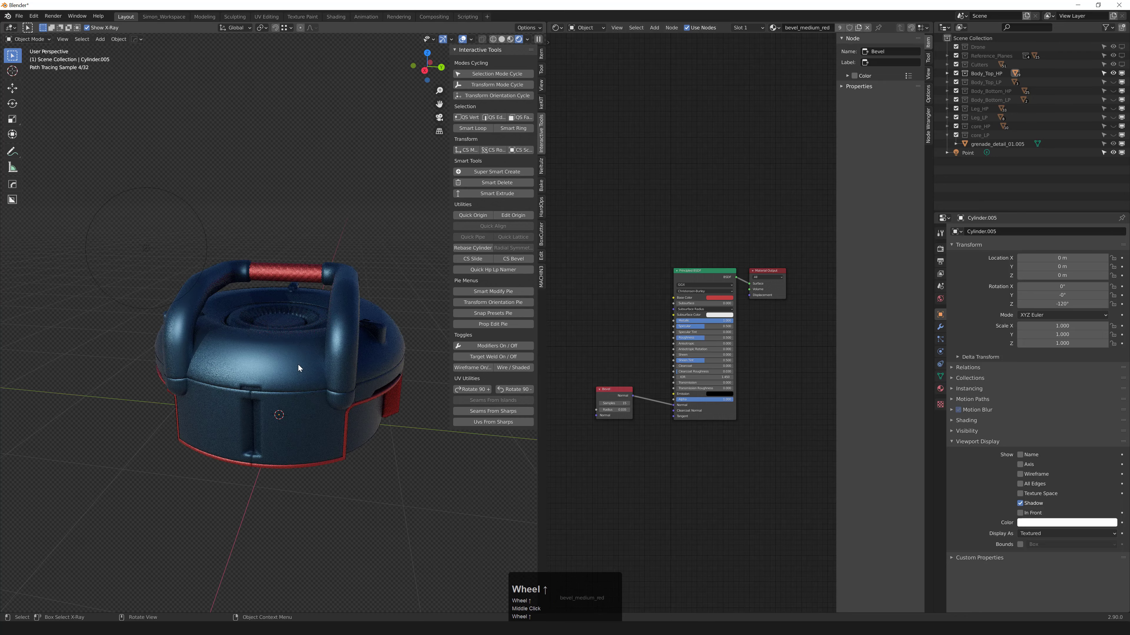
Set the Bevel node's Radius to 0 in the blue upper body's material.
left_click(298, 333)
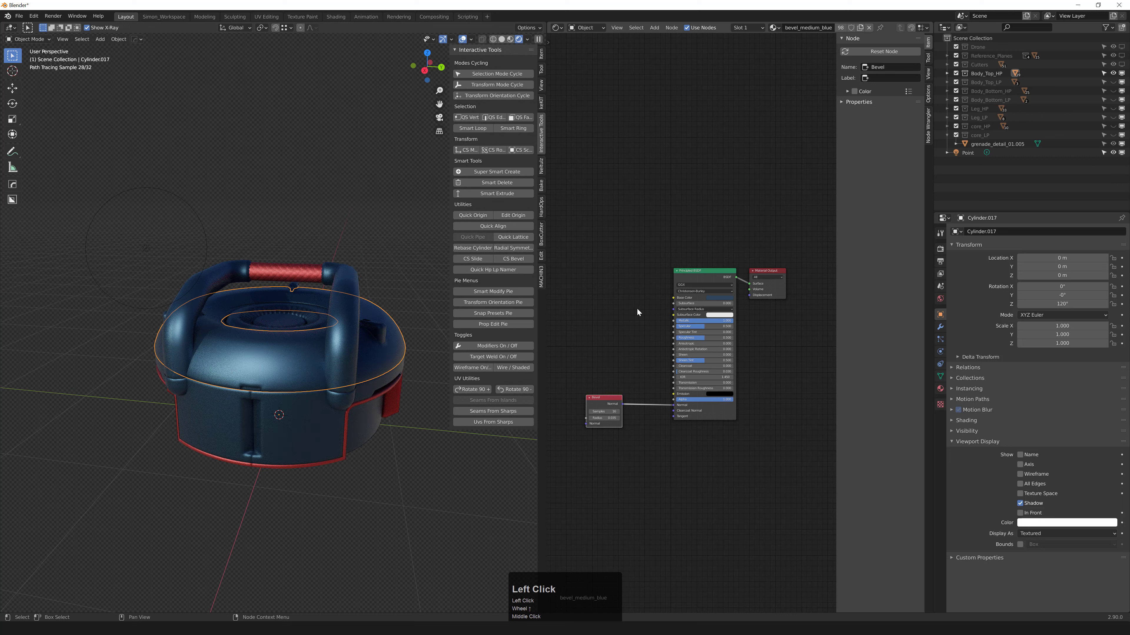
left_click(377, 229)
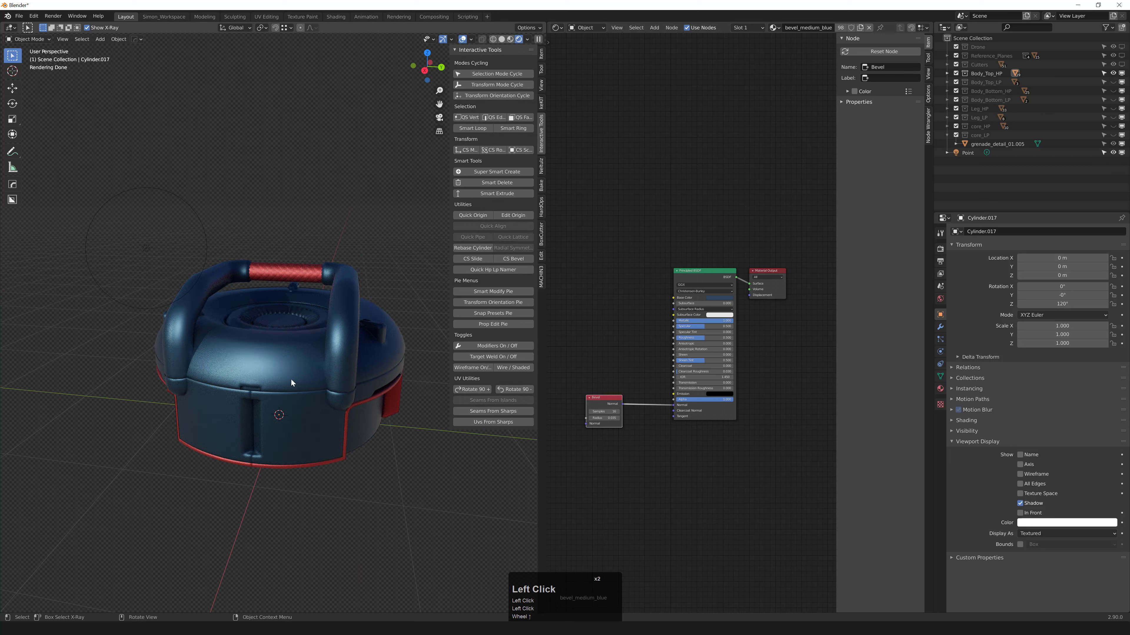
middle_click_drag(319, 378, 315, 377)
scroll(248, 416, "up", 2)
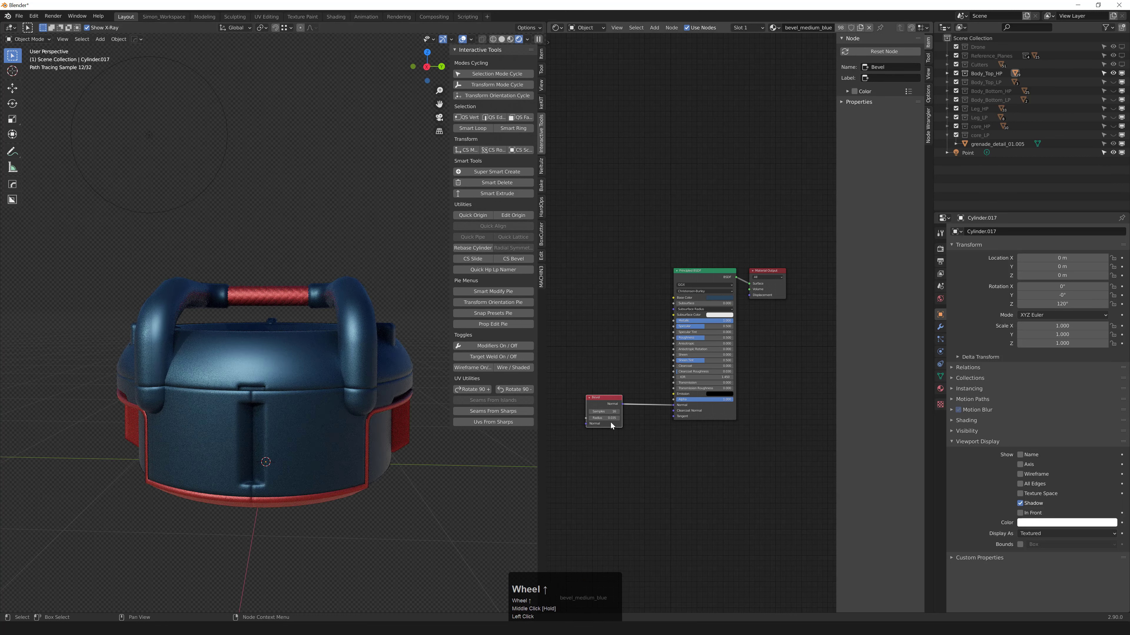
scroll(613, 414, "up", 3)
scroll(613, 414, "up", 8)
middle_click_drag(607, 462, 633, 468)
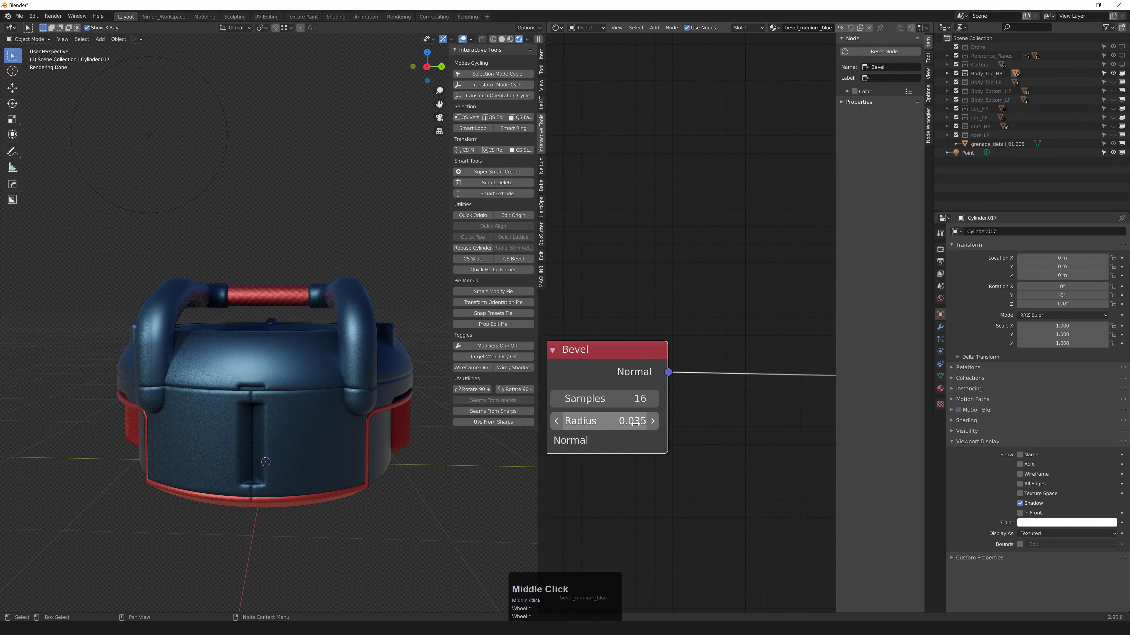
left_click(634, 422)
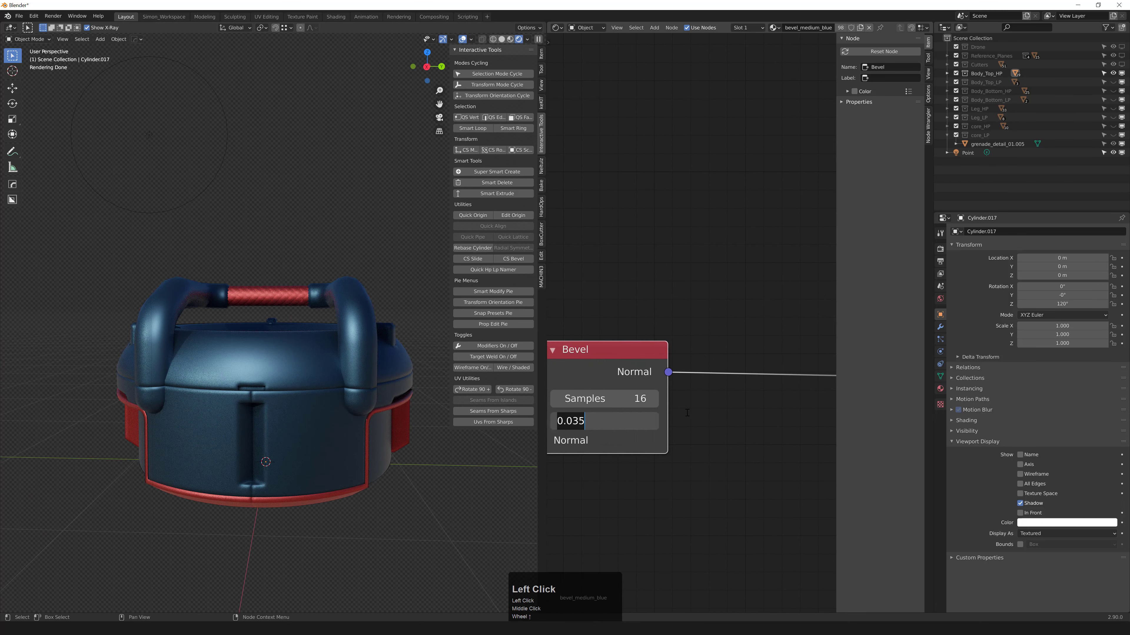
type("0")
key("KP_Enter")
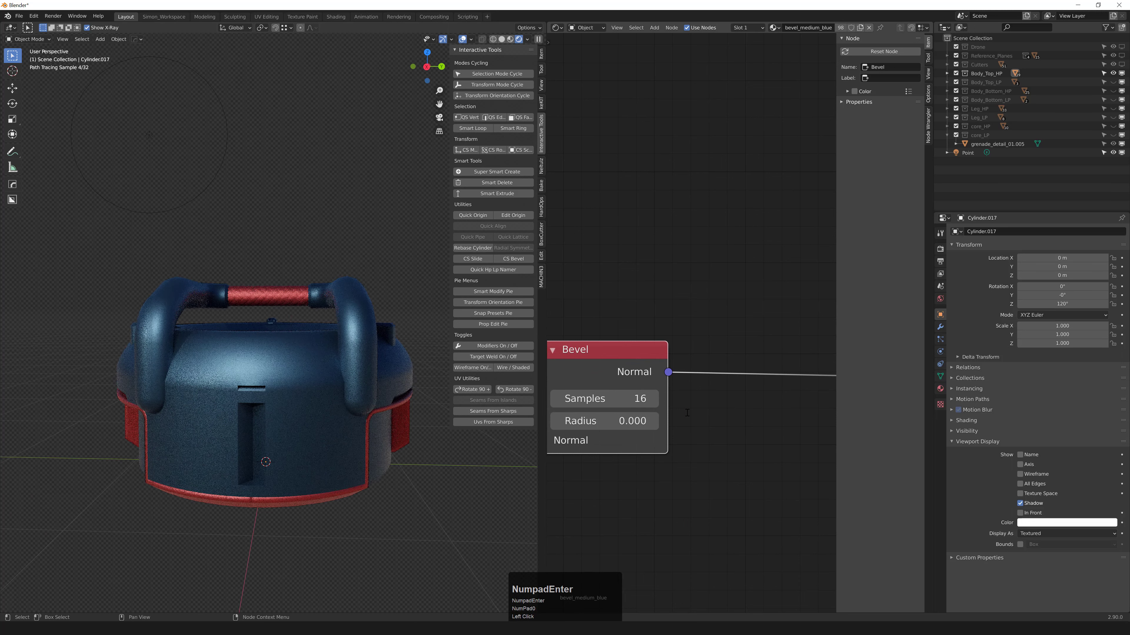
Try Bevel node Radius values of 0.01, 0.02 and 0.03 in the blue material to compare the edge softness.
left_click(638, 421)
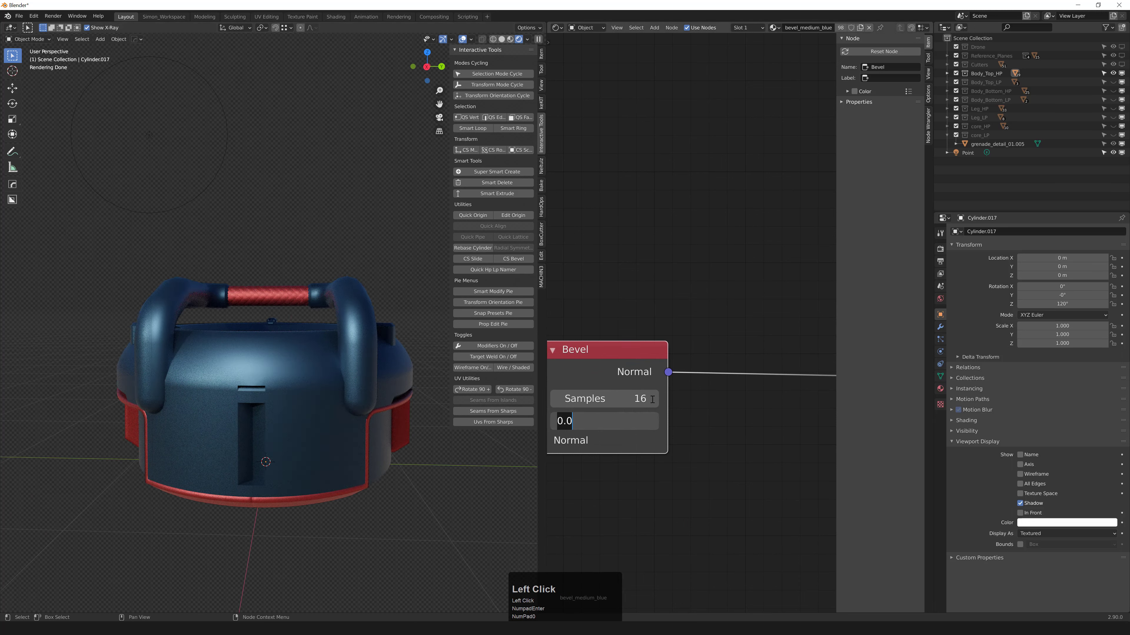
type("0.01")
key("KP_Enter")
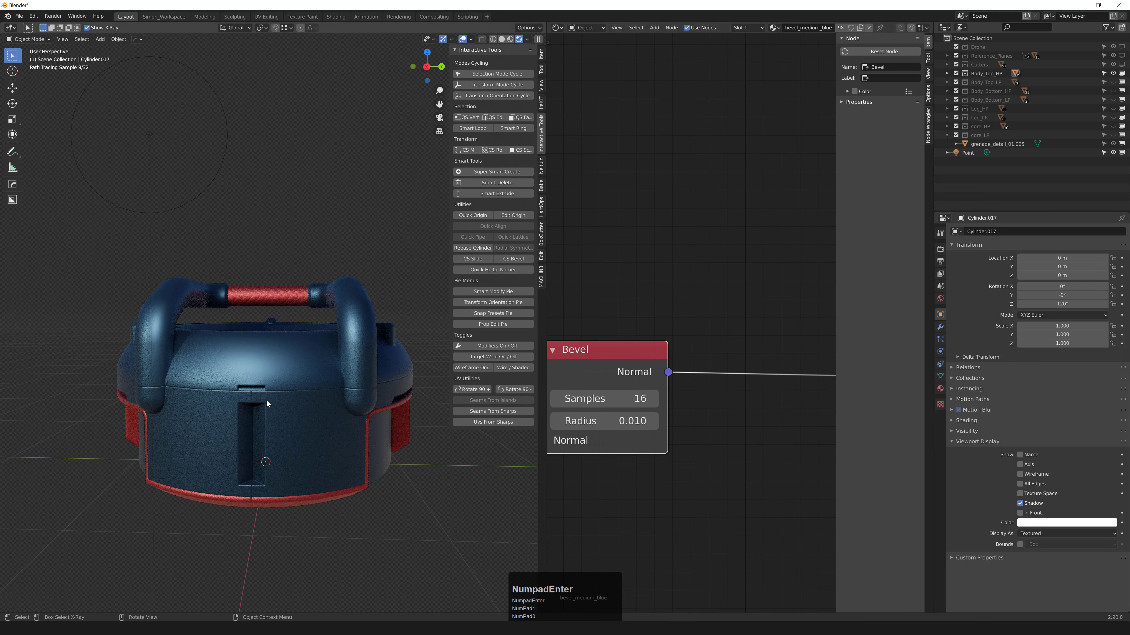
left_click(636, 421)
type(".02")
key("KP_Enter")
left_click(640, 421)
type(".03")
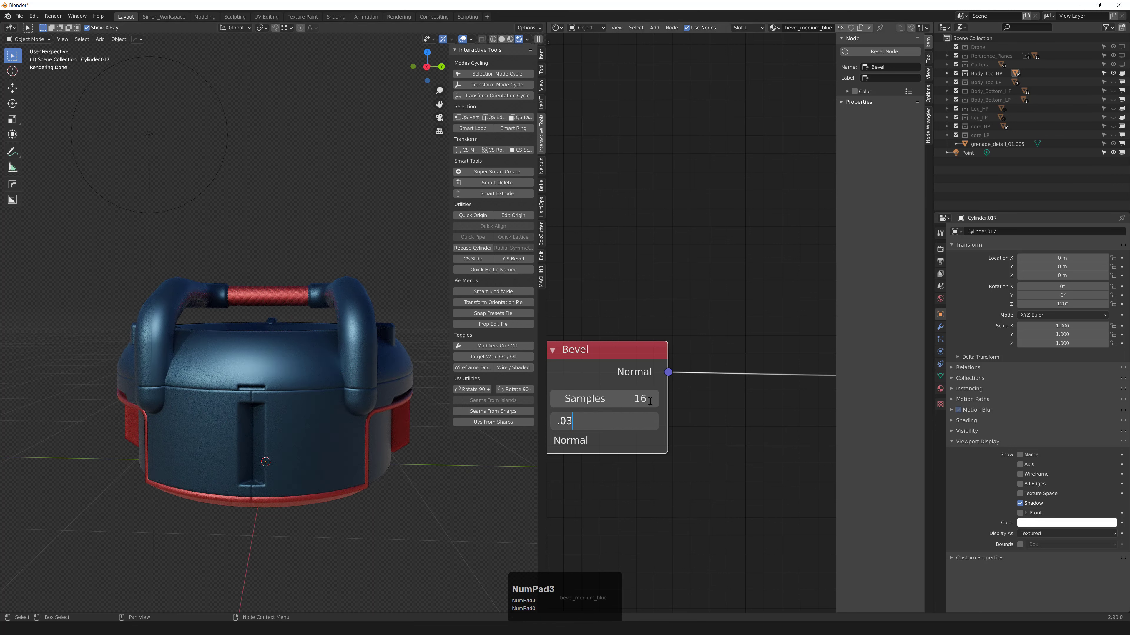
key("KP_Enter")
left_click(706, 434)
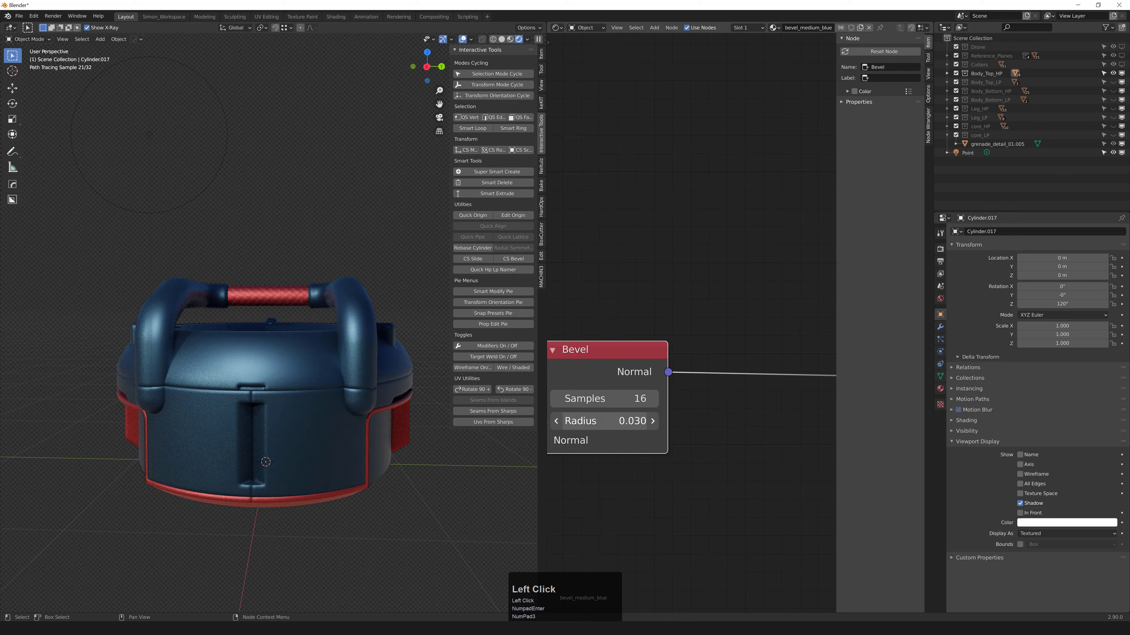
Try an exaggerated Bevel Radius of 0.75 in the blue material, and replace it with 0.075.
left_click(641, 421)
type(".75")
key("KP_Enter")
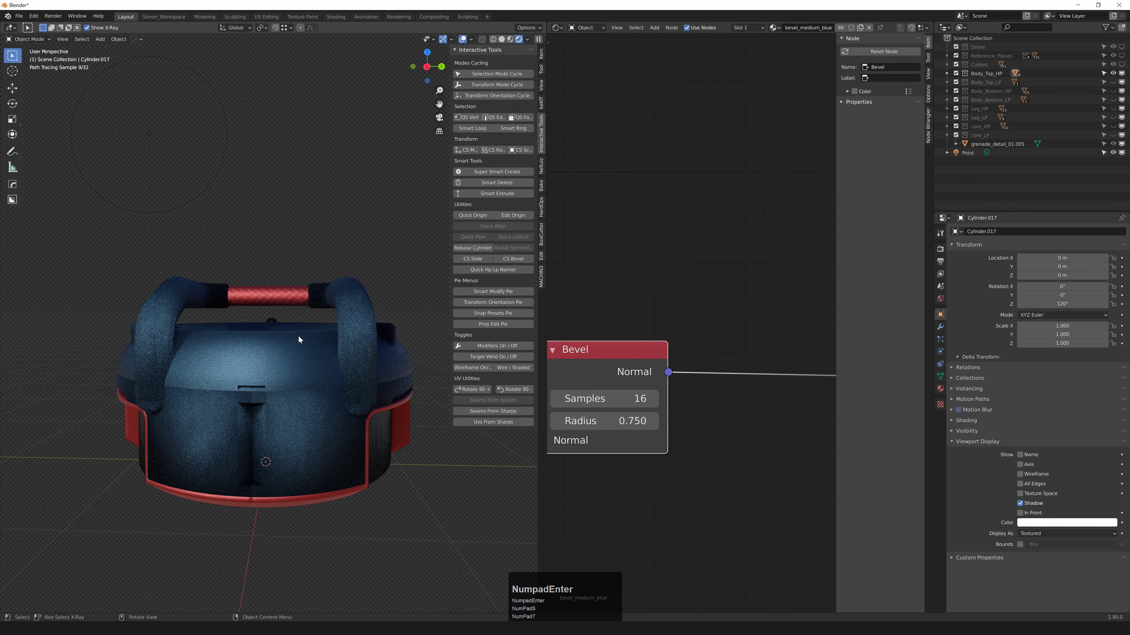
left_click(634, 421)
type(".0")
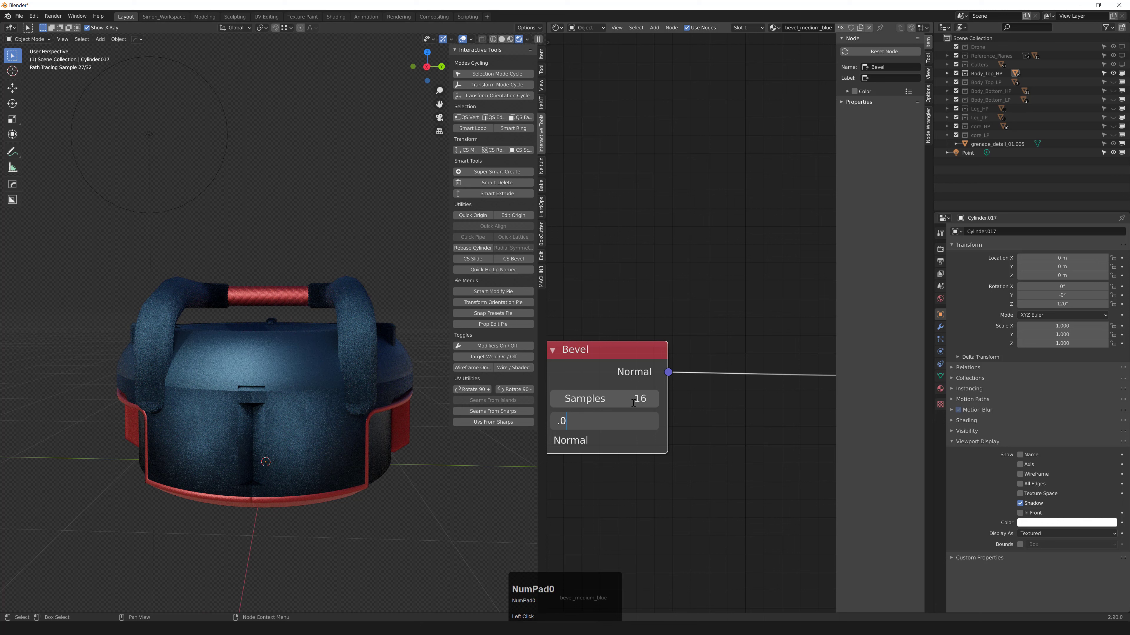
type("75")
key("KP_Enter")
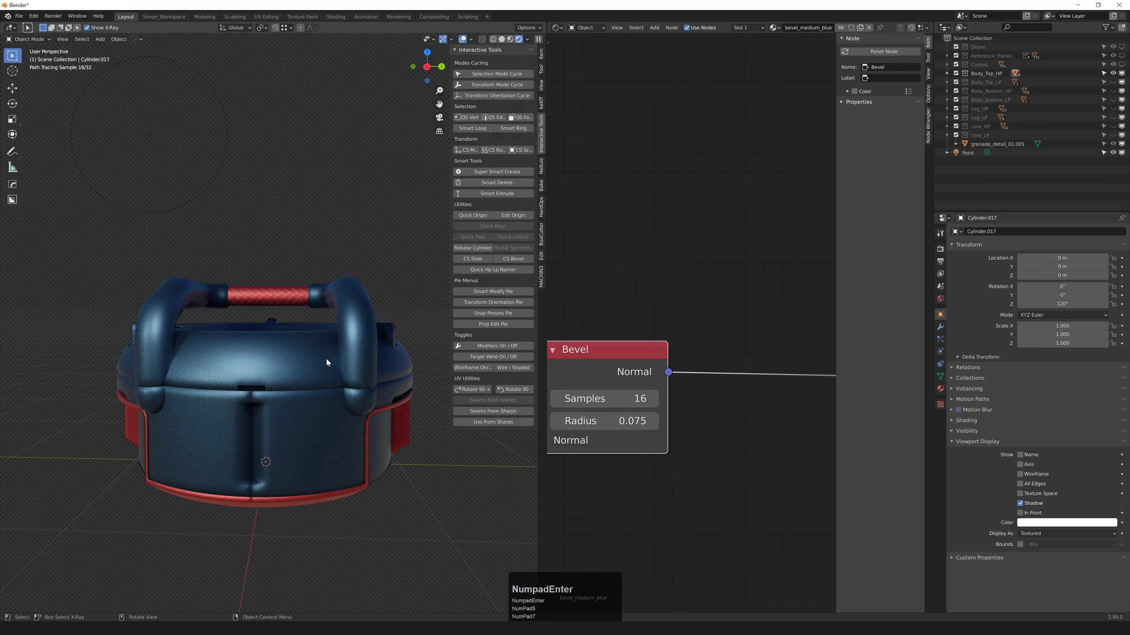
Examine how the wide beveled edges read on the rendered model from far away and close up.
scroll(329, 363, "down", 3)
mouse_move(330, 368)
middle_mouse_down()
mouse_move(307, 375)
mouse_move(252, 357)
mouse_move(284, 373)
mouse_move(280, 357)
mouse_move(311, 362)
middle_mouse_up()
scroll(296, 373, "up", 2)
scroll(294, 361, "down", 4)
scroll(309, 361, "up", 3)
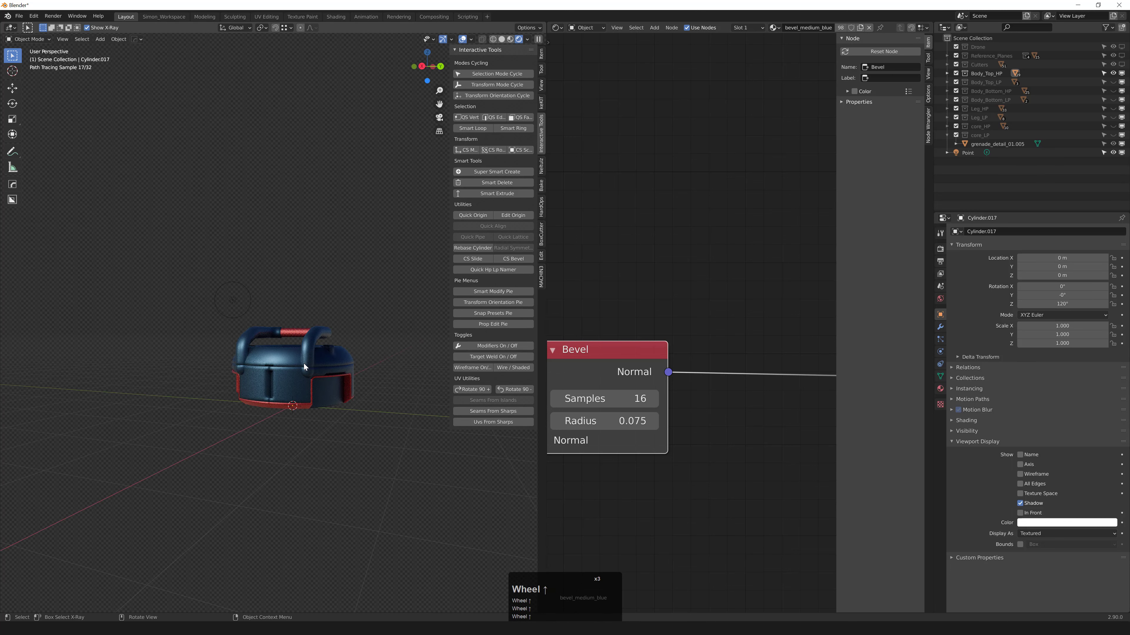
scroll(297, 362, "down", 3)
mouse_move(304, 366)
middle_mouse_down()
mouse_move(325, 387)
mouse_move(255, 374)
mouse_move(268, 408)
mouse_move(313, 396)
mouse_move(340, 368)
mouse_move(332, 355)
mouse_move(295, 351)
mouse_move(281, 373)
mouse_move(288, 396)
mouse_move(295, 356)
middle_mouse_up()
scroll(303, 372, "down", 1)
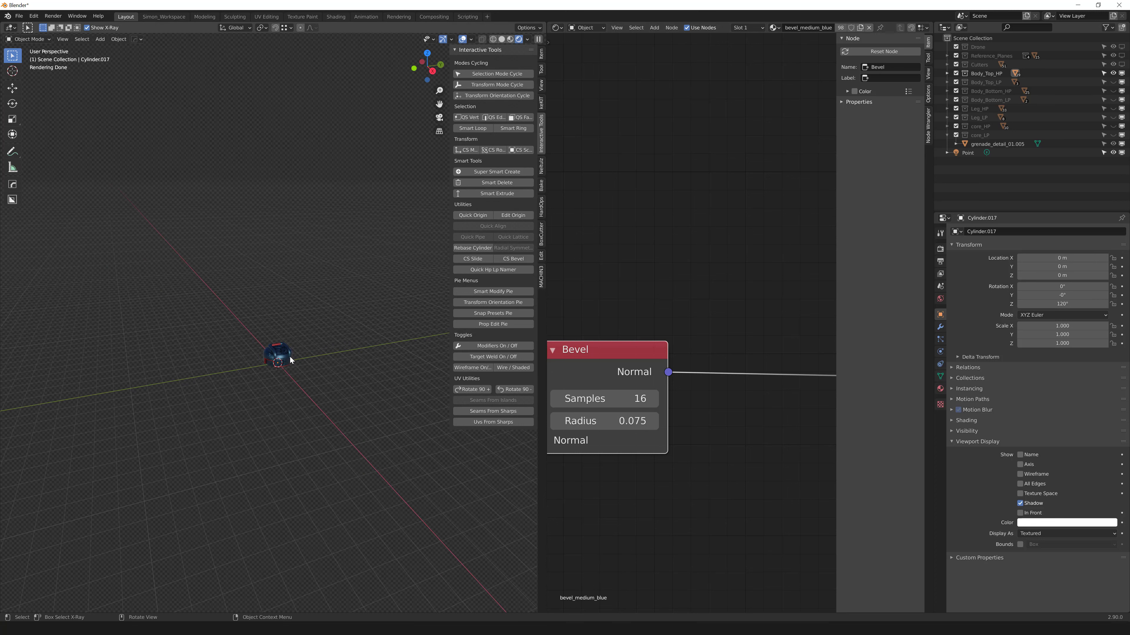
scroll(273, 365, "up", 5)
middle_click_drag(278, 373, 264, 335)
scroll(287, 348, "up", 5)
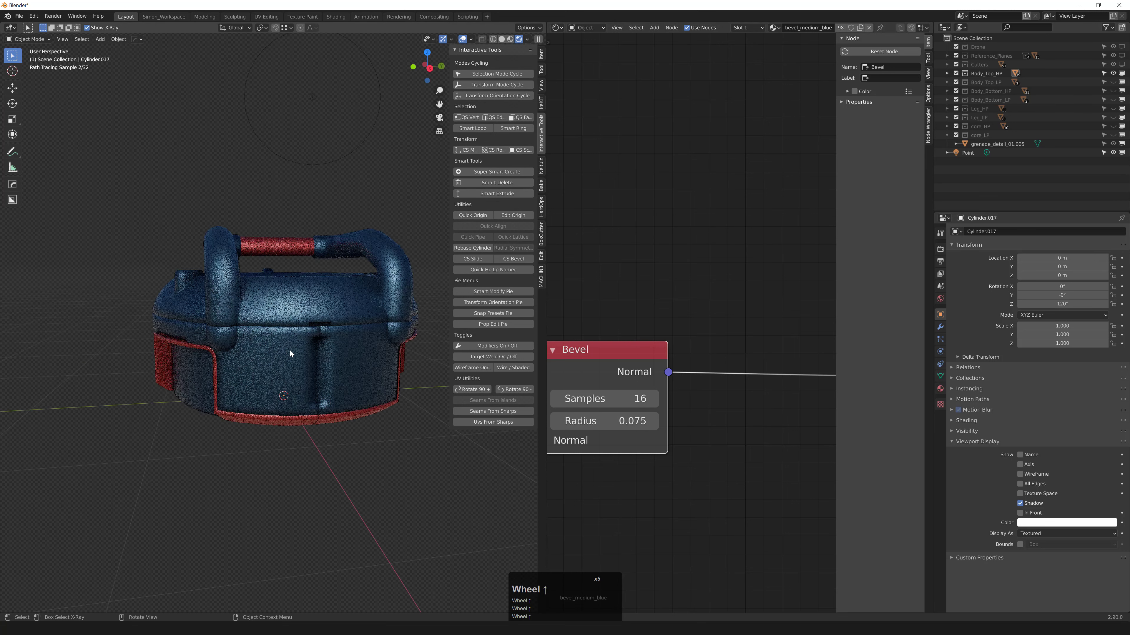
Set the blue material's Bevel Radius to 0.035 and check the edges from a distance and up close.
left_click(562, 421)
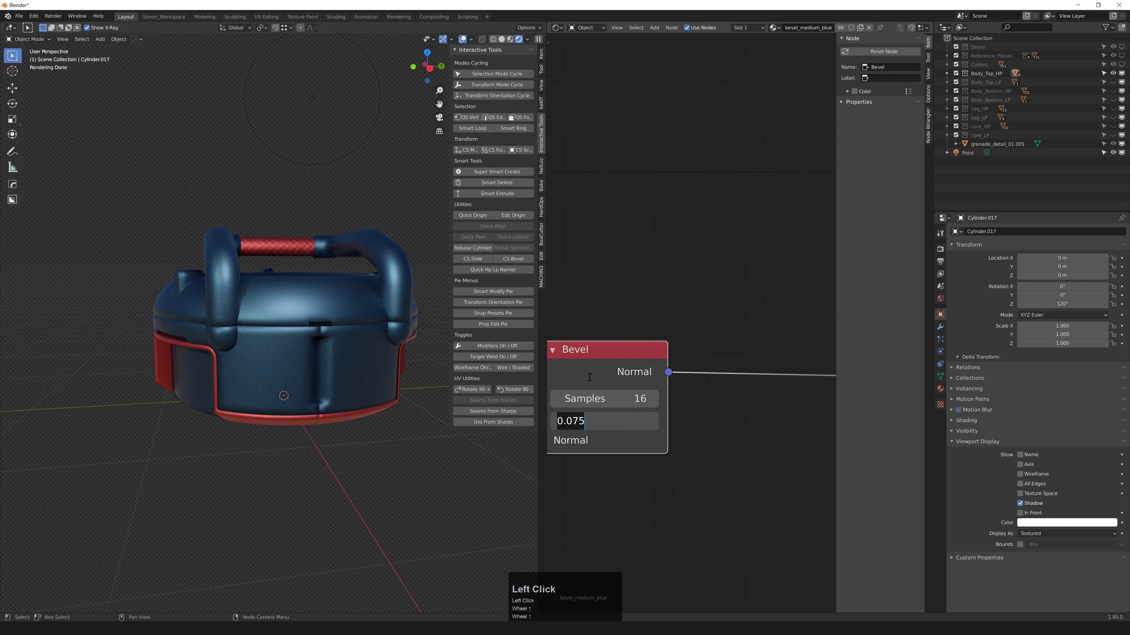
type("0.035")
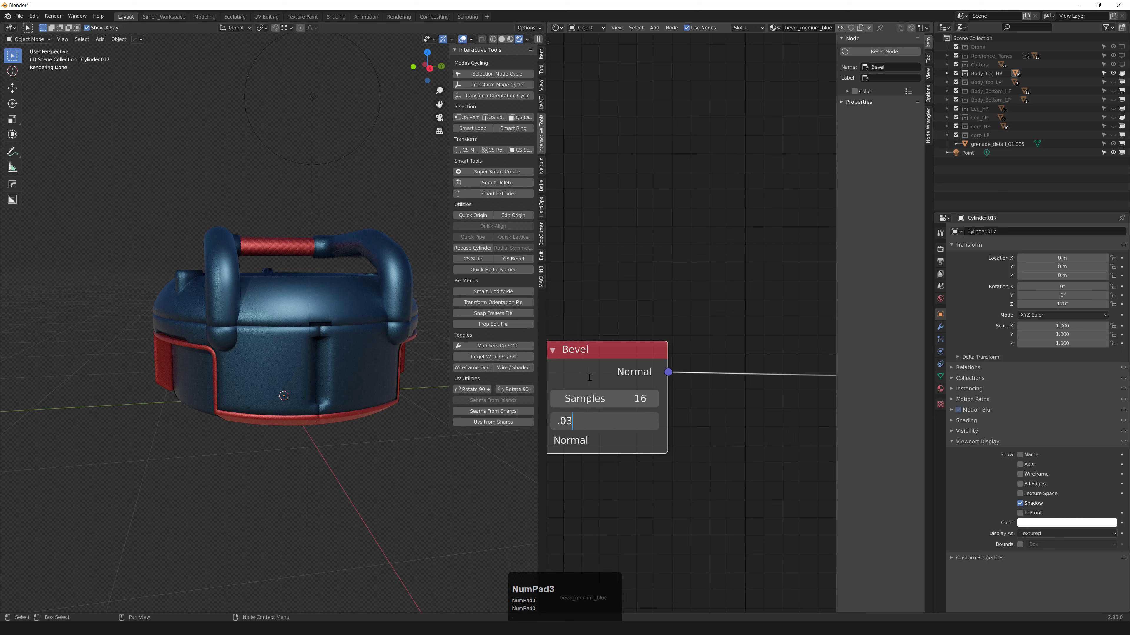
key("KP_Enter")
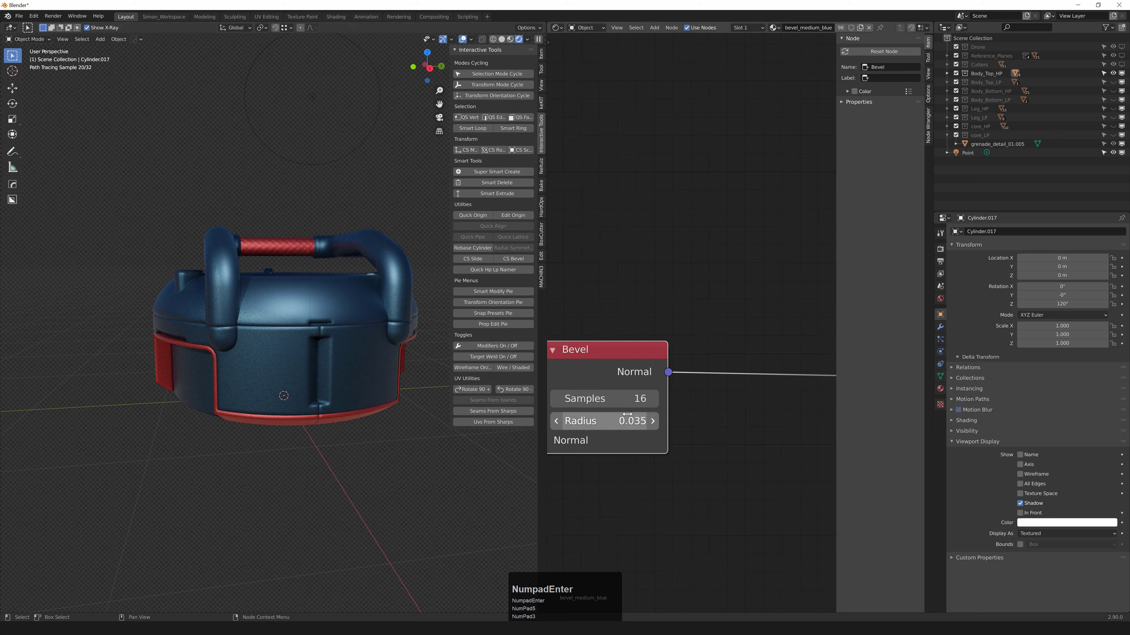
mouse_move(376, 384)
middle_mouse_down()
mouse_move(355, 413)
mouse_move(354, 383)
middle_mouse_up()
scroll(380, 381, "down", 4)
scroll(351, 380, "up", 7)
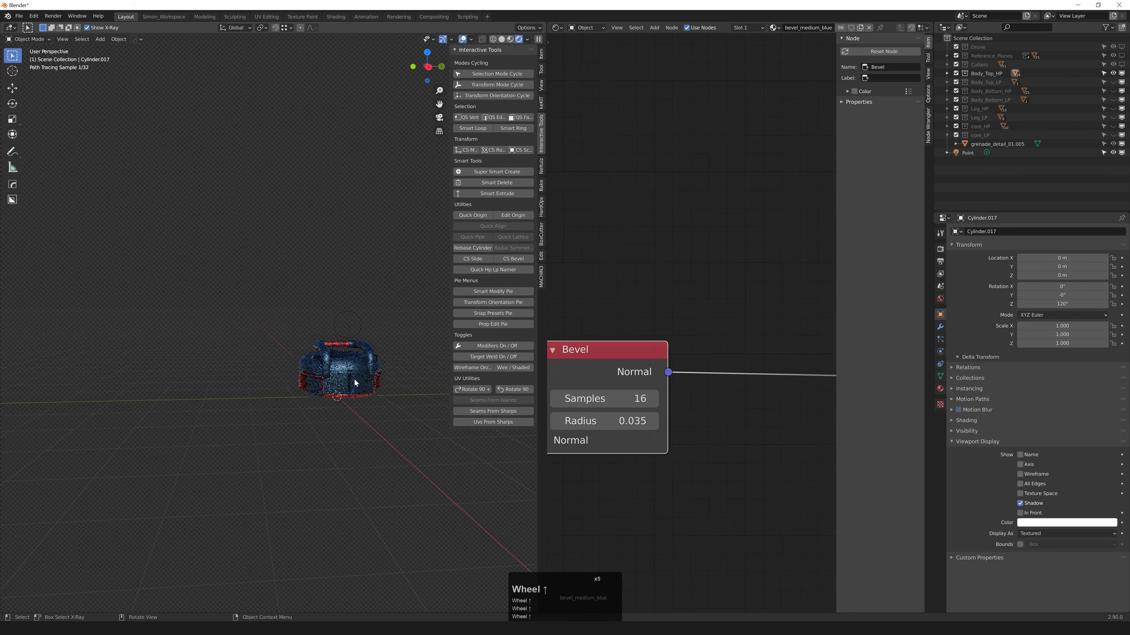
scroll(352, 376, "up", 1)
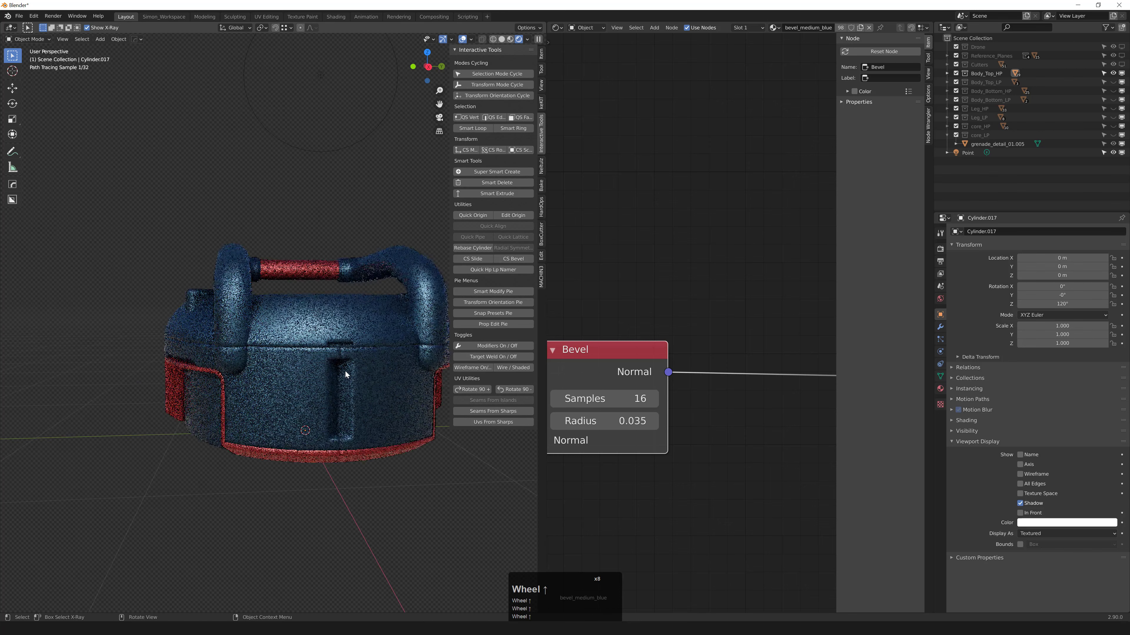
Examine the rendered red panels, blue body and hand grip from several distances and angles to judge the bevel softness.
left_click(377, 453)
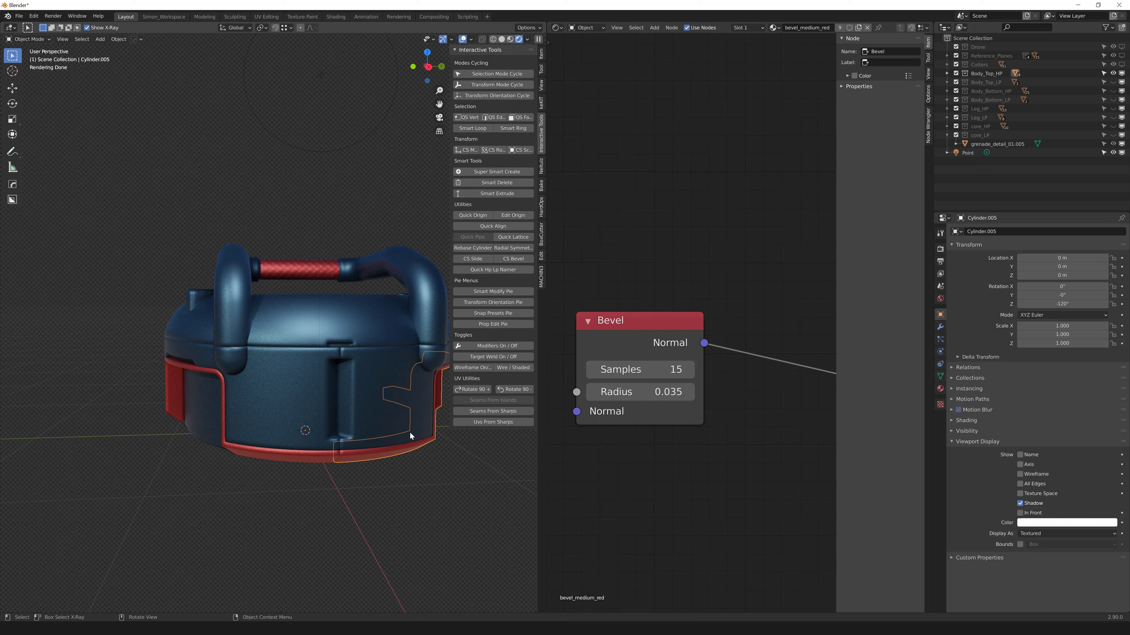
scroll(422, 441, "down", 1)
left_click(440, 491)
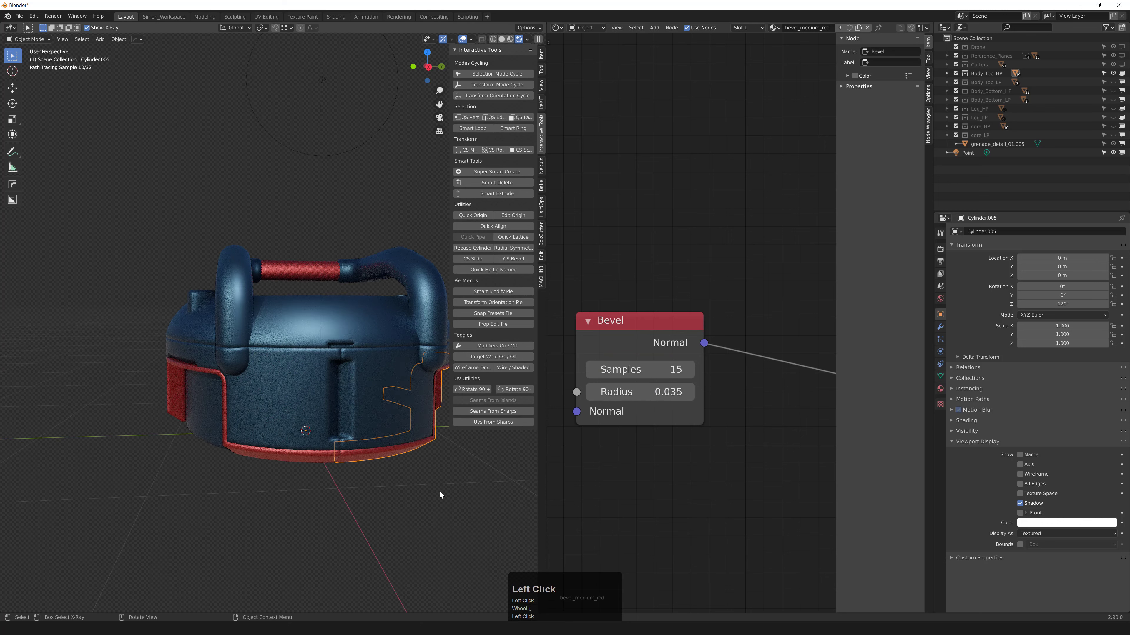
scroll(338, 356, "down", 3)
middle_click_drag(335, 333, 301, 329)
left_click(256, 173)
scroll(301, 329, "up", 2)
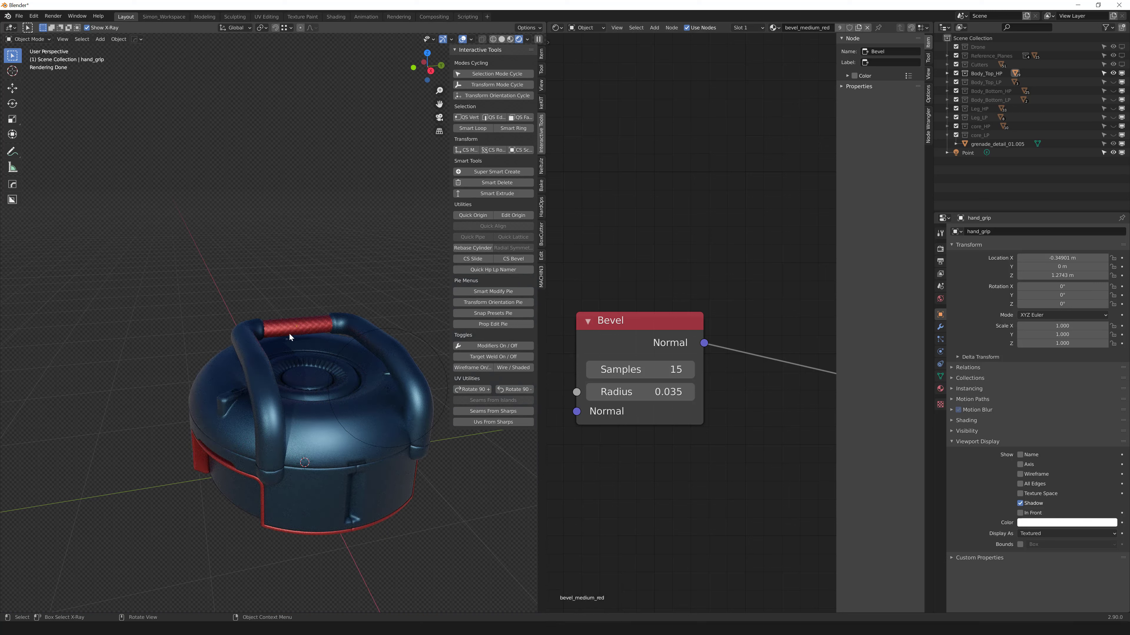
middle_click_drag(348, 354, 272, 375)
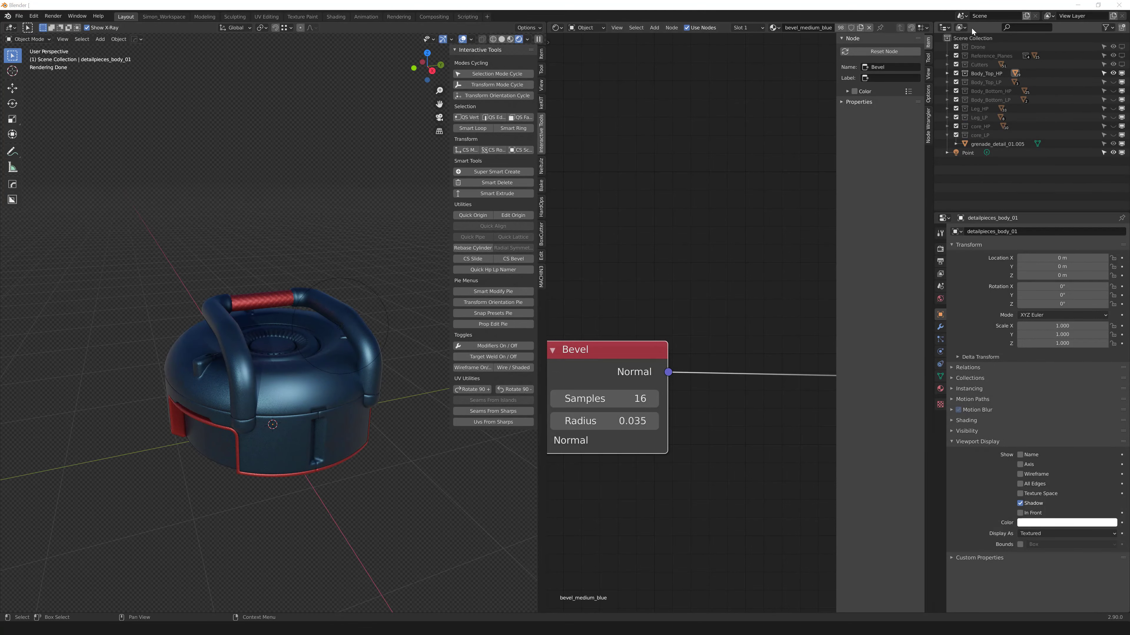
Show the file's data-blocks in the outliner, expand the materials and rename bevel_medium_blue to blue_medium.
left_click(963, 28)
left_click(984, 69)
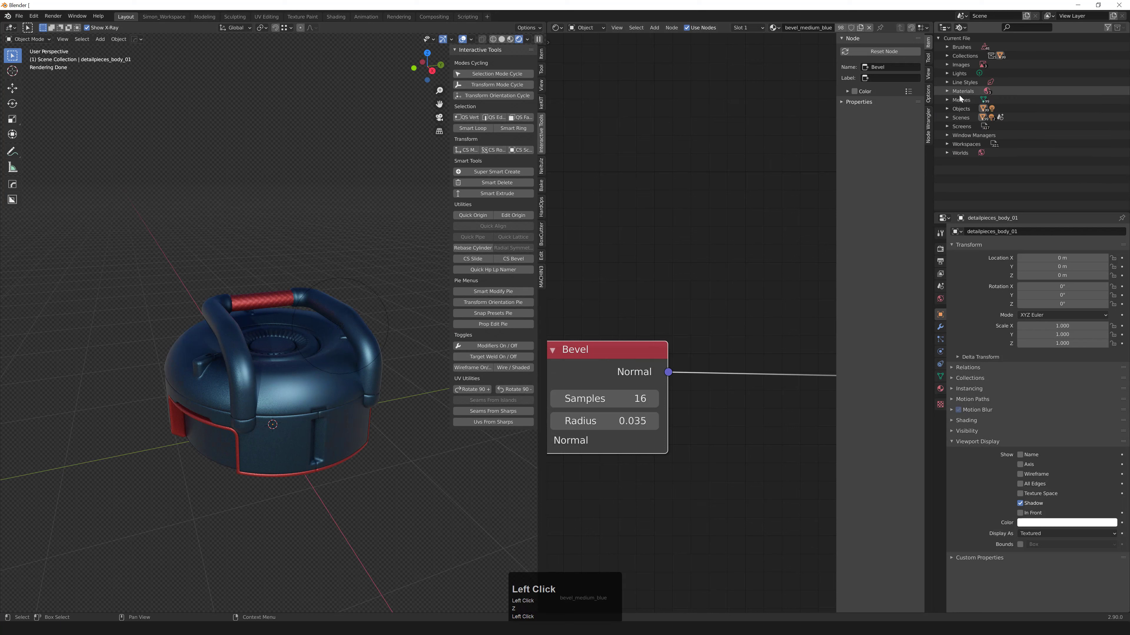
left_click(947, 91)
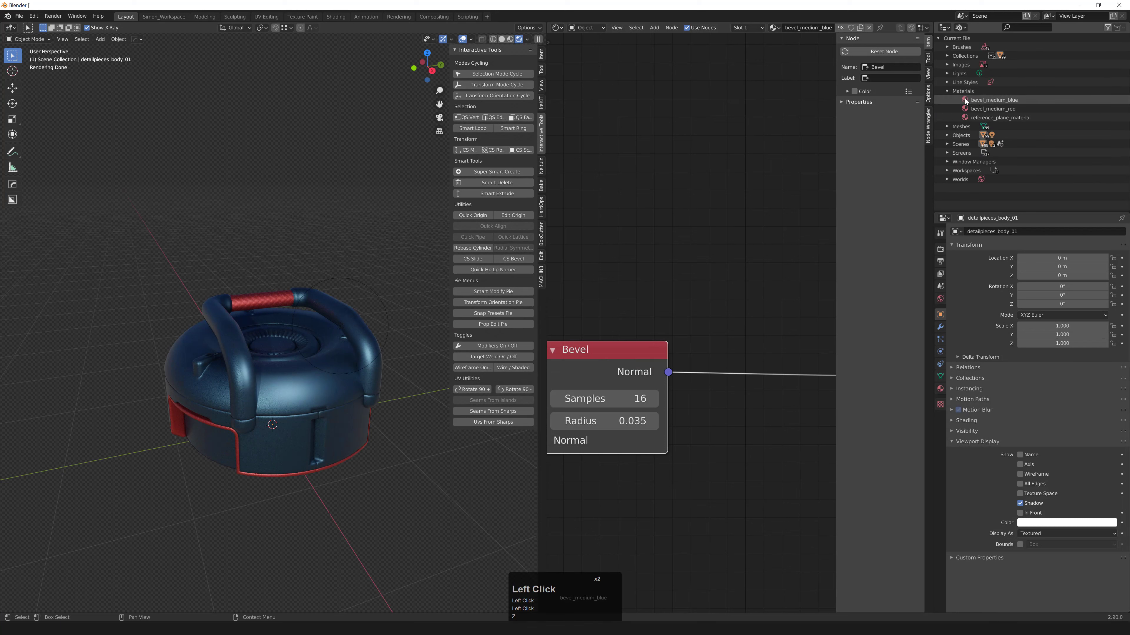
double_click(988, 99)
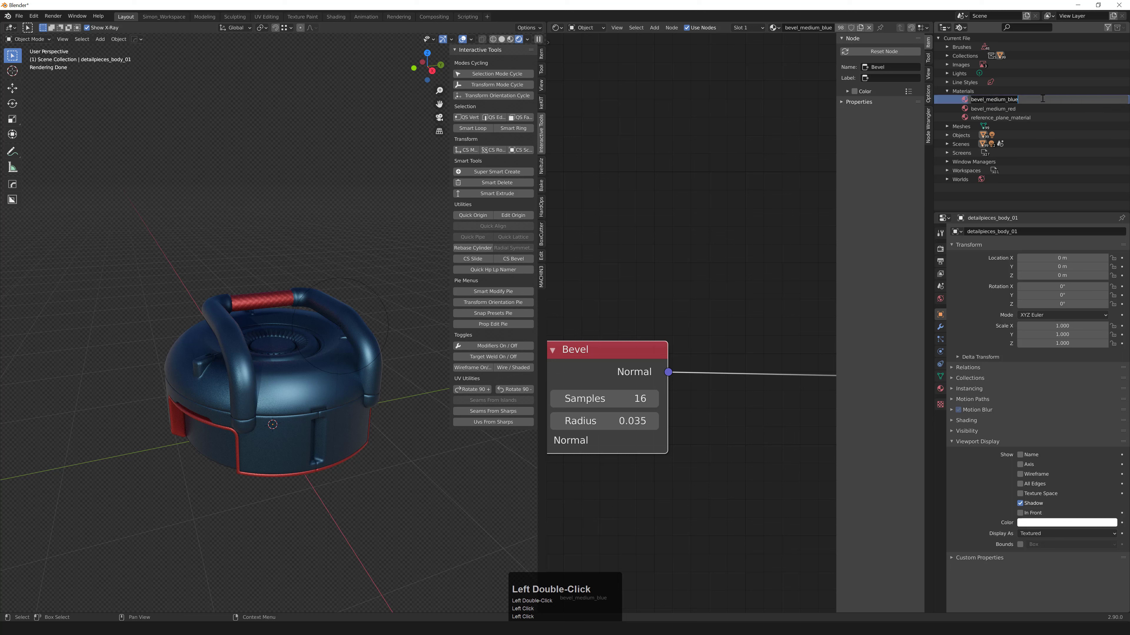
type("blue_medium")
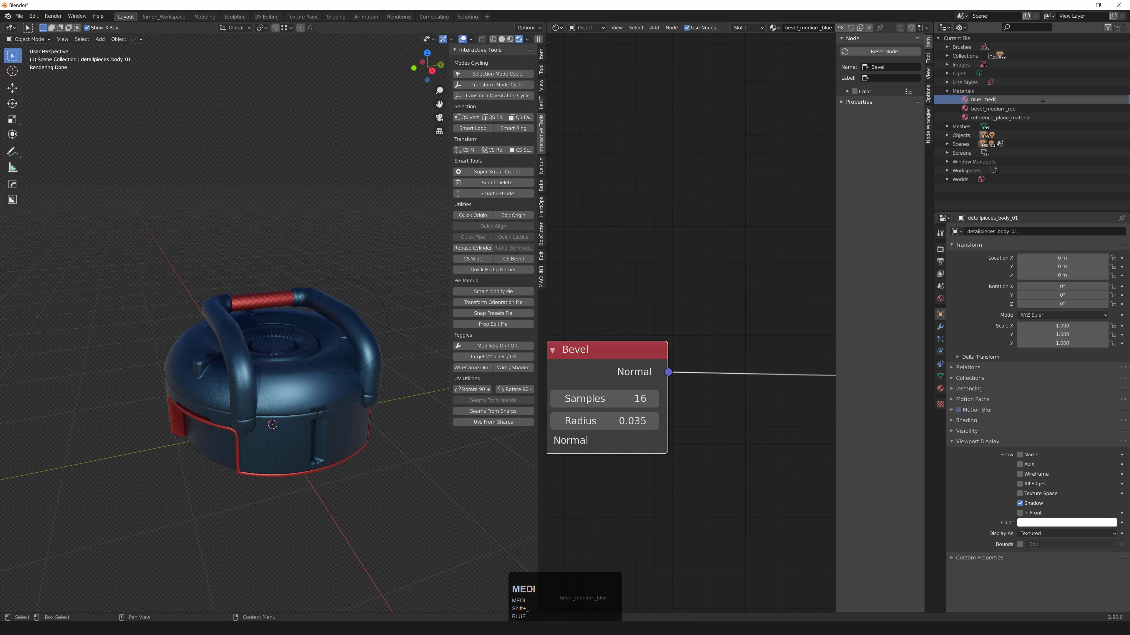
key("Return")
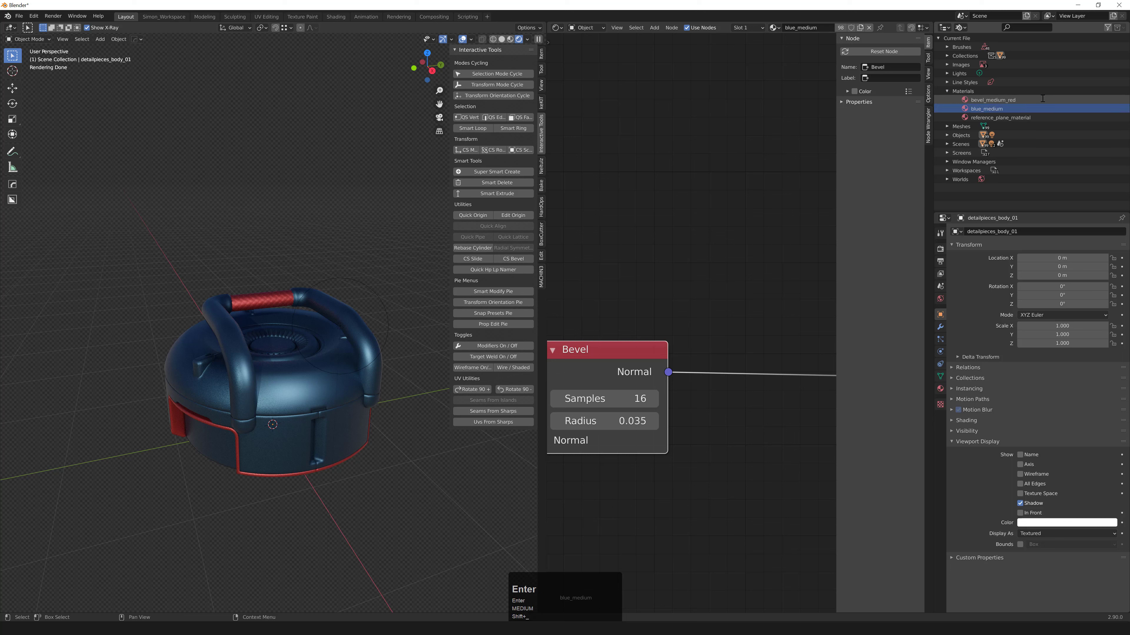
Rename the bevel_medium_red material to red_medium.
left_click(996, 99)
double_click(997, 99)
type("red_medi")
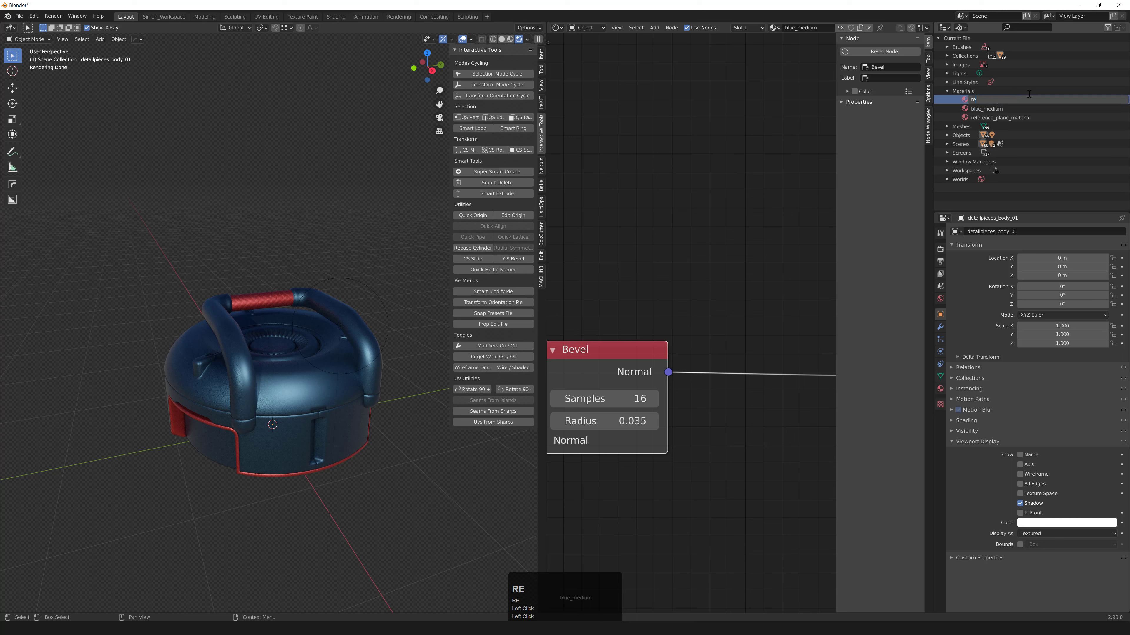
key("Return")
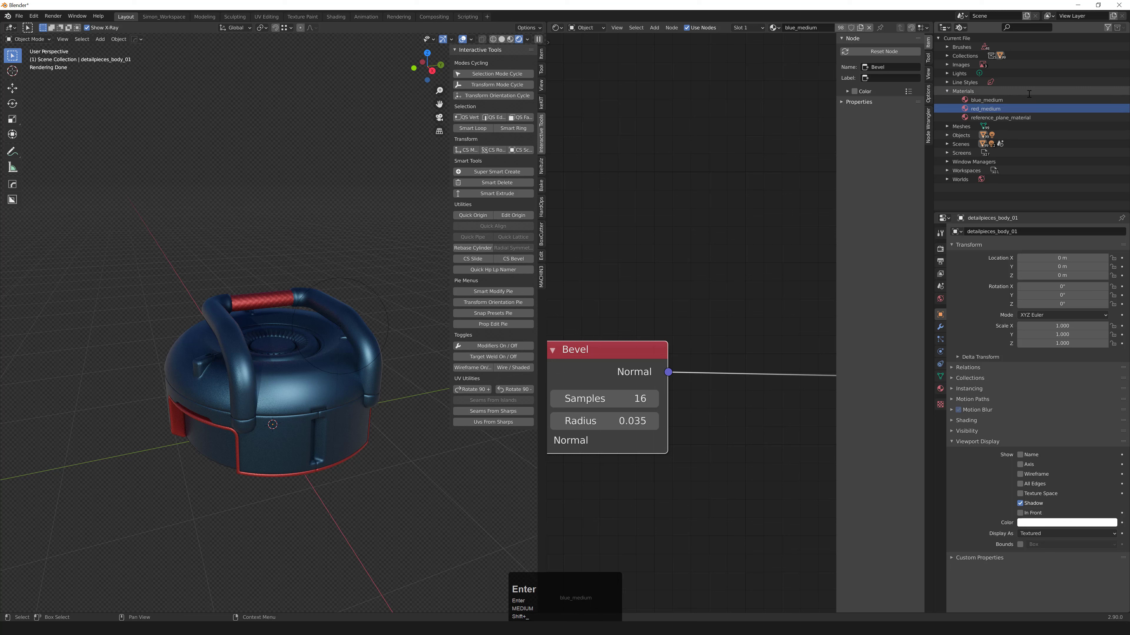
Duplicate the blue_medium material and name the copy blue_small.
left_click(997, 99)
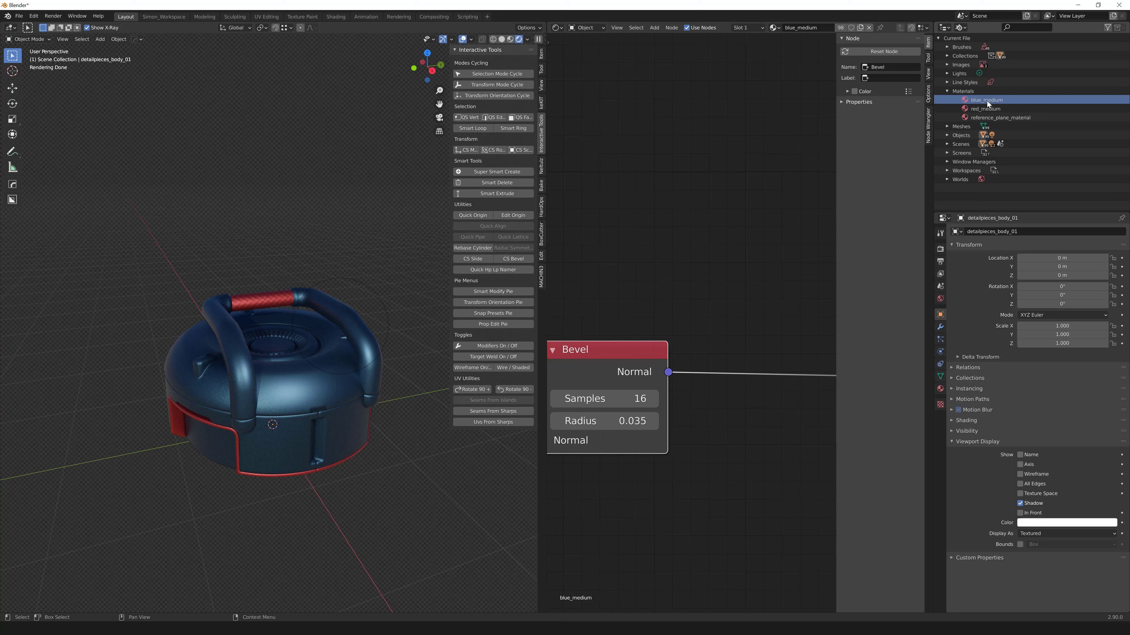
left_click(997, 103)
key("ctrl+c")
key("ctrl+v")
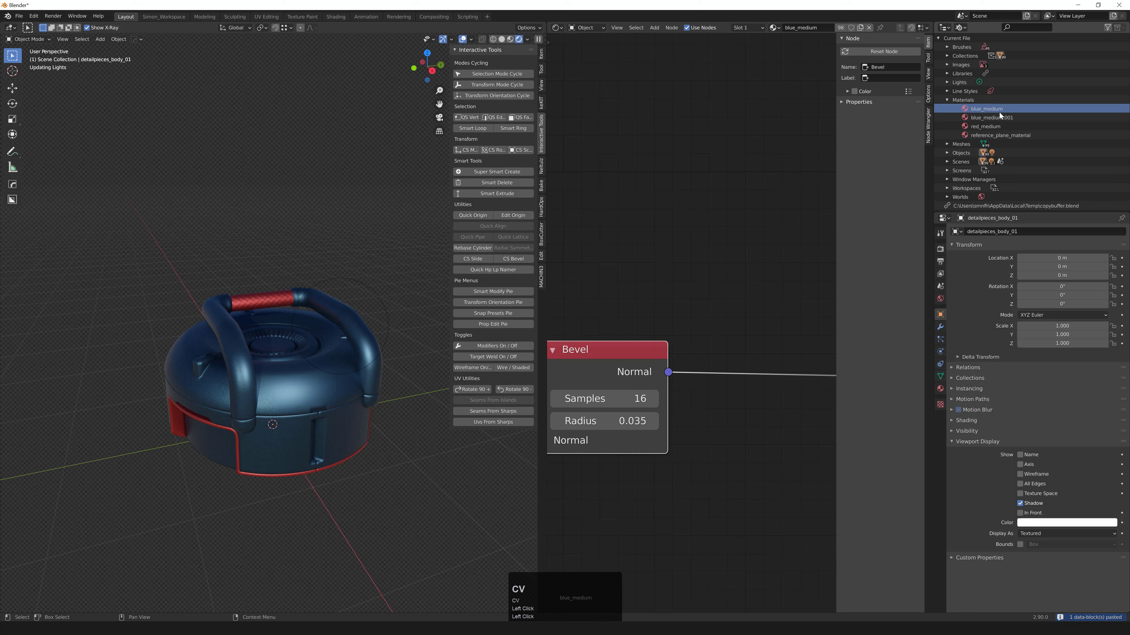
left_click(1000, 115)
double_click(1000, 116)
type("bl")
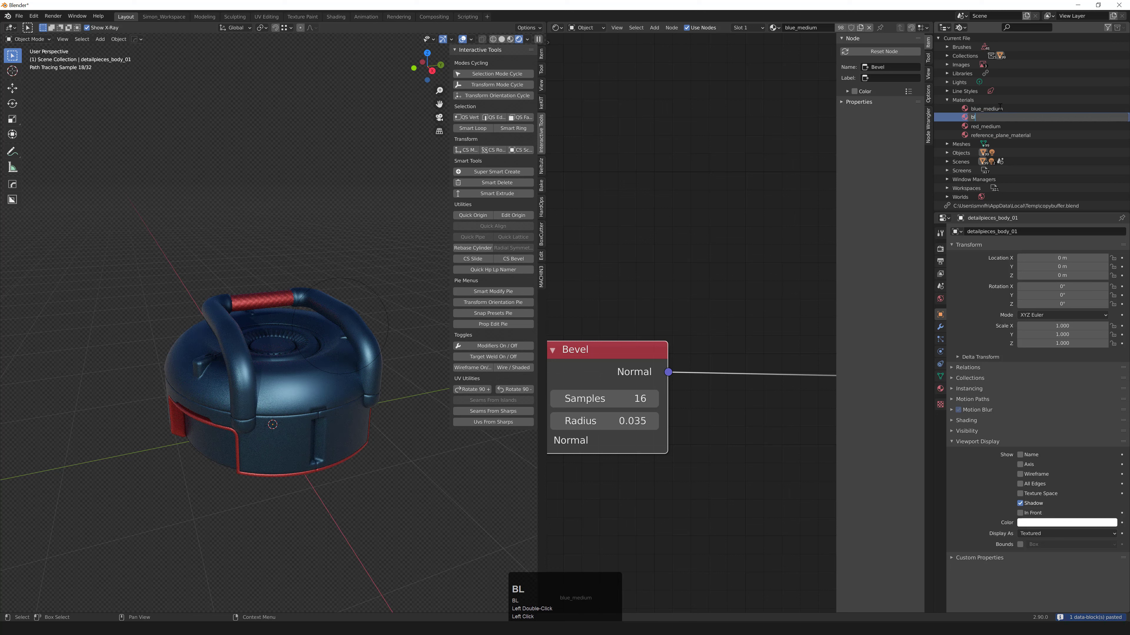
type("ue_small")
key("Return")
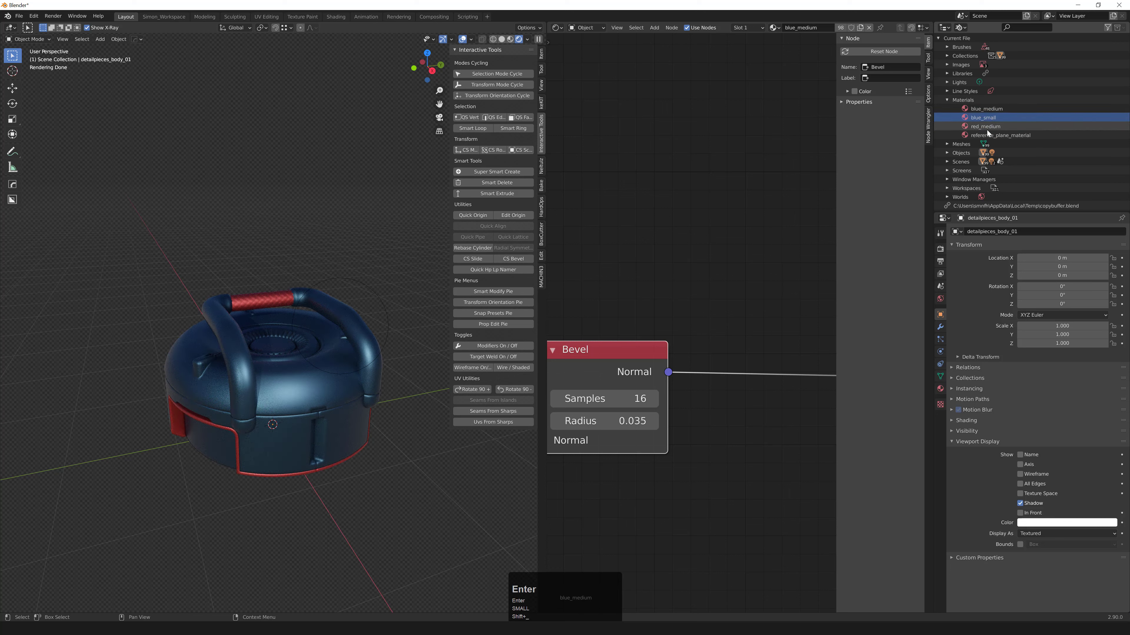
Duplicate the red_medium material and name the copy red_small.
left_click(987, 127)
key("ctrl+c")
key("ctrl+v")
left_click(1006, 135)
double_click(1006, 134)
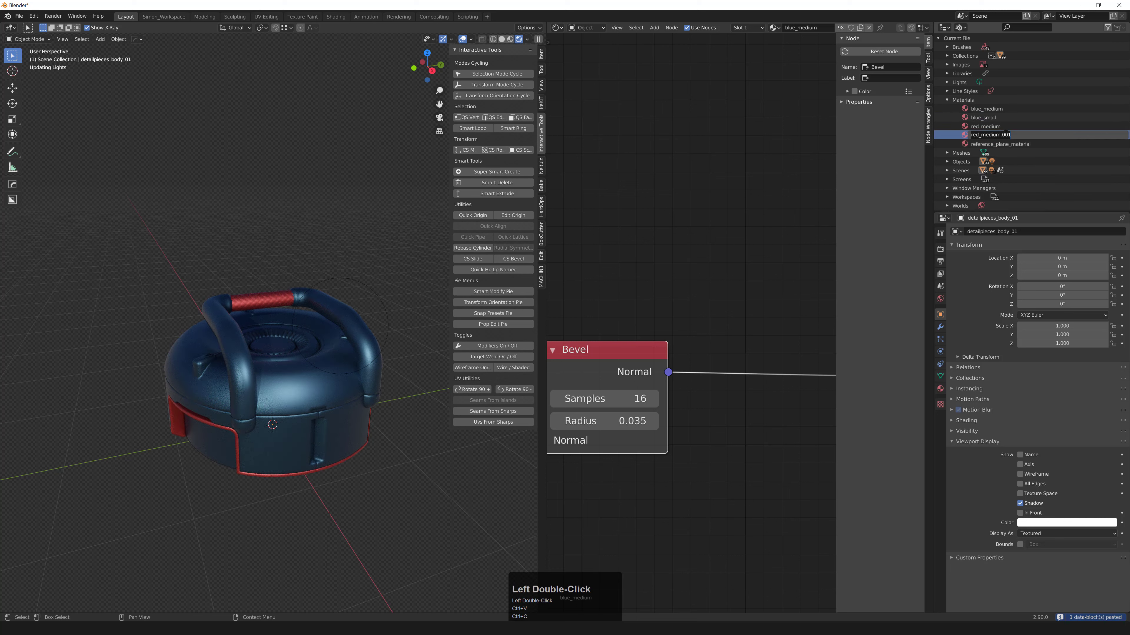
type("red_small")
key("Return")
Set the Bevel Radius of blue_small to 0.02 on the body detail pieces, and switch them to red_small with Radius 0.01.
scroll(732, 169, "down", 4)
left_click(775, 28)
left_click(795, 50)
left_click(664, 355)
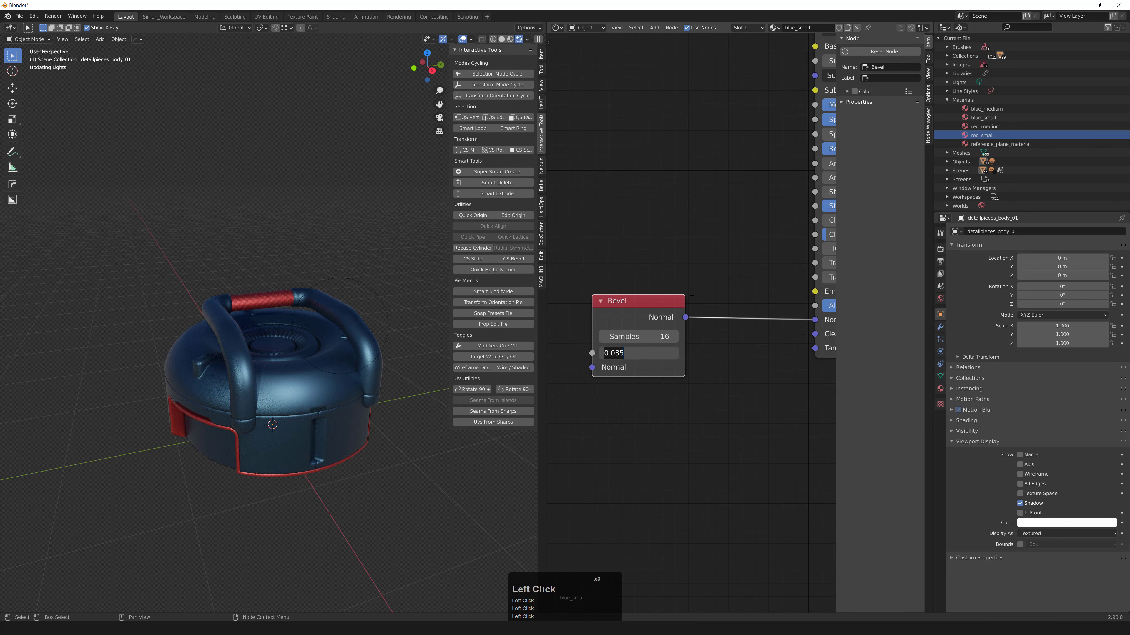
type("/02")
key("KP_Enter")
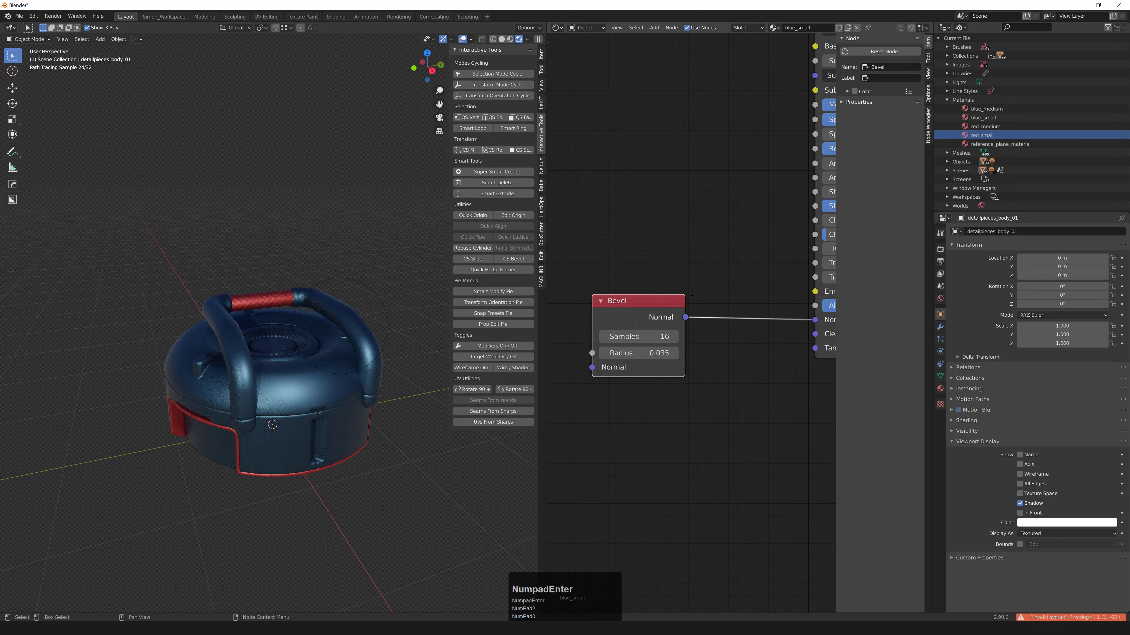
left_click(664, 347)
type("0.02")
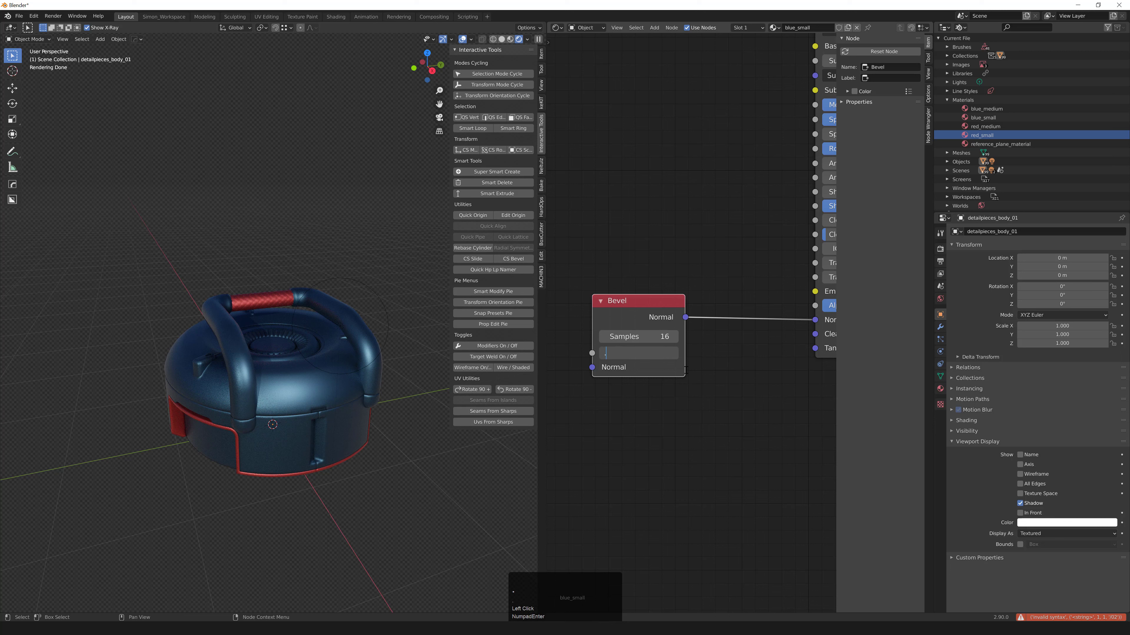
key("KP_Enter")
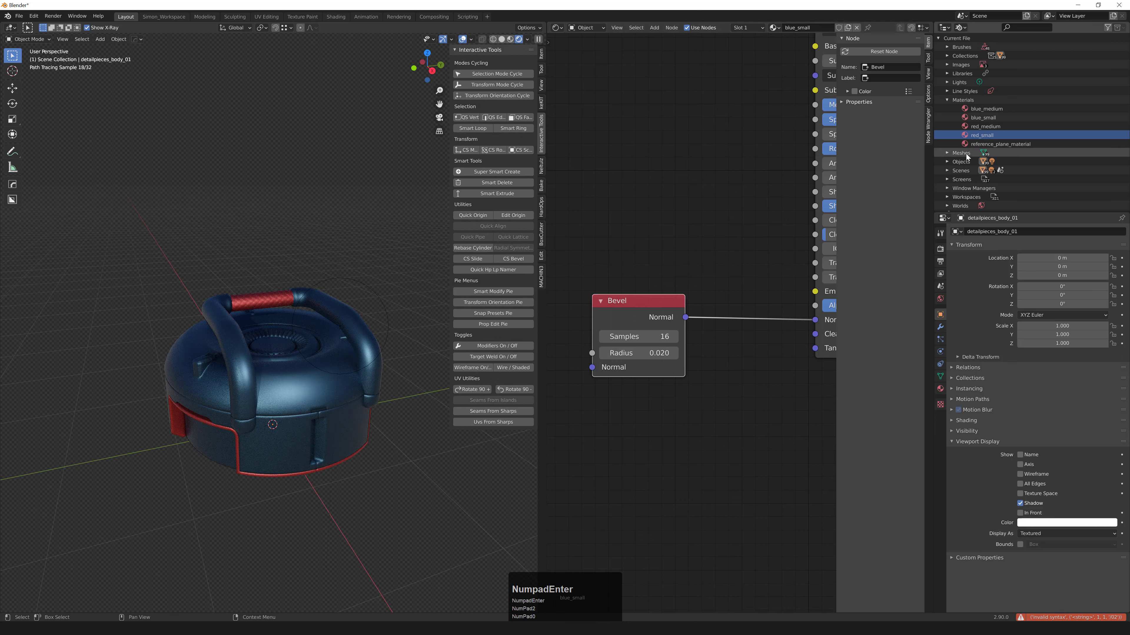
left_click(775, 27)
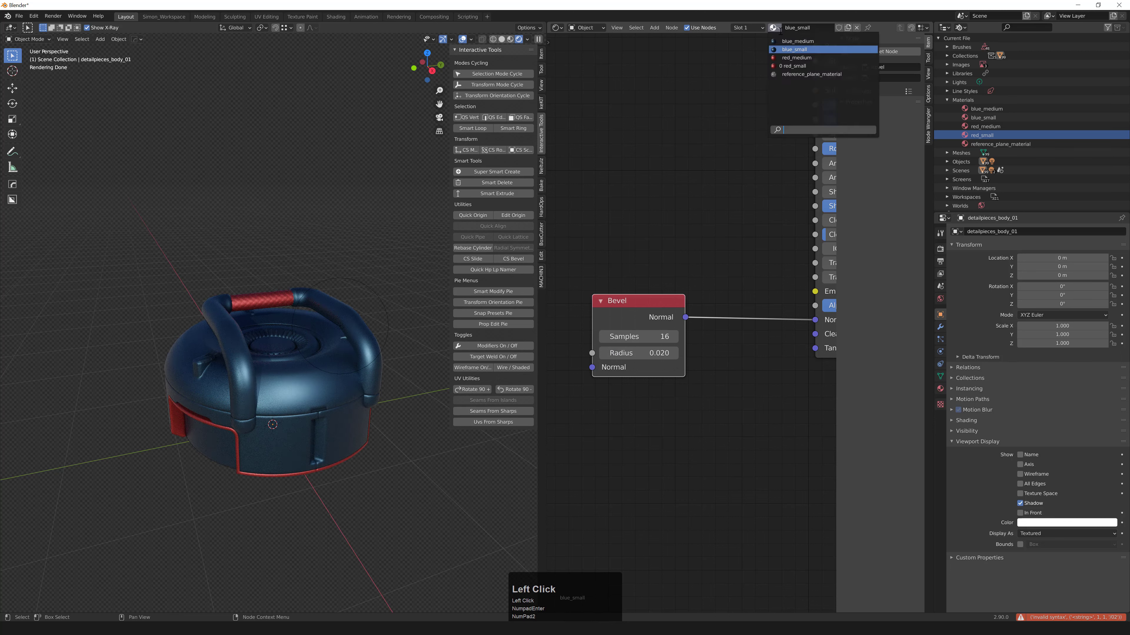
left_click(788, 66)
Duplicate the blue_medium material and name the copy metal_medium.
left_click(984, 111)
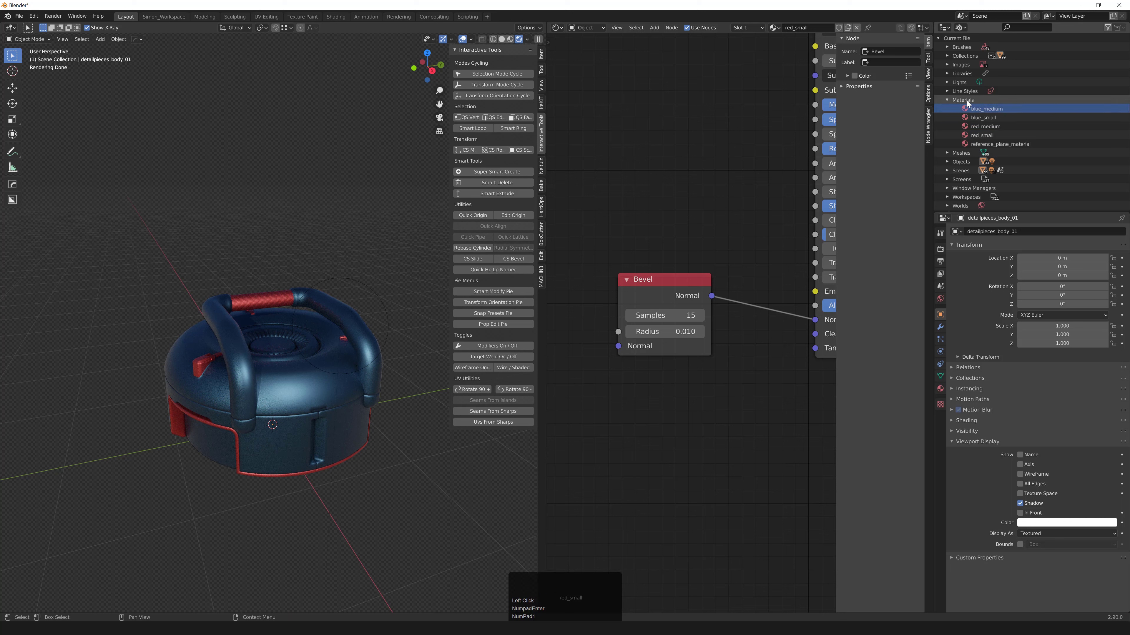
left_click(985, 110)
key("ctrl+c")
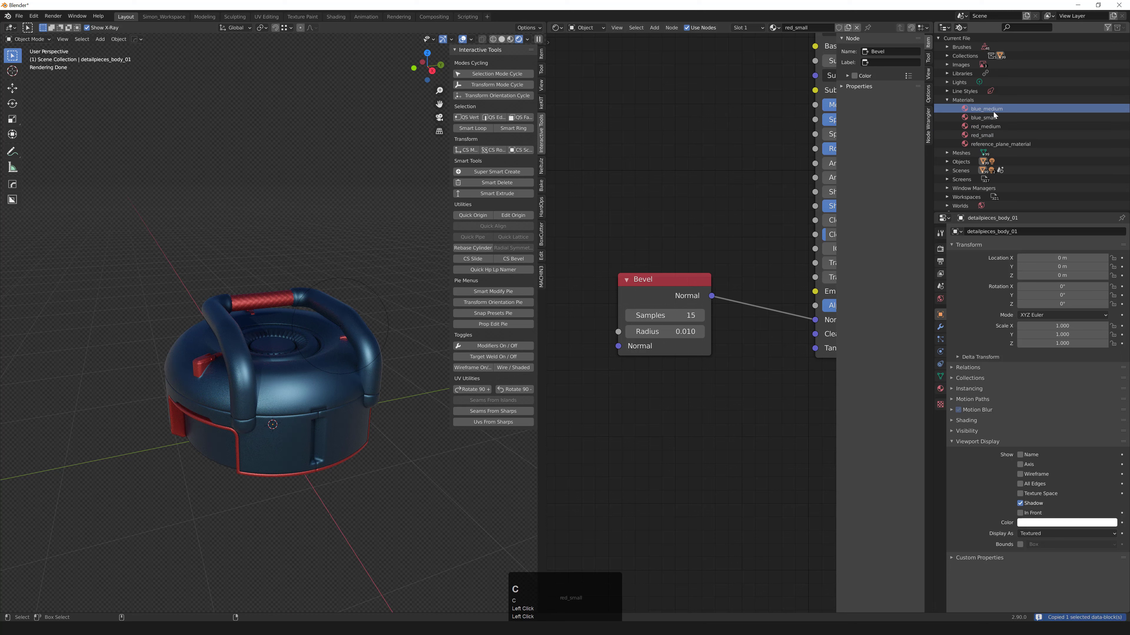
key("ctrl+v")
double_click(997, 118)
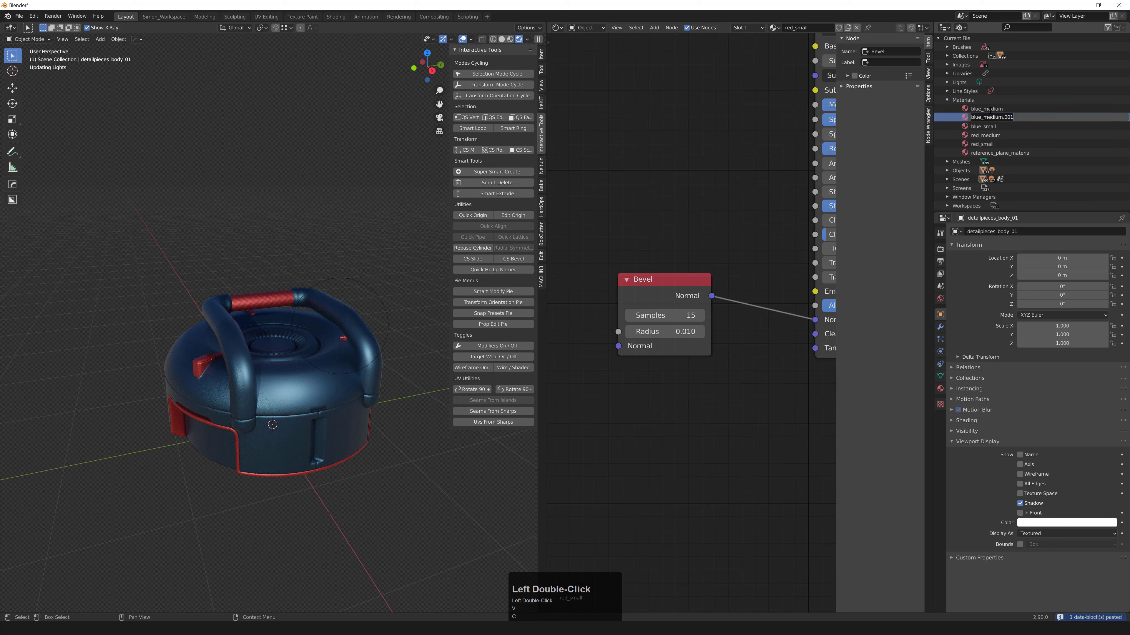
type("metal_mediu")
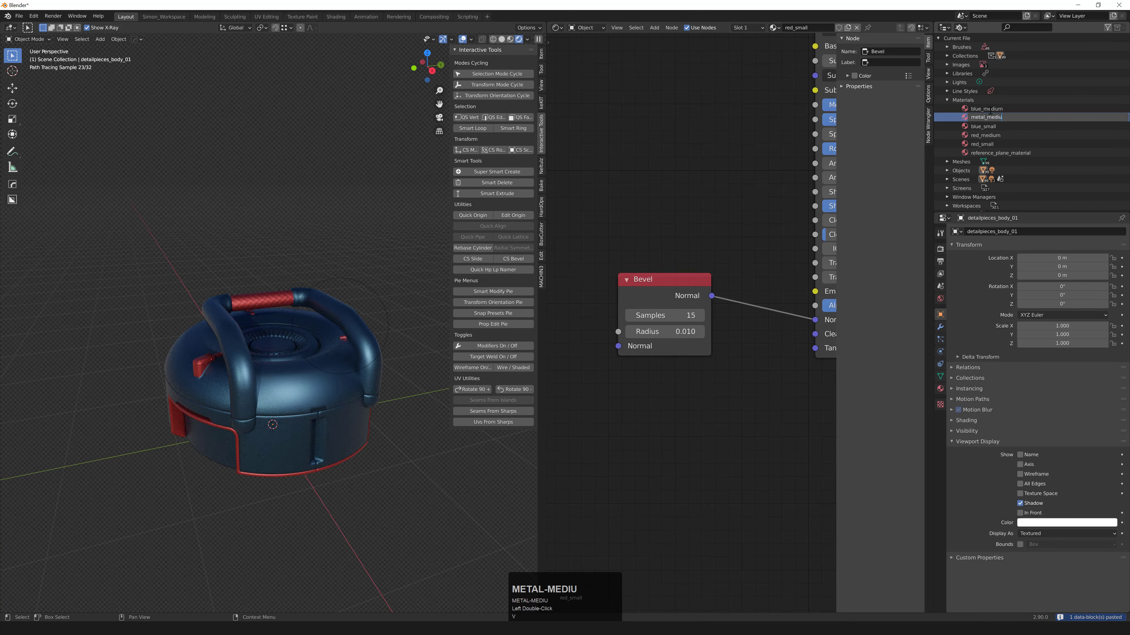
type("m")
key("Return")
Assign the metal_medium material to the ribbed ring on top of the grenade body.
left_click(294, 355)
middle_click(296, 363)
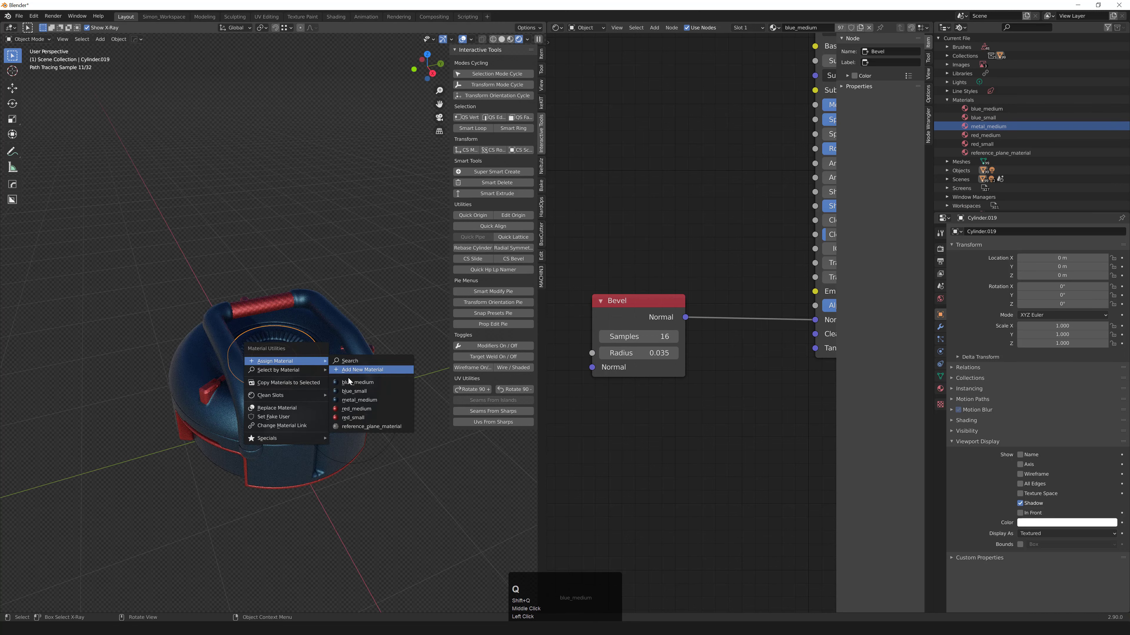
left_click(366, 401)
Change the Base Color of metal_medium to a neutral dark gray with saturation 0 and value about 0.29.
scroll(321, 370, "up", 3)
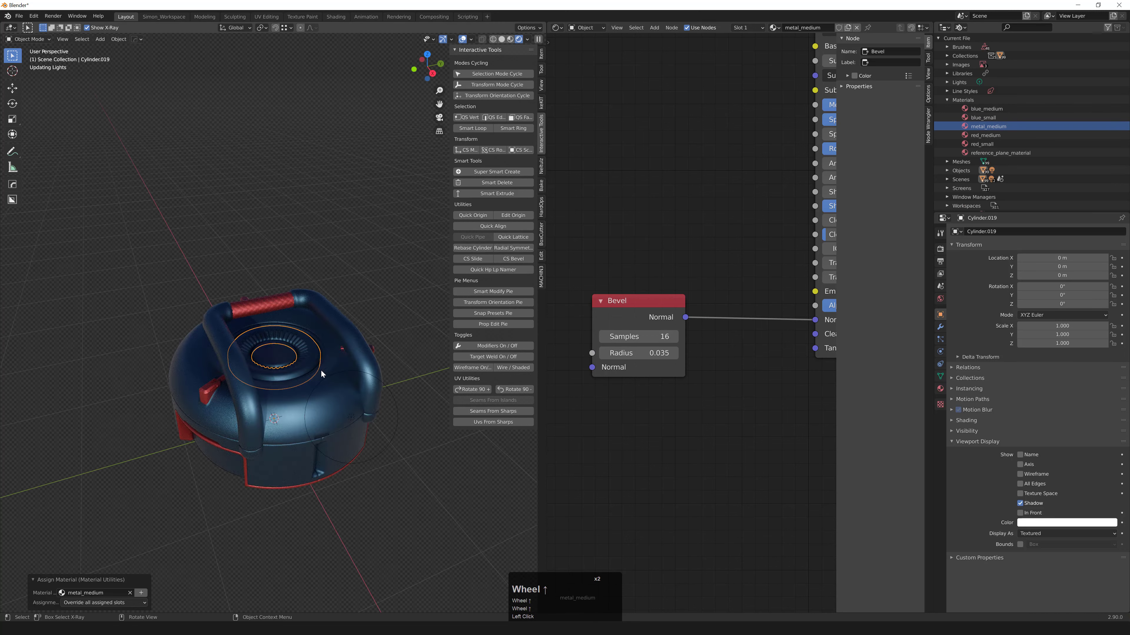
middle_click_drag(729, 164, 651, 234)
scroll(651, 234, "down", 3)
middle_click_drag(780, 145, 729, 208)
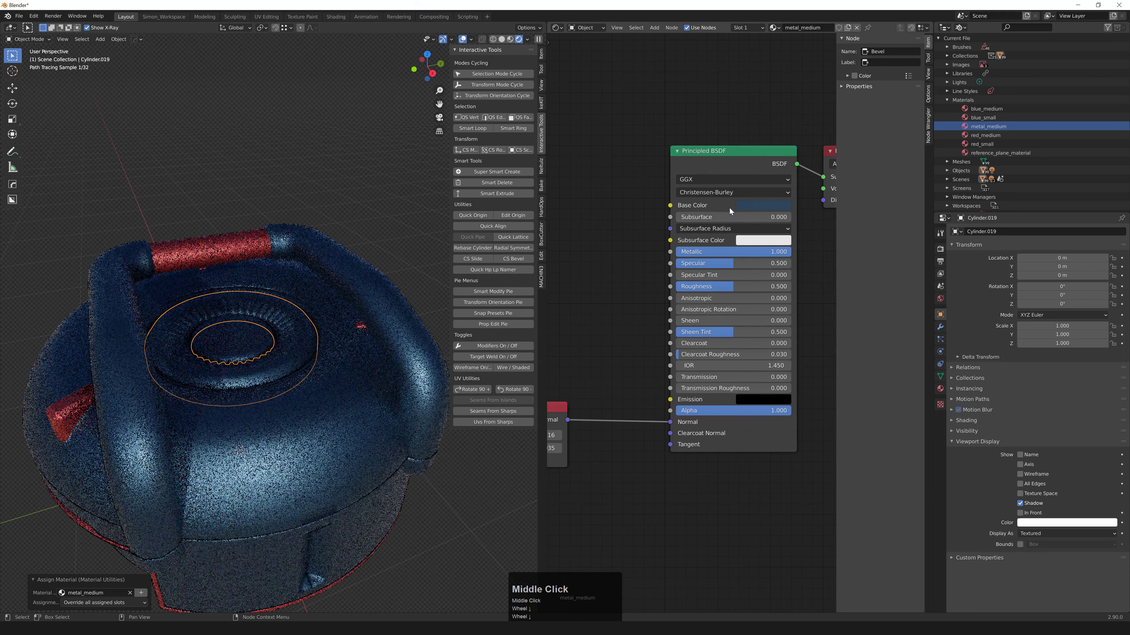
left_click(752, 203)
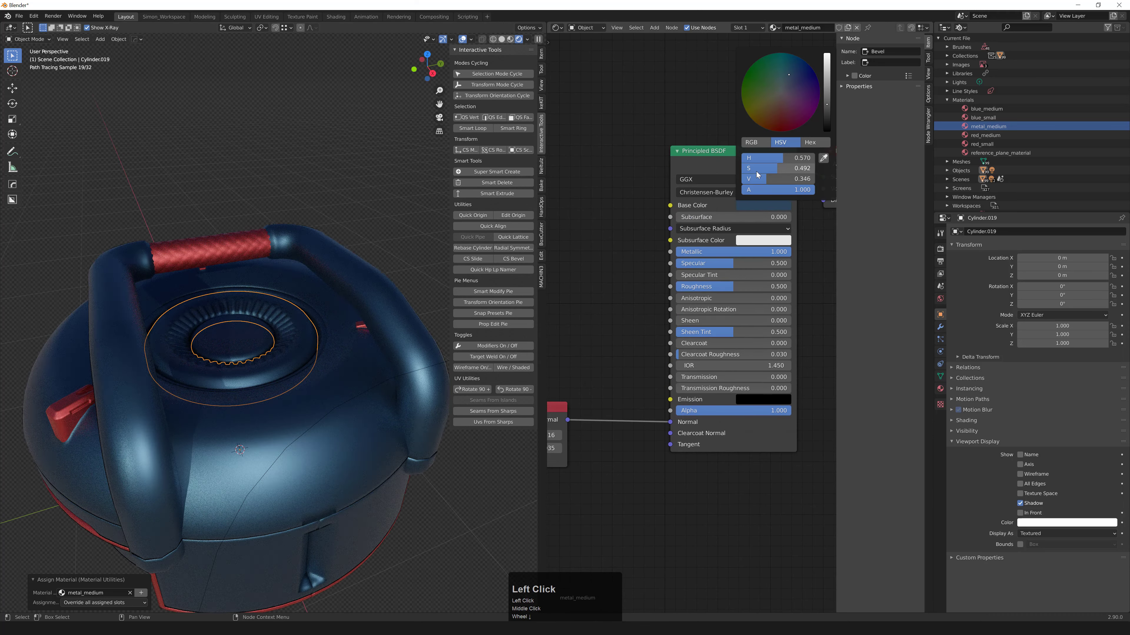
mouse_move(771, 168)
left_mouse_down()
mouse_move(732, 167)
mouse_move(741, 159)
mouse_move(763, 179)
left_mouse_up()
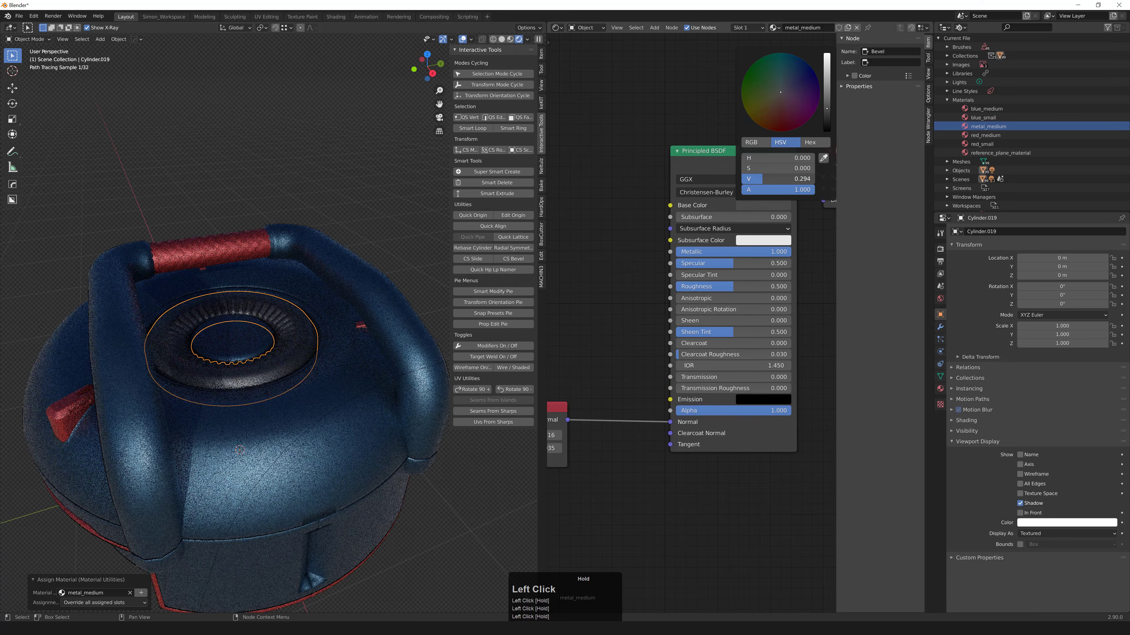
middle_click_drag(364, 202, 374, 209)
scroll(374, 209, "up", 1)
Duplicate the metal_medium material and name the copy metal_small.
left_click(990, 127)
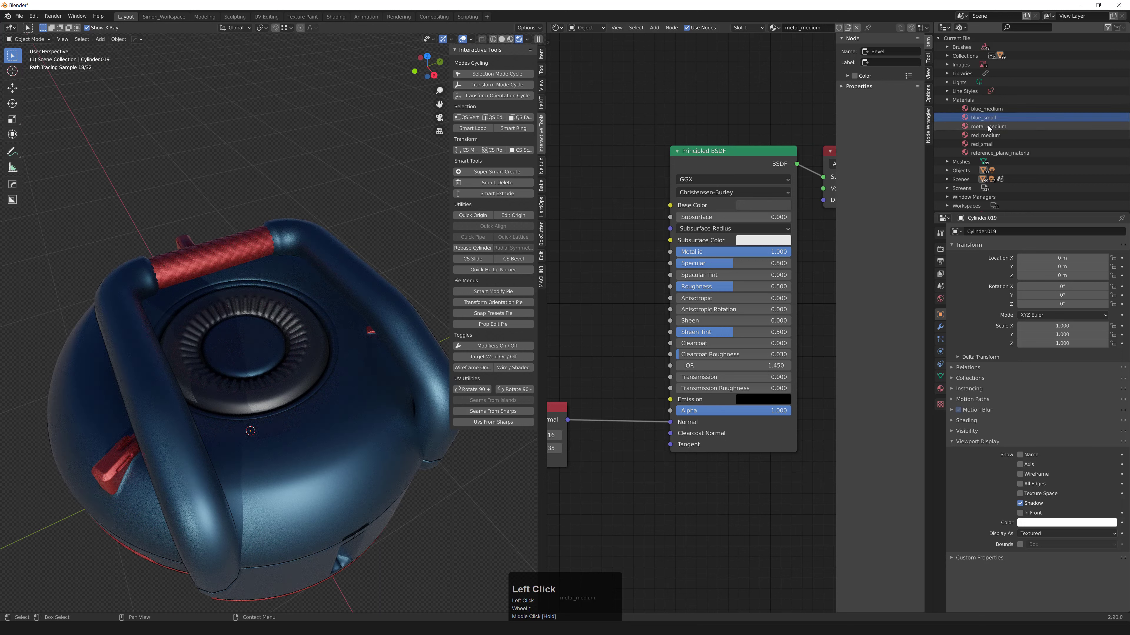
left_click(990, 128)
key("ctrl+c")
key("ctrl+v")
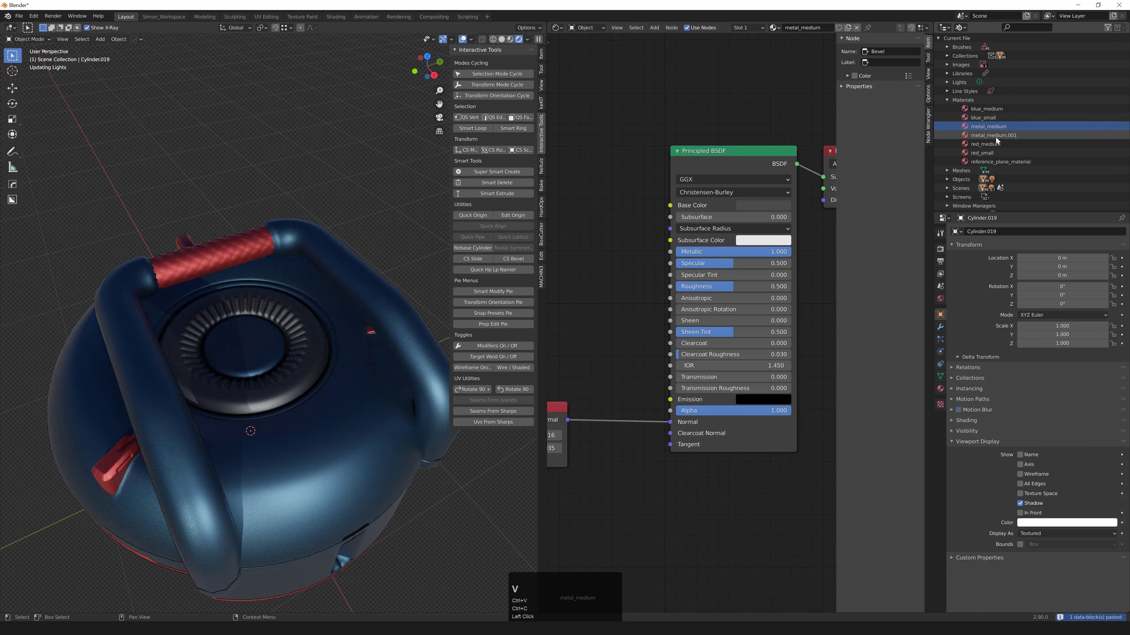
double_click(996, 135)
type("meta")
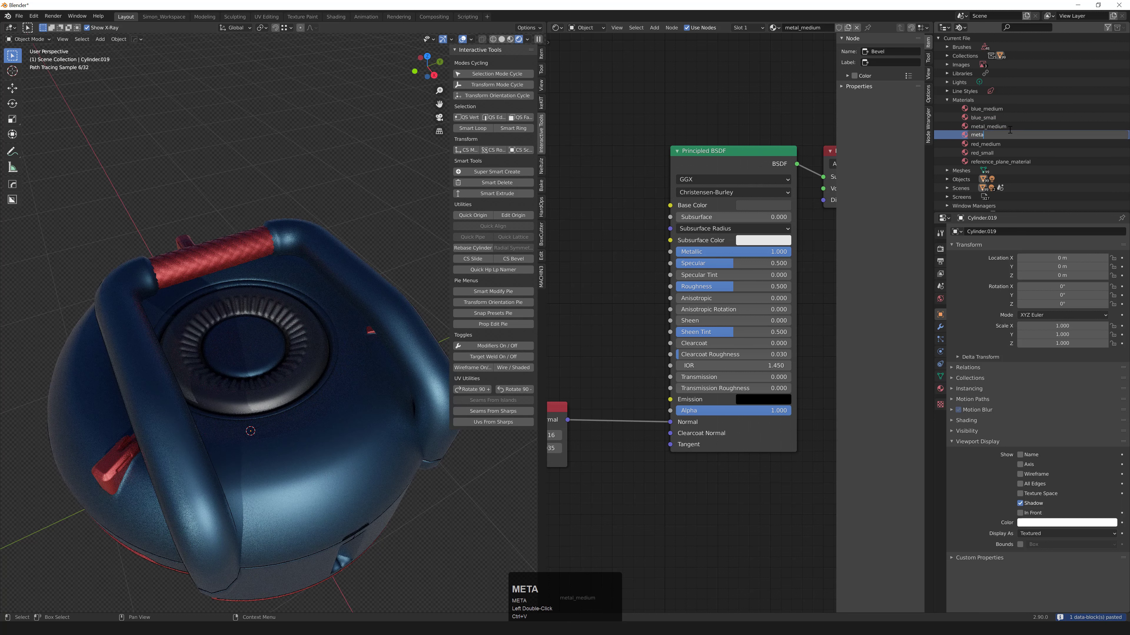
type("l_small")
key("Return")
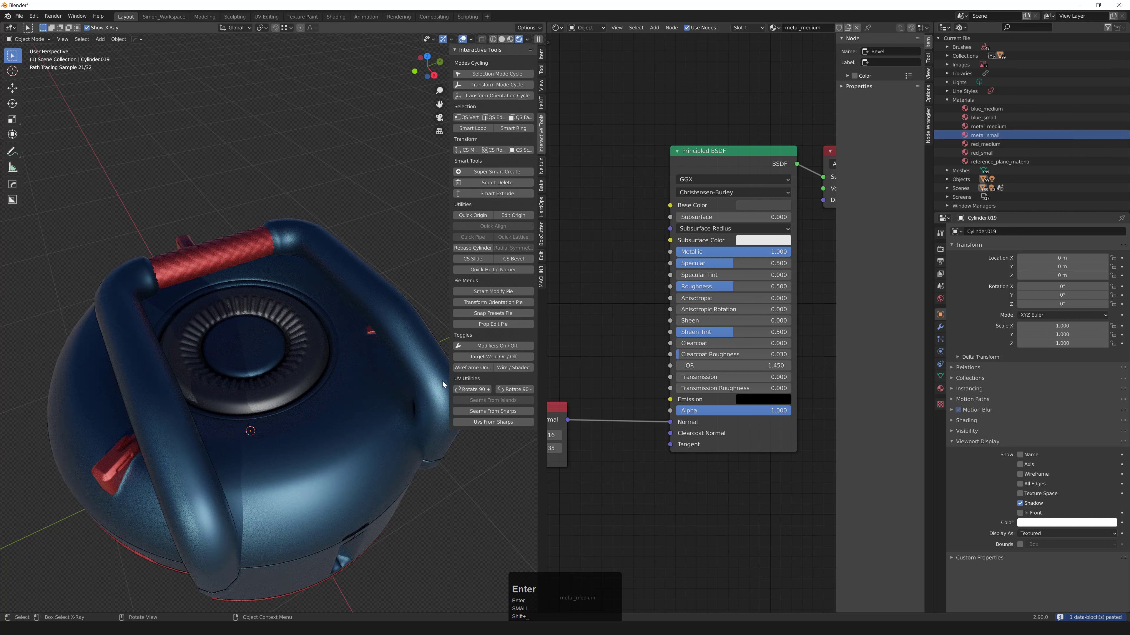
Assign the metal_small material to the ribbed ring on top of the grenade body.
left_click(316, 339)
key("q")
mouse_move(311, 333)
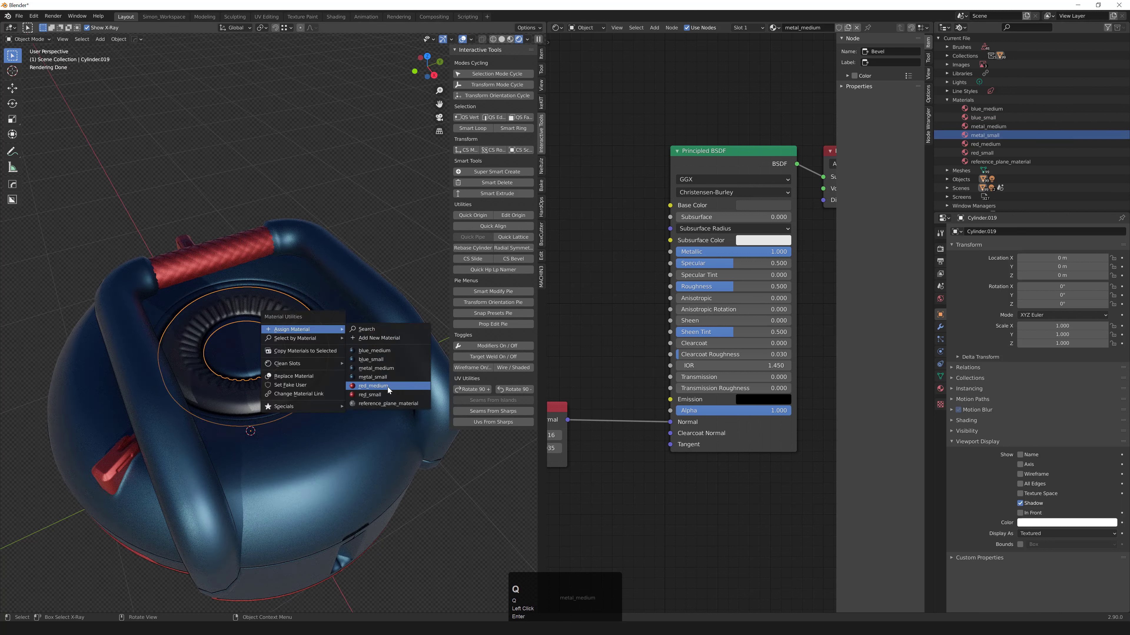
left_click(373, 377)
middle_click_drag(309, 296, 390, 234)
scroll(297, 323, "up", 3)
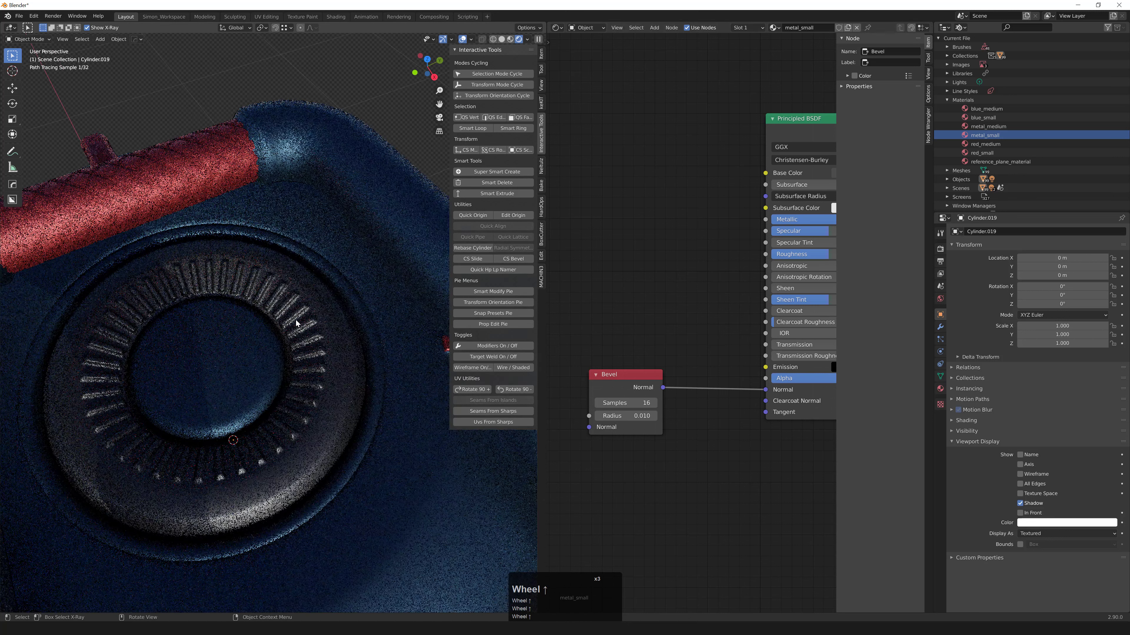
middle_click_drag(297, 323, 297, 347)
scroll(361, 285, "up", 7)
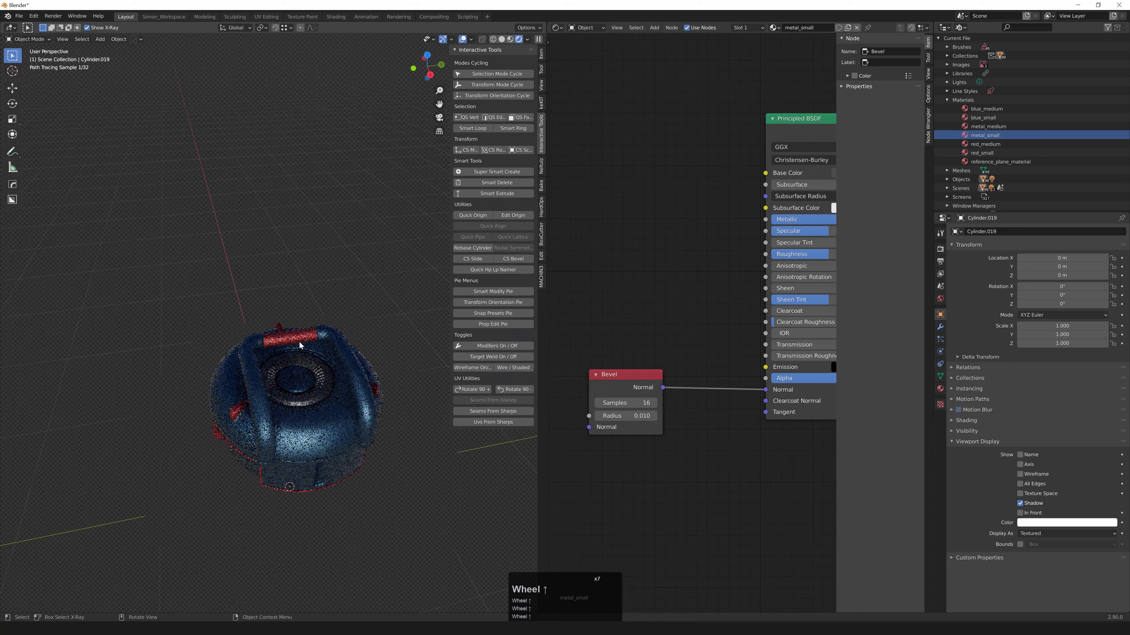
Assign the metal_small material to the textured hand grip of the top handle.
left_click(290, 336)
scroll(290, 335, "up", 1)
key("shift+q")
mouse_move(300, 337)
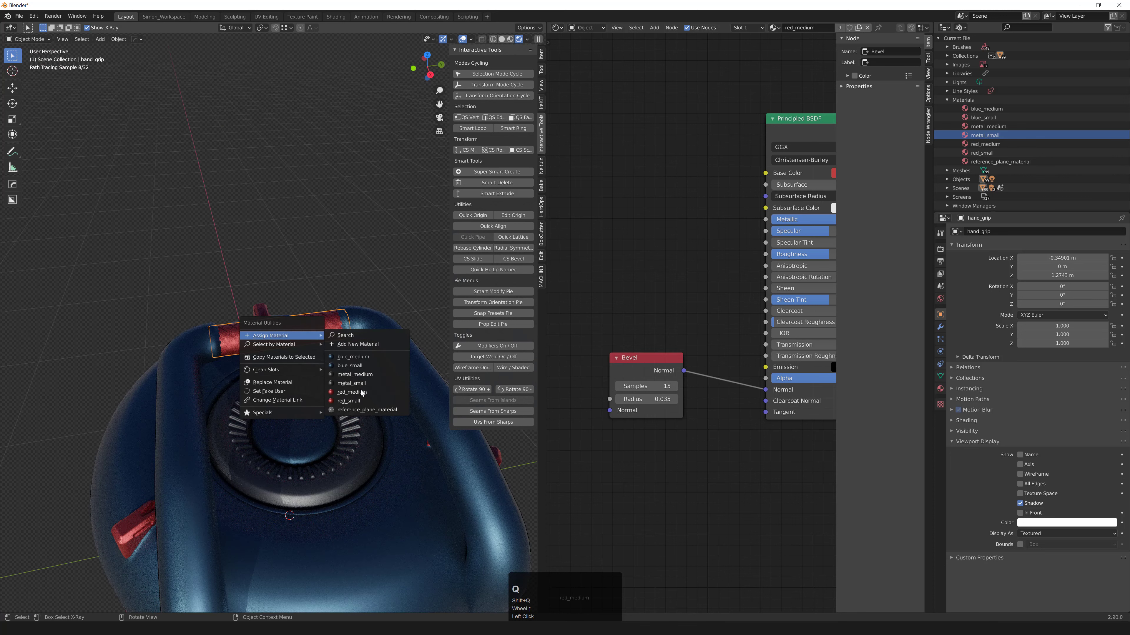
left_click(351, 384)
left_click(314, 268)
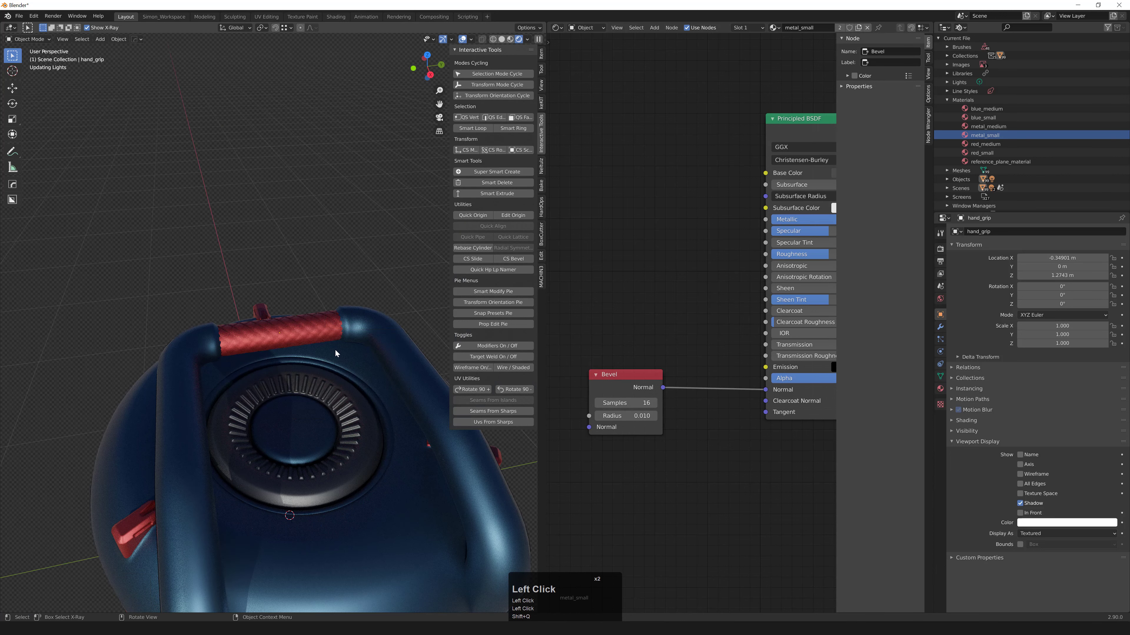
middle_click(311, 323)
scroll(335, 292, "up", 4)
middle_click_drag(335, 292, 326, 359)
scroll(321, 323, "down", 6)
scroll(325, 340, "up", 3)
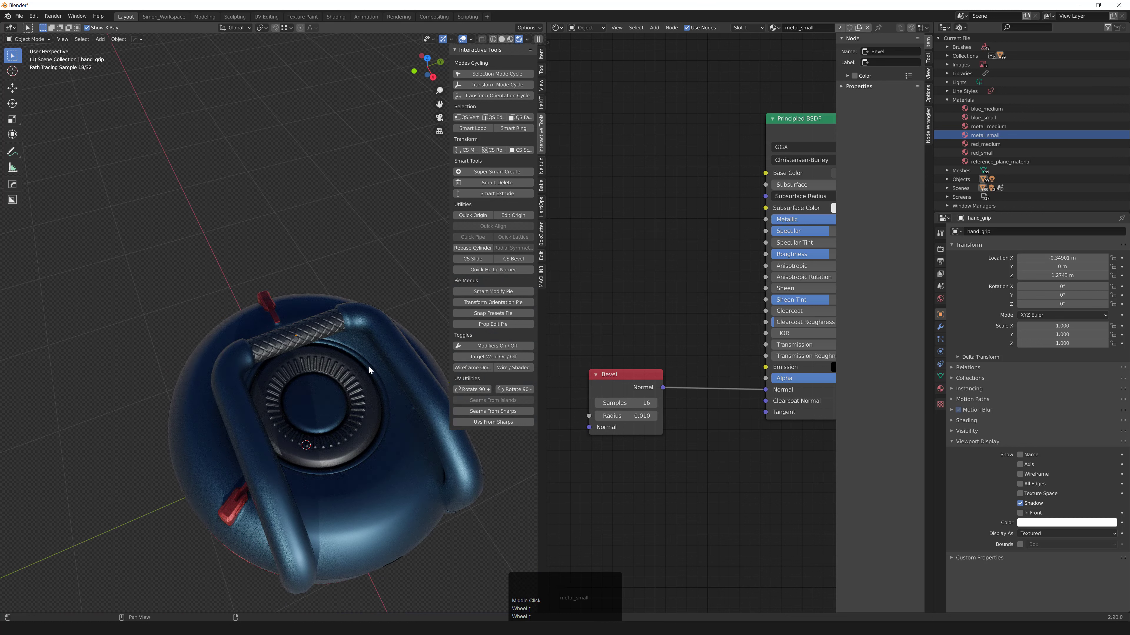
Duplicate the metal_small material and name the copy rubber_medium.
middle_click_drag(693, 323, 668, 328)
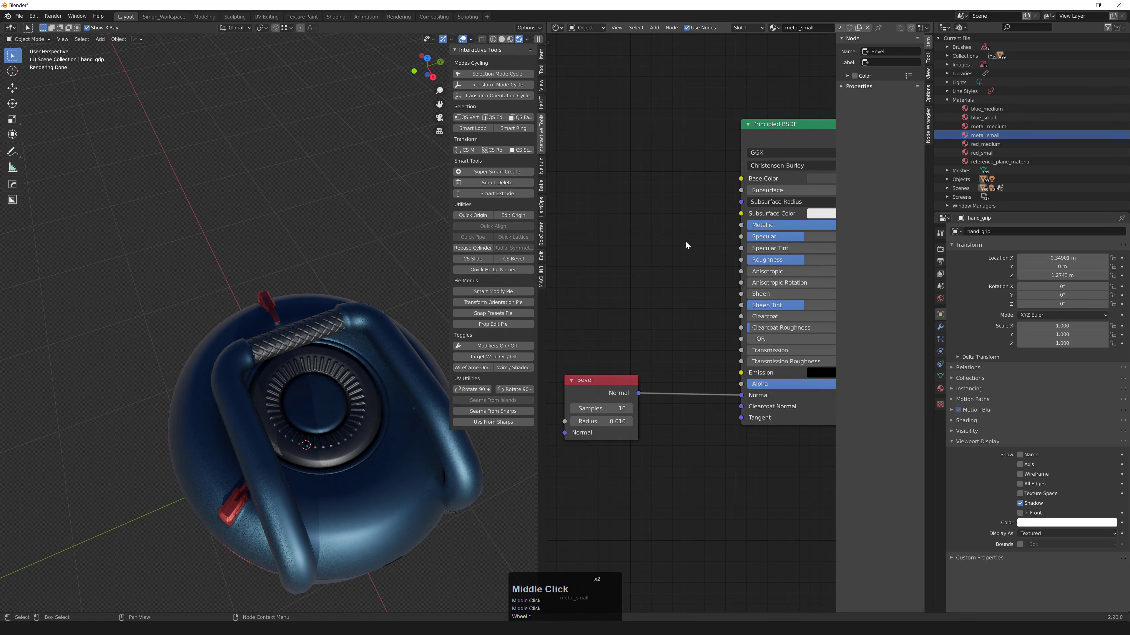
scroll(685, 244, "down", 2)
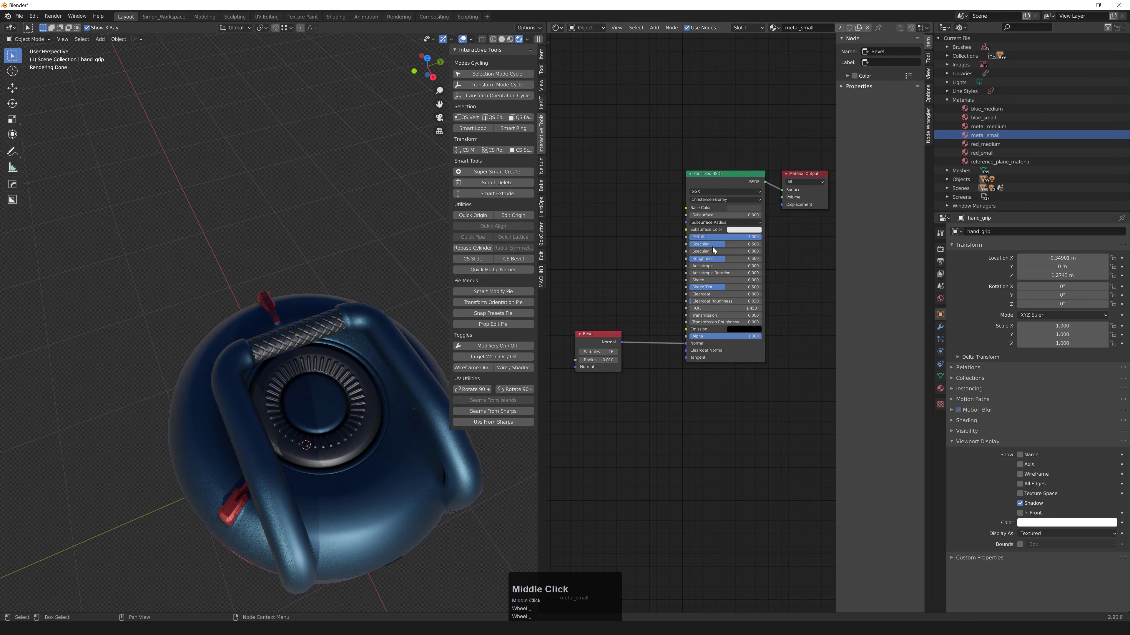
left_click(988, 134)
left_click(988, 128)
left_click(989, 133)
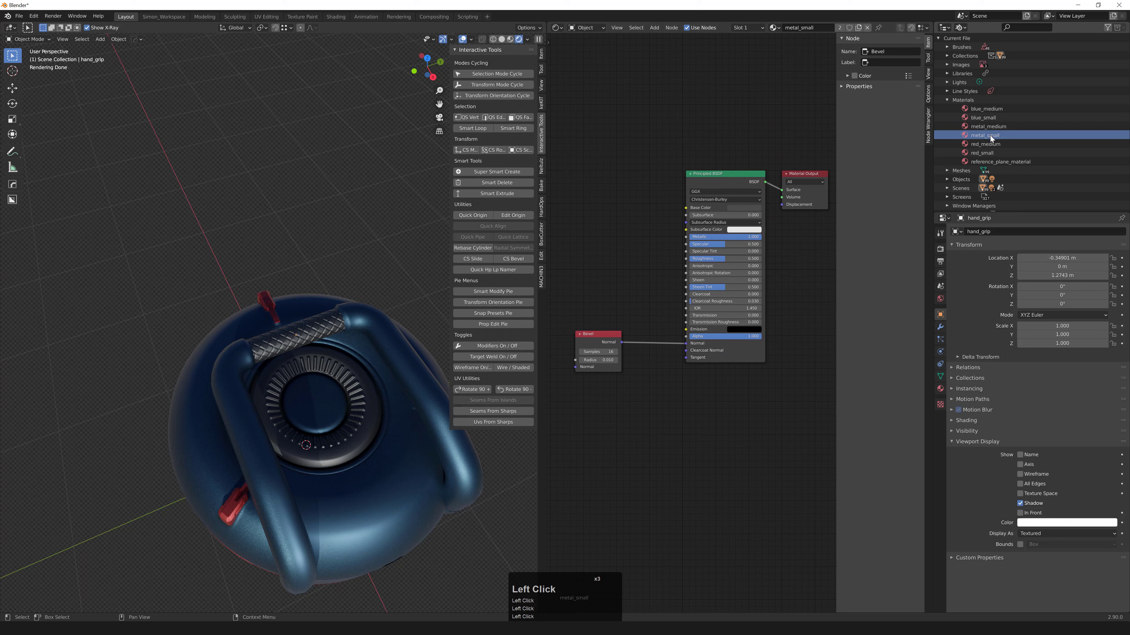
key("ctrl+c")
key("ctrl+v")
left_click(991, 144)
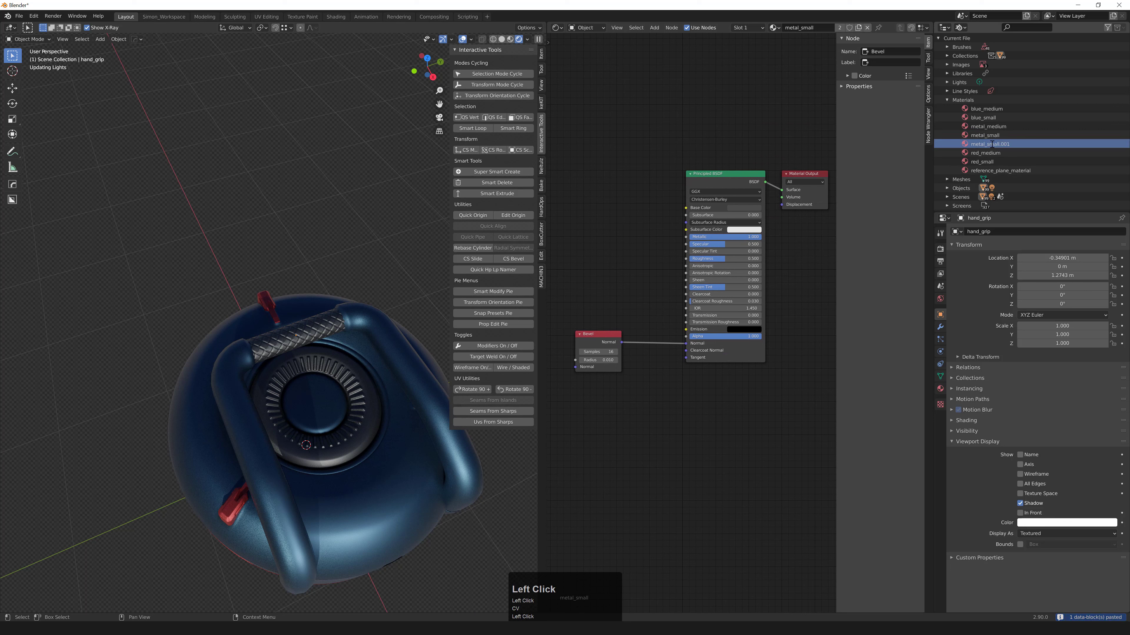
double_click(991, 144)
type("rubber_medium")
key("Return")
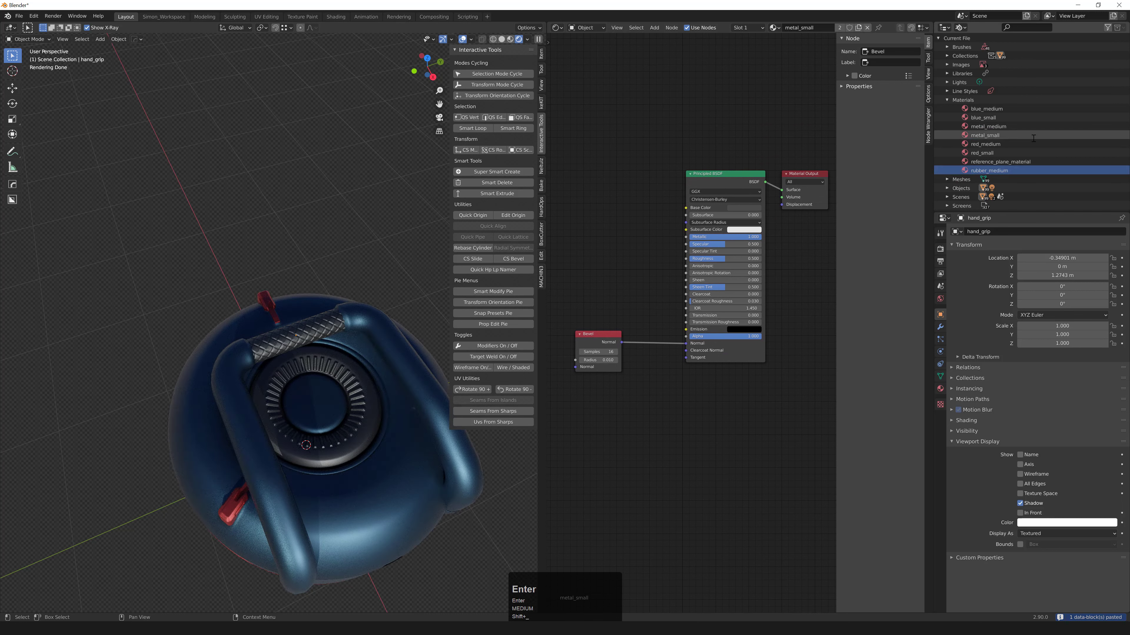
Switch the hand grip's material to rubber_medium and set its Bevel node radius to 0.025.
left_click(781, 29)
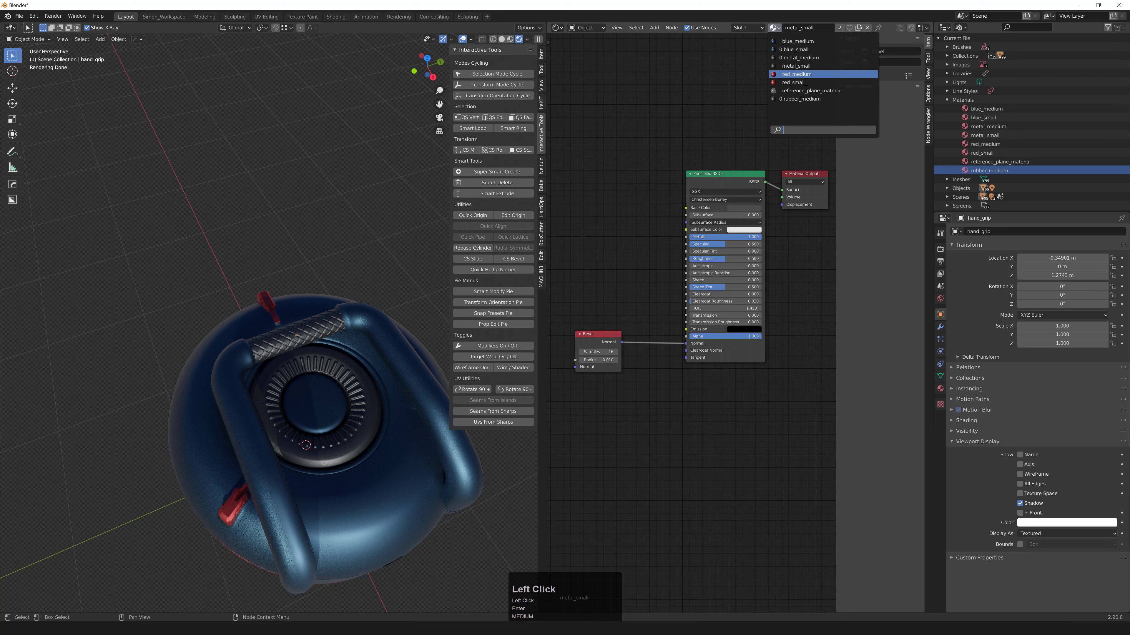
left_click(799, 99)
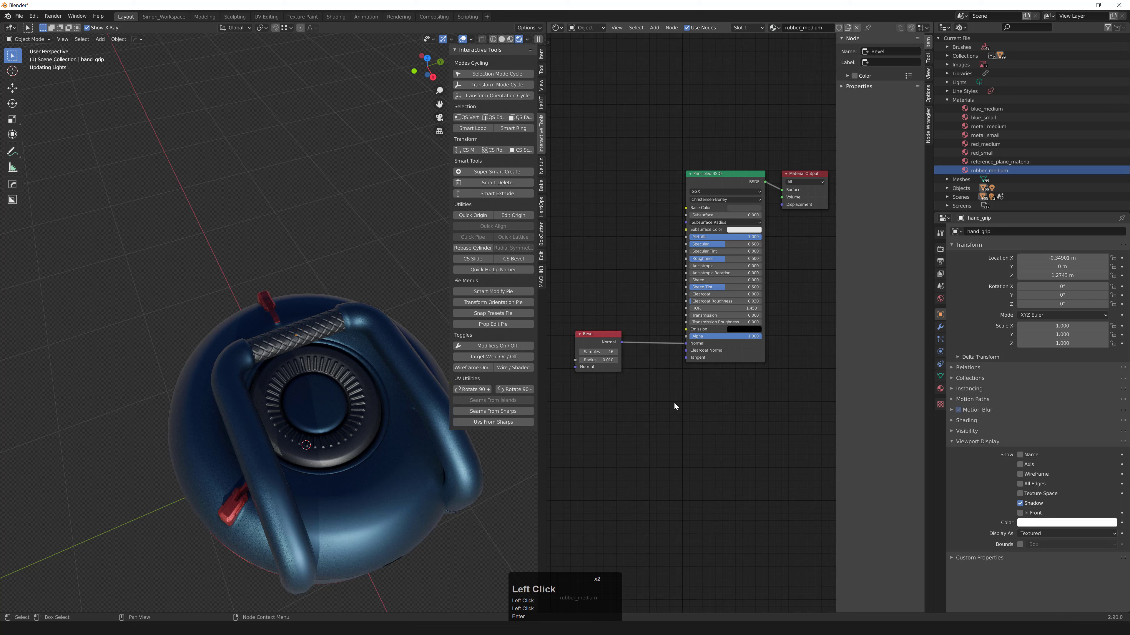
left_click(599, 360)
type(".")
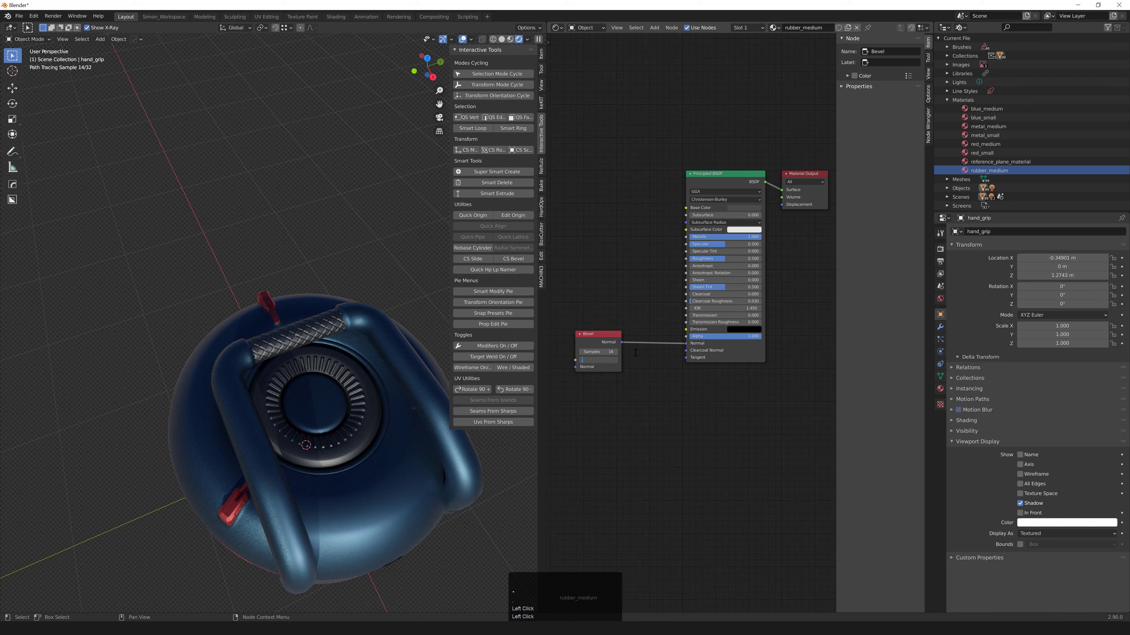
type("025")
key("KP_Enter")
middle_click_drag(305, 212, 358, 346)
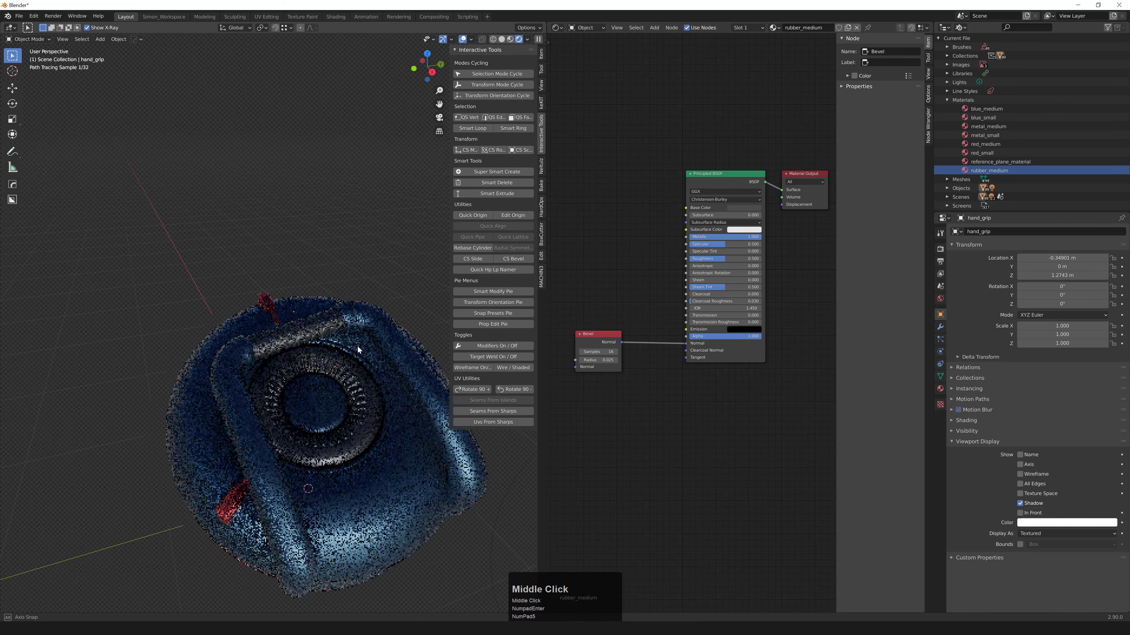
scroll(358, 346, "down", 6)
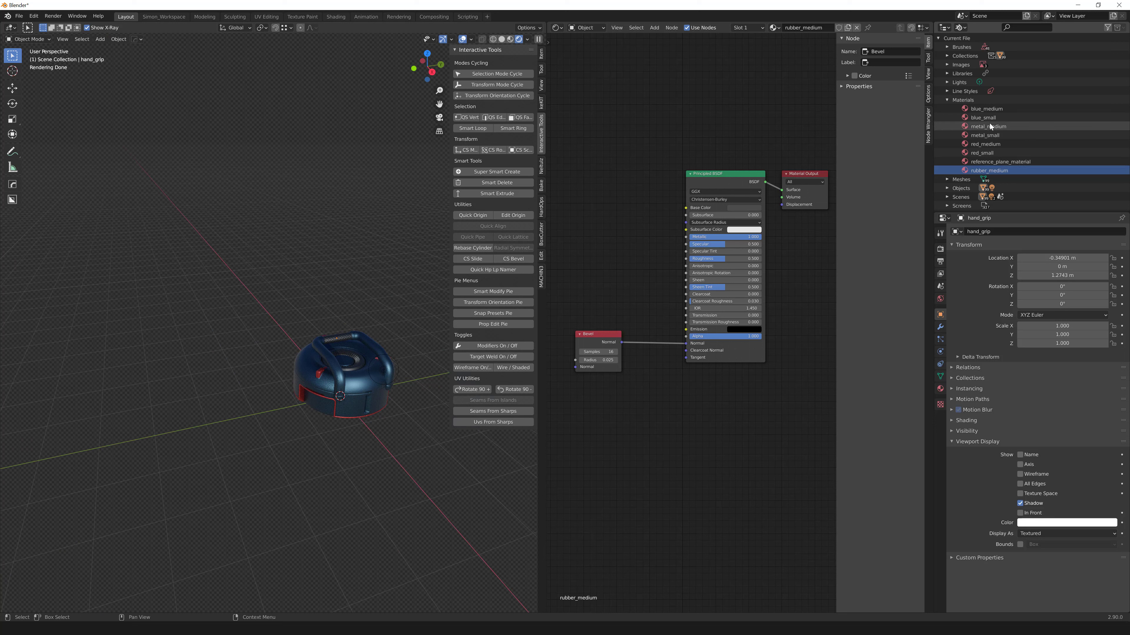
Assign the red_medium material to the round disc inside the ribbed ring on top of the grenade.
scroll(396, 321, "down", 2)
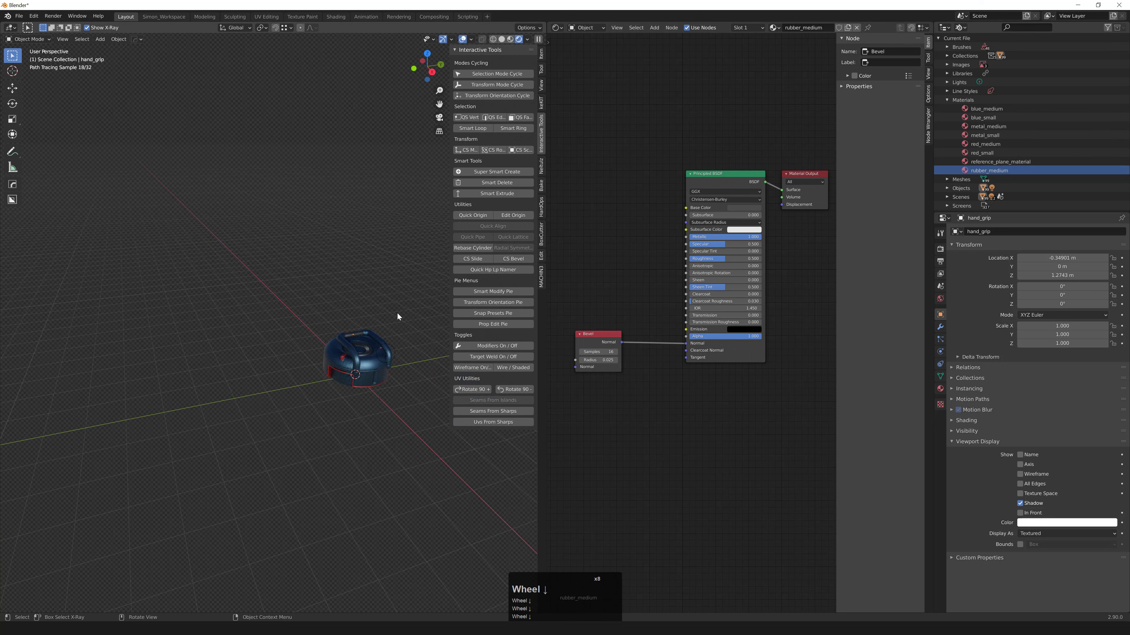
scroll(396, 314, "up", 2)
middle_click_drag(371, 356, 454, 271)
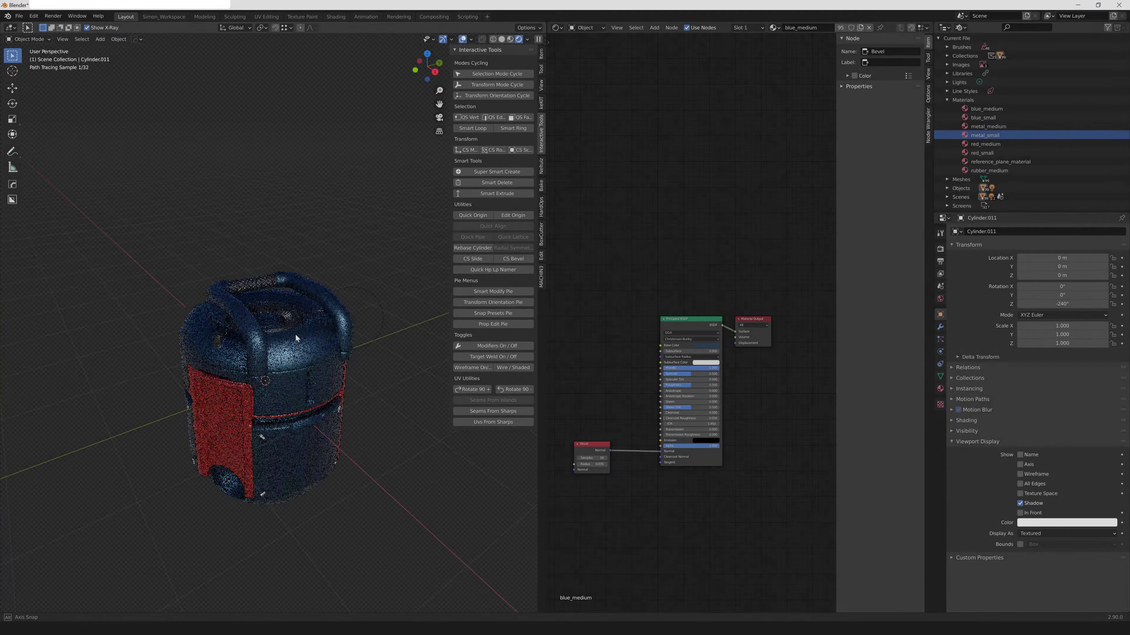
scroll(271, 321, "up", 3)
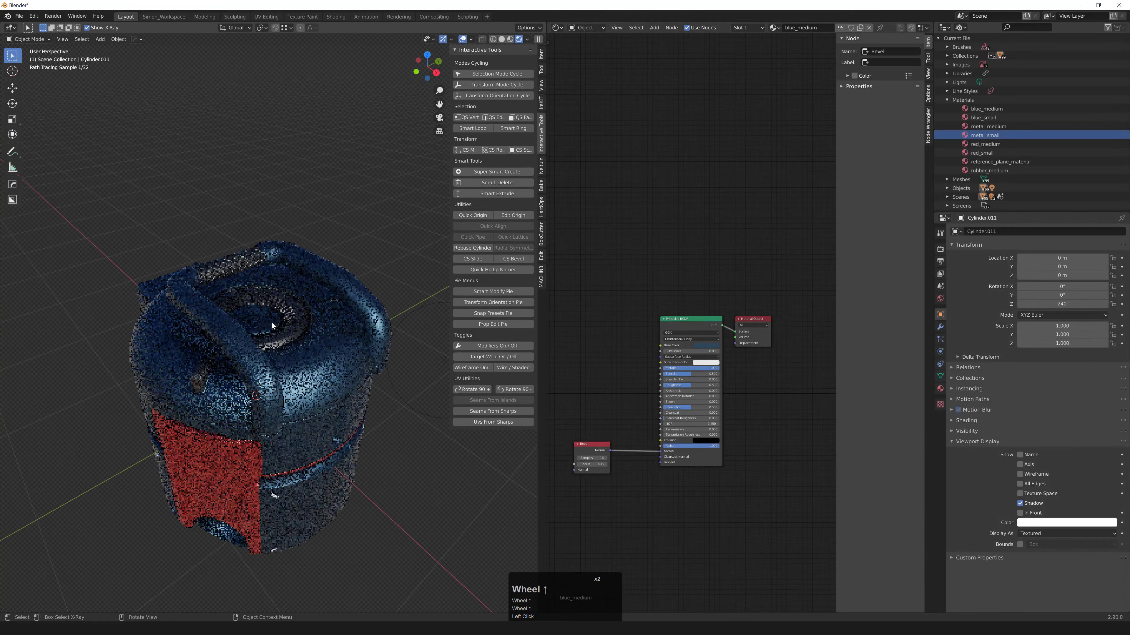
left_click(286, 323)
middle_click_drag(286, 323, 271, 328)
key("shift+q")
mouse_move(267, 329)
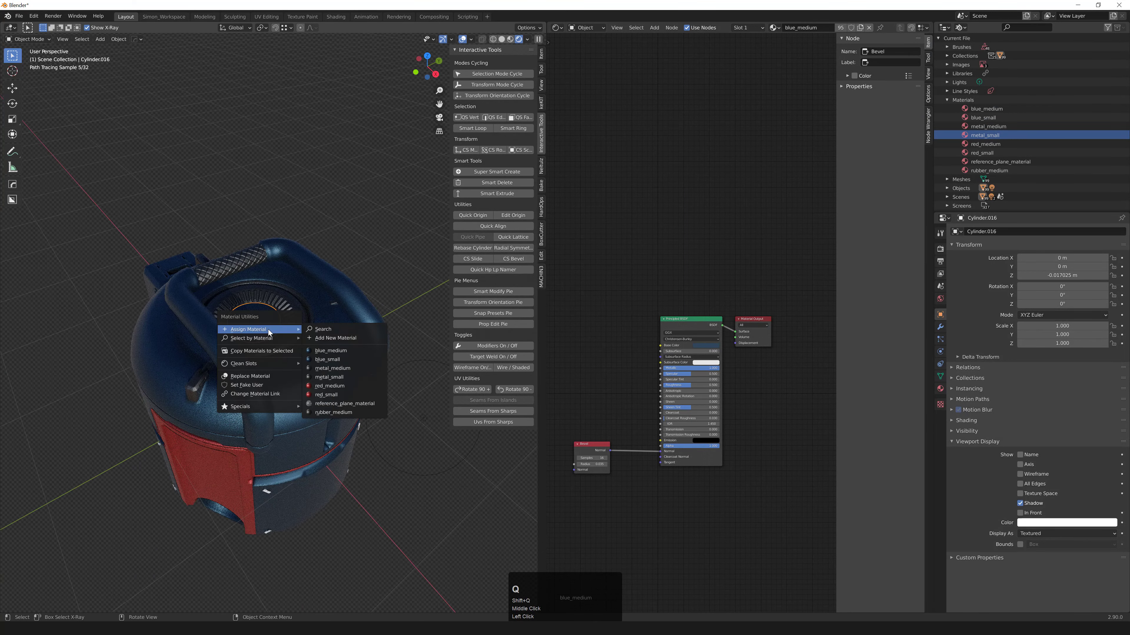
left_click(342, 386)
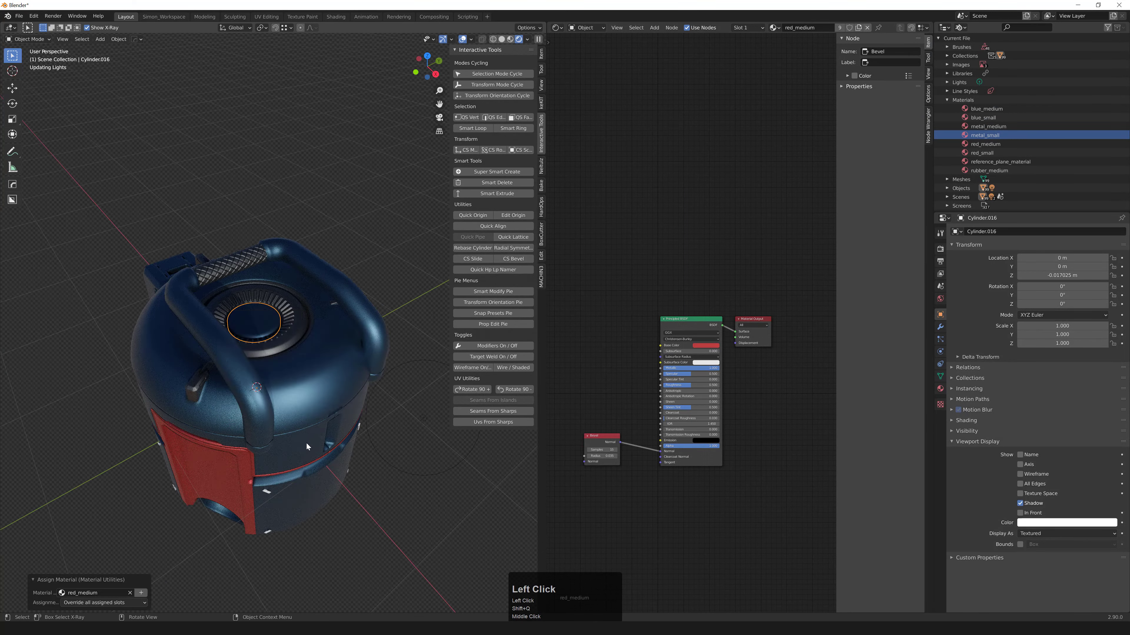
Assign the blue_small material to the small floater details on the grenade body, then deselect them.
middle_click_drag(302, 444, 275, 462)
left_click(235, 472)
scroll(275, 462, "down", 2)
key("shift+q")
mouse_move(272, 451)
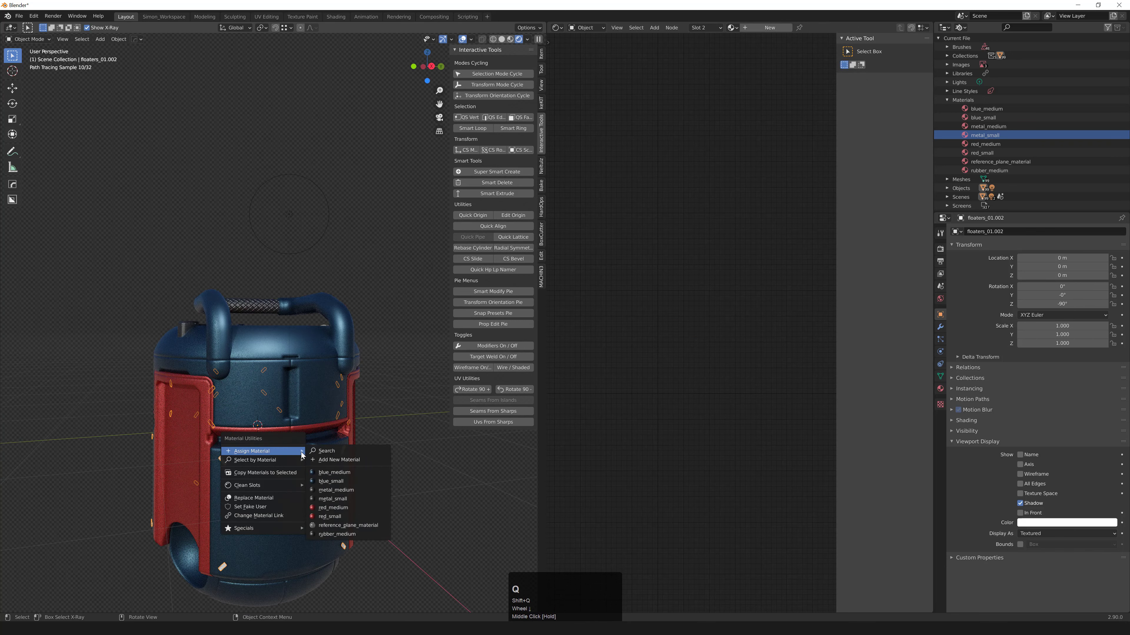
left_click(338, 481)
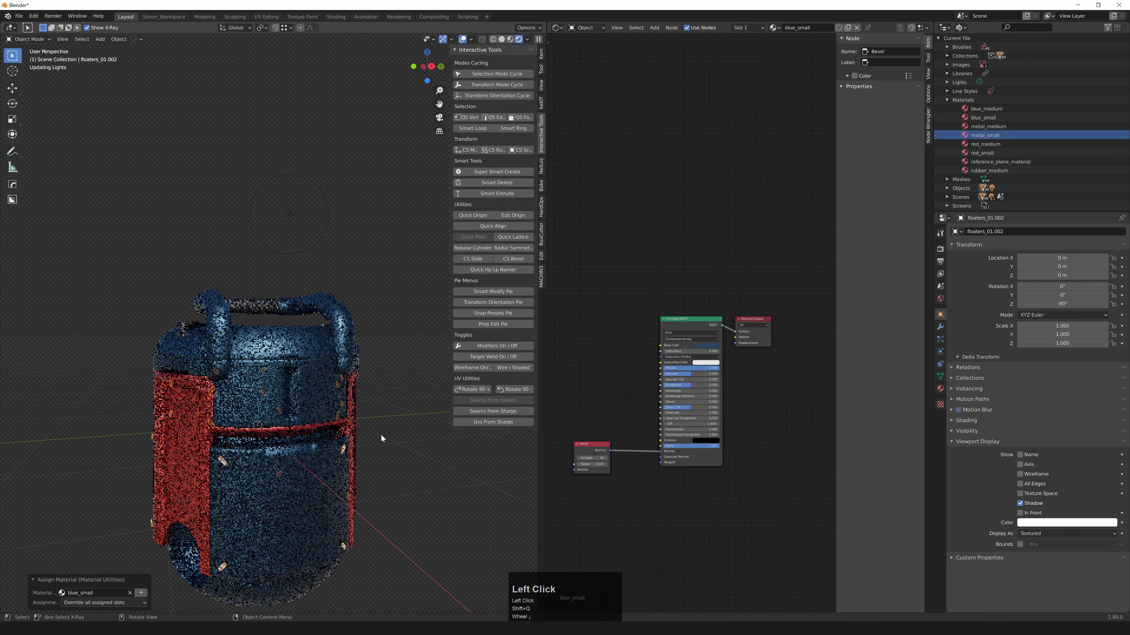
left_click(394, 418)
Assign the rubber_medium material to the round cylinder part at the lower end of the leg.
middle_click_drag(394, 418, 321, 392)
left_click(320, 391)
key("q")
mouse_move(322, 391)
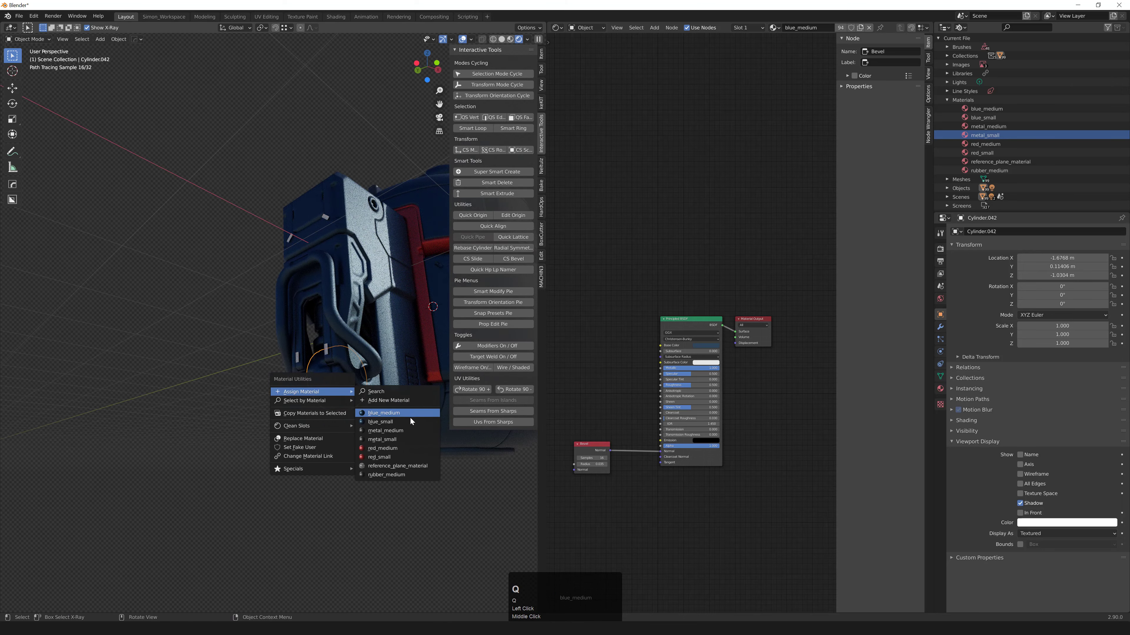
left_click(405, 475)
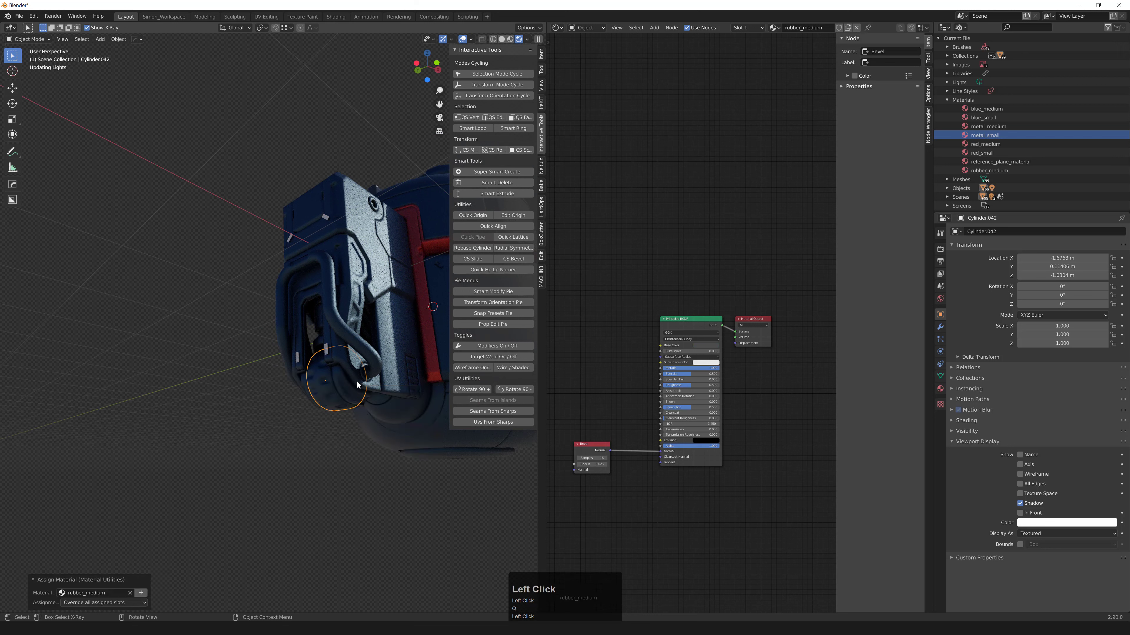
Assign the red_medium material to the selected upper base shape piece of the leg.
middle_click_drag(365, 353, 338, 337)
left_click(270, 380)
left_click(269, 381, "shift")
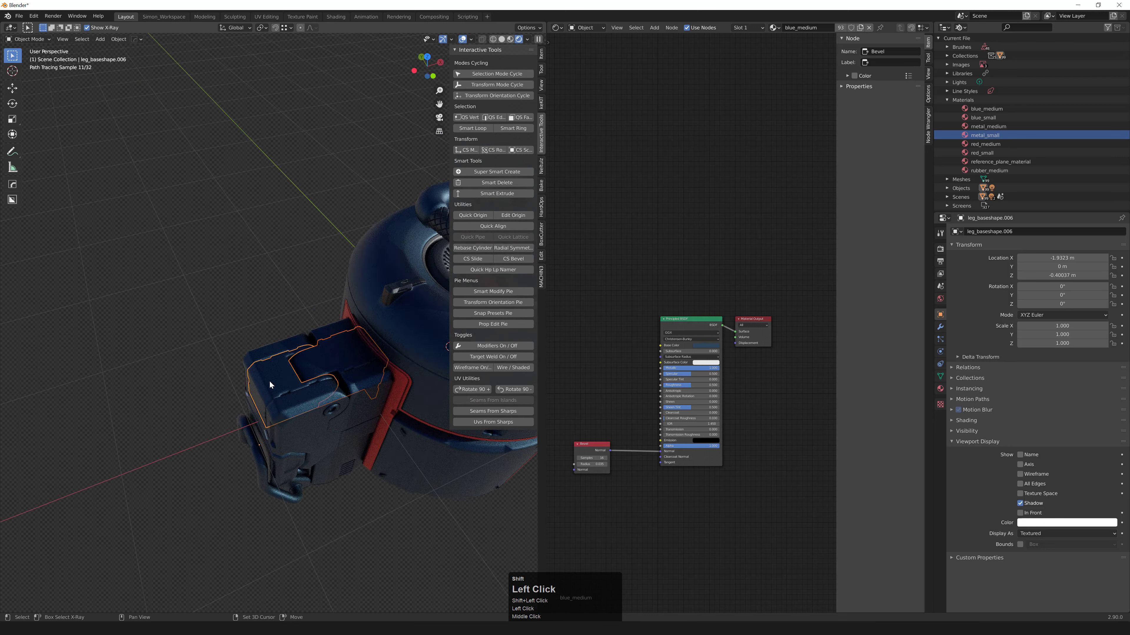
key("q")
left_click(331, 437)
Assign the red_medium material to the lower outer base shape of the leg, beneath the tubular handle.
middle_click_drag(320, 414, 276, 376)
left_click(278, 375)
key("q")
mouse_move(279, 376)
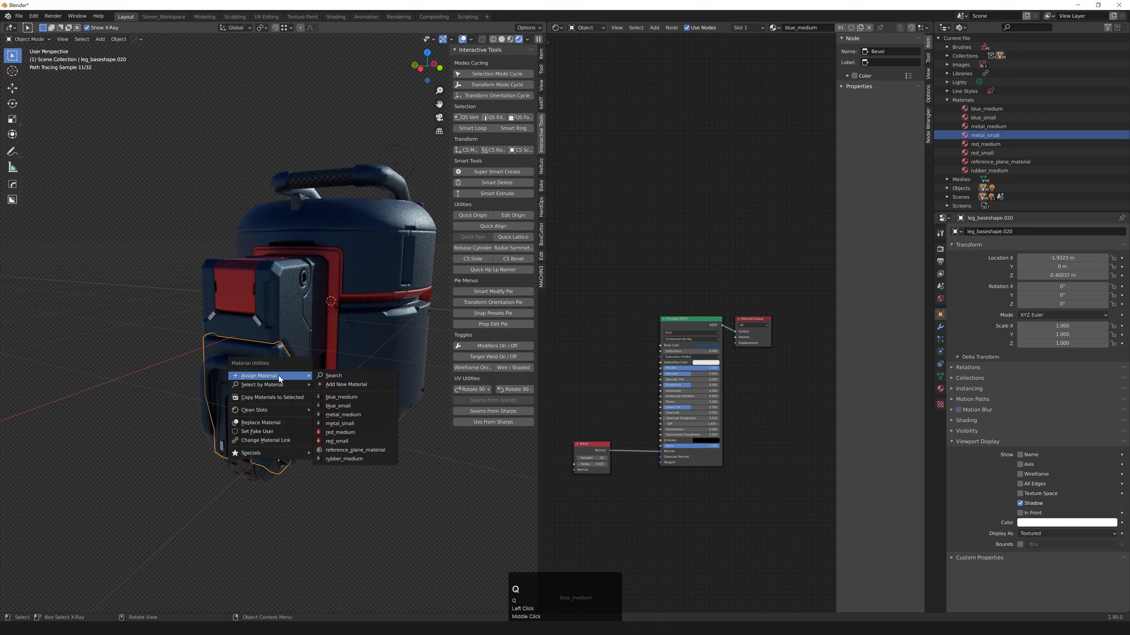
left_click(353, 432)
left_click(397, 489)
mouse_move(372, 414)
middle_mouse_down()
mouse_move(354, 381)
mouse_move(333, 373)
middle_mouse_up()
scroll(353, 381, "down", 4)
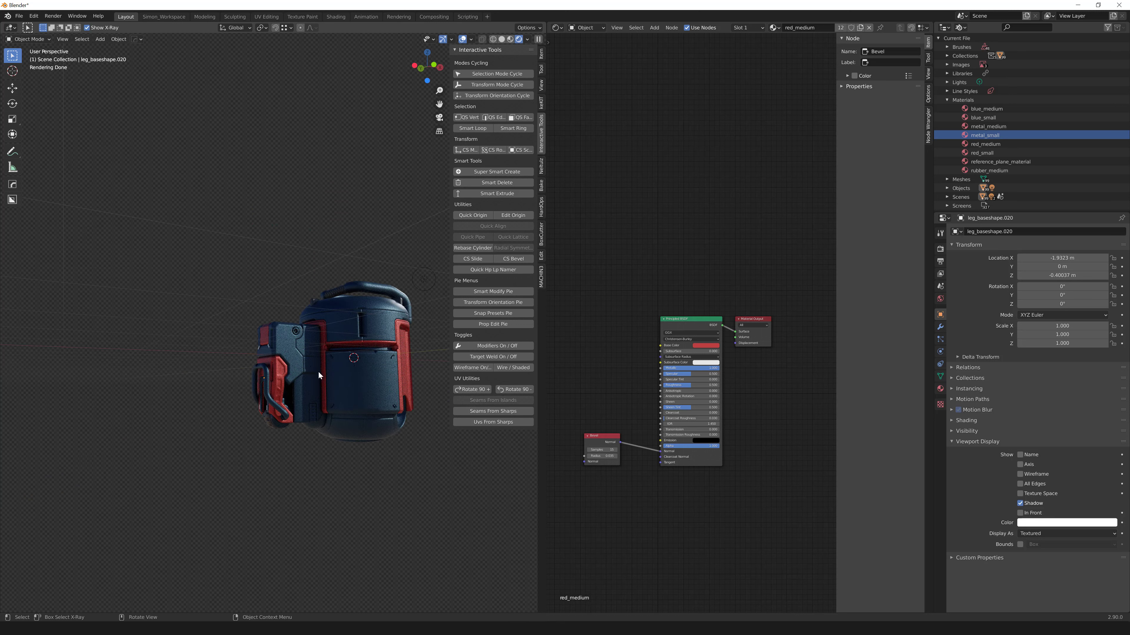
scroll(285, 320, "up", 2)
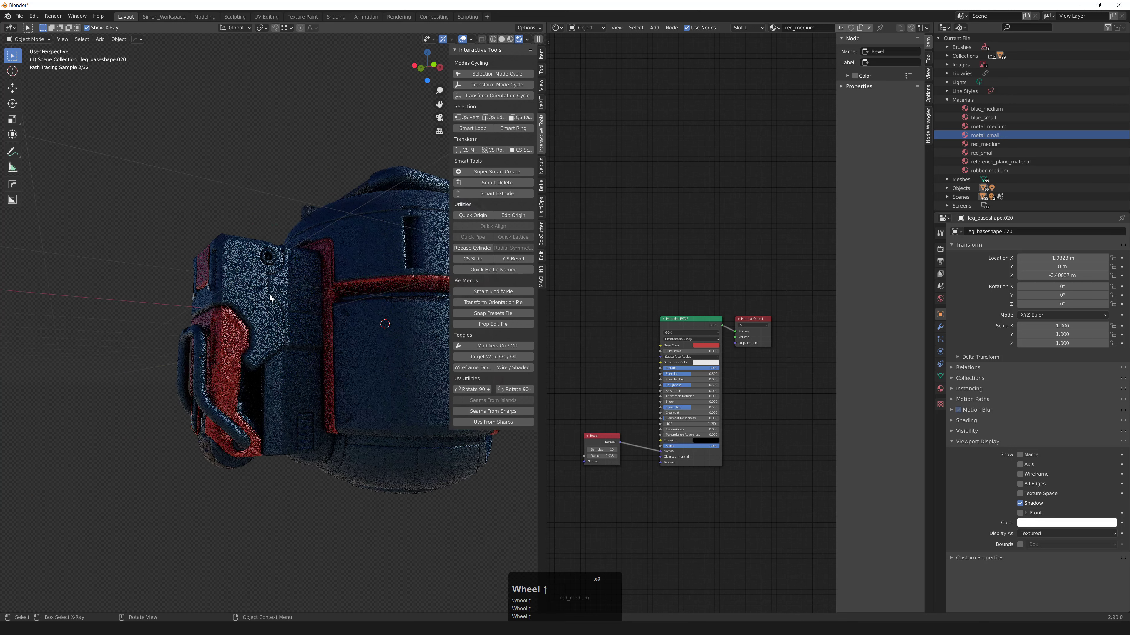
Assign the metal_small material to the two battery parts at the lower side of the leg and deselect them.
left_click(266, 262)
left_click(306, 432, "shift")
key("shift+q")
left_click(267, 206)
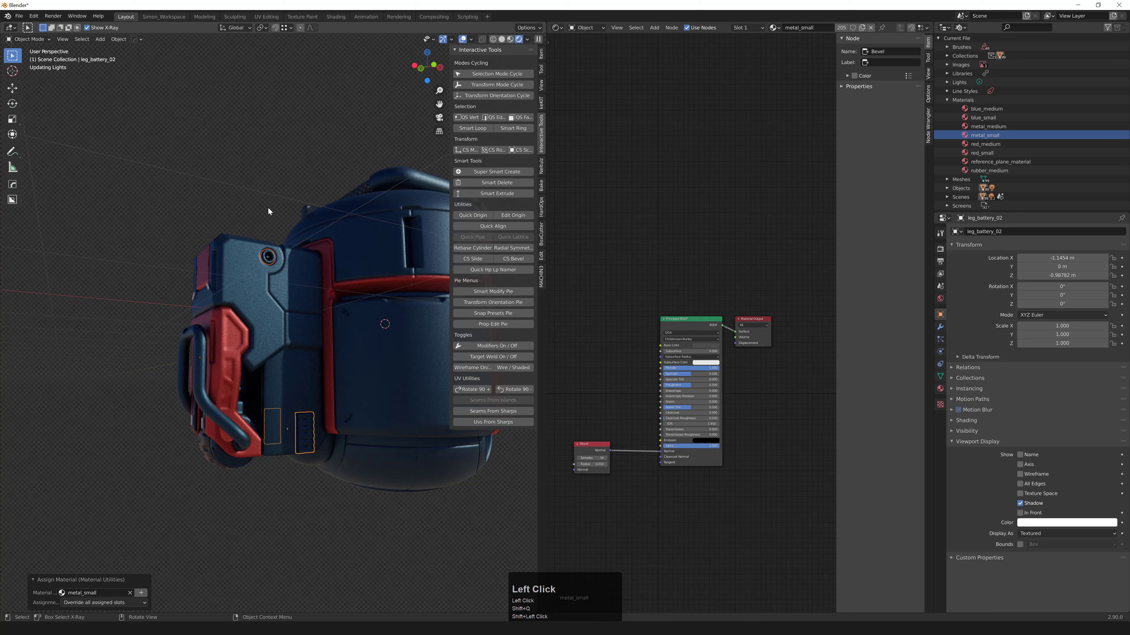
left_click(255, 195)
Hide the Body_Bottom_HP collection and show the core_HP collection.
scroll(328, 238, "down", 1)
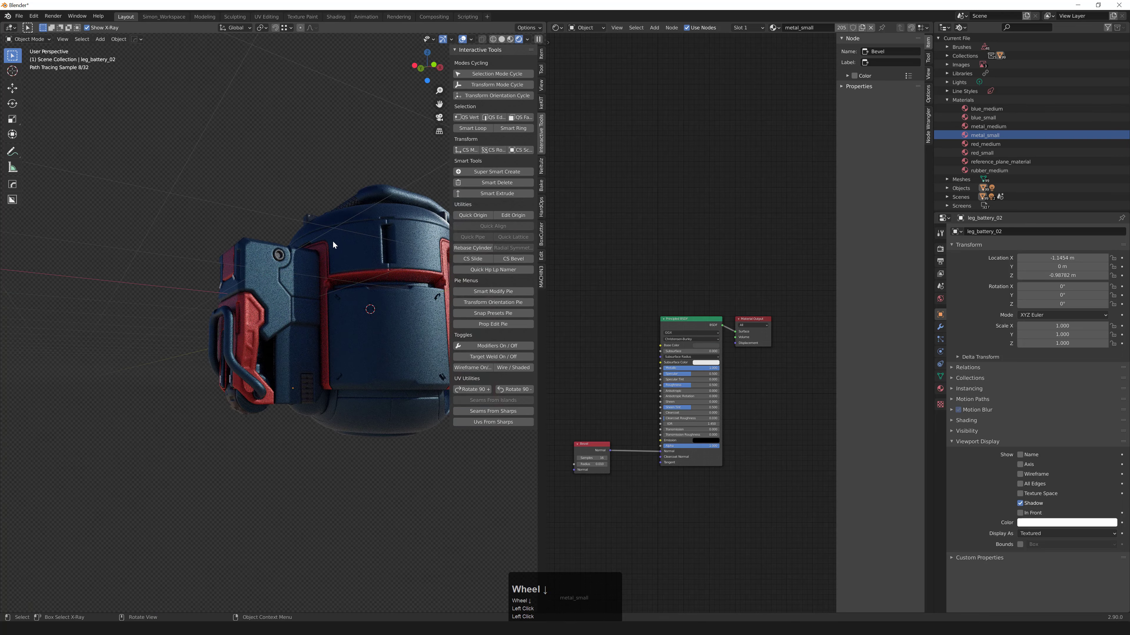
mouse_move(332, 240)
middle_mouse_down()
mouse_move(299, 337)
mouse_move(342, 326)
middle_mouse_up()
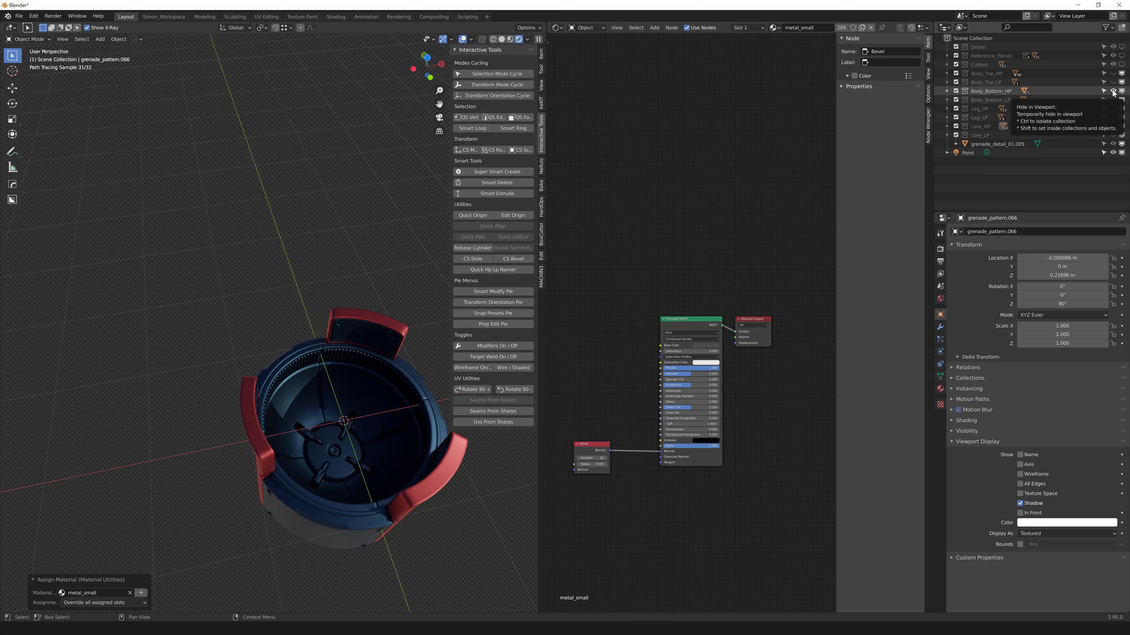
left_click(1112, 92)
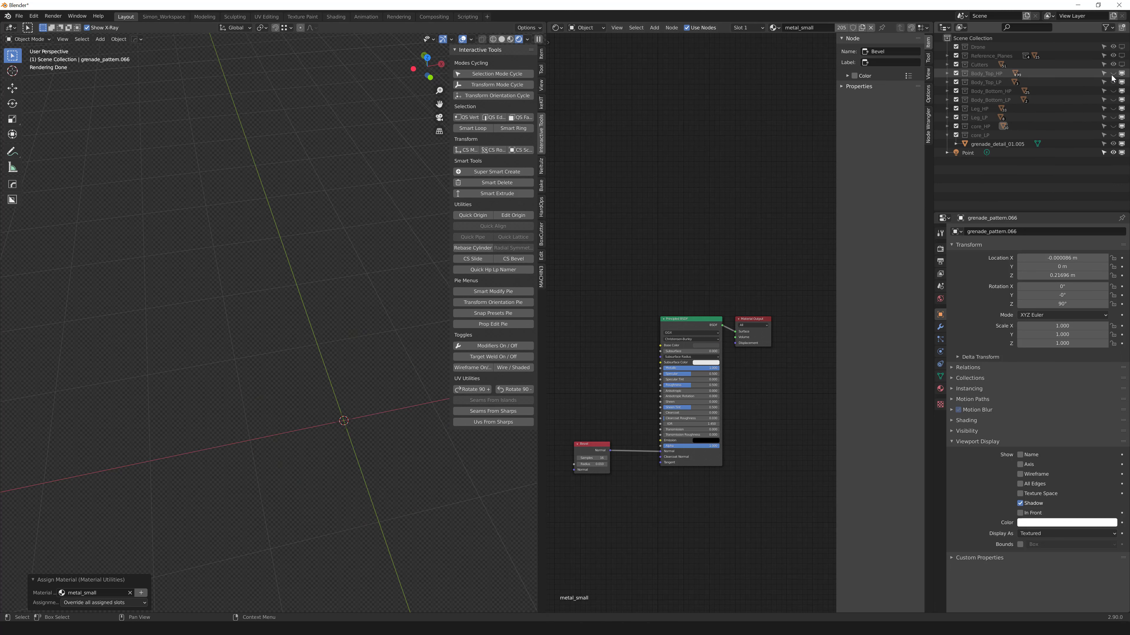
left_click(1113, 127)
Assign the red_medium material to the curved plates around the recessed front of the core sphere.
middle_click_drag(340, 365, 344, 313)
scroll(344, 313, "up", 1)
left_click(347, 314)
key("q")
mouse_move(347, 313)
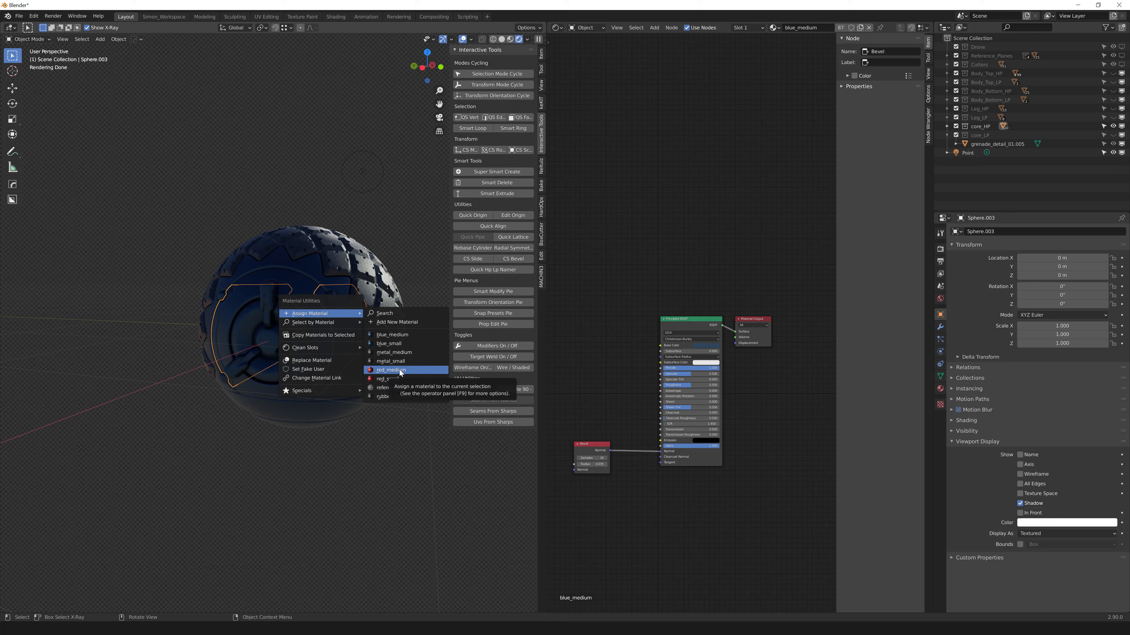
left_click(391, 370)
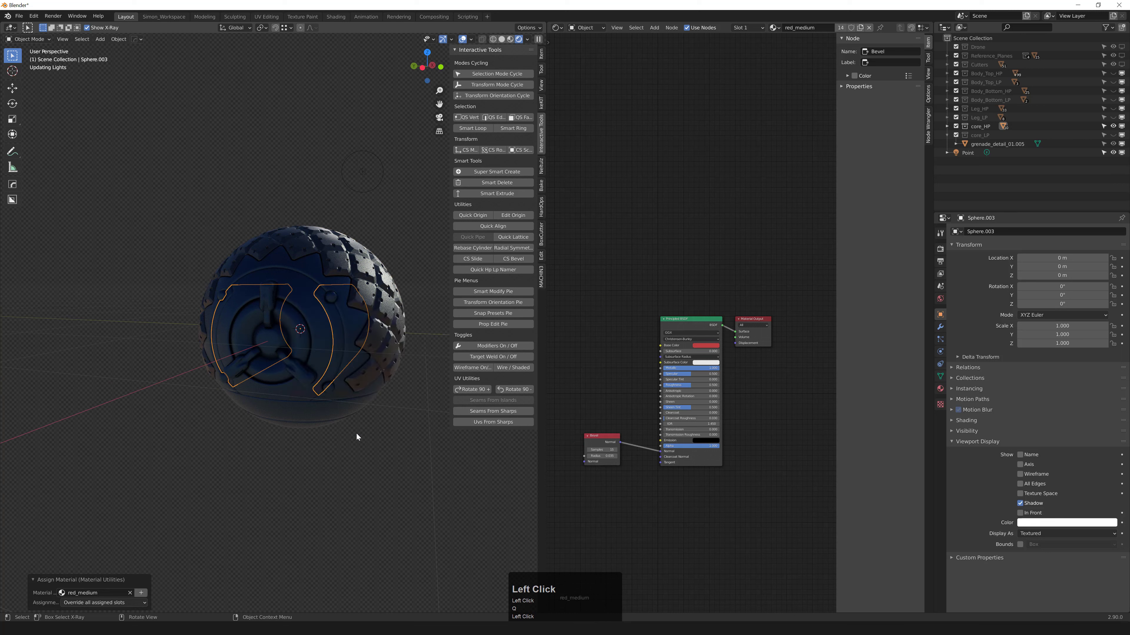
Assign the metal_medium material to the ring around the recessed front of the core sphere.
mouse_move(367, 331)
middle_mouse_down()
mouse_move(225, 337)
mouse_move(286, 232)
middle_mouse_up()
scroll(223, 288, "up", 3)
left_click(269, 318)
key("shift+q")
left_click(331, 354)
Try the metal_medium material on the round bolts at the ends of the core's curved red plates.
left_click(297, 299)
key("shift+q")
mouse_move(298, 303)
left_click(363, 336)
left_click(362, 280)
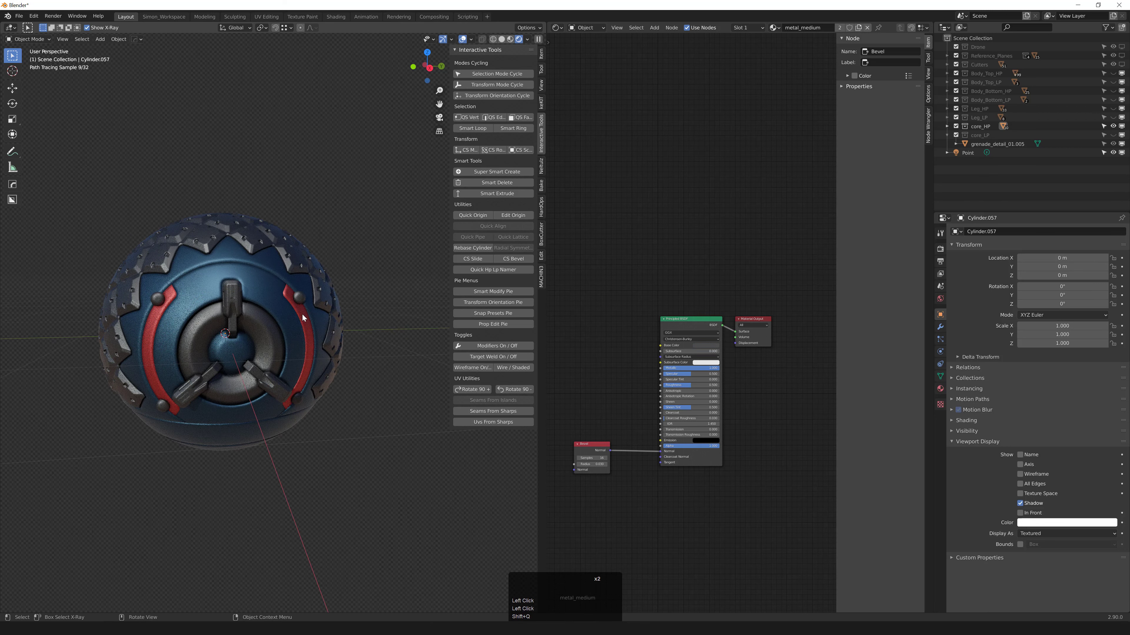
Assign the metal_small material to the round bolts on the curved red plates and deselect them.
middle_click_drag(302, 314, 286, 311)
scroll(294, 302, "up", 4)
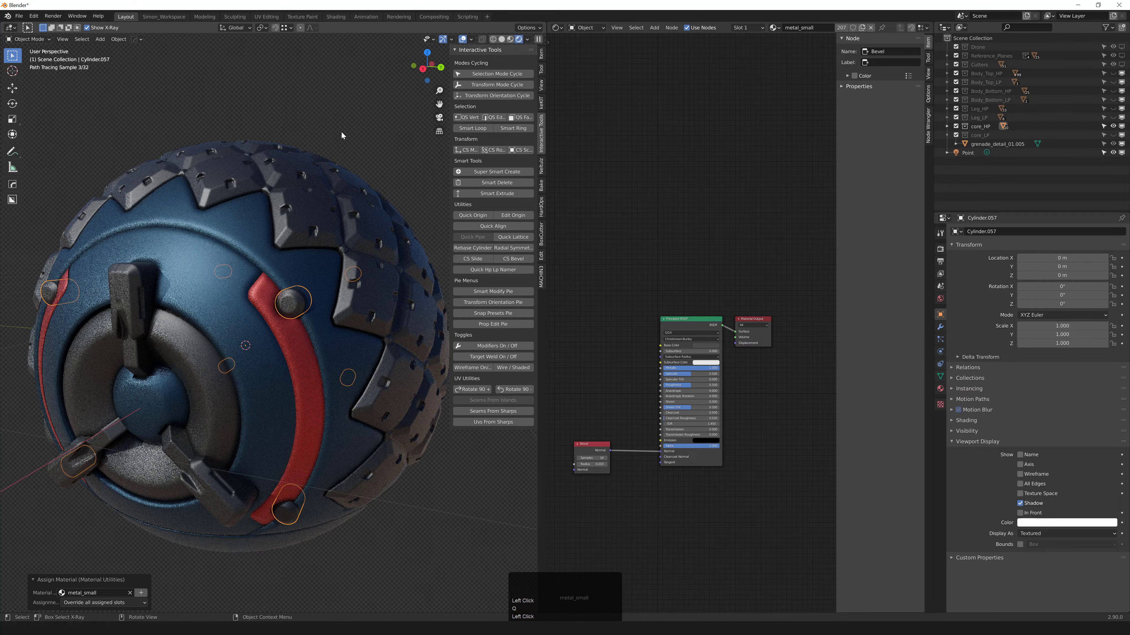
left_click(303, 316)
left_click(290, 319)
Assign the red_medium material to the round cap on the underside of the core sphere.
mouse_move(291, 319)
middle_mouse_down()
mouse_move(276, 445)
mouse_move(274, 392)
mouse_move(266, 407)
middle_mouse_up()
scroll(279, 360, "down", 2)
left_click(267, 408)
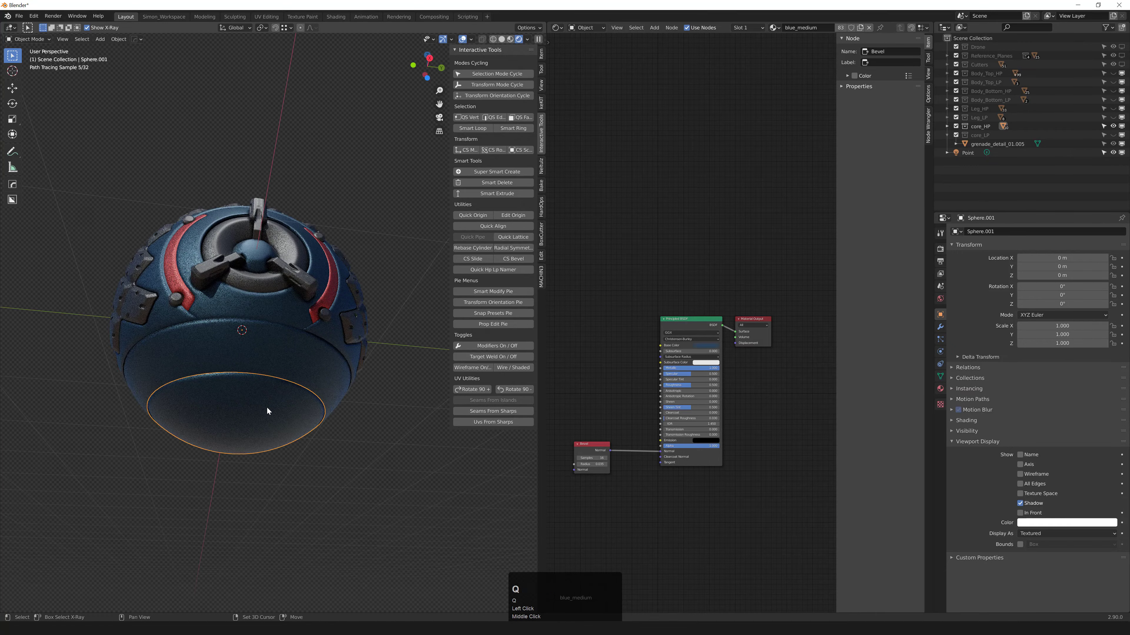
key("q")
mouse_move(266, 407)
left_click(329, 464)
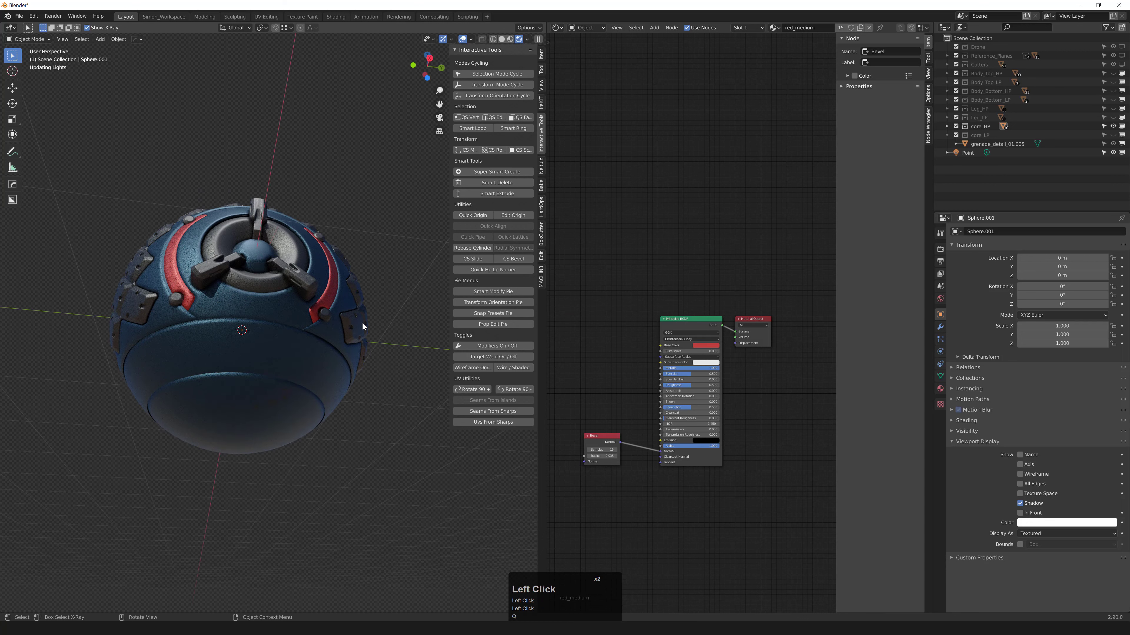
Assign the red_medium material to the central knob between the three arms of the core and deselect it.
mouse_move(362, 322)
middle_mouse_down()
mouse_move(353, 339)
mouse_move(346, 303)
mouse_move(325, 308)
mouse_move(310, 294)
middle_mouse_up()
scroll(342, 301, "down", 2)
scroll(305, 299, "up", 2)
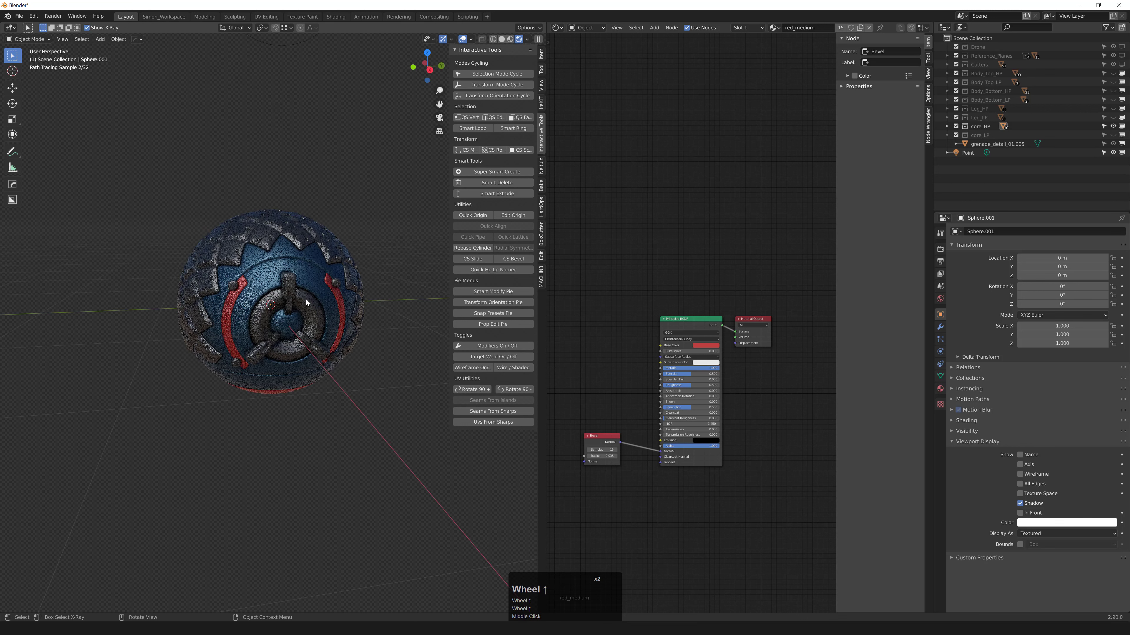
left_click(288, 324)
key("shift+q")
mouse_move(288, 326)
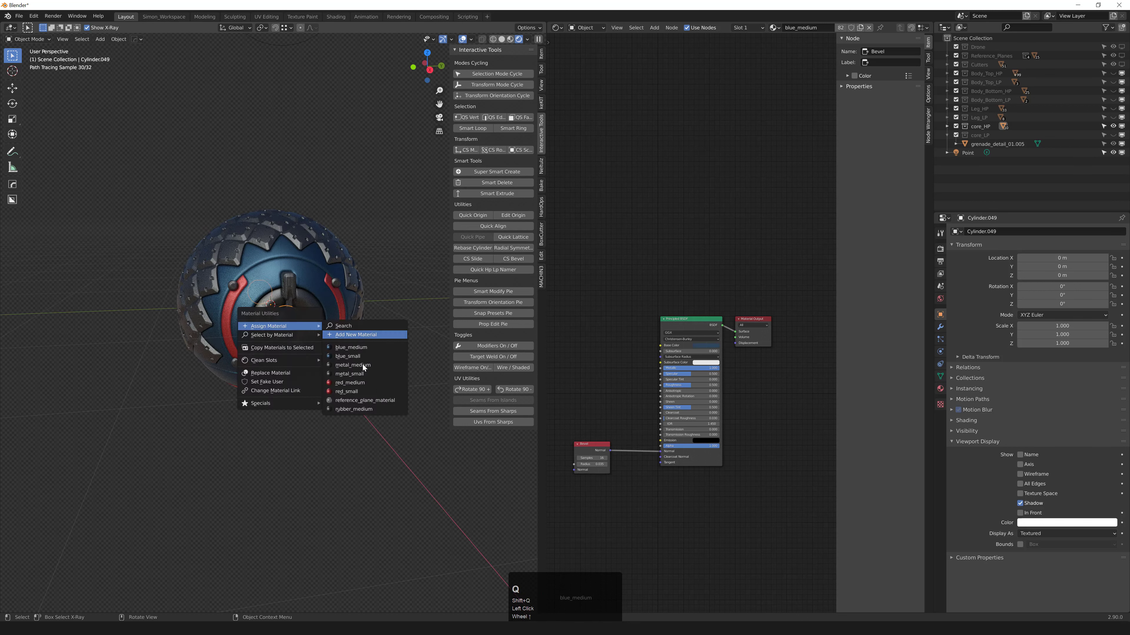
left_click(349, 383)
left_click(298, 307)
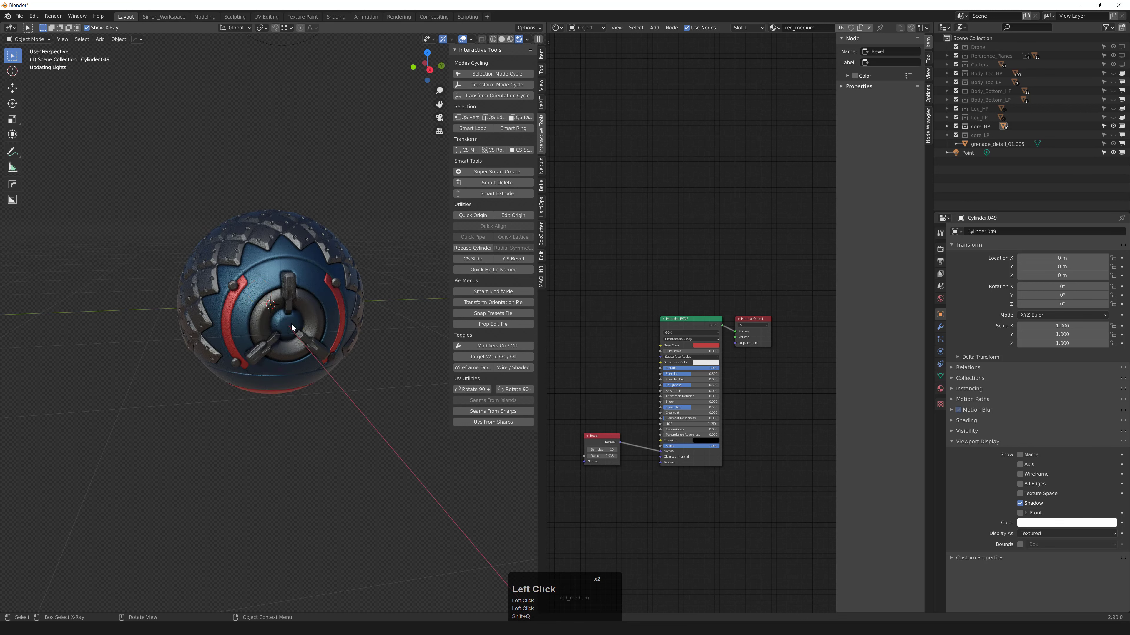
Hide the core_HP collection and show the Leg_HP collection.
mouse_move(294, 318)
middle_mouse_down()
mouse_move(361, 307)
mouse_move(237, 300)
mouse_move(335, 320)
middle_mouse_up()
scroll(283, 296, "down", 2)
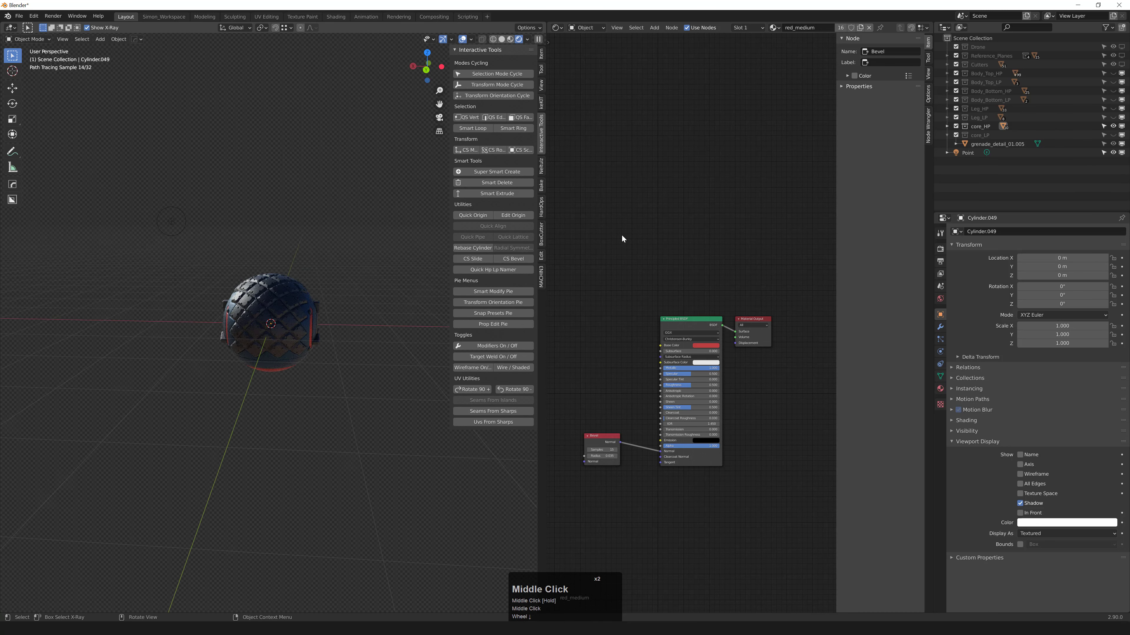
middle_click_drag(298, 280, 313, 328)
scroll(336, 294, "up", 3)
middle_click(313, 313)
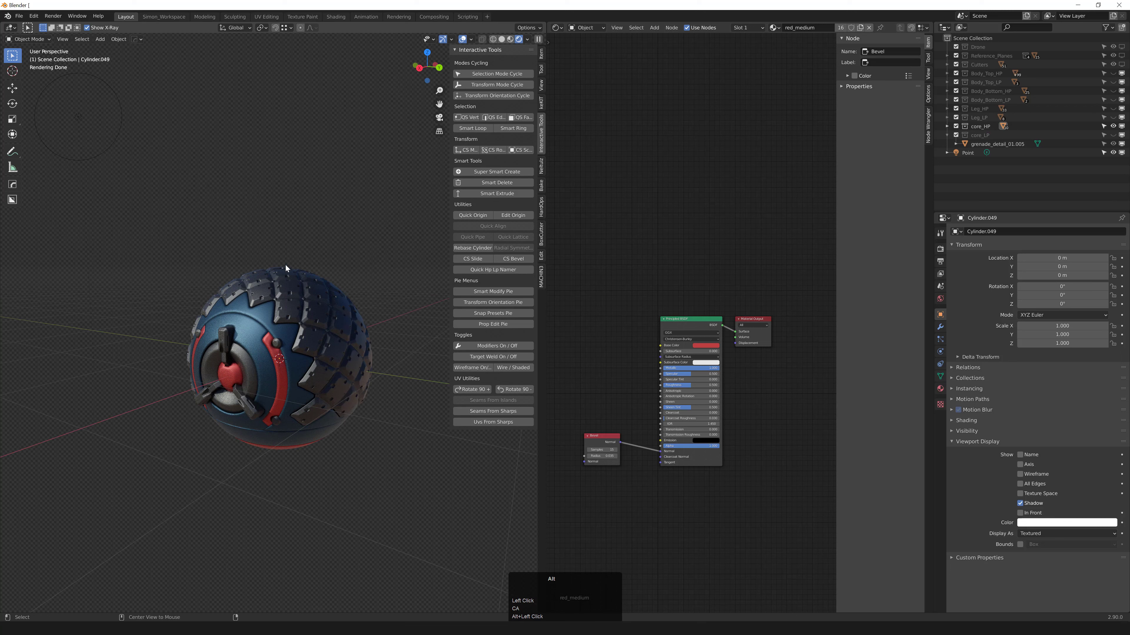
middle_click_drag(285, 267, 352, 246)
scroll(352, 246, "down", 4)
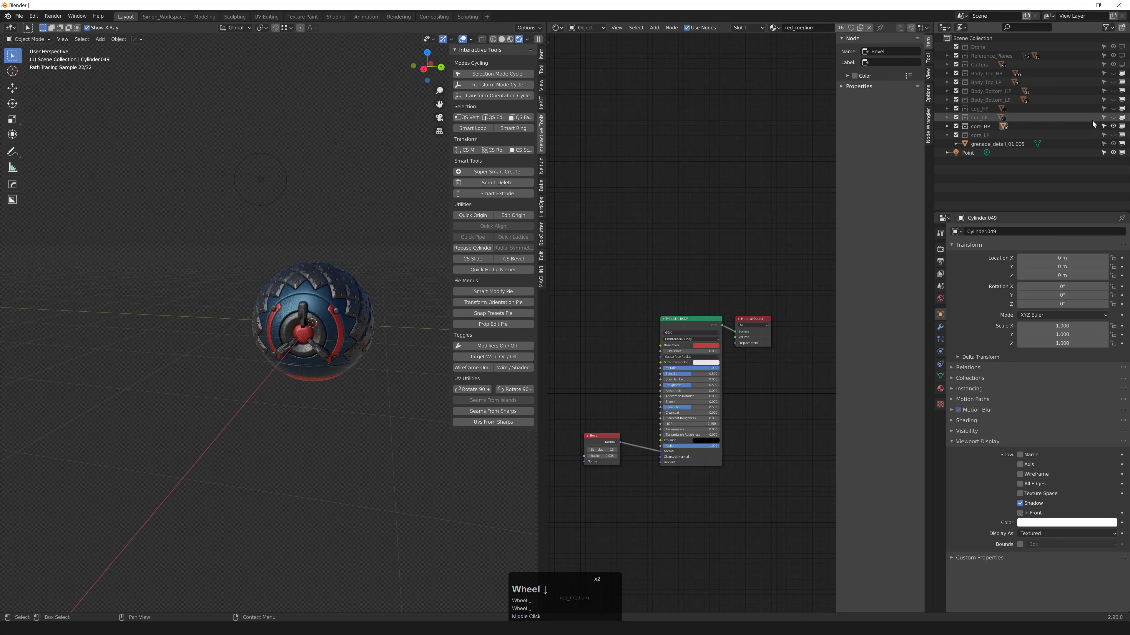
left_click(1113, 126)
left_click(1113, 108)
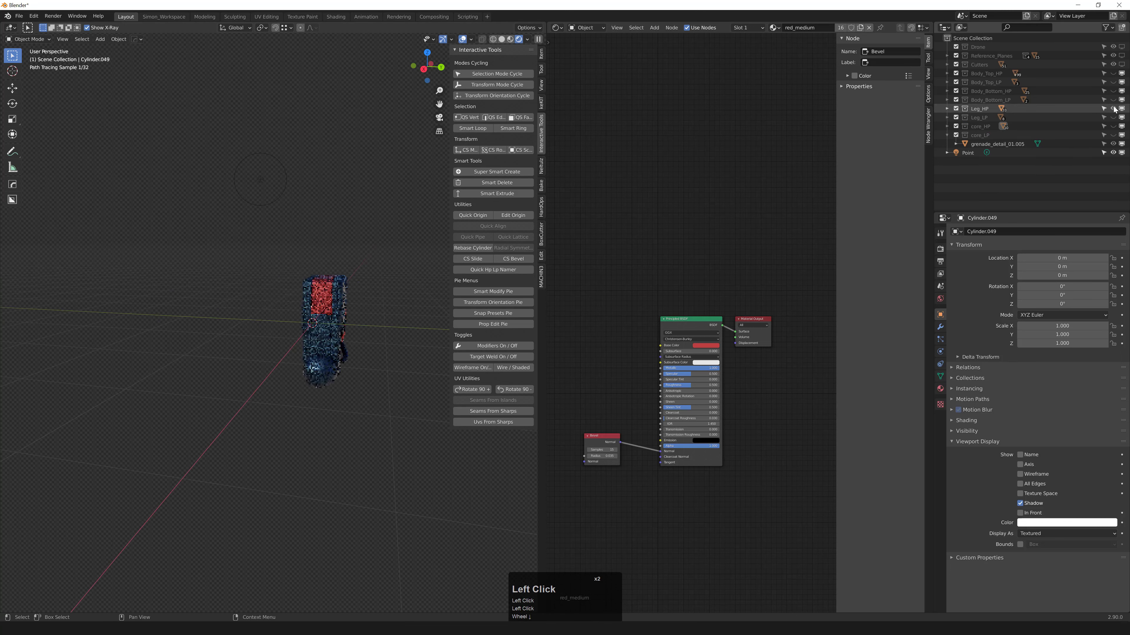
Assign the metal_medium material to the ball joint at the lower end of the leg.
middle_click_drag(314, 341, 374, 339)
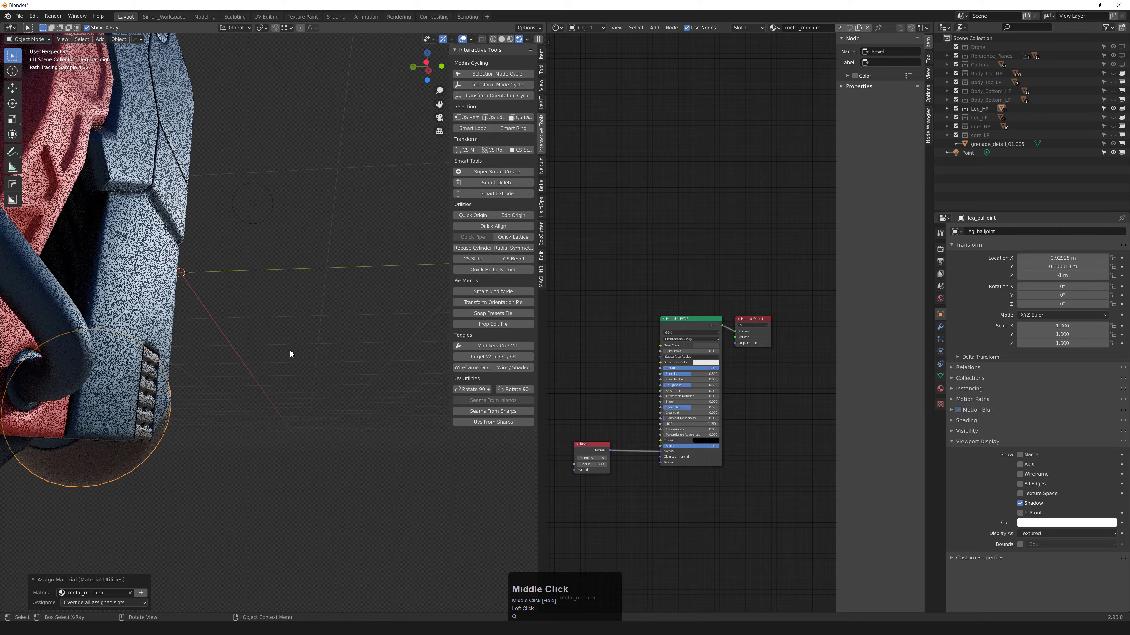
scroll(290, 350, "down", 1)
middle_click_drag(278, 353, 225, 356)
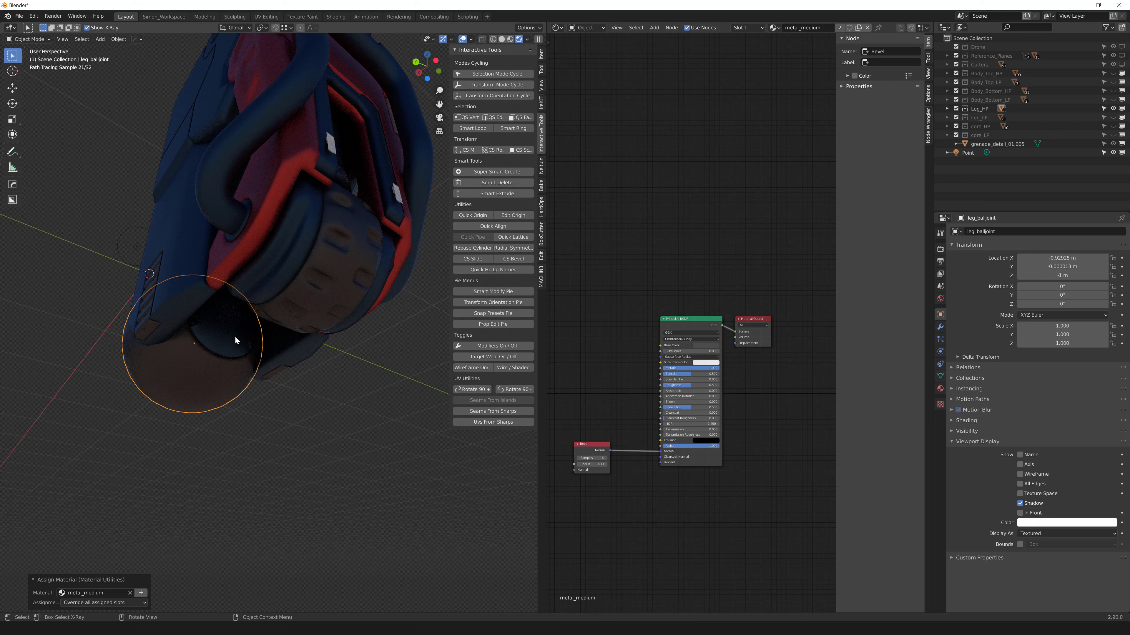
Assign the red_medium material to the wheel housing at the foot of the leg, beneath the tubular handle.
scroll(234, 335, "up", 2)
scroll(242, 327, "down", 6)
middle_click_drag(267, 302, 271, 317)
scroll(272, 319, "up", 3)
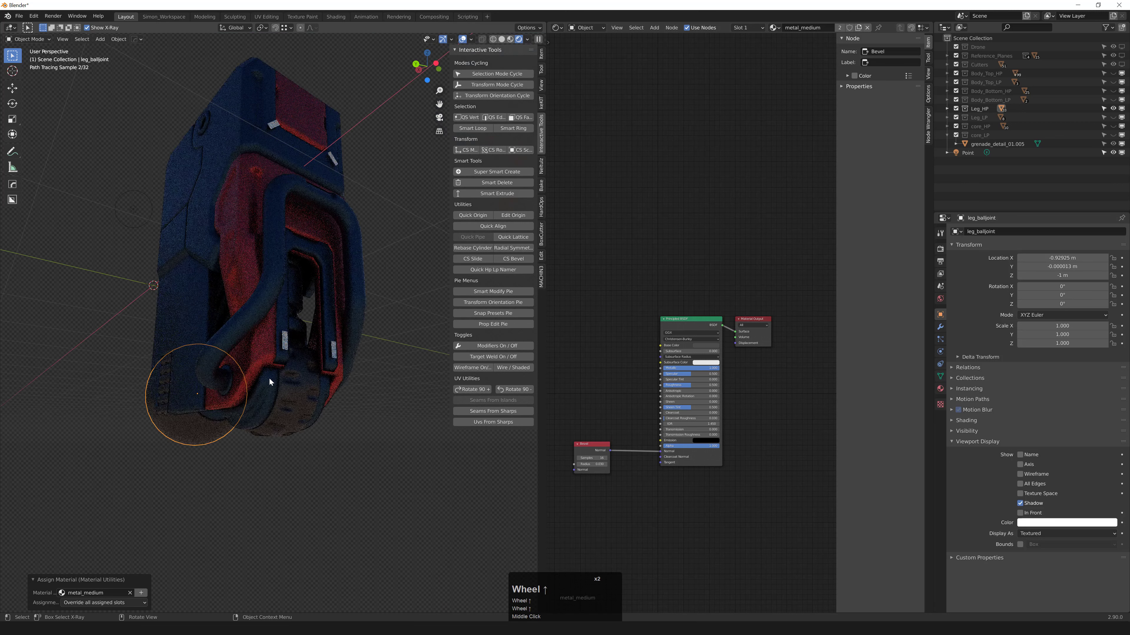
left_click(269, 385)
key("q")
mouse_move(269, 386)
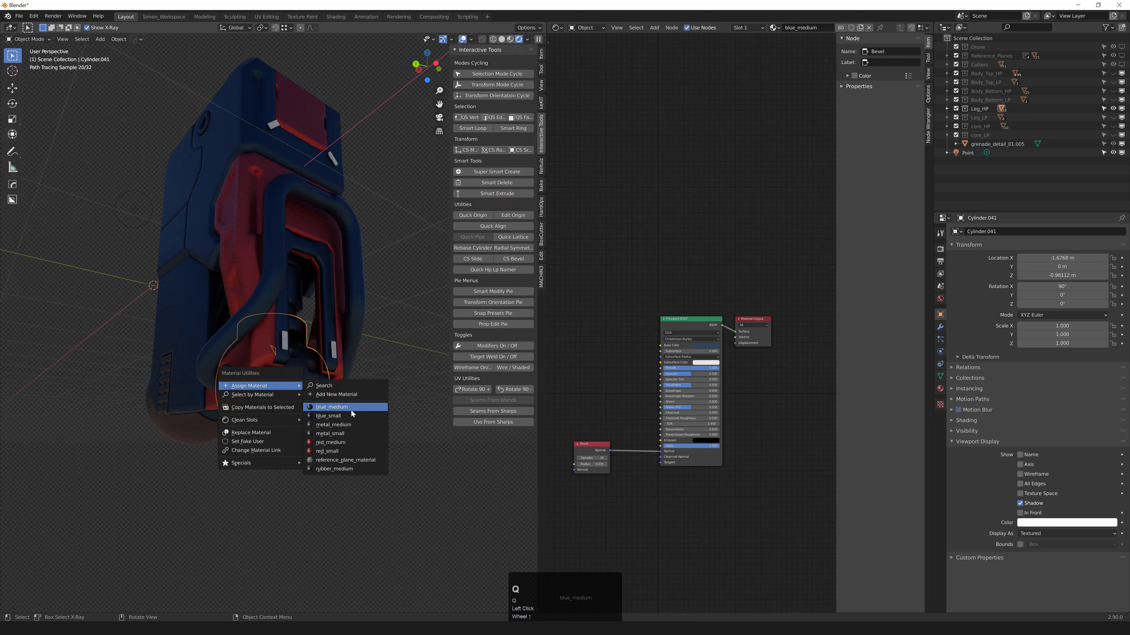
left_click(343, 442)
Assign the metal_medium material to the tubular handle on the front of the leg.
scroll(216, 377, "up", 2)
left_click(215, 377)
key("shift+q")
mouse_move(217, 378)
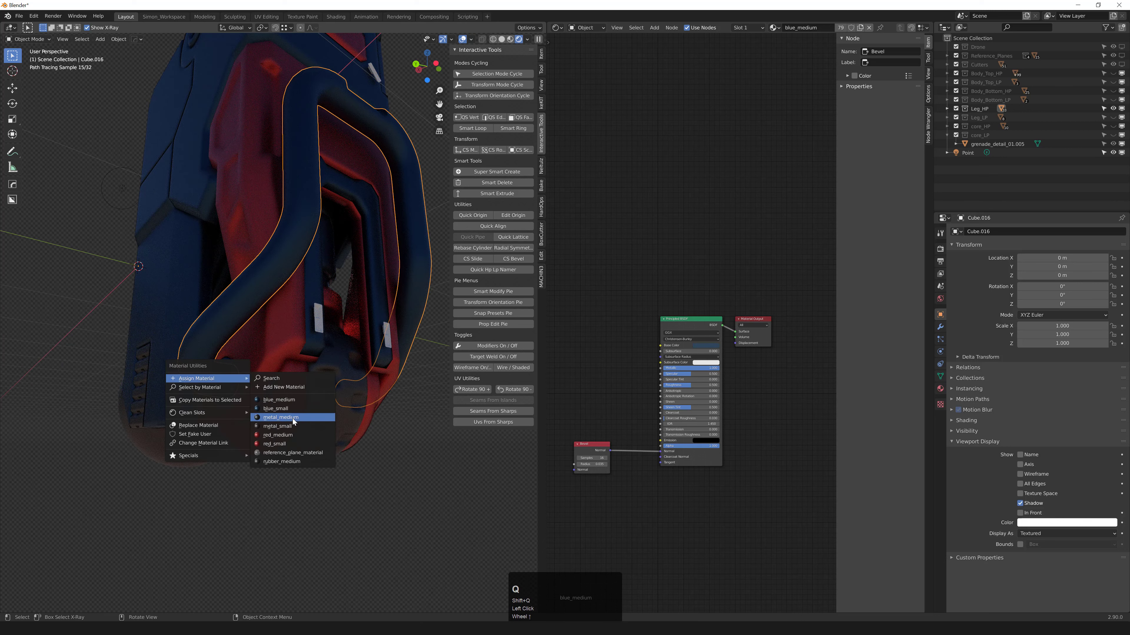
left_click(293, 419)
Assign the metal_medium material to the round caps on both sides of the leg's foot and deselect them.
left_click(236, 377)
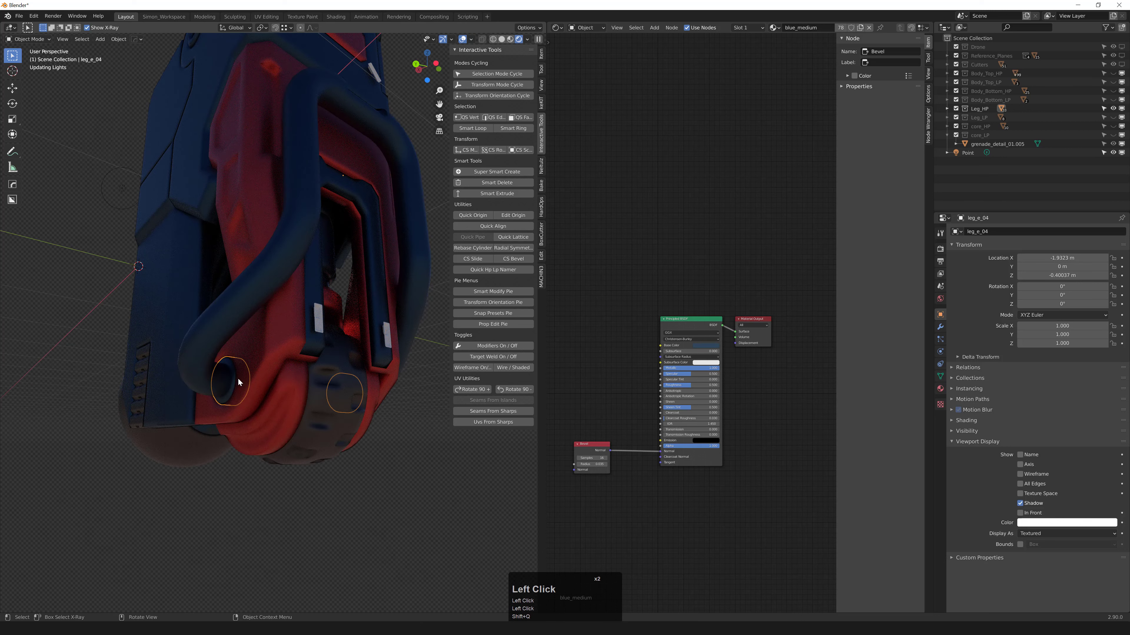
middle_click_drag(238, 377, 292, 381)
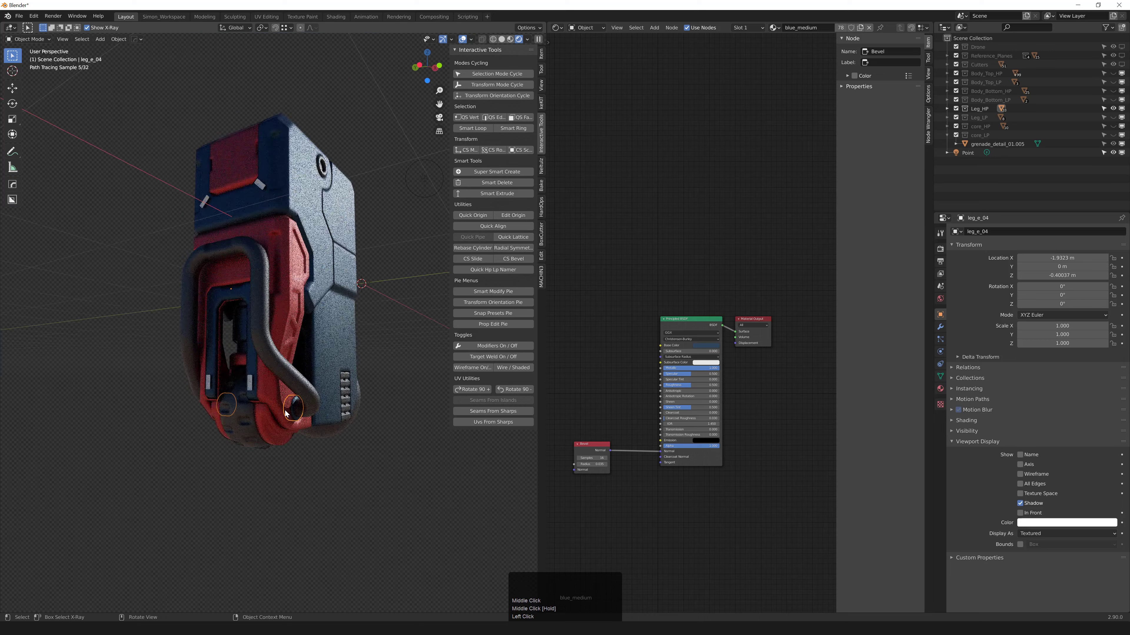
scroll(280, 399, "up", 2)
key("shift+q")
mouse_move(275, 404)
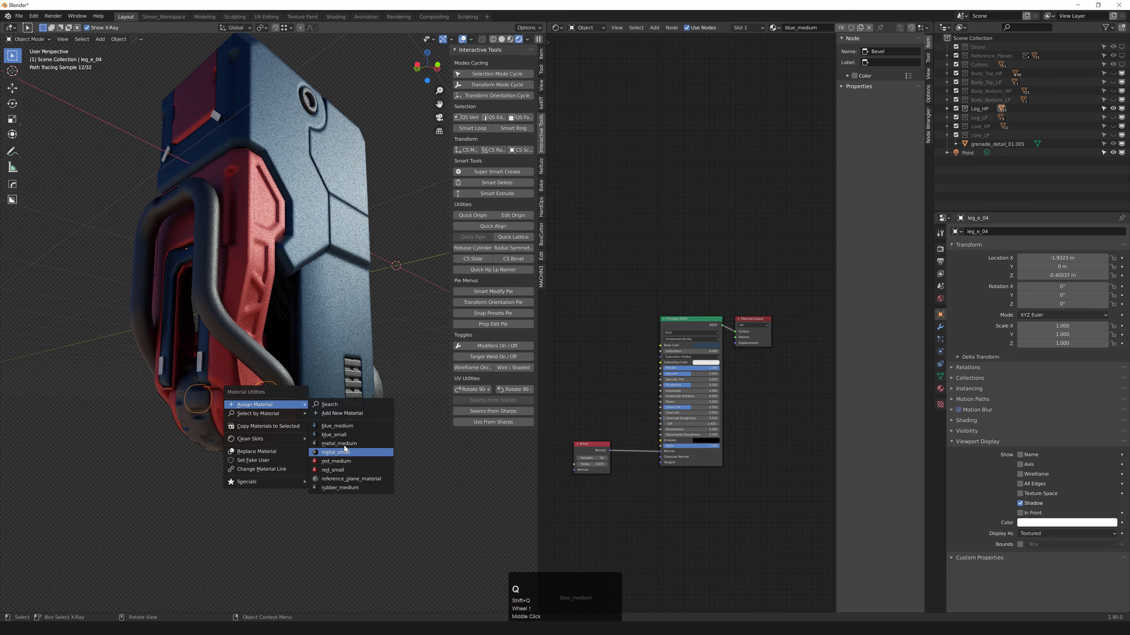
left_click(344, 444)
left_click(298, 434)
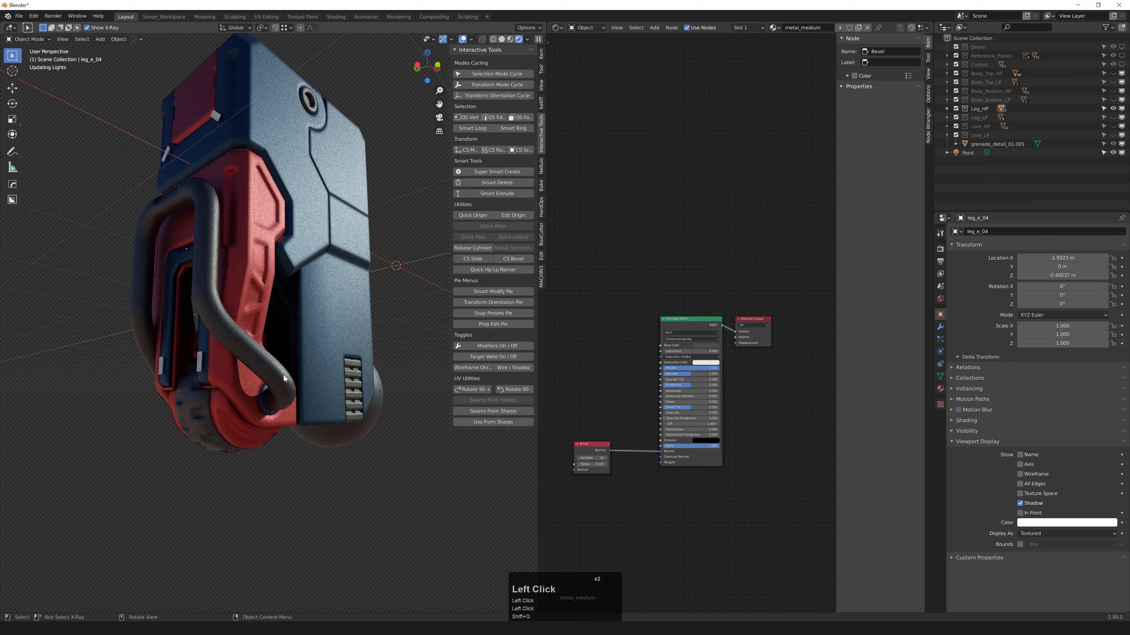
Assign the blue_small material to the small slanted and vertical floater details on the front of the leg.
scroll(223, 325, "down", 3)
middle_click_drag(288, 359, 247, 326)
scroll(227, 338, "up", 3)
scroll(278, 315, "up", 2)
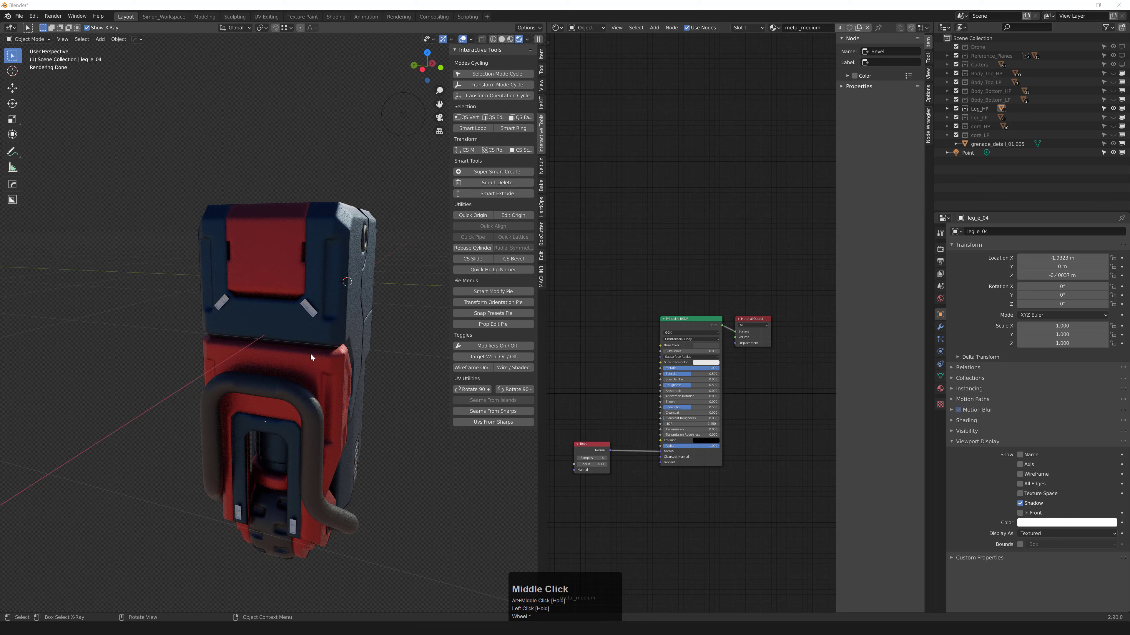
left_click(312, 317)
key("q")
mouse_move(312, 306)
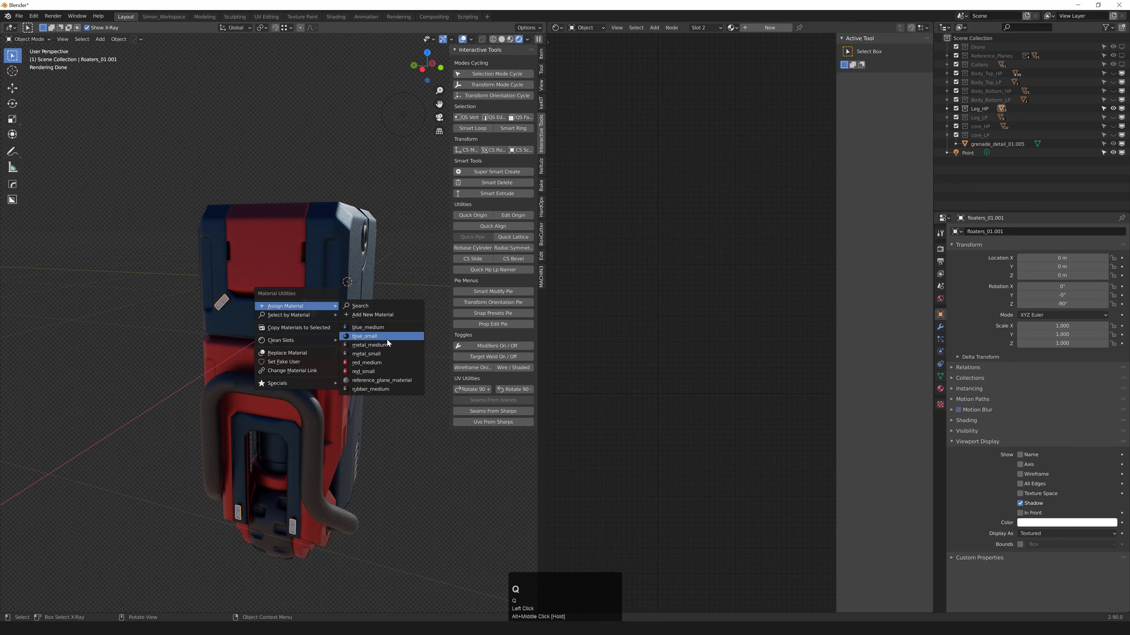
left_click(386, 339)
middle_click(384, 290)
left_click(402, 315)
scroll(384, 318, "down", 1)
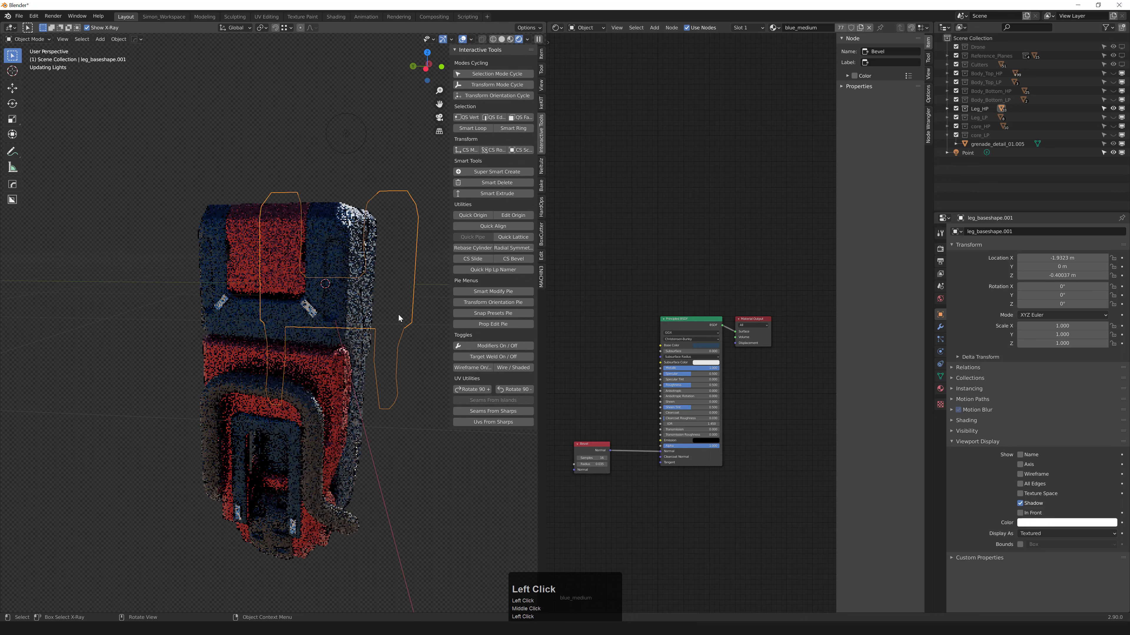
middle_click_drag(375, 436, 372, 430)
scroll(387, 392, "up", 2)
left_click(385, 394)
key("shift+q")
mouse_move(387, 394)
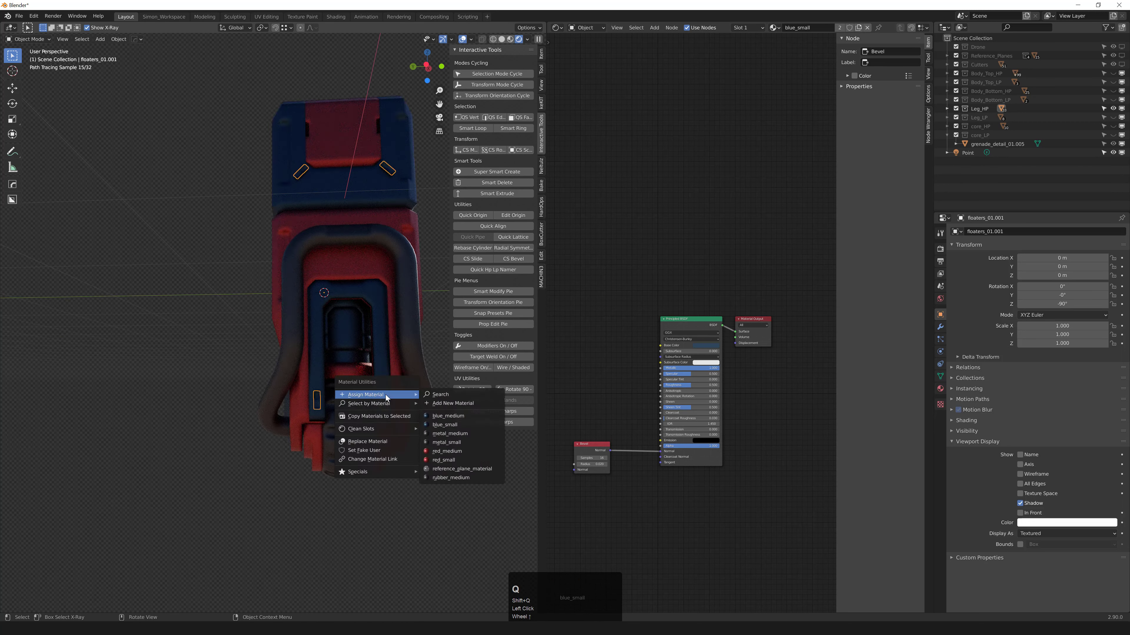
left_click(444, 425)
Assign the red_small material to the inner U-shaped frame behind the leg's tubular handle.
left_click(317, 347)
key("shift+q")
left_click(444, 460)
middle_click_drag(414, 285, 498, 336)
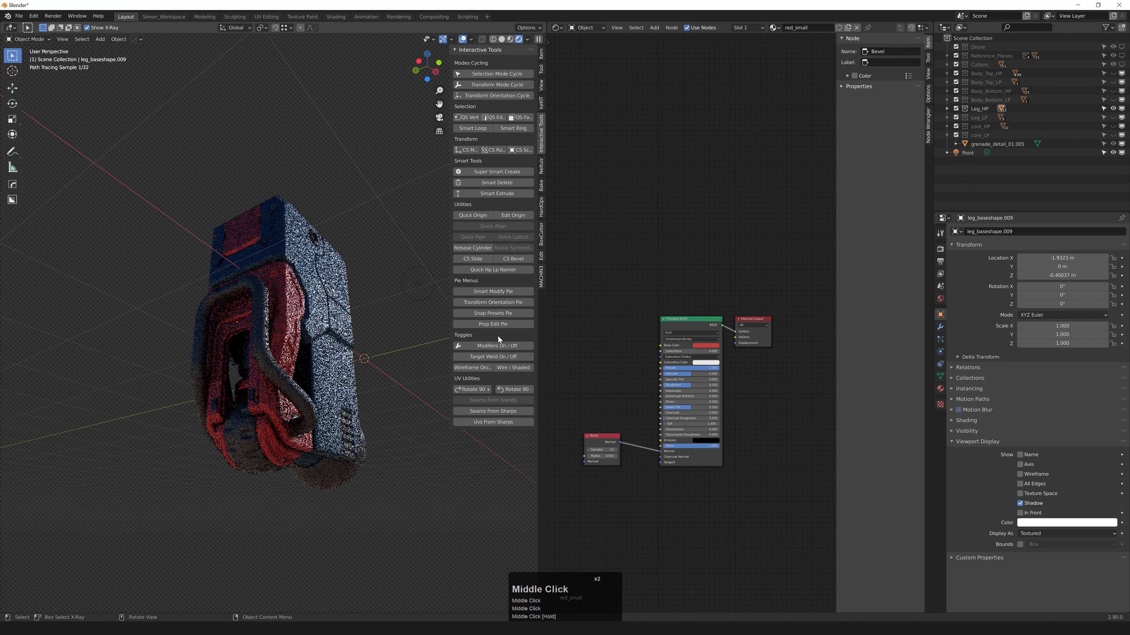
left_click(819, 270)
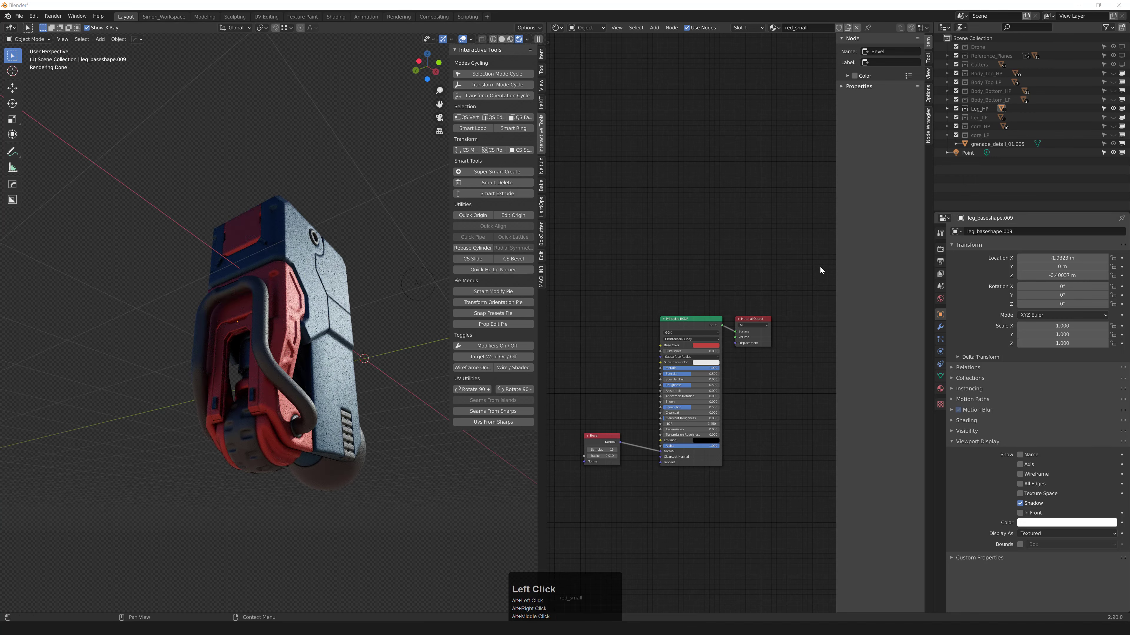
Hide the leg's outer front shapes and the tubular handle to expose the inner cylinder.
middle_click_drag(416, 378, 384, 397)
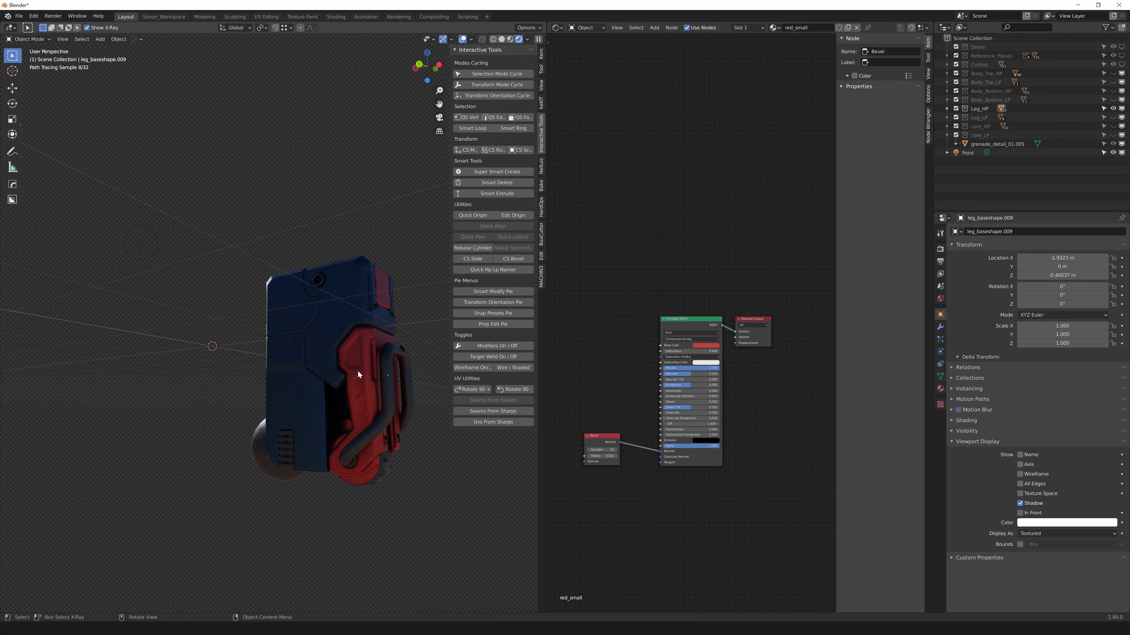
left_click(340, 312)
key("h")
left_click(358, 383)
key("h")
scroll(391, 320, "up", 1)
left_click(381, 451)
key("h")
Assign the metal_medium material to the upper and lower clamps on the leg's inner cylinder and deselect them.
left_click(372, 476)
middle_click_drag(371, 475, 364, 470)
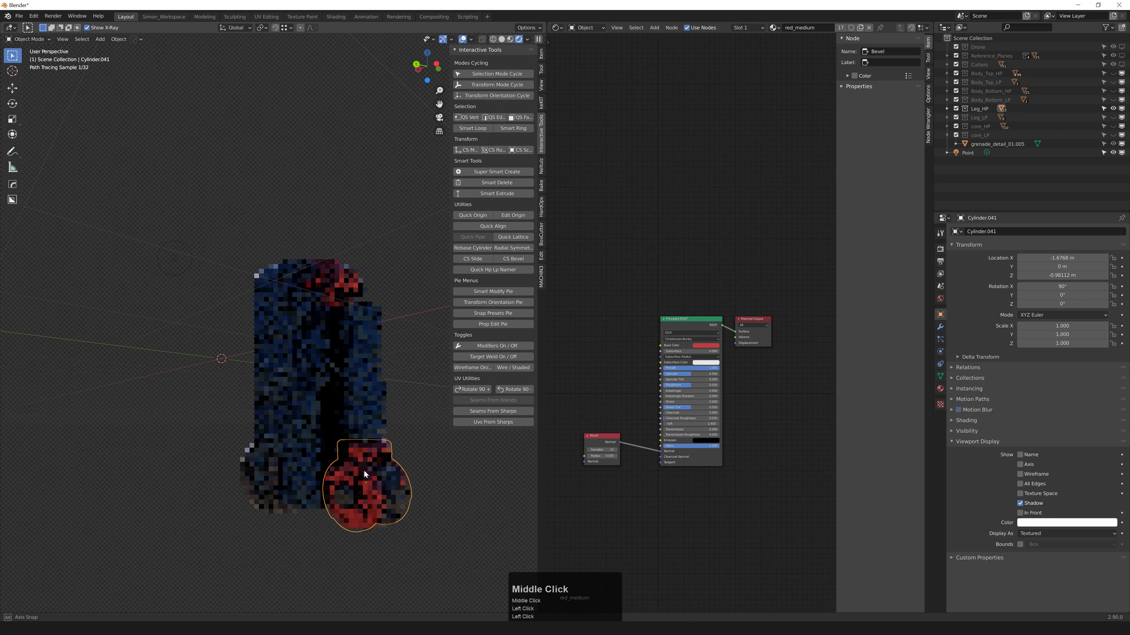
scroll(373, 433, "up", 1)
left_click(360, 416)
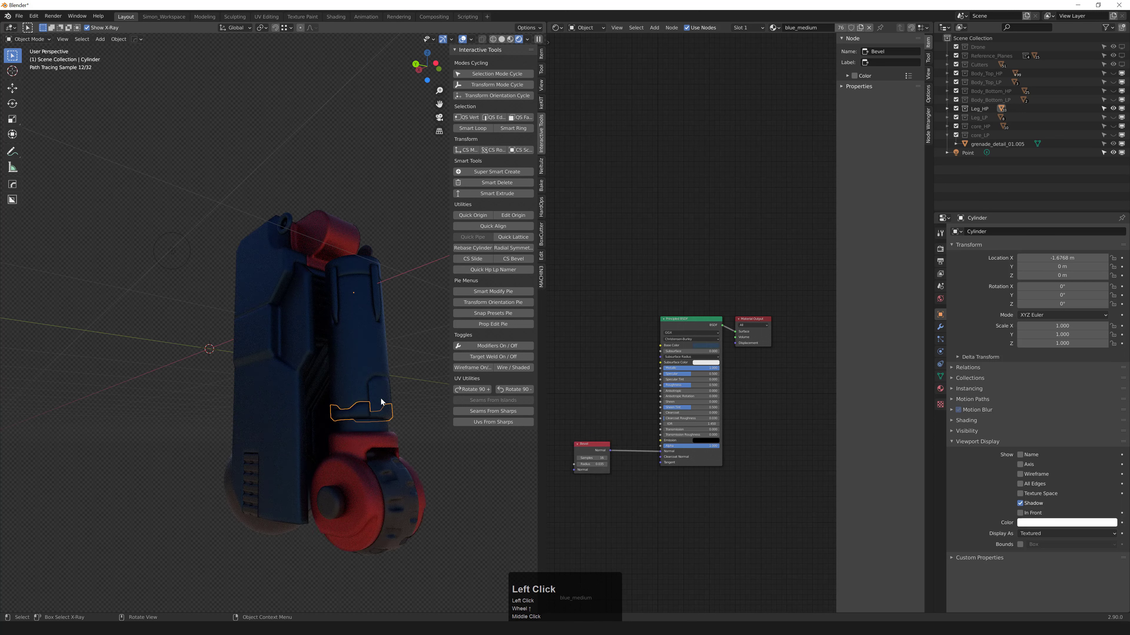
left_click(377, 281, "shift")
middle_click_drag(371, 312, 370, 317)
key("q")
mouse_move(368, 319)
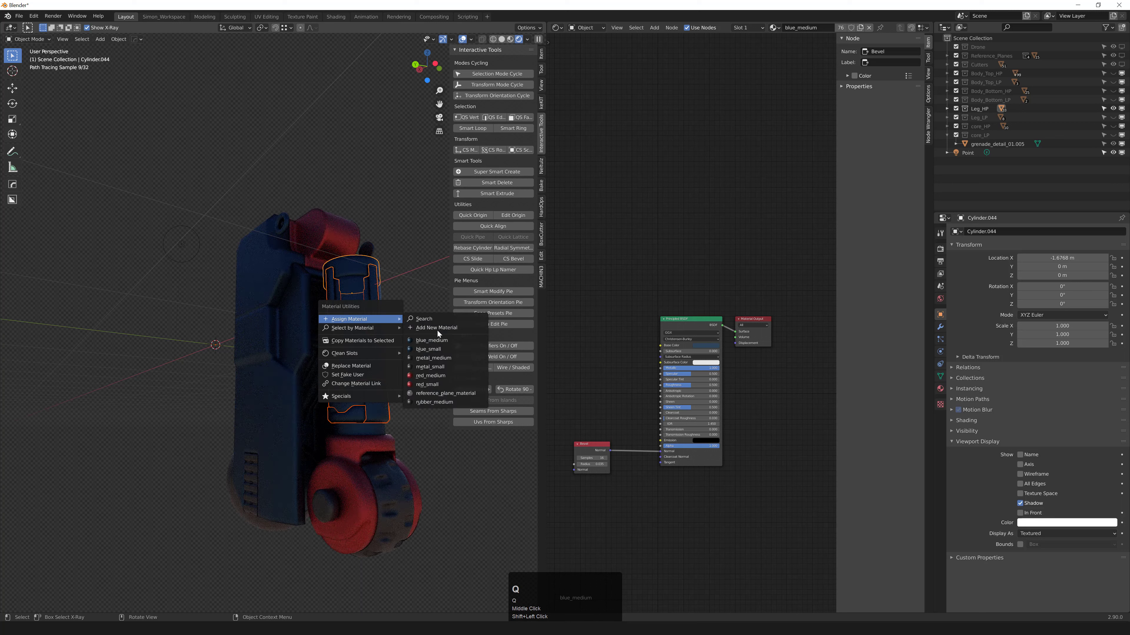
left_click(446, 361)
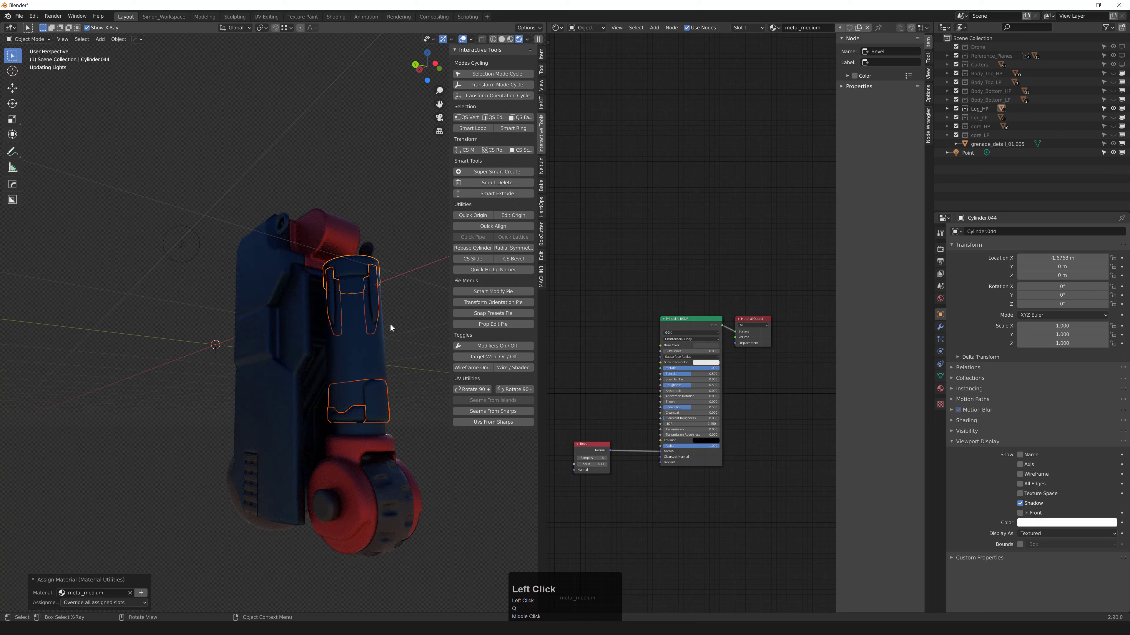
left_click(386, 304)
middle_click_drag(387, 305, 360, 318)
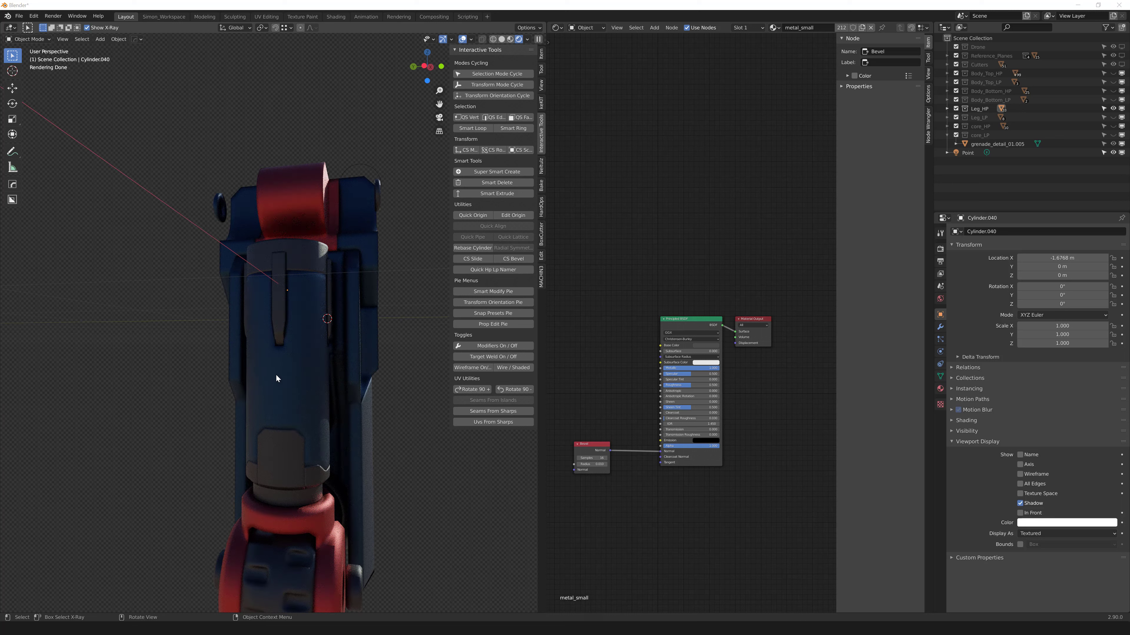
Hide the red upper joint and the inner cylinder parts to expose the ribbed plate behind them.
mouse_move(311, 395)
middle_mouse_down()
mouse_move(350, 398)
mouse_move(338, 230)
middle_mouse_up()
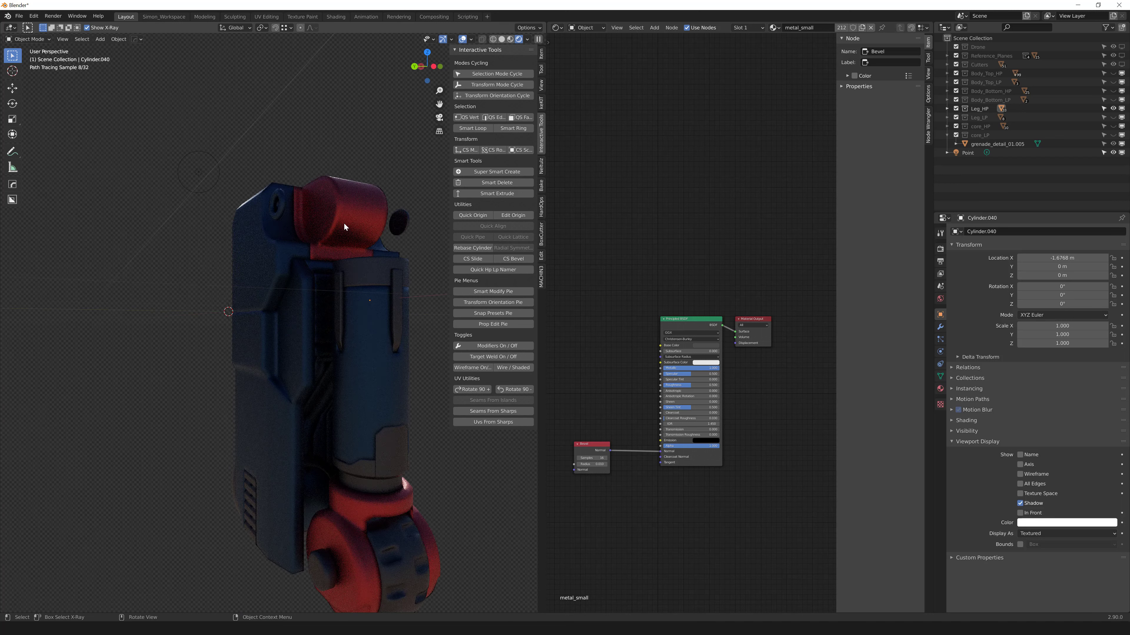
left_click(344, 222)
key("h")
left_click(361, 275)
key("h")
left_click(355, 283)
Assign the metal_medium material to the leg's recessed inner housing that surrounds the ribbed plate and the curved hoses.
left_click(286, 247)
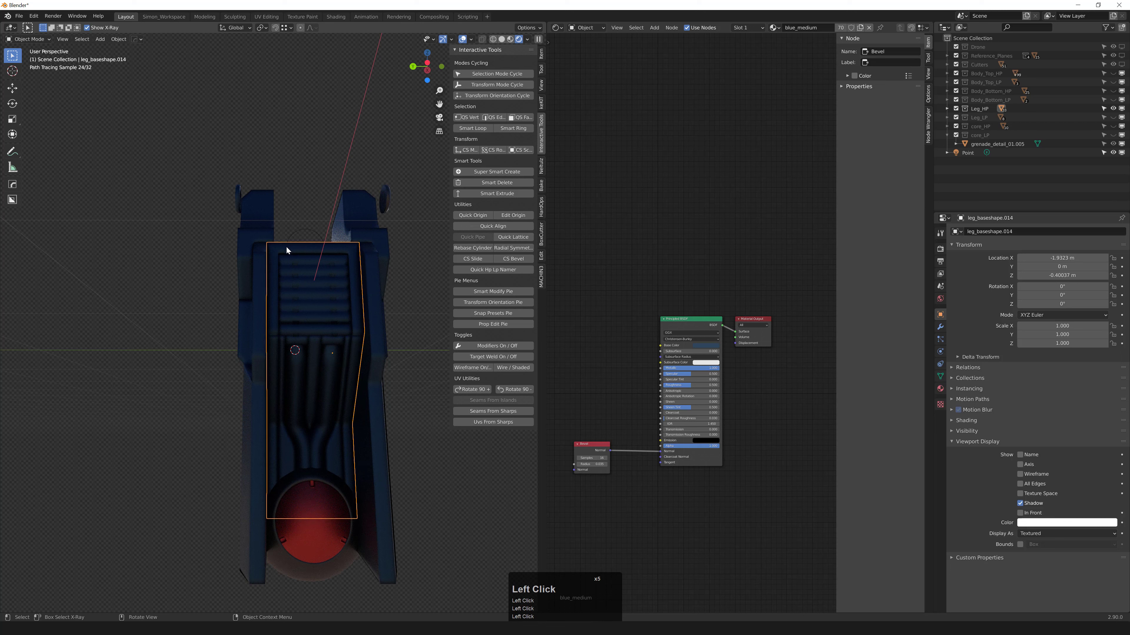
key("shift+q")
mouse_move(286, 247)
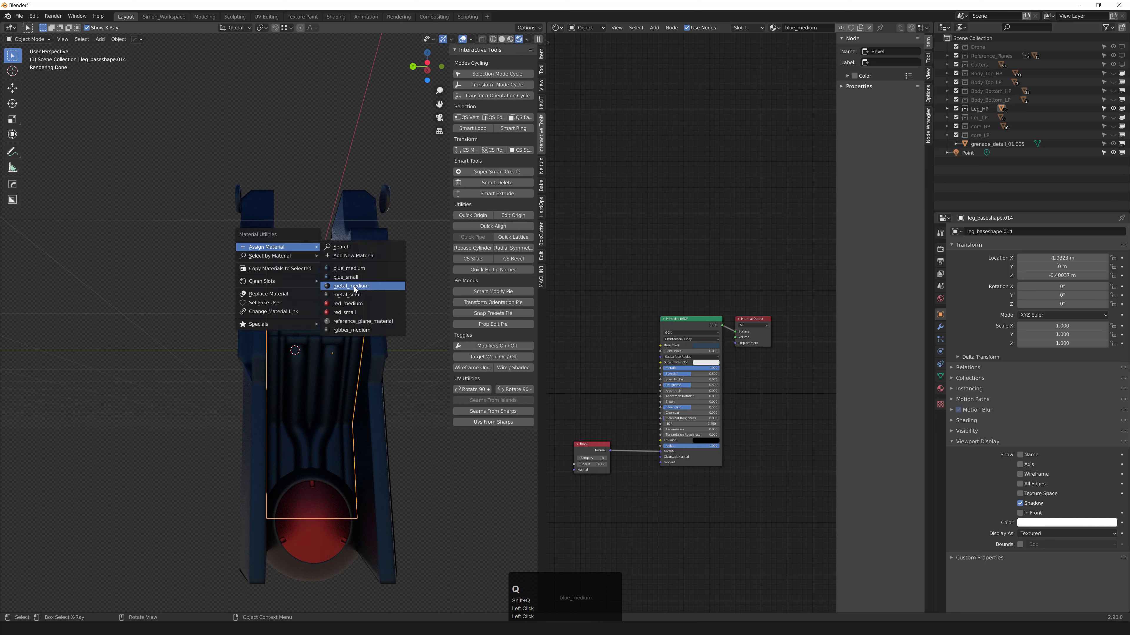
left_click(354, 286)
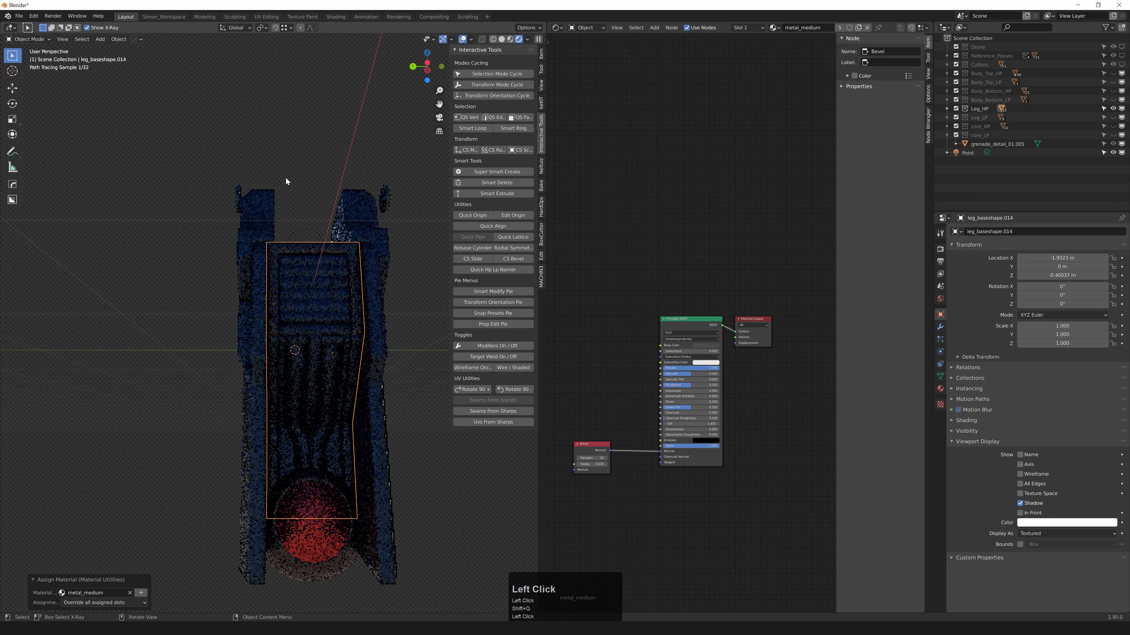
Assign the metal_small material to the leg's ribbed battery plate, the connectors below it and the two curved hoses.
left_click(299, 278)
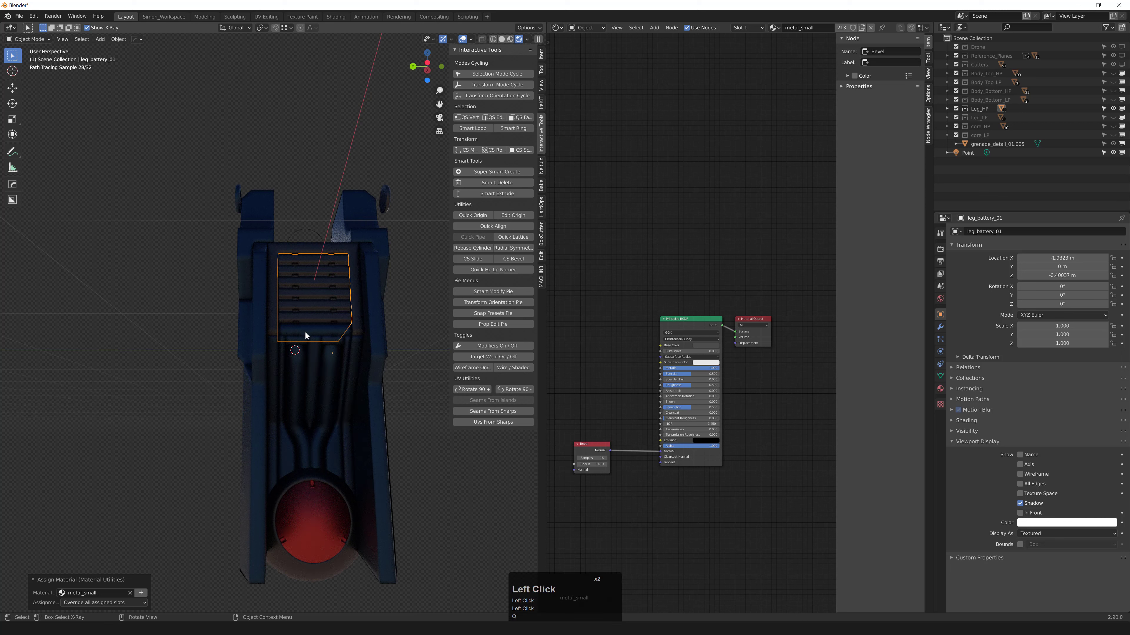
left_click(303, 347)
left_click(331, 344, "shift")
left_click(333, 370, "shift")
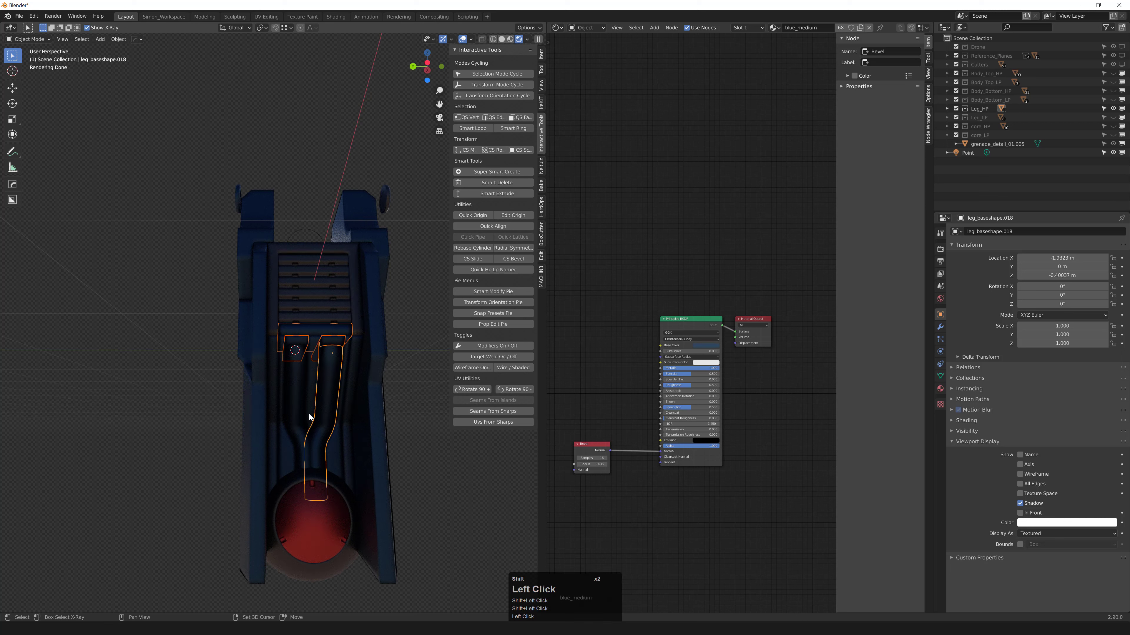
left_click(298, 400, "shift")
key("shift+q")
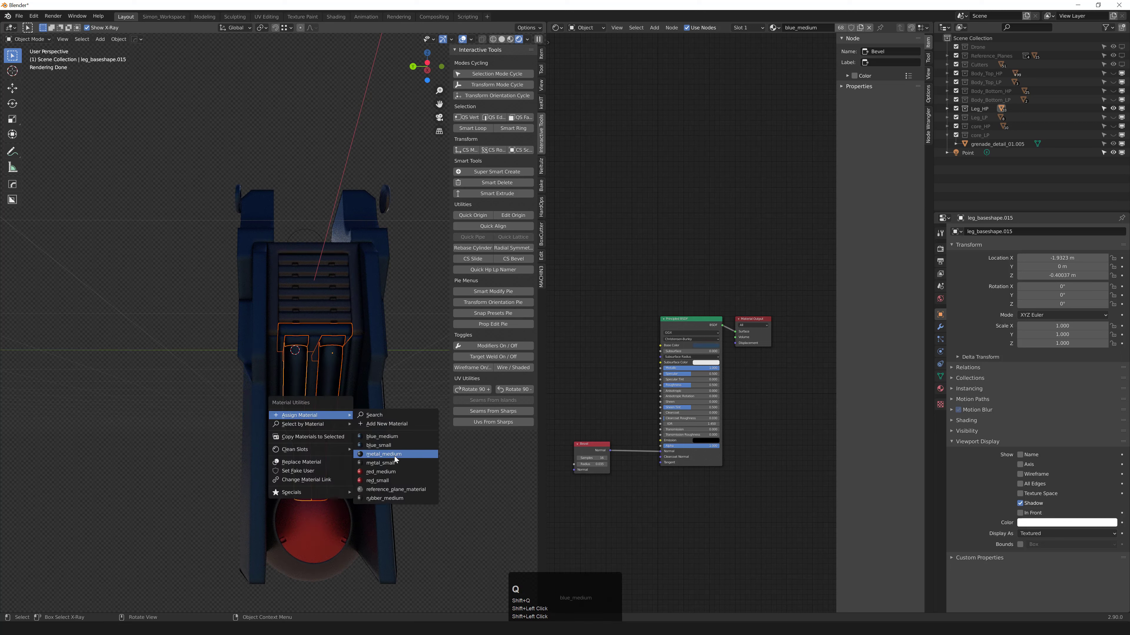
left_click(394, 465)
left_click(393, 466)
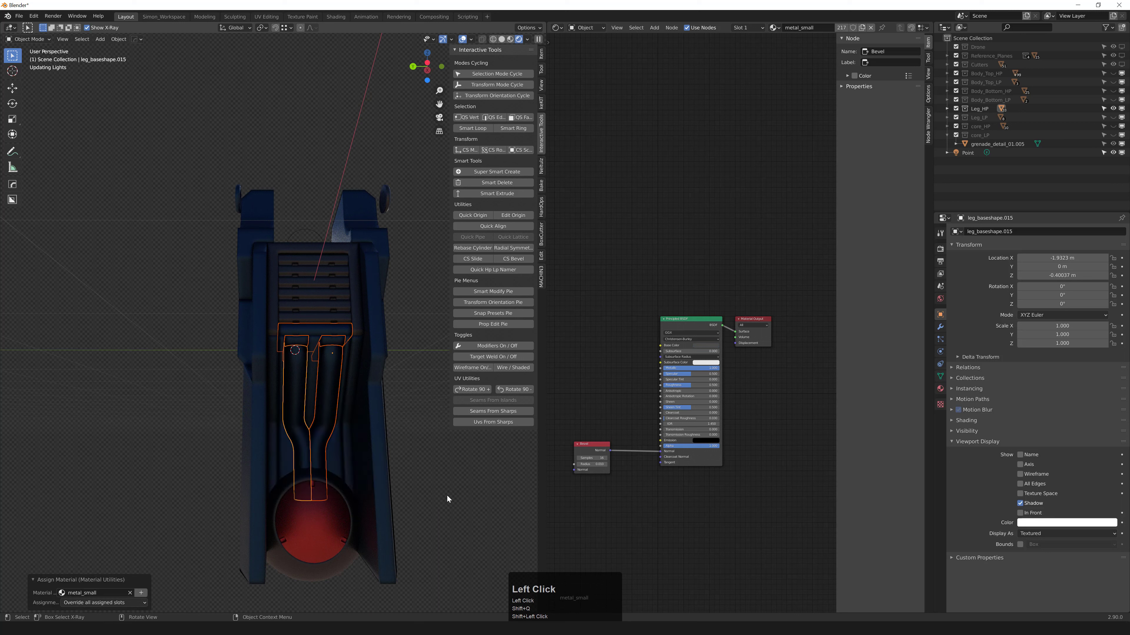
Inspect the leg's recessed inner housing on its own and reveal all hidden leg parts.
middle_click_drag(416, 468, 418, 441)
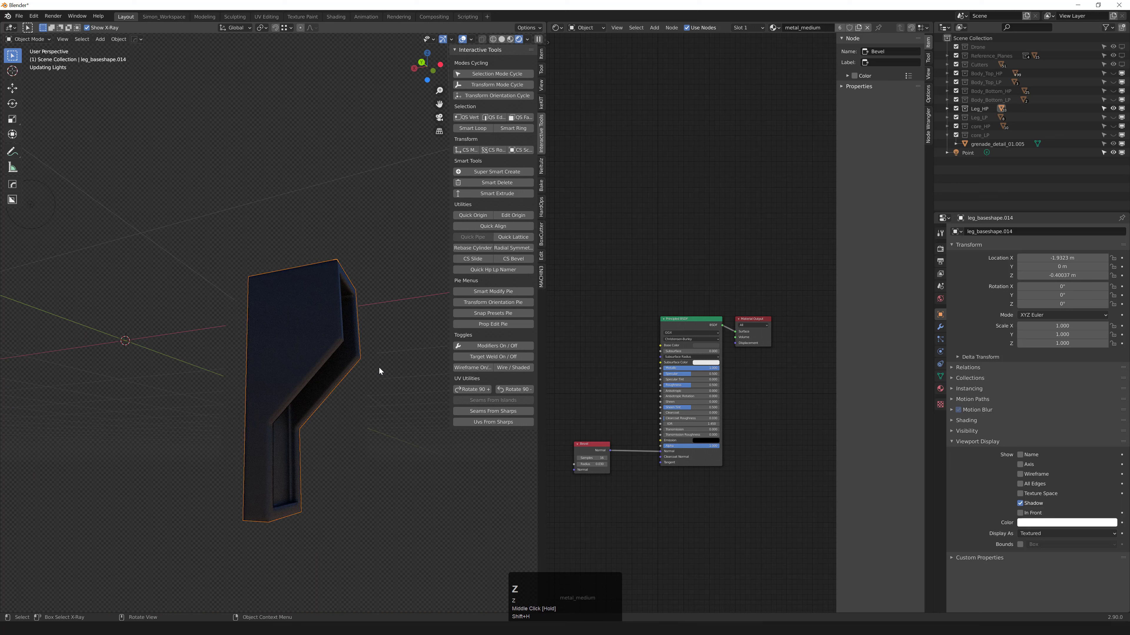
middle_click_drag(379, 367, 306, 357)
scroll(305, 357, "down", 4)
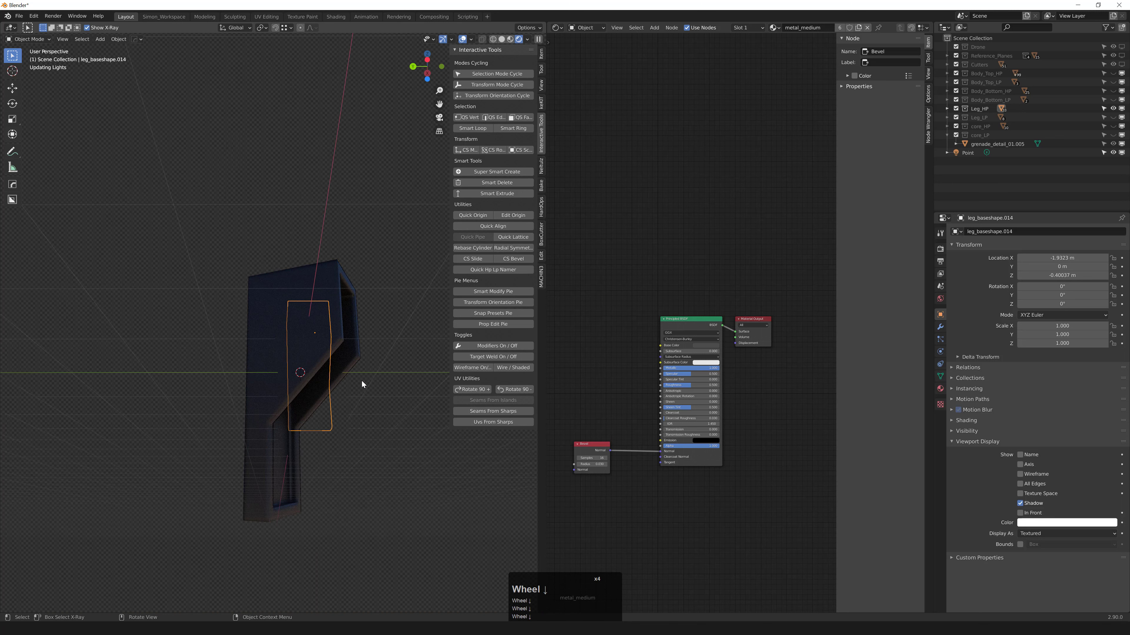
left_click(401, 405)
mouse_move(372, 398)
middle_mouse_down()
mouse_move(291, 385)
mouse_move(332, 336)
mouse_move(250, 323)
mouse_move(360, 389)
mouse_move(354, 350)
mouse_move(383, 415)
mouse_move(351, 340)
mouse_move(309, 337)
middle_mouse_up()
key("alt+h")
scroll(350, 358, "down", 1)
scroll(334, 331, "up", 3)
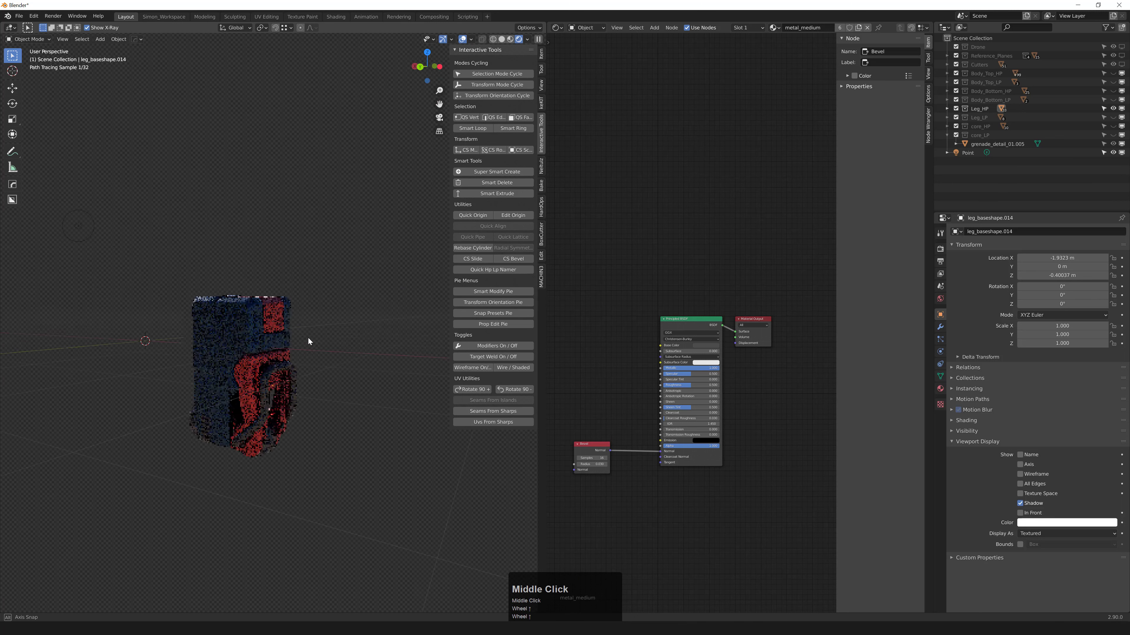
Show the Body_Bottom_HP, Body_Top_HP and core_HP collections together with the leg.
scroll(269, 378, "up", 2)
middle_click_drag(269, 377, 336, 398)
scroll(337, 398, "down", 3)
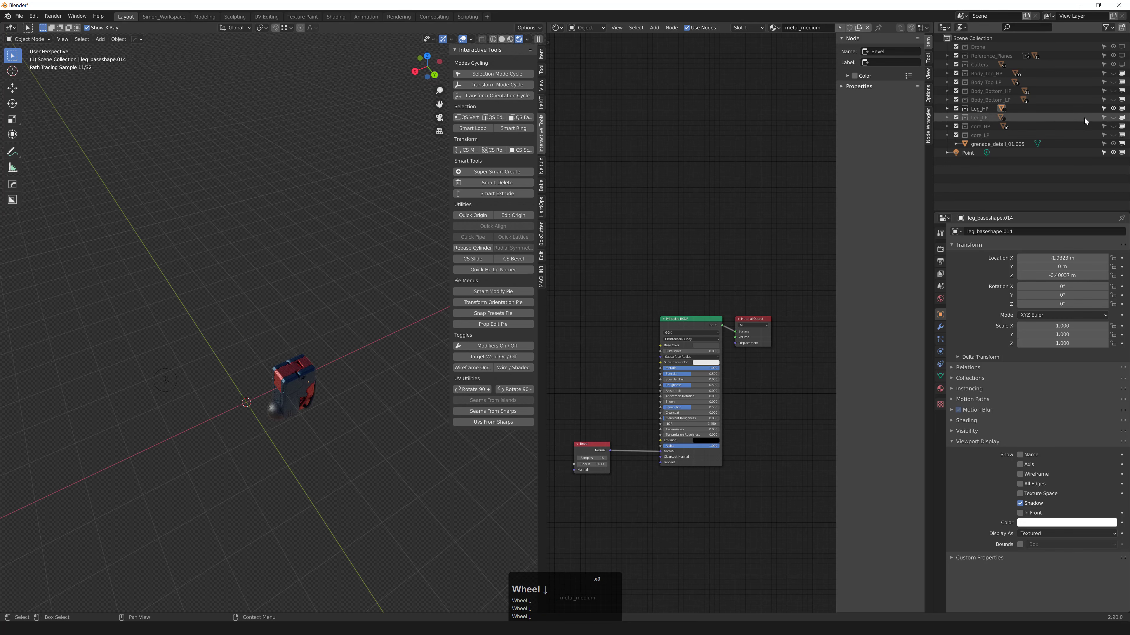
left_click(1113, 91)
left_click(1113, 73)
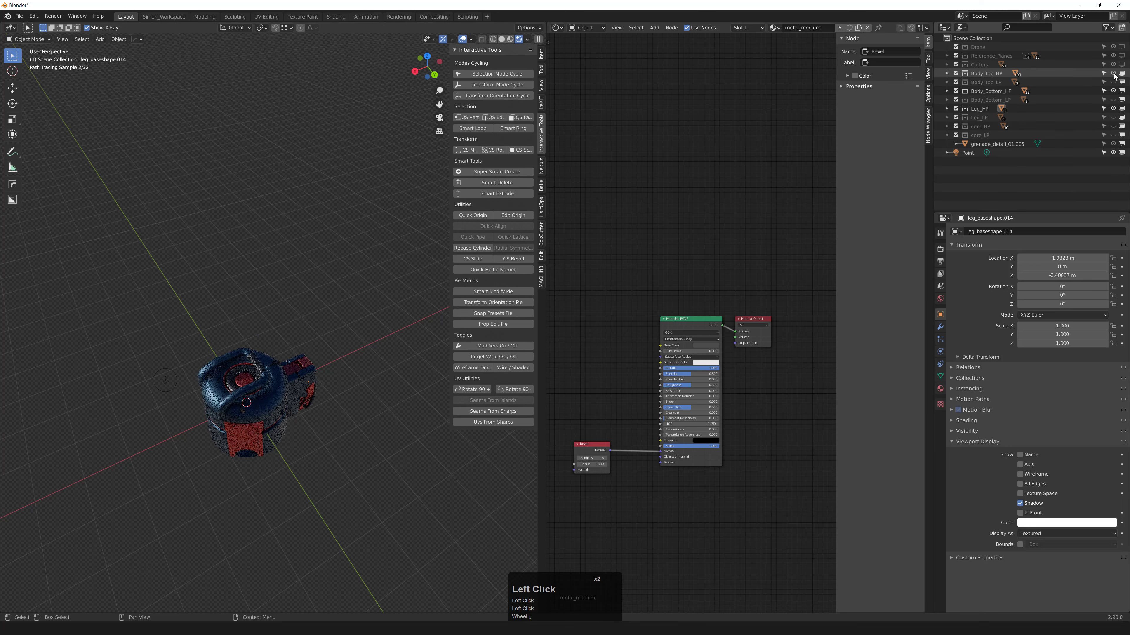
left_click(1113, 127)
middle_click_drag(238, 401, 378, 375)
scroll(318, 414, "up", 4)
scroll(318, 413, "up", 3)
Assign the metal_medium material to the round part on the lower half of the body.
left_click(353, 431)
scroll(349, 430, "down", 2)
key("shift+q")
left_click(420, 470)
left_click(421, 470)
Assign the metal_medium material to the three circular socket pieces spaced around the lower body.
middle_click_drag(356, 448, 472, 491)
left_click(370, 473)
left_click(370, 473)
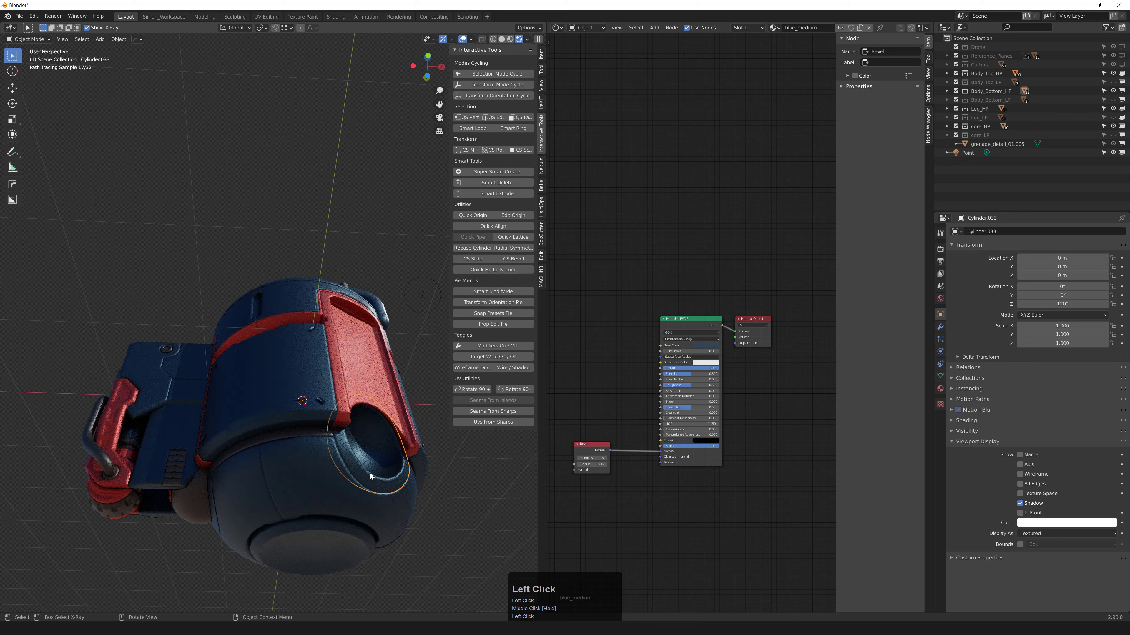
left_click(217, 519, "shift")
middle_click_drag(336, 502, 191, 487)
left_click(179, 487)
left_click(342, 489)
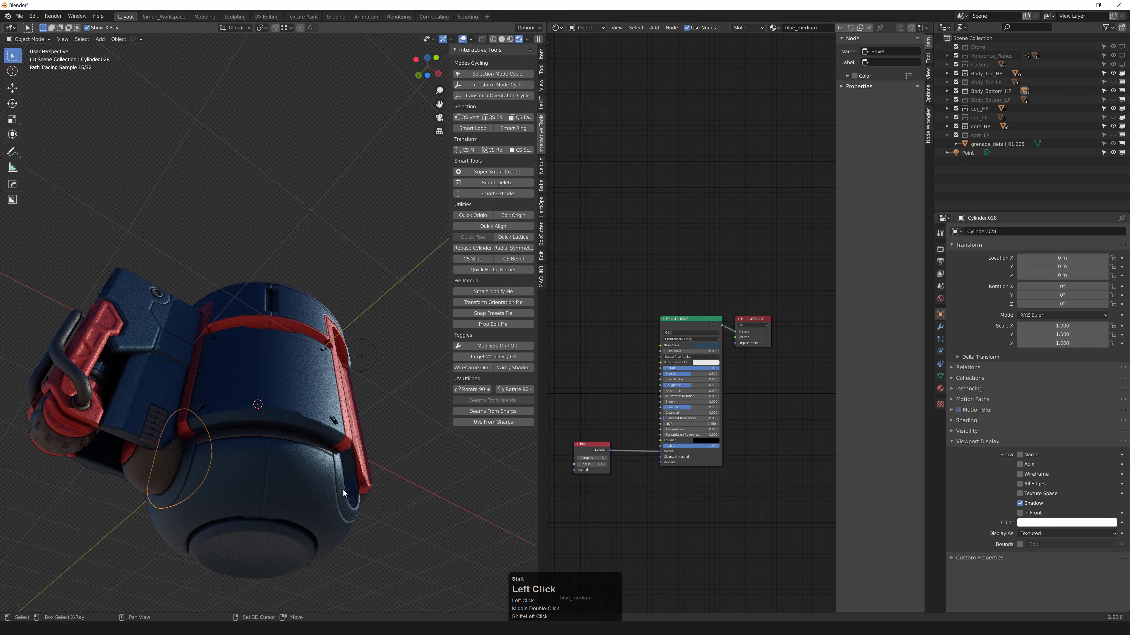
middle_click_drag(343, 489, 368, 442)
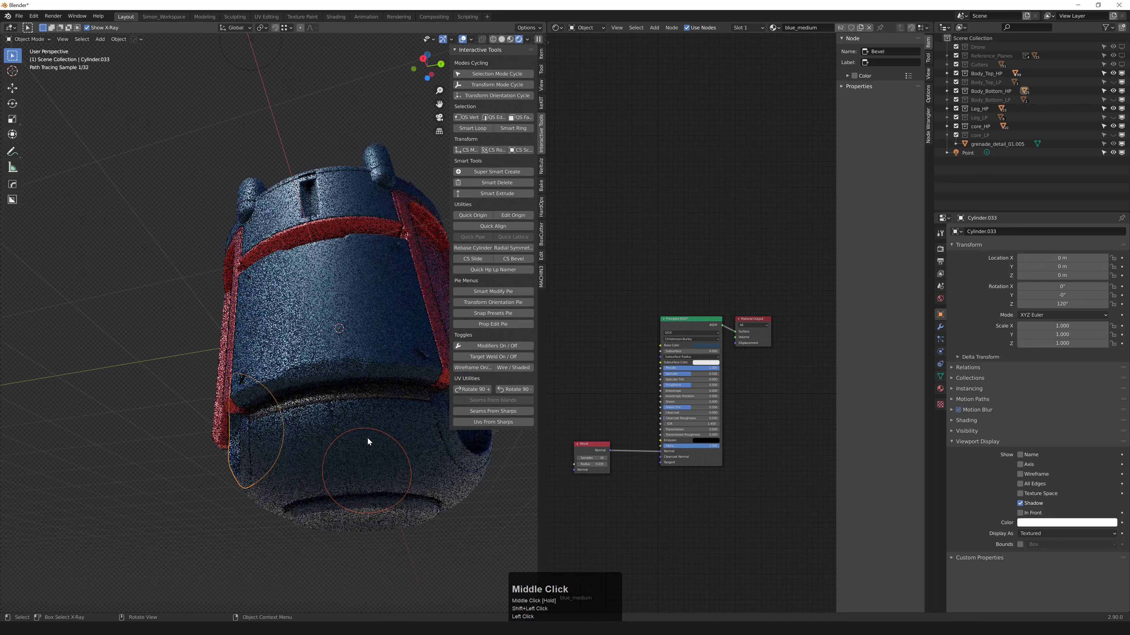
left_click(447, 429)
key("shift+q")
mouse_move(368, 406)
left_click(418, 444)
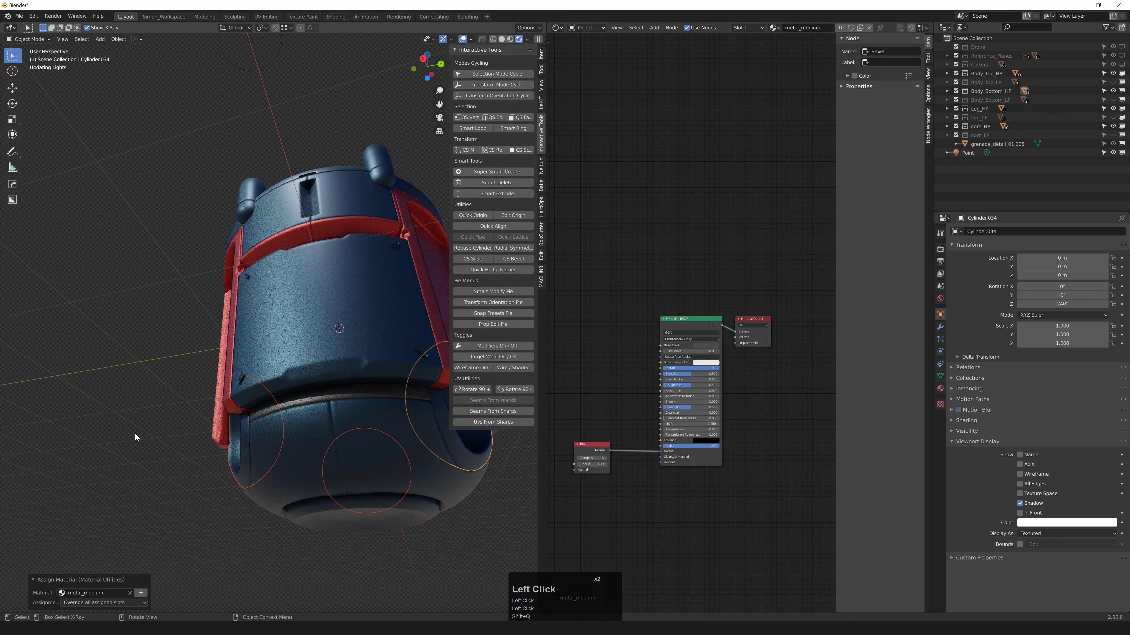
Assign the red_medium material to the round plate on the underside of the body.
scroll(321, 401, "down", 1)
middle_click_drag(320, 401, 236, 419)
left_click(356, 517)
key("shift+q")
left_click(329, 541)
Hide the Body_Bottom_HP, Leg_HP and core_HP collections so that only the upper body remains.
scroll(391, 433, "down", 4)
middle_click_drag(391, 433, 298, 392)
scroll(341, 447, "up", 2)
scroll(310, 396, "up", 2)
scroll(298, 392, "up", 2)
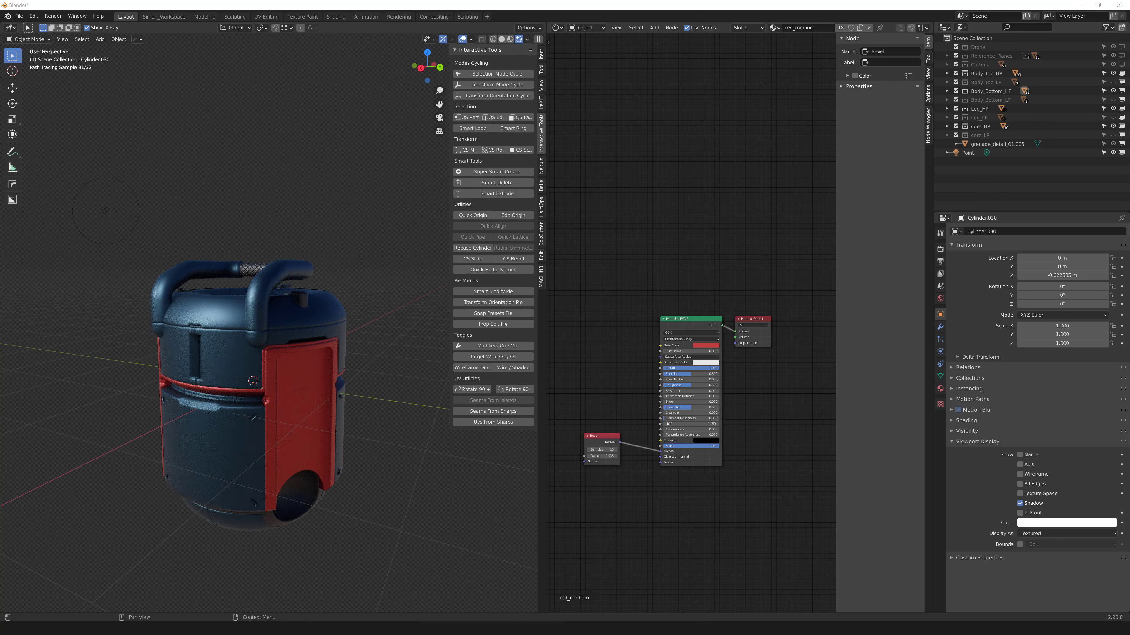
mouse_move(203, 324)
middle_mouse_down()
mouse_move(219, 325)
mouse_move(232, 258)
mouse_move(236, 307)
middle_mouse_up()
scroll(229, 291, "up", 1)
scroll(235, 307, "up", 2)
left_click(1113, 91)
left_click(1113, 108)
left_click(1113, 127)
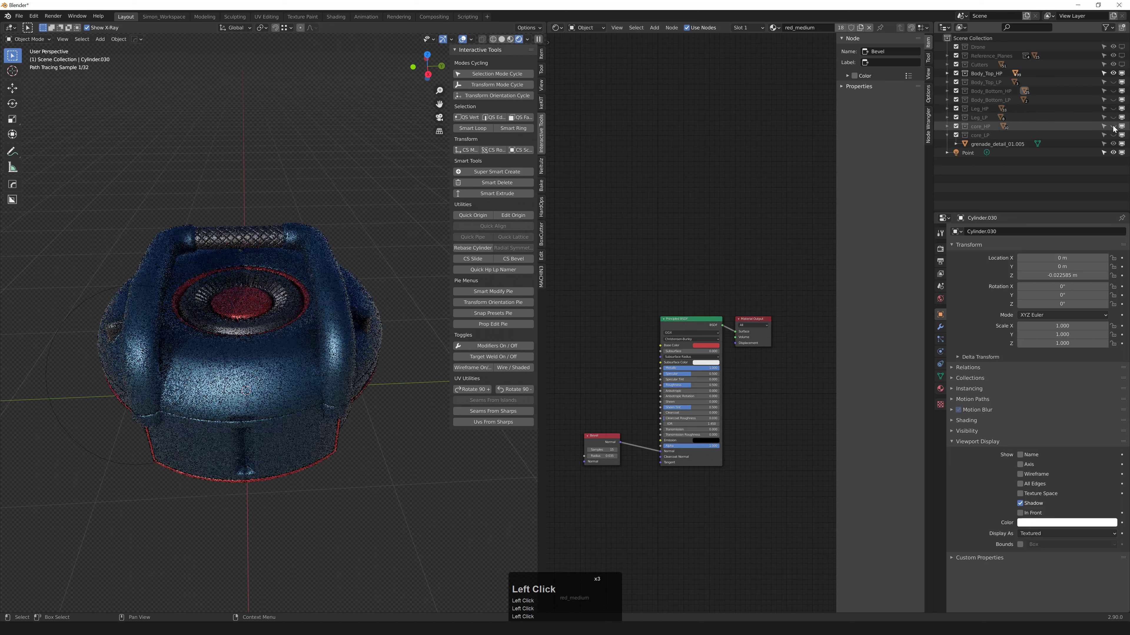
Assign a red material to the central hub inside the upper body's dome.
mouse_move(301, 374)
middle_mouse_down()
mouse_move(321, 268)
mouse_move(241, 337)
mouse_move(236, 316)
middle_mouse_up()
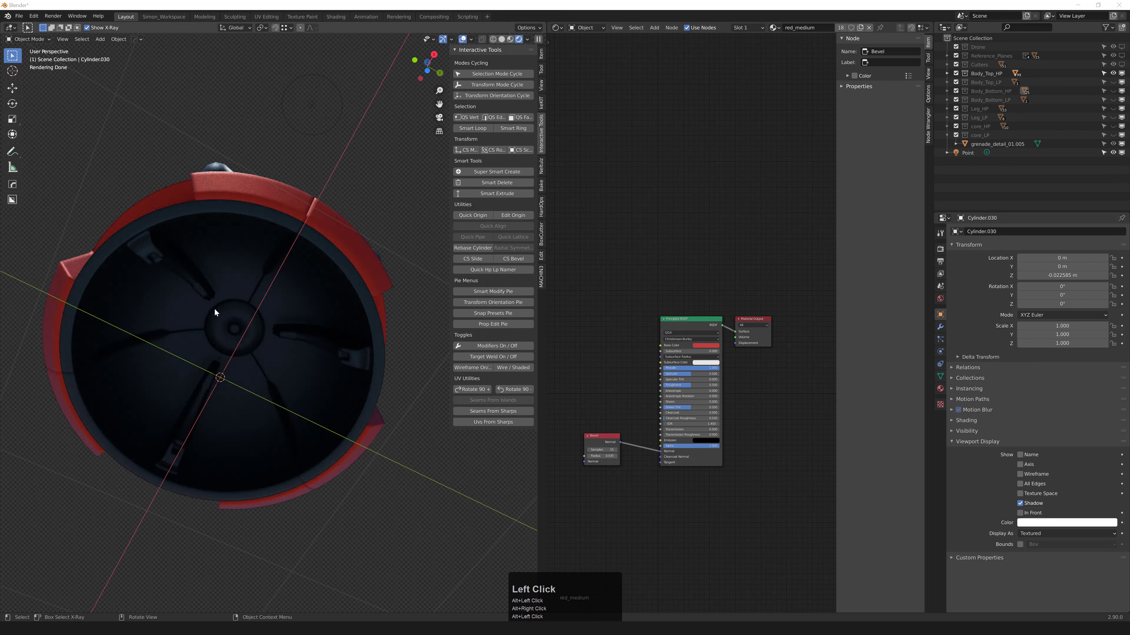
scroll(214, 308, "up", 3)
left_click(233, 324)
key("shift+q")
left_click(220, 314)
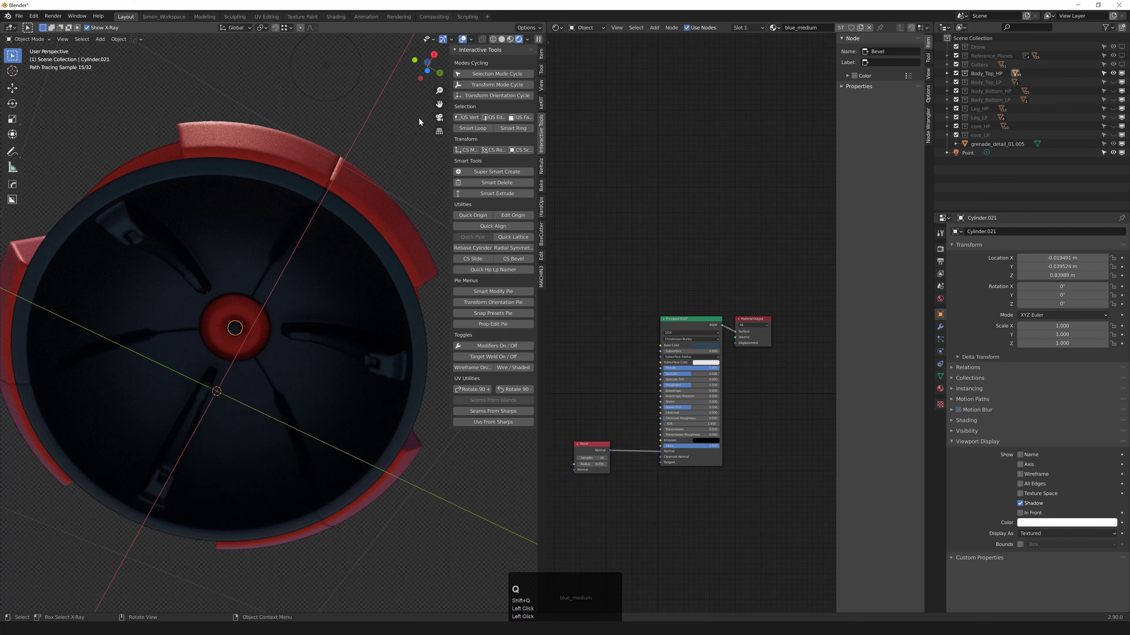
Hide the Body_Top_HP collection and show the Body_Bottom_HP collection.
middle_click_drag(220, 315, 267, 407)
scroll(261, 306, "down", 2)
left_click(1113, 73)
left_click(1113, 91)
middle_click_drag(307, 298, 316, 328)
left_click(315, 328)
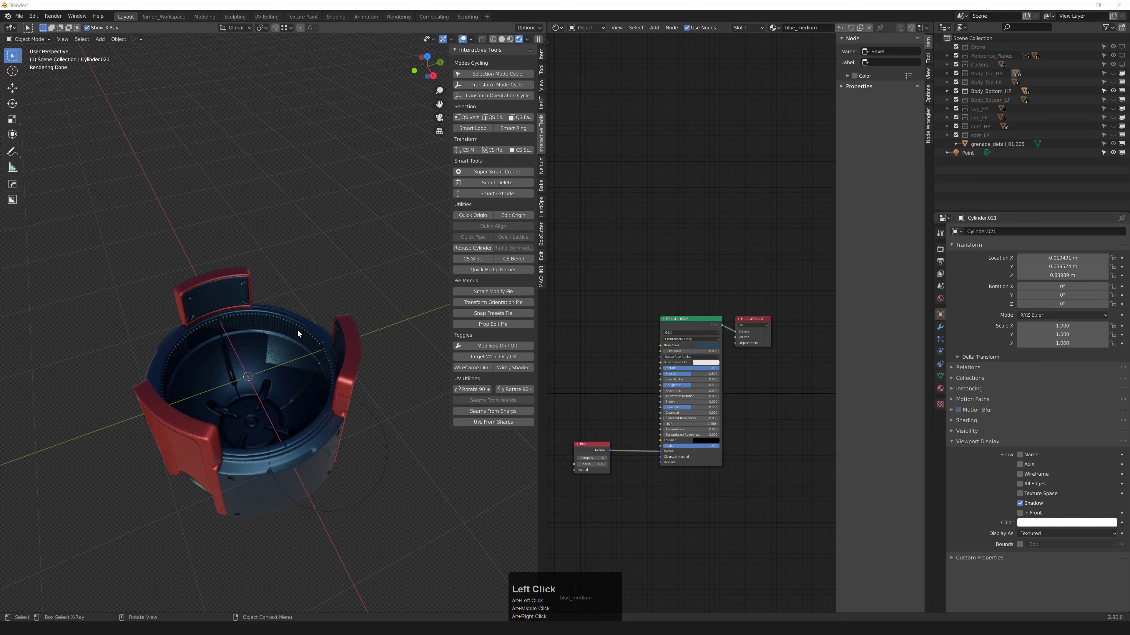
scroll(280, 326, "up", 2)
left_click(269, 328)
key("q")
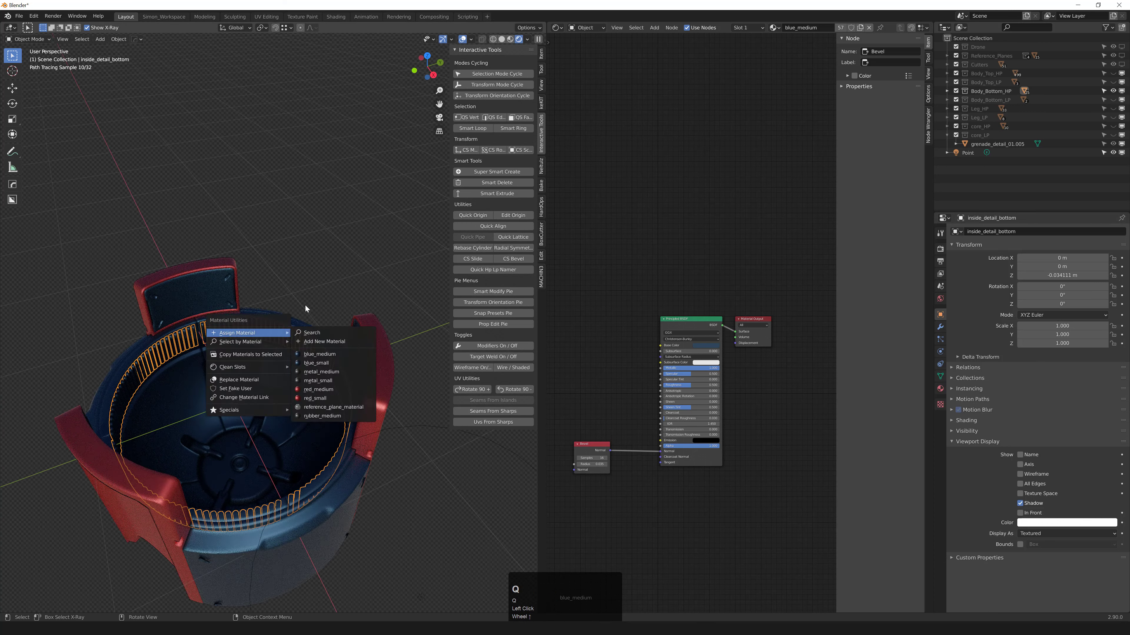
Isolate the lower body's inner shell segments, ribbed ring and outer rim, with the viewport in solid shading.
scroll(265, 312, "up", 2)
left_click(247, 330)
left_click(246, 328, "shift")
scroll(138, 334, "down", 1)
left_click(204, 352)
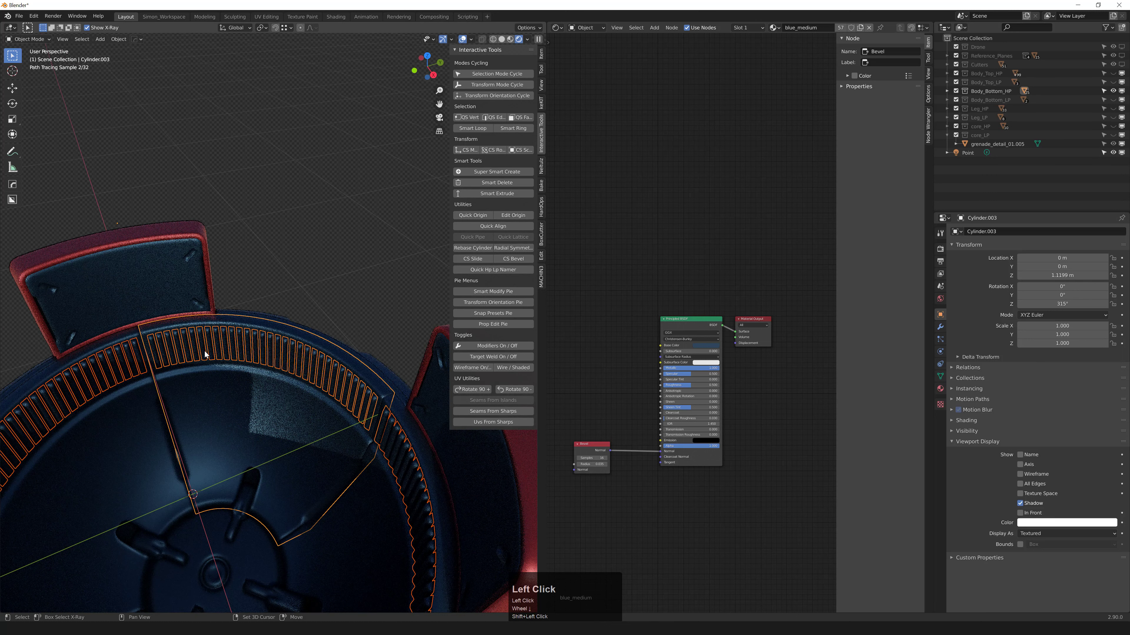
middle_click_drag(165, 355, 241, 332)
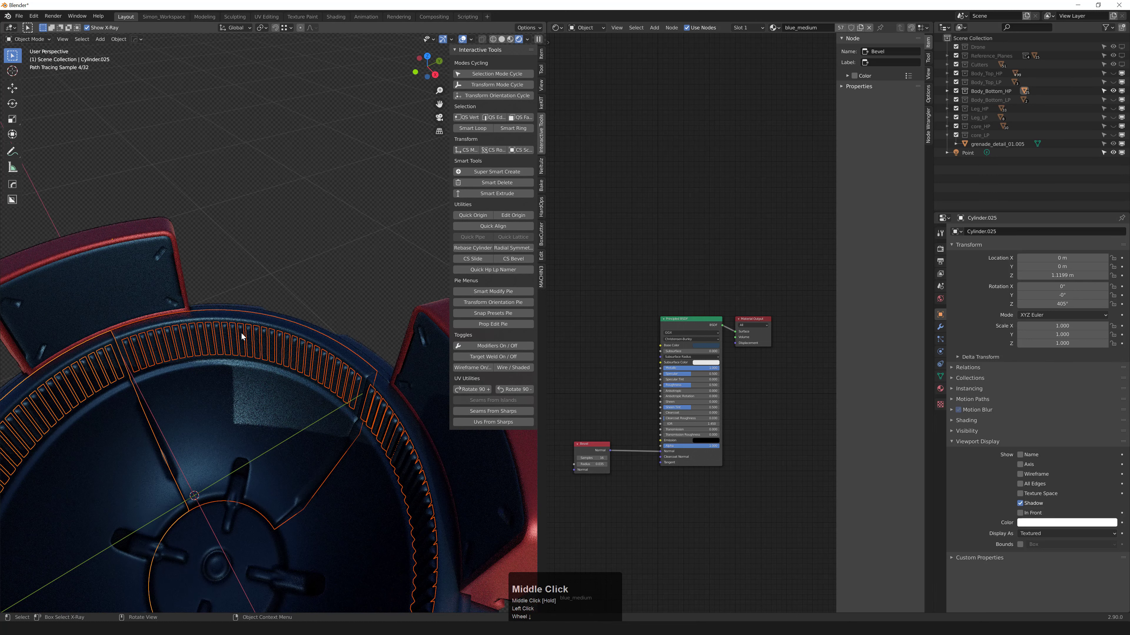
scroll(377, 385, "down", 1)
middle_click_drag(320, 391, 325, 345, "shift")
key("z")
mouse_move(267, 341)
middle_mouse_down()
mouse_move(260, 354)
mouse_move(247, 296)
mouse_move(252, 329)
middle_mouse_up()
left_click(322, 354)
left_click(157, 322)
left_click(295, 458)
left_click(291, 492, "shift")
key("shift+h")
Examine how the ribbed inner ring meets the shell segments by selecting each of them in turn.
left_click(271, 236)
middle_click_drag(271, 238, 184, 223)
scroll(194, 261, "down", 4)
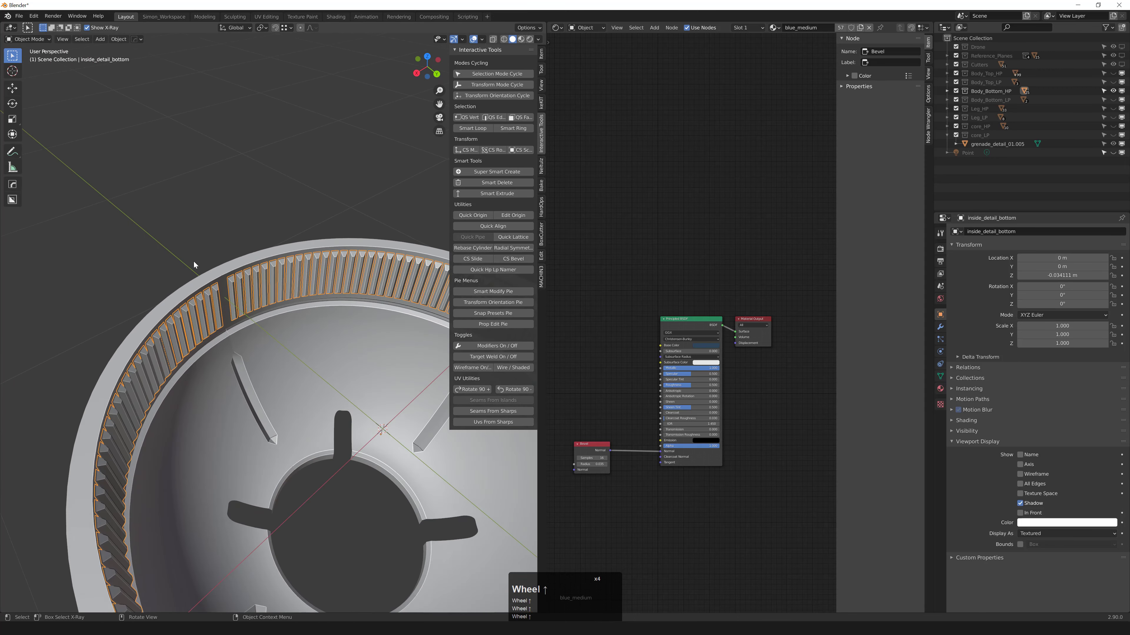
key("z")
scroll(198, 264, "down", 1)
left_click(232, 269)
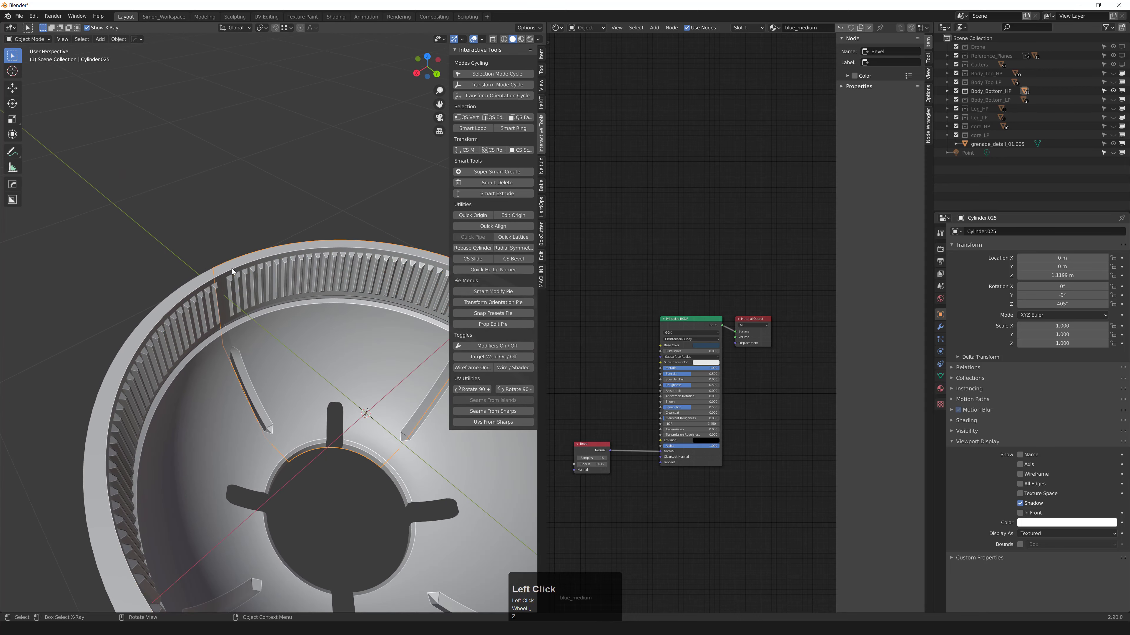
left_click(239, 280)
middle_click_drag(239, 279, 253, 294)
scroll(215, 257, "down", 4)
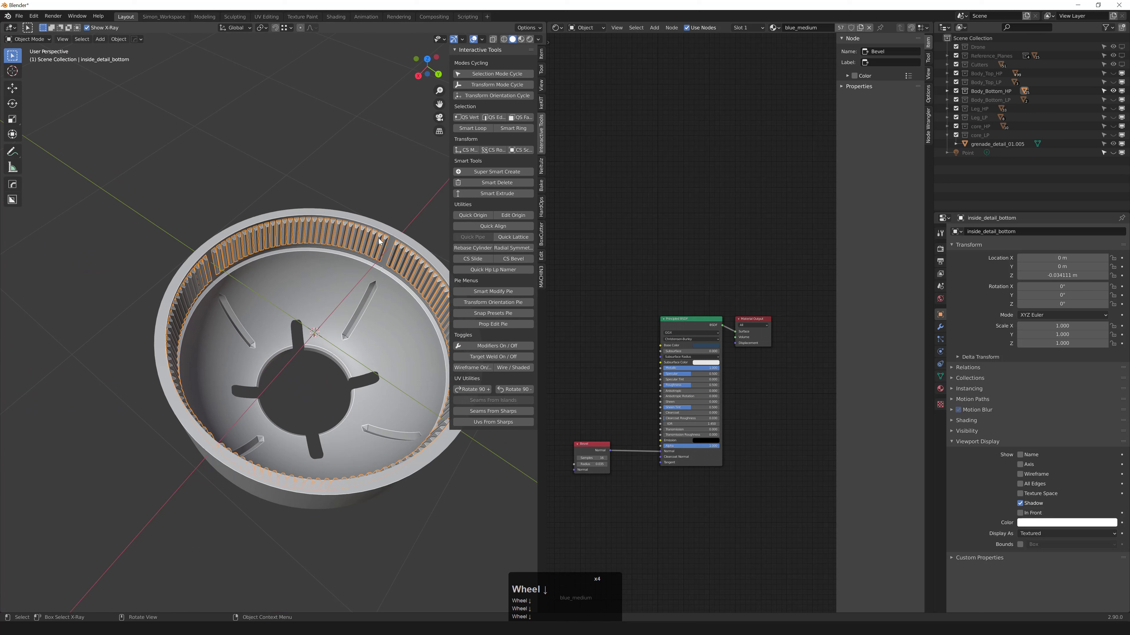
Separate the ribbed inner ring into individual rib objects by loose parts and return to Object Mode.
middle_click_drag(330, 261, 378, 270)
middle_click_drag(378, 270, 317, 286, "shift")
scroll(285, 268, "up", 1)
key("3")
left_click(217, 238)
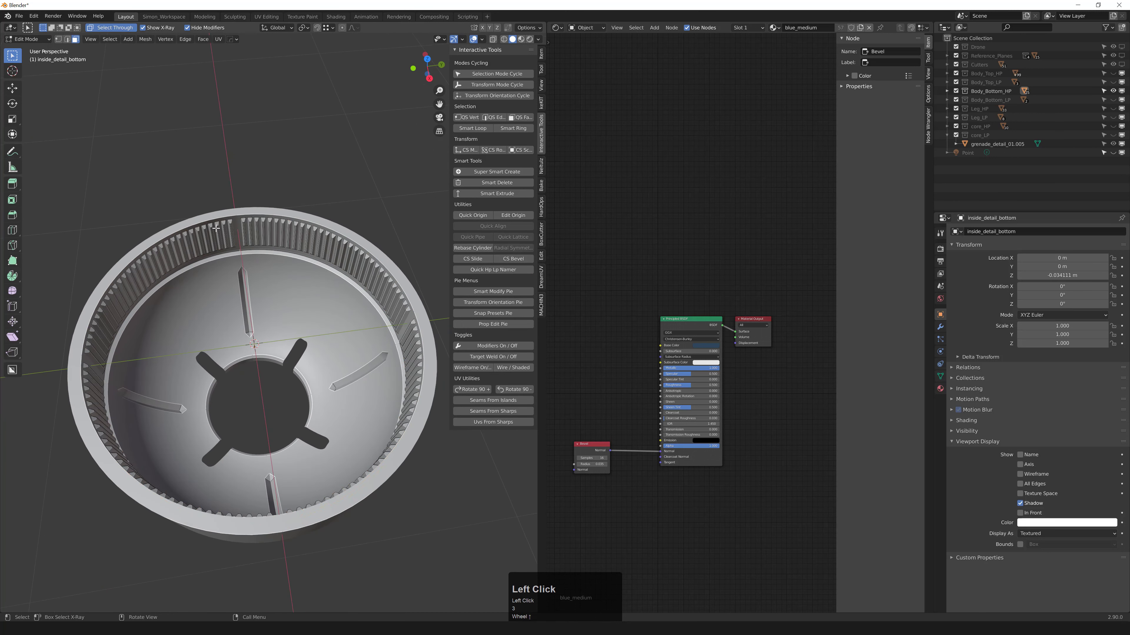
middle_click_drag(217, 241, 223, 258)
key("g")
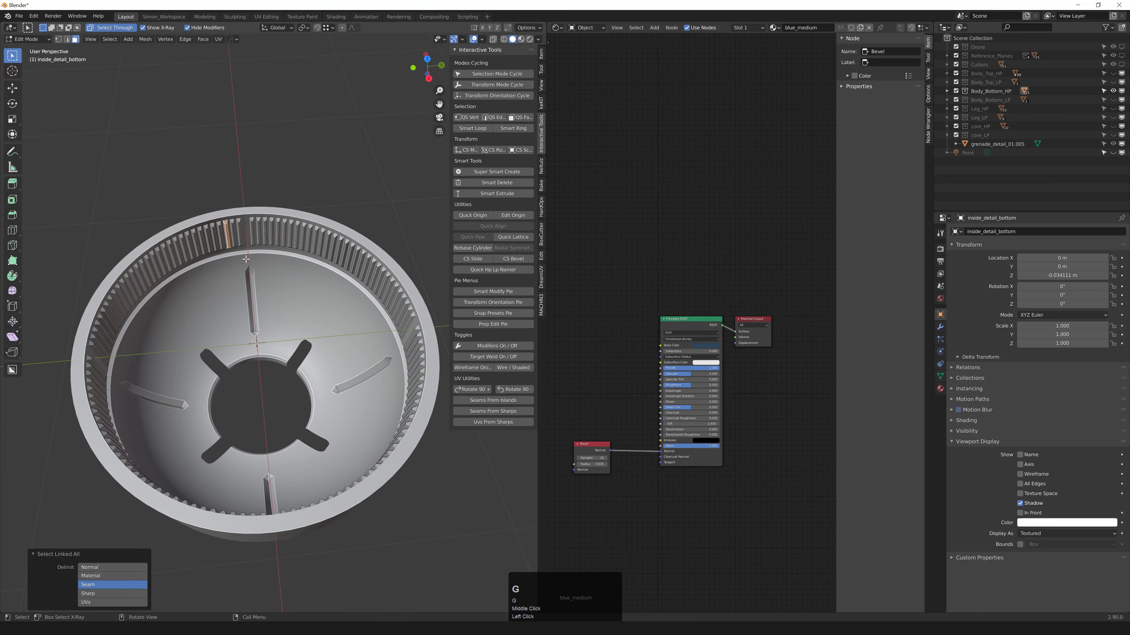
key("p")
left_click(248, 279)
key("Tab")
left_click(223, 227)
key("Tab")
key("Tab")
left_click(233, 233)
left_click(235, 232)
Select the ribs of one quarter of the ring and join them to the shell segment behind them.
mouse_move(235, 232)
middle_mouse_down()
mouse_move(176, 232)
mouse_move(217, 253)
middle_mouse_up()
key("z")
left_click_drag(207, 255, 314, 267)
left_click_drag(317, 219, 376, 269, "shift")
middle_click_drag(364, 261, 285, 245)
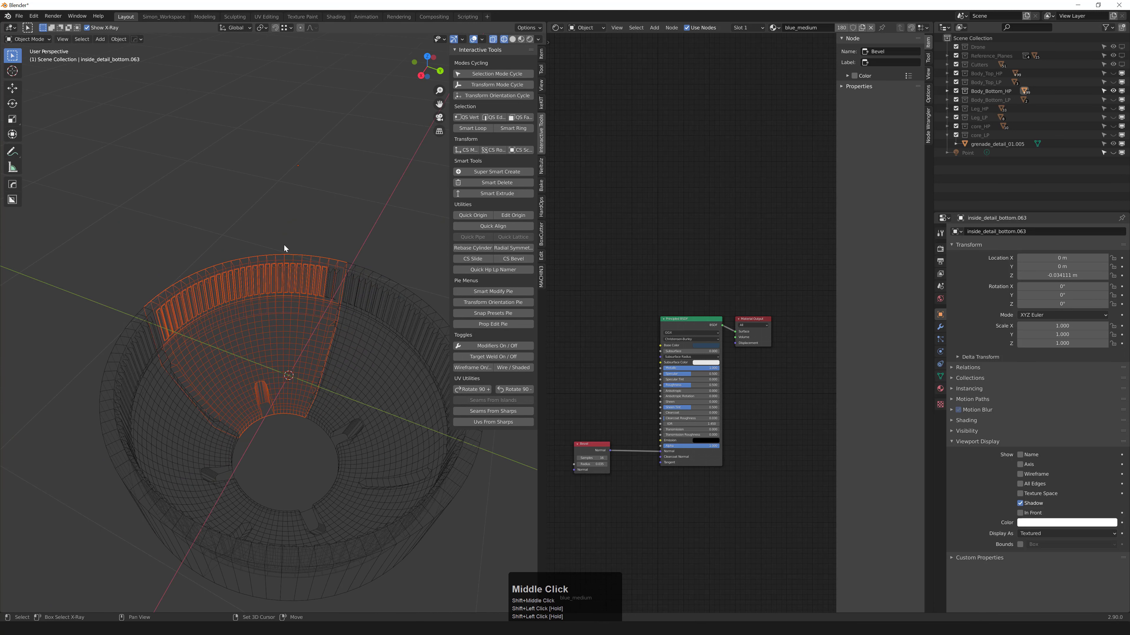
middle_click_drag(335, 285, 312, 281)
key("z")
scroll(313, 280, "up", 2)
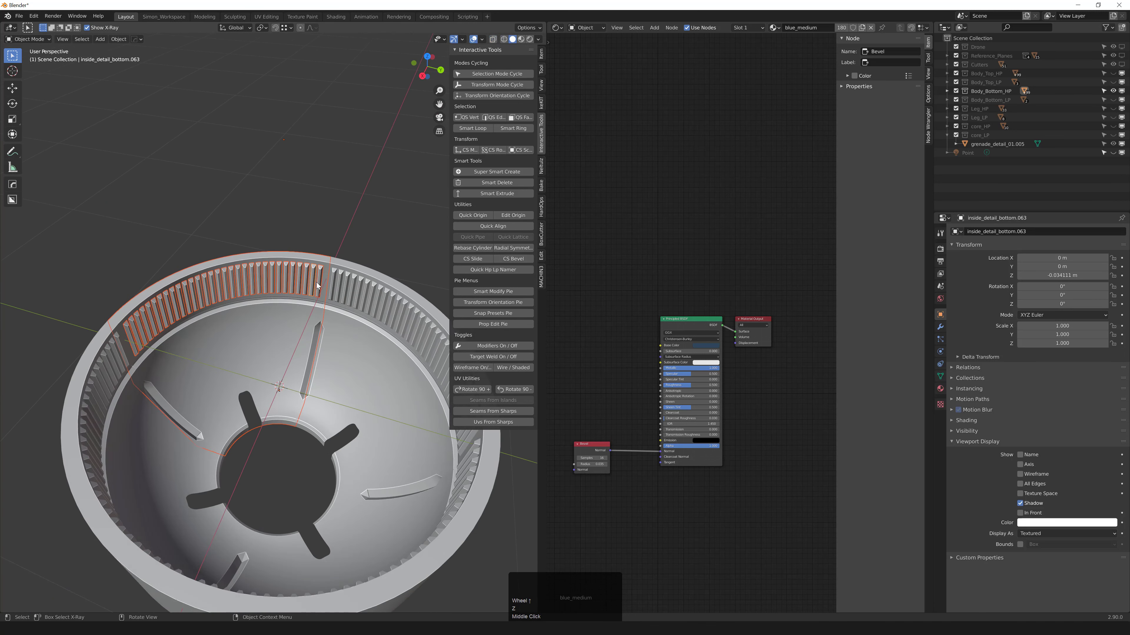
left_click(321, 273, "shift")
left_click(325, 267, "shift")
left_click(326, 263, "shift")
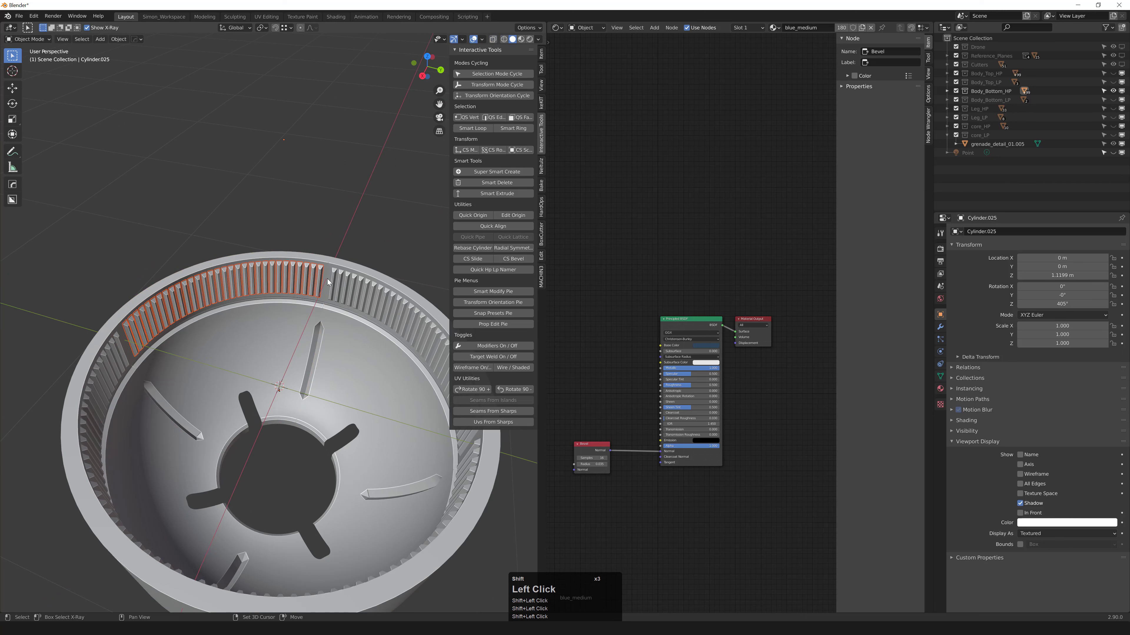
key("ctrl+j")
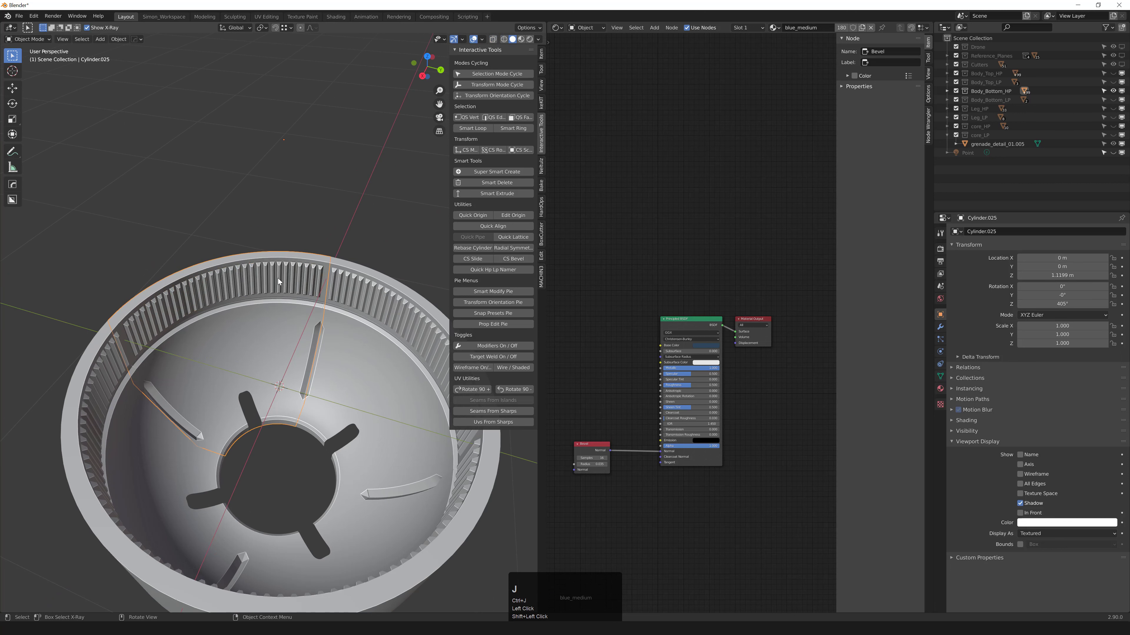
Join the ribs of the next two quarters to their shell segments and hide the finished segments.
middle_click_drag(278, 282, 196, 293)
key("shift+z")
left_click_drag(100, 276, 158, 312)
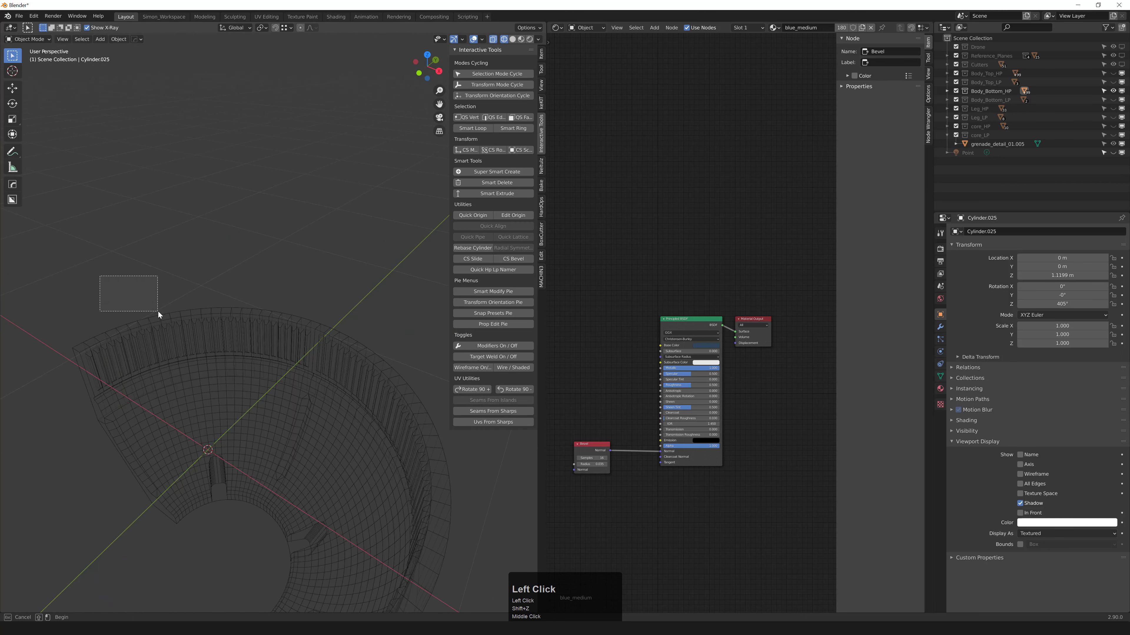
left_click_drag(42, 294, 311, 356)
key("ctrl+j")
key("ctrl+j")
middle_click_drag(311, 408, 201, 364)
key("h")
Select the ribs of the last quarter of the ring and join them to their shell segment.
scroll(201, 364, "down", 4)
left_click_drag(201, 365, 404, 431)
left_click(351, 427)
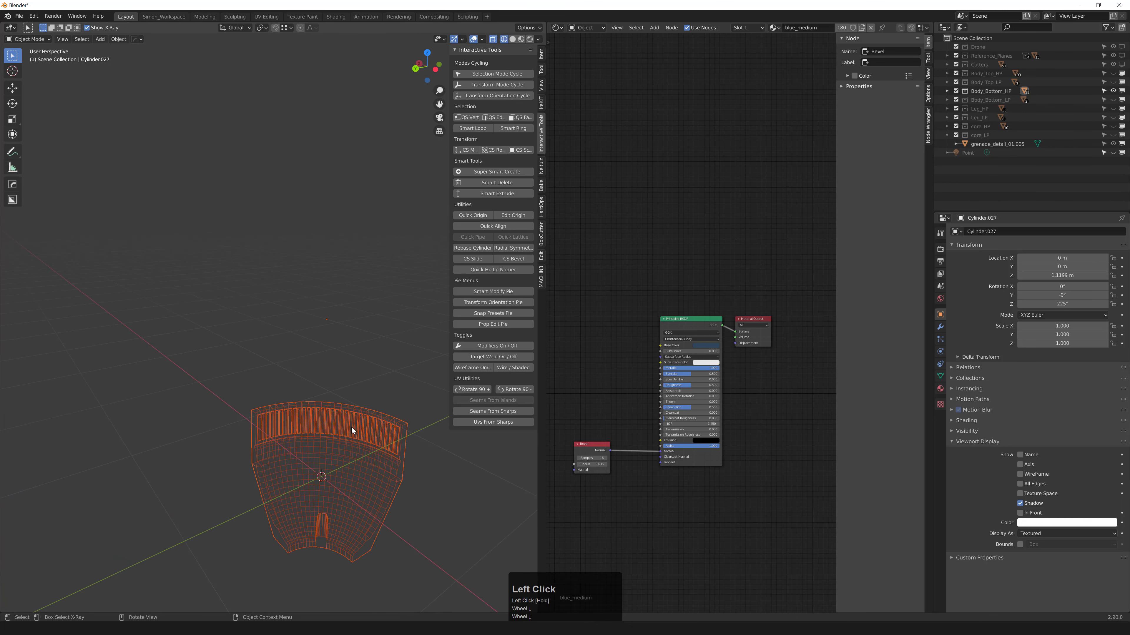
scroll(366, 426, "up", 1)
left_click(406, 417, "shift")
left_click(407, 421, "shift")
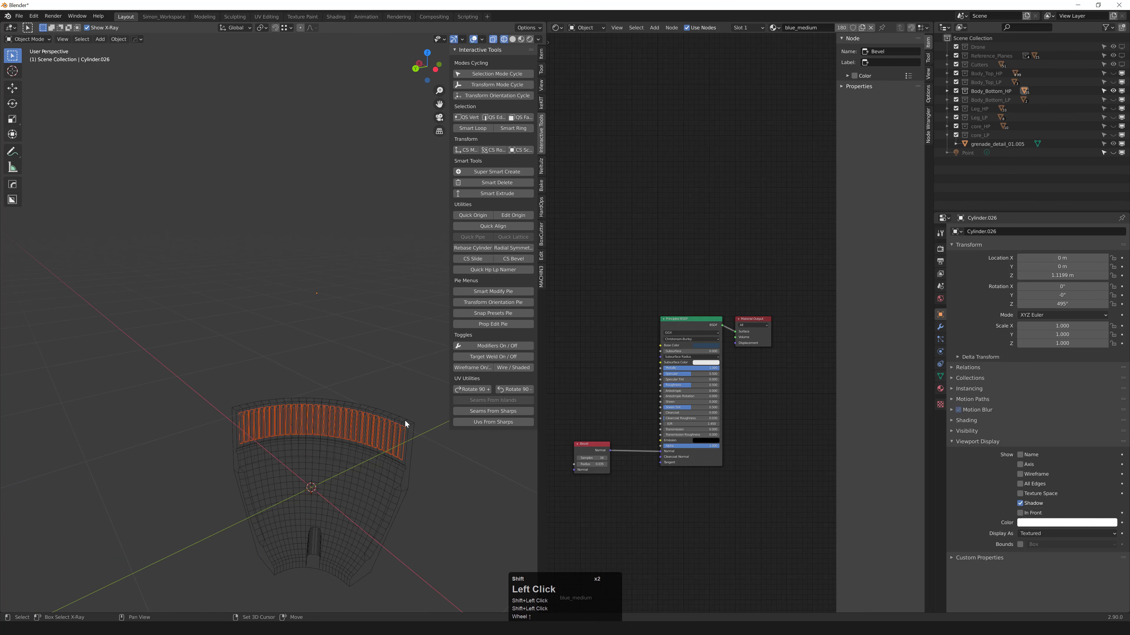
left_click(403, 431, "shift")
key("ctrl+j")
Reveal all hidden parts and switch the viewport to rendered shading for a close view of the ribbed interior.
middle_click_drag(311, 420, 312, 396)
scroll(343, 371, "down", 3)
left_click(344, 370)
key("alt+h")
scroll(316, 401, "up", 3)
left_click(312, 351)
key("z")
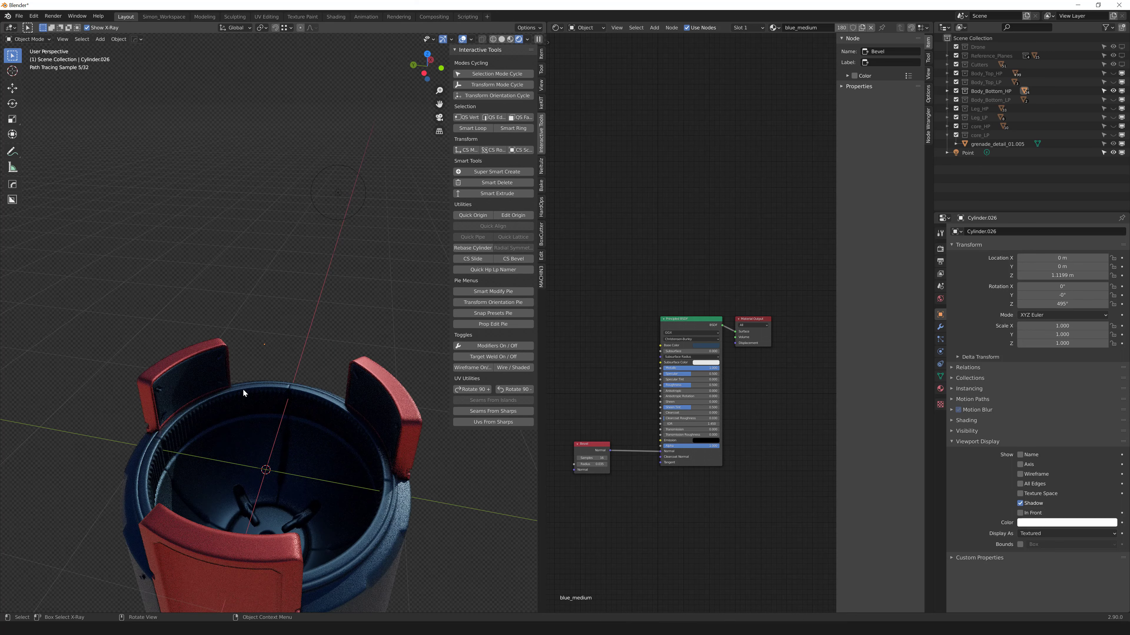
scroll(243, 389, "up", 2)
middle_click_drag(243, 388, 122, 402)
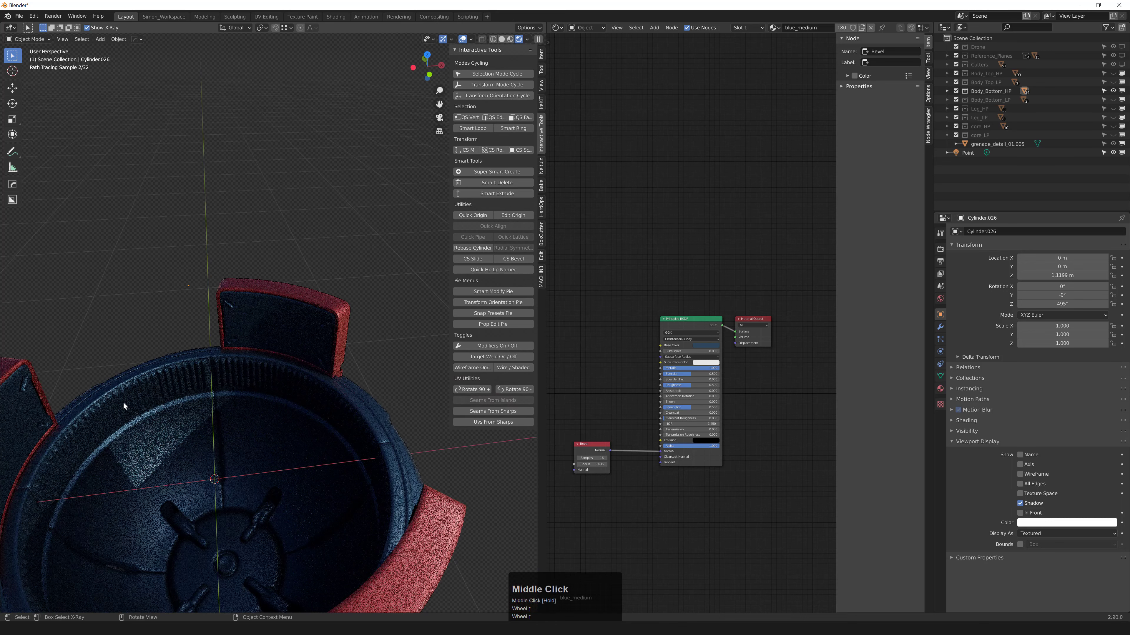
Assign the red_medium material to one of the inner shell segments.
left_click(157, 379)
key("q")
mouse_move(158, 379)
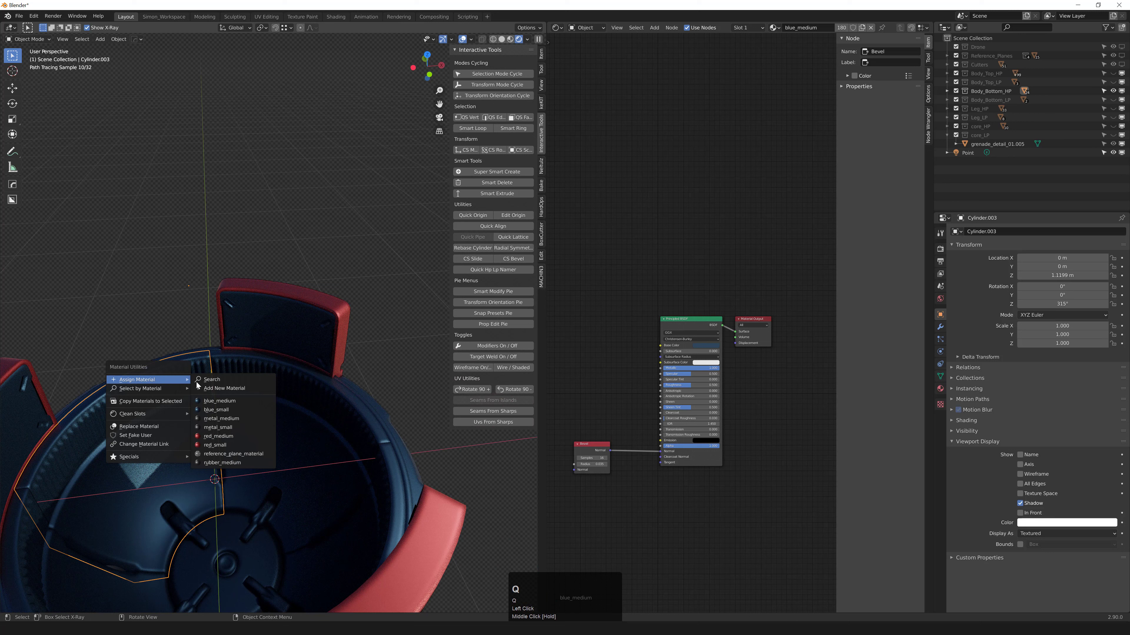
left_click(234, 436)
Select the other three inner shell segments together and assign them the red_medium material.
left_click(242, 362)
middle_click_drag(242, 362, 279, 395)
scroll(289, 395, "down", 1)
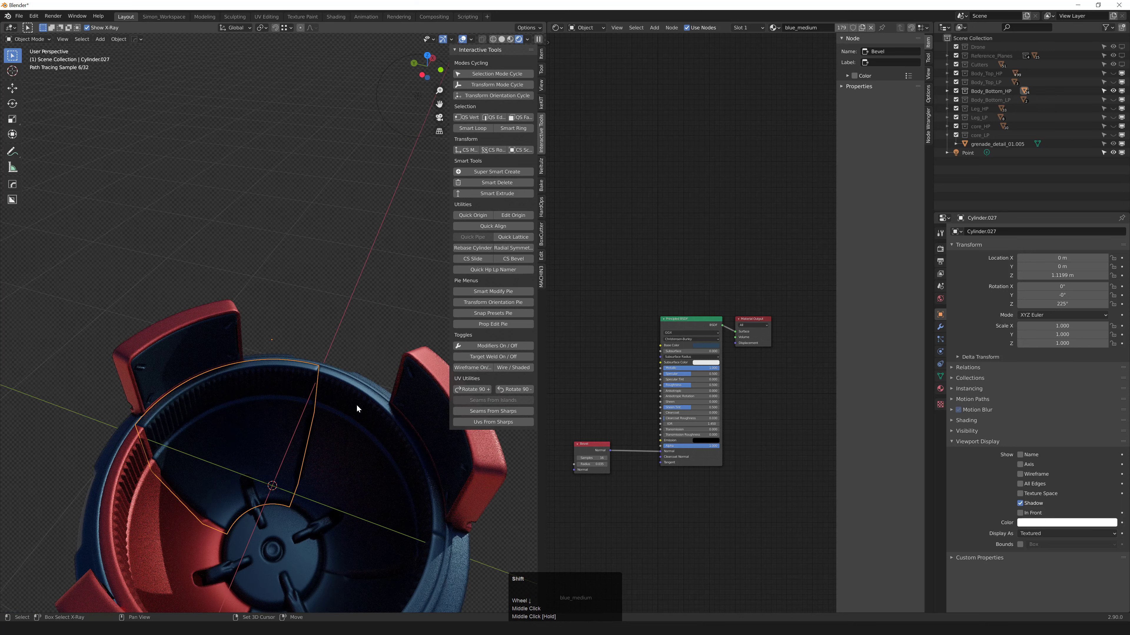
left_click(355, 398)
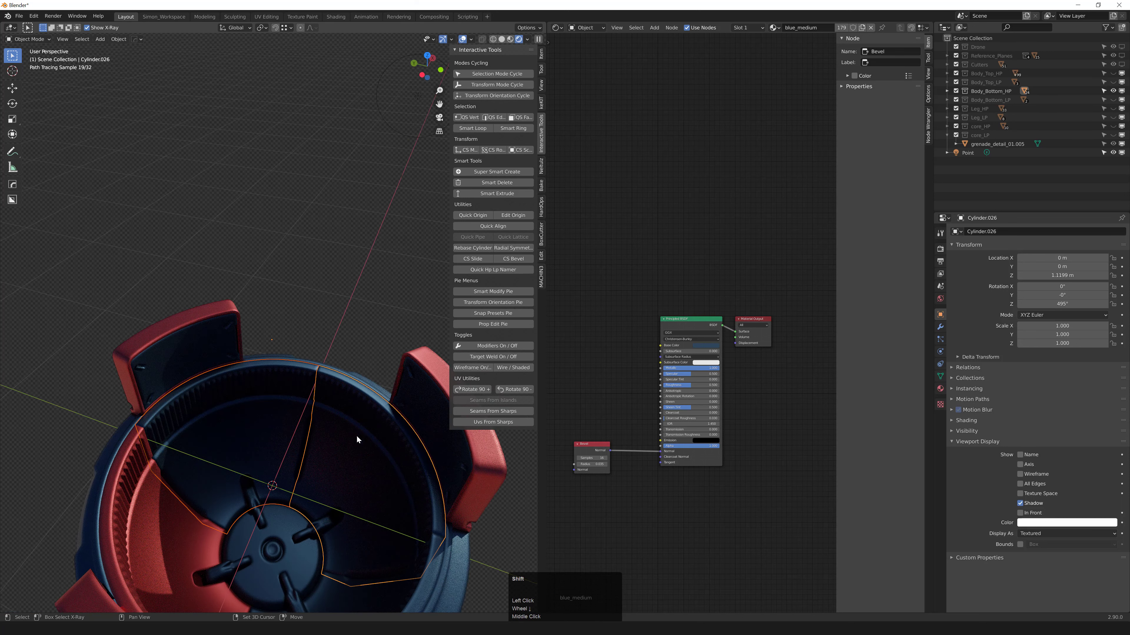
middle_click_drag(355, 422, 437, 438)
left_click(413, 383)
key("shift+q")
mouse_move(414, 385)
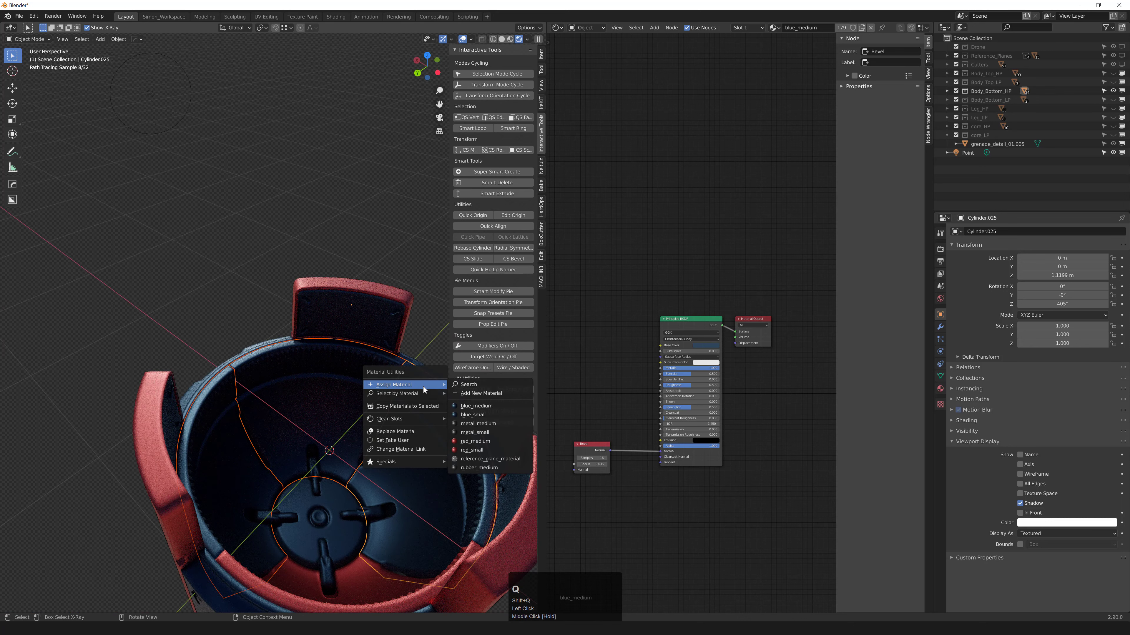
left_click(476, 442)
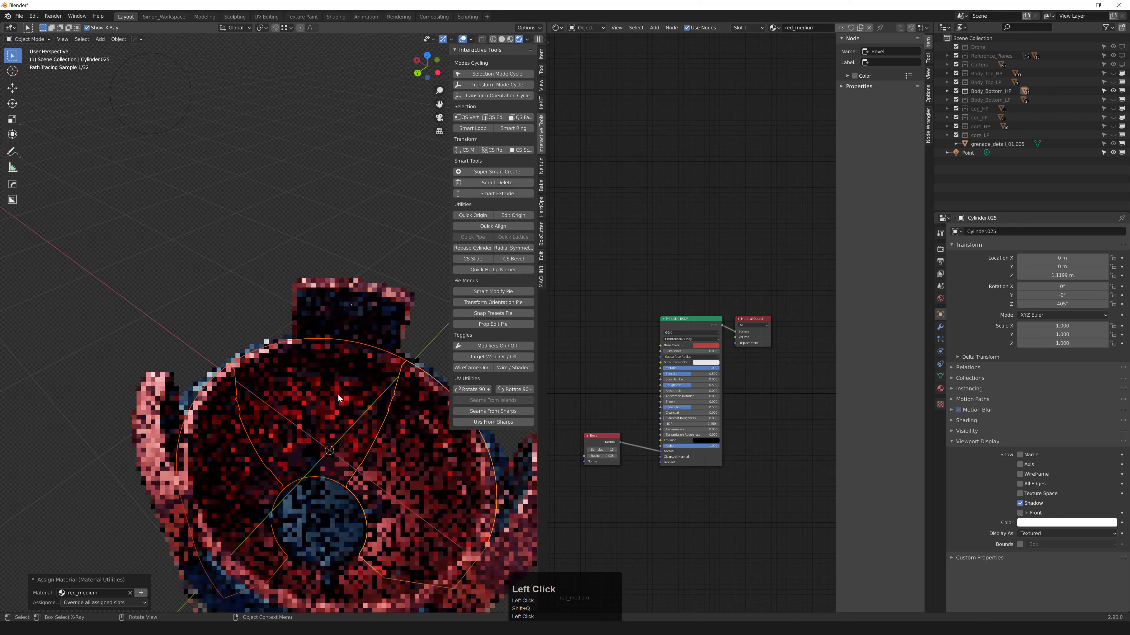
mouse_move(334, 426)
middle_mouse_down()
mouse_move(322, 474)
mouse_move(312, 472)
middle_mouse_up()
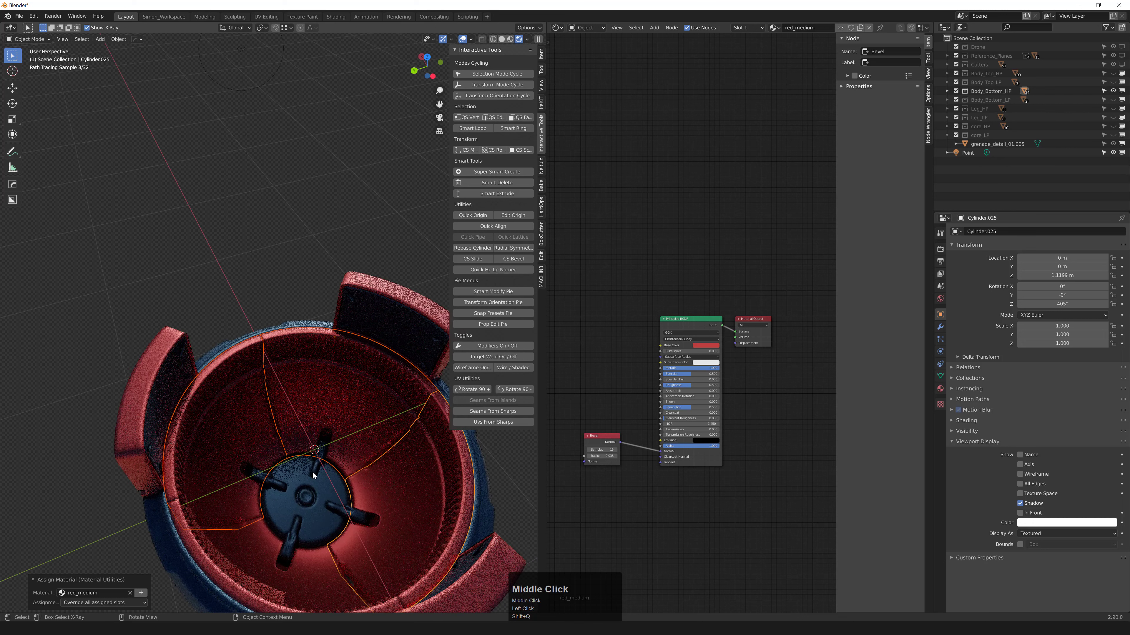
Assign the metal_small material to the four small detail pieces around the bowl's centre.
left_click(316, 468)
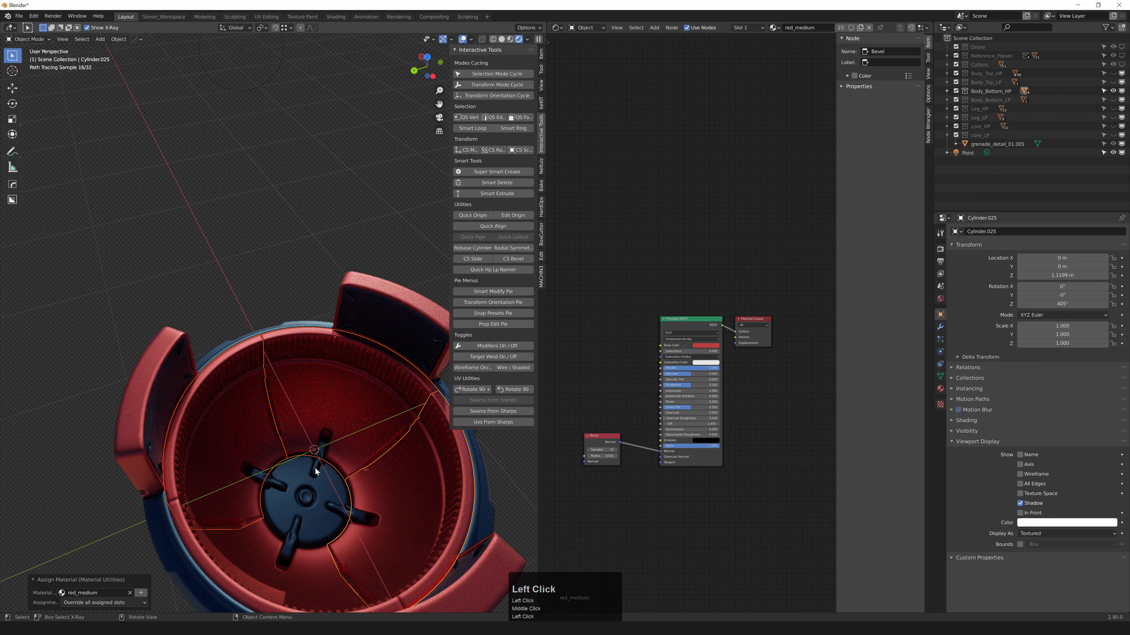
key("q")
mouse_move(296, 490)
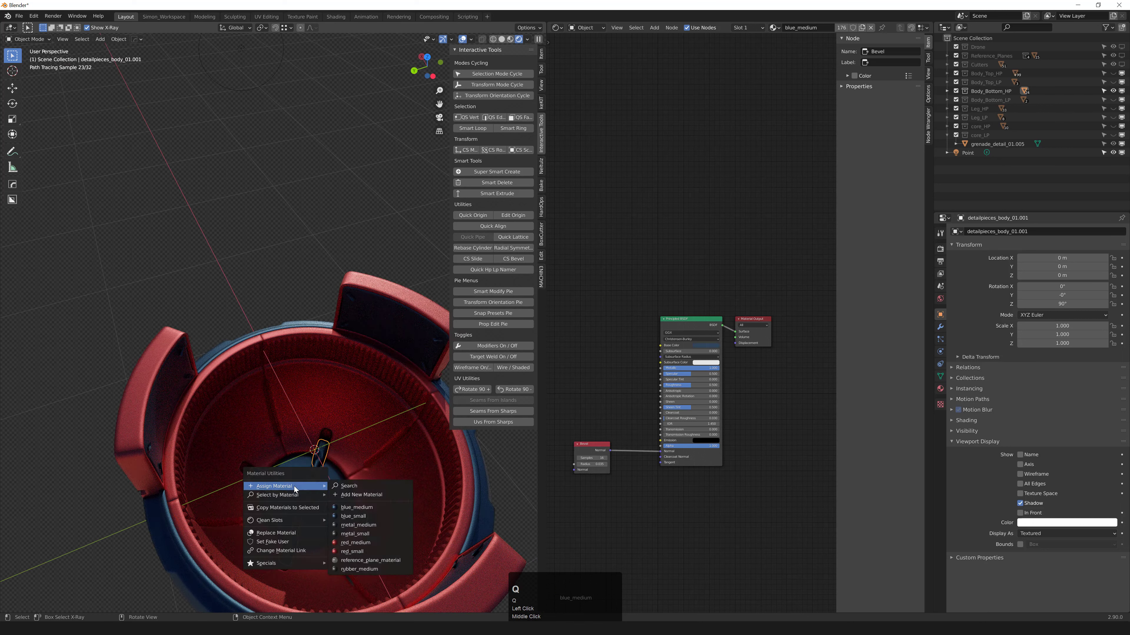
left_click(370, 532)
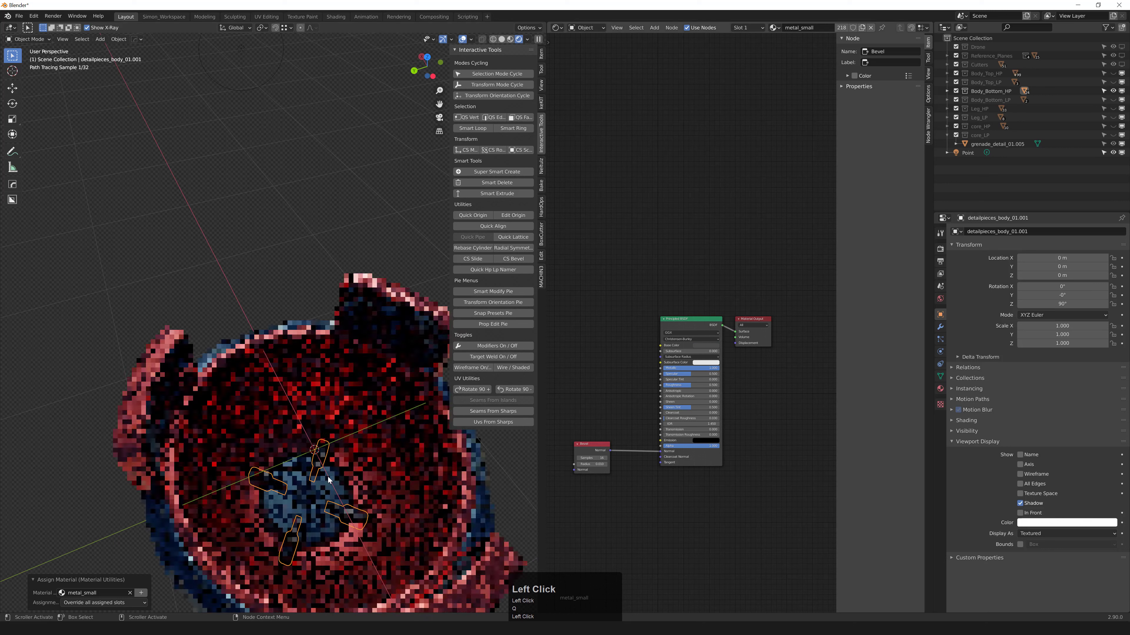
Assign the red_medium material to the round disc in the middle of the bowl.
left_click(307, 515)
key("shift+q")
left_click(306, 515)
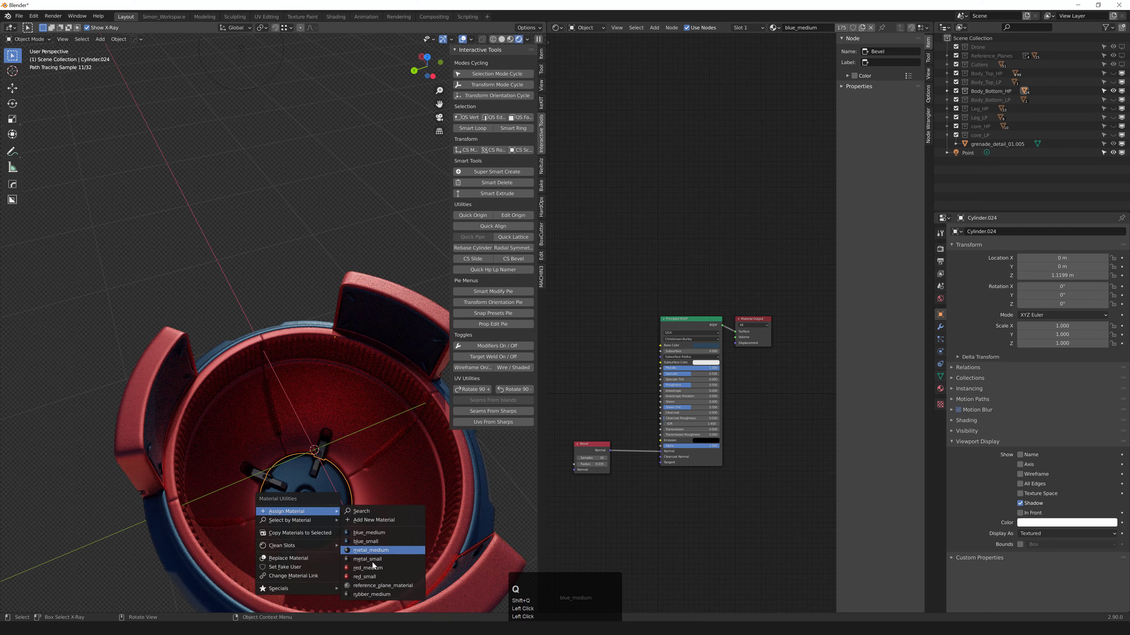
left_click(378, 564)
left_click(270, 218)
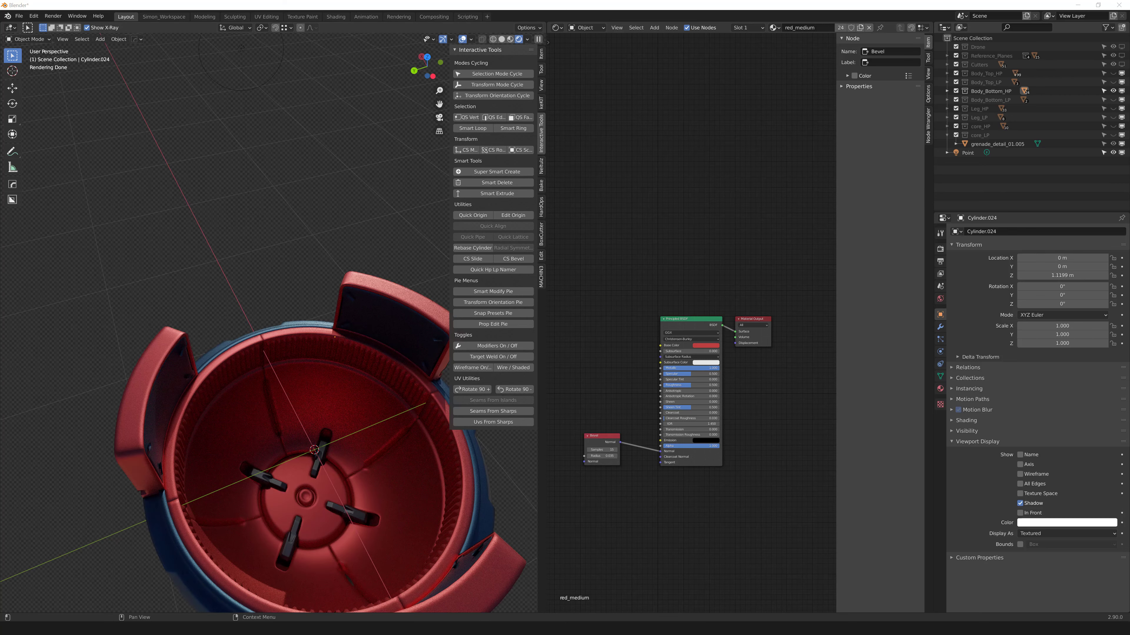
Select all four inner shell segments and hide every other object to isolate them.
left_click(346, 366)
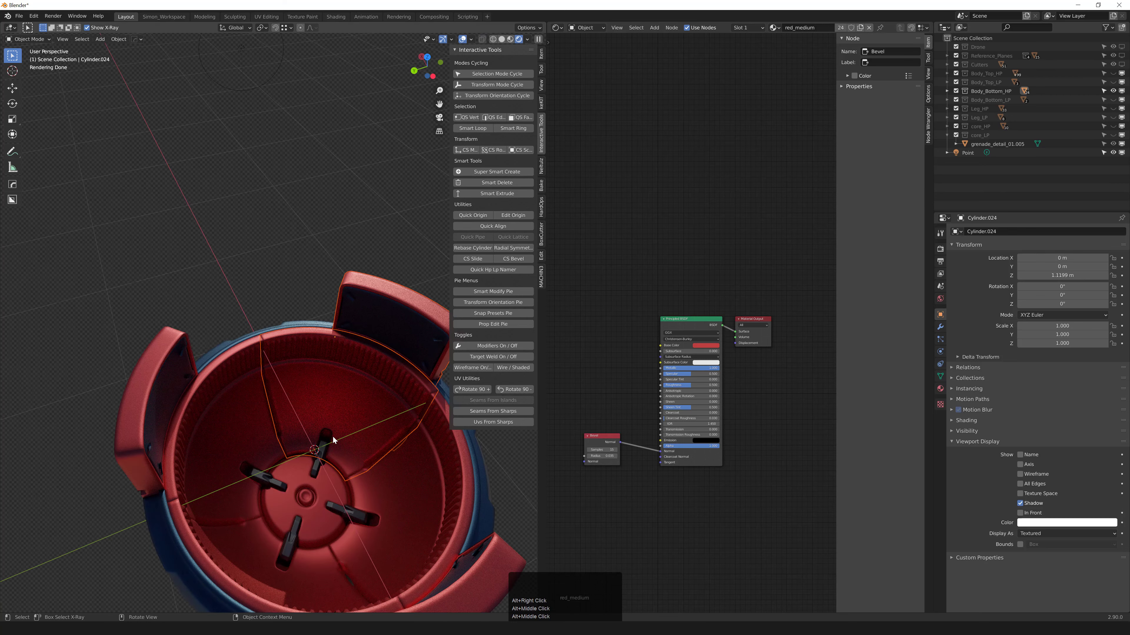
middle_click_drag(333, 436, 313, 402)
left_click(253, 360)
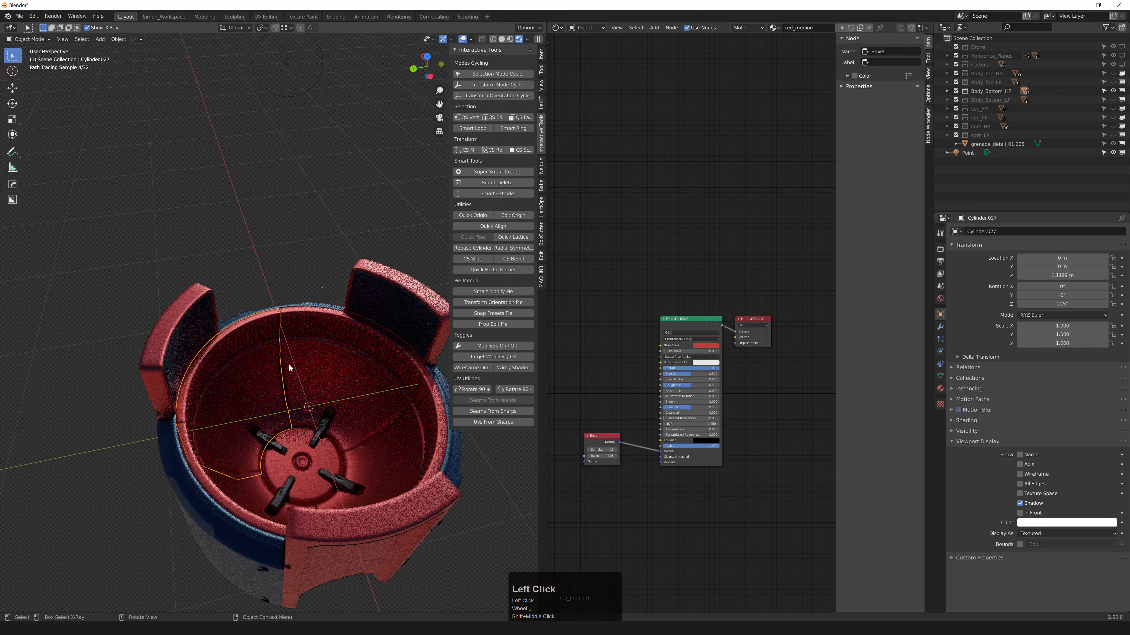
left_click(330, 360, "shift")
left_click(397, 463, "shift")
middle_click_drag(398, 461, 236, 441)
left_click(236, 440)
key("shift+h")
Edit the four segments in wireframe with face selection and select the bowl faces below the ribbed band.
key("z")
mouse_move(331, 357)
middle_mouse_down()
mouse_move(326, 330)
mouse_move(258, 439)
mouse_move(260, 485)
mouse_move(212, 452)
middle_mouse_up()
left_click(390, 330)
scroll(258, 439, "up", 1)
key("3")
key("z")
scroll(255, 460, "down", 1)
left_click_drag(65, 581, 523, 383)
scroll(328, 398, "down", 2)
middle_click_drag(327, 398, 258, 405)
Deselect the faces along the first joint between two shell segments.
key("z")
scroll(263, 378, "up", 4)
mouse_move(261, 351)
middle_mouse_down()
mouse_move(275, 356)
mouse_move(266, 367)
mouse_move(278, 354)
middle_mouse_up()
key("z")
left_click_drag(251, 332, 299, 382, "ctrl")
middle_click_drag(292, 381, 297, 368)
scroll(295, 370, "down", 3)
middle_click_drag(295, 370, 154, 412)
scroll(272, 421, "up", 3)
scroll(235, 436, "up", 2)
left_click_drag(151, 412, 407, 403, "ctrl")
key("ctrl+z")
left_click_drag(154, 402, 404, 403, "ctrl")
Deselect the faces along the remaining three joints between the shell segments in top view.
scroll(402, 403, "down", 2)
middle_click_drag(402, 403, 209, 473, "shift")
scroll(335, 210, "up", 1)
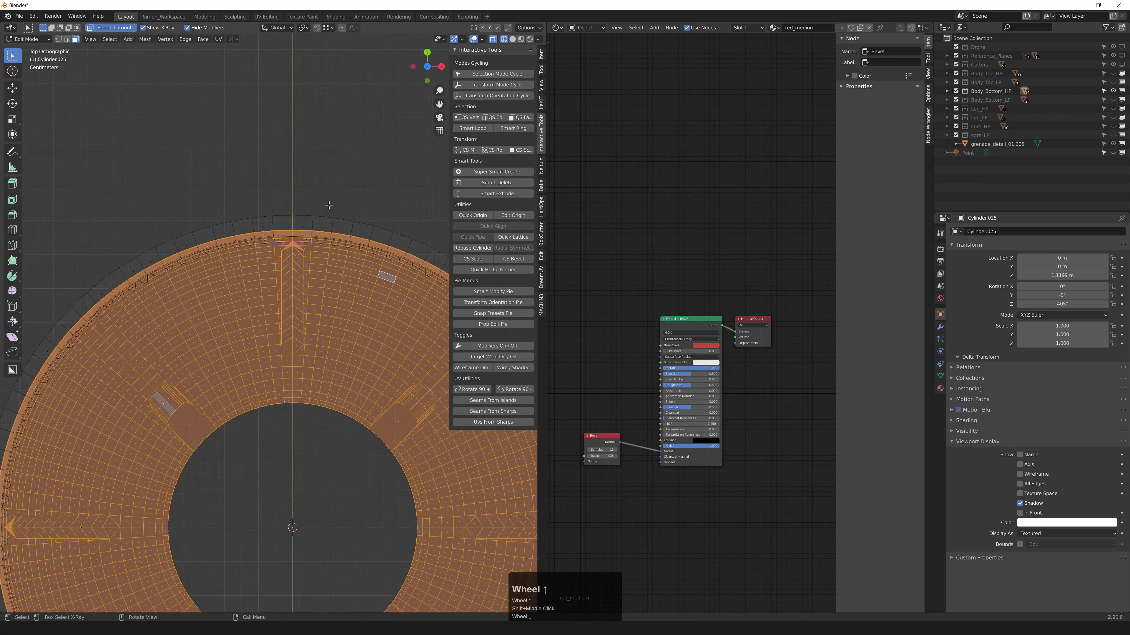
scroll(335, 210, "up", 1)
left_click_drag(260, 212, 266, 560, "ctrl")
scroll(265, 559, "down", 1)
middle_click_drag(425, 588, 247, 328, "shift")
middle_click_drag(418, 462, 269, 337, "shift")
left_click_drag(110, 335, 413, 340, "ctrl")
scroll(383, 343, "down", 3)
middle_click_drag(104, 449, 279, 347, "shift")
scroll(263, 367, "up", 3)
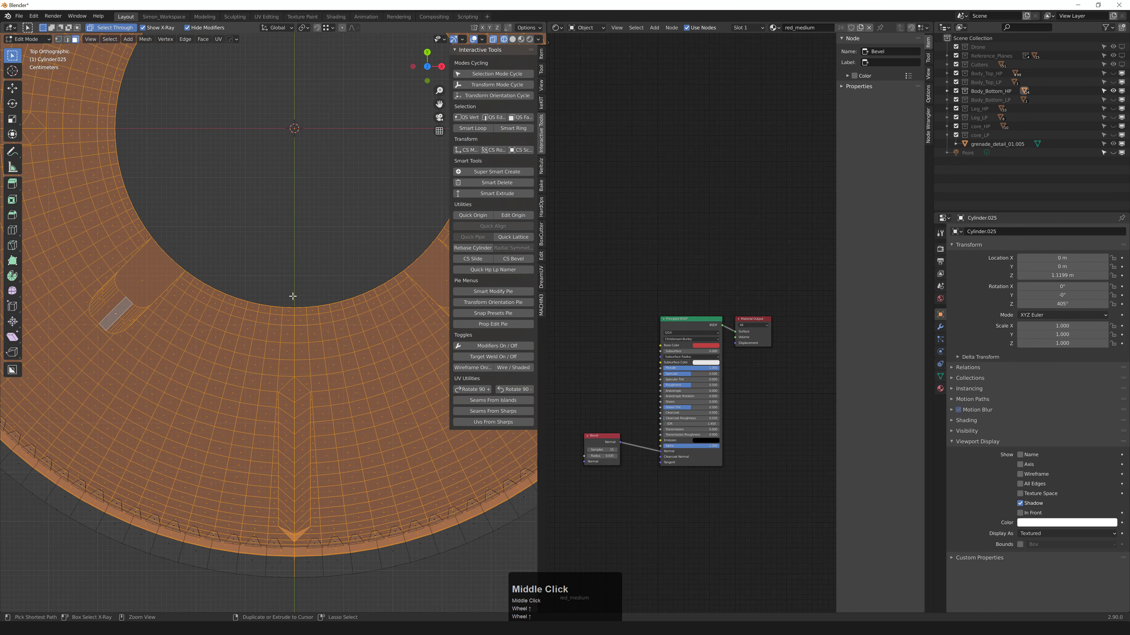
left_click_drag(293, 296, 294, 590, "ctrl")
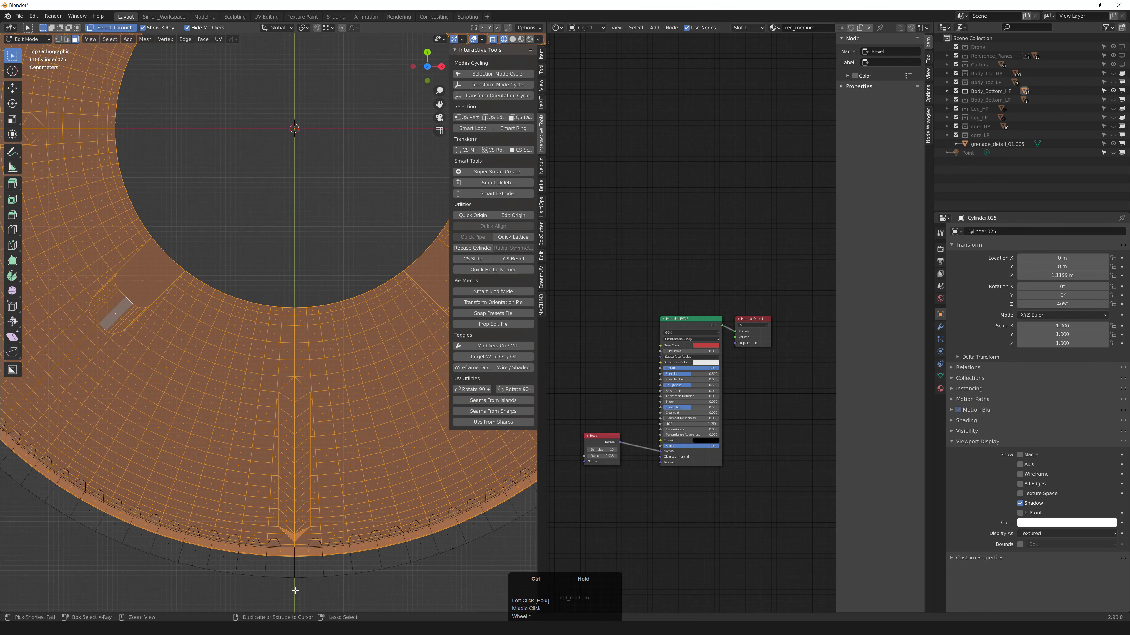
Examine the selected bowl faces against the ribbed band in material preview and wireframe from several angles.
scroll(295, 590, "down", 2)
mouse_move(295, 591)
middle_mouse_down()
mouse_move(302, 358)
mouse_move(240, 370)
middle_mouse_up()
key("shift+z")
scroll(240, 370, "down", 8)
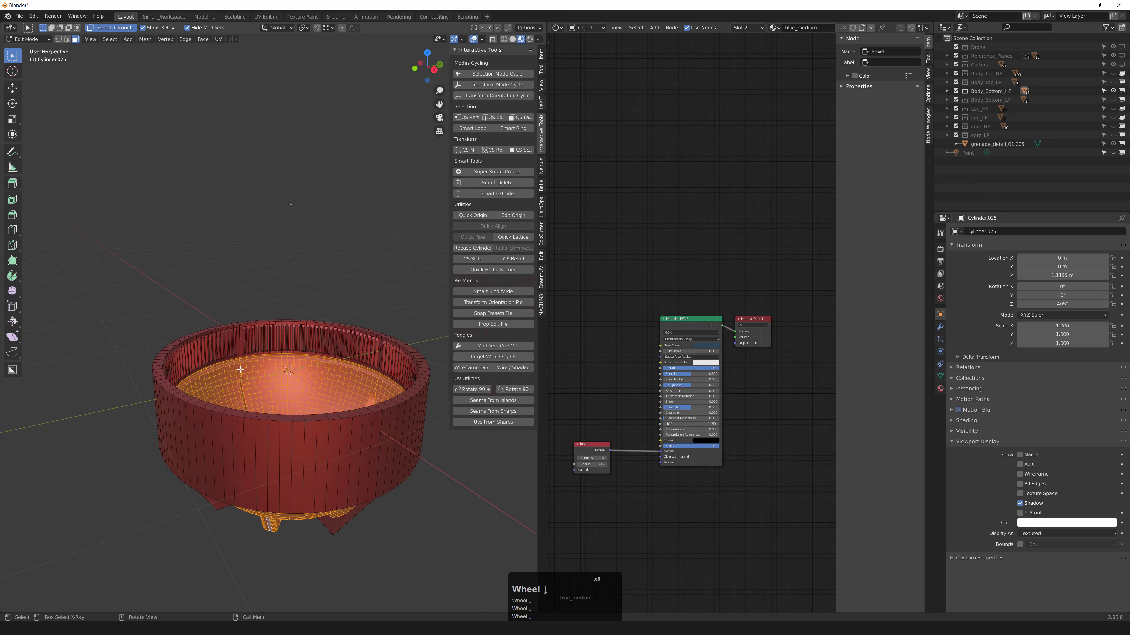
scroll(244, 363, "up", 6)
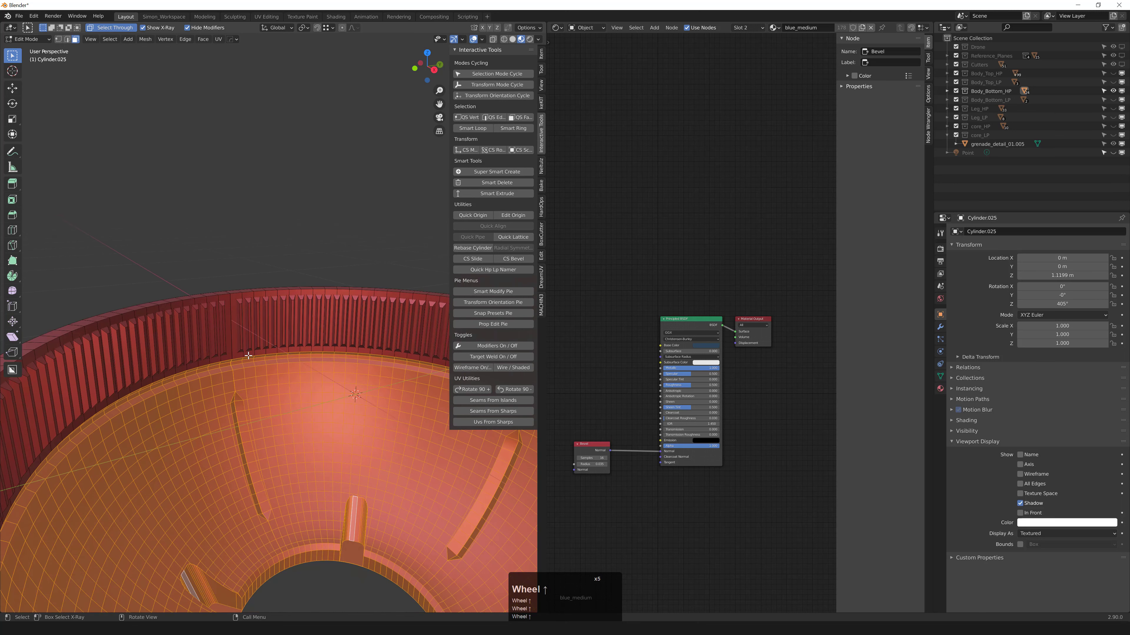
key("grave")
left_click(208, 358)
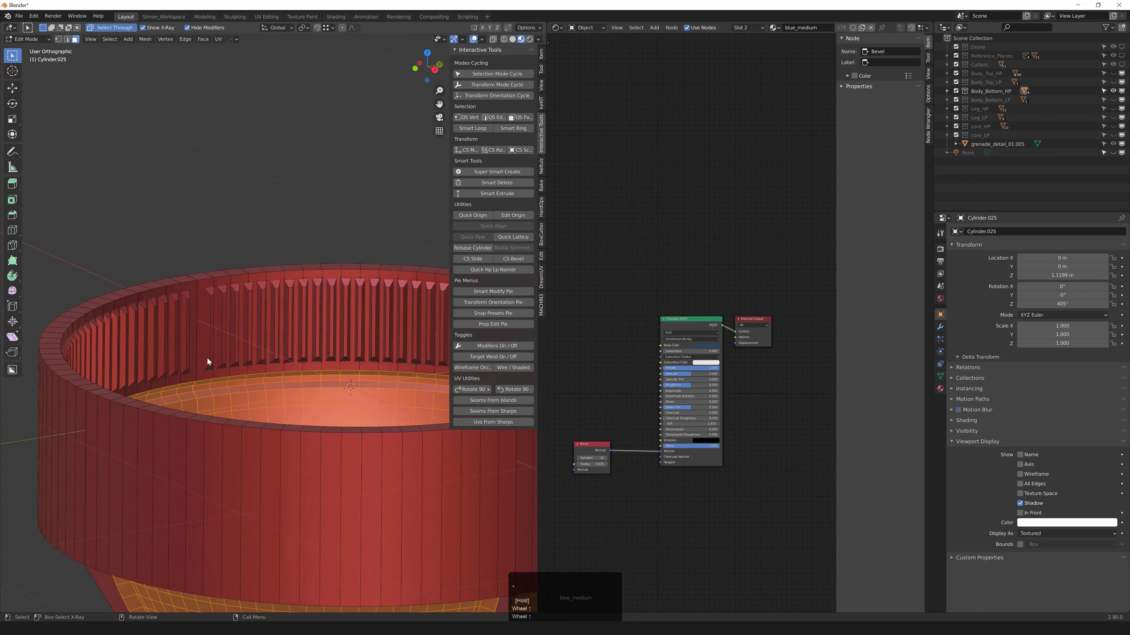
scroll(208, 362, "down", 2)
key("shift+z")
middle_click_drag(207, 366, 263, 398)
scroll(243, 353, "up", 3)
key("shift+z")
Assign the blue_medium material to the selected bowl faces and return to Object Mode.
key("shift+q")
mouse_move(244, 335)
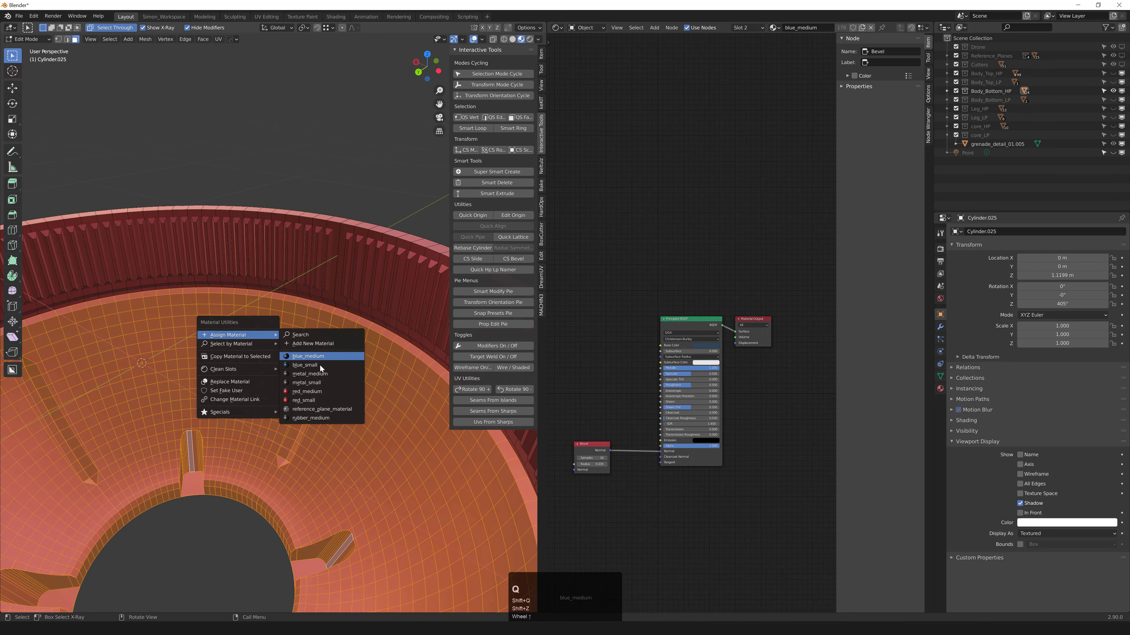
left_click(317, 359)
scroll(294, 285, "down", 2)
key("Tab")
left_click(276, 212)
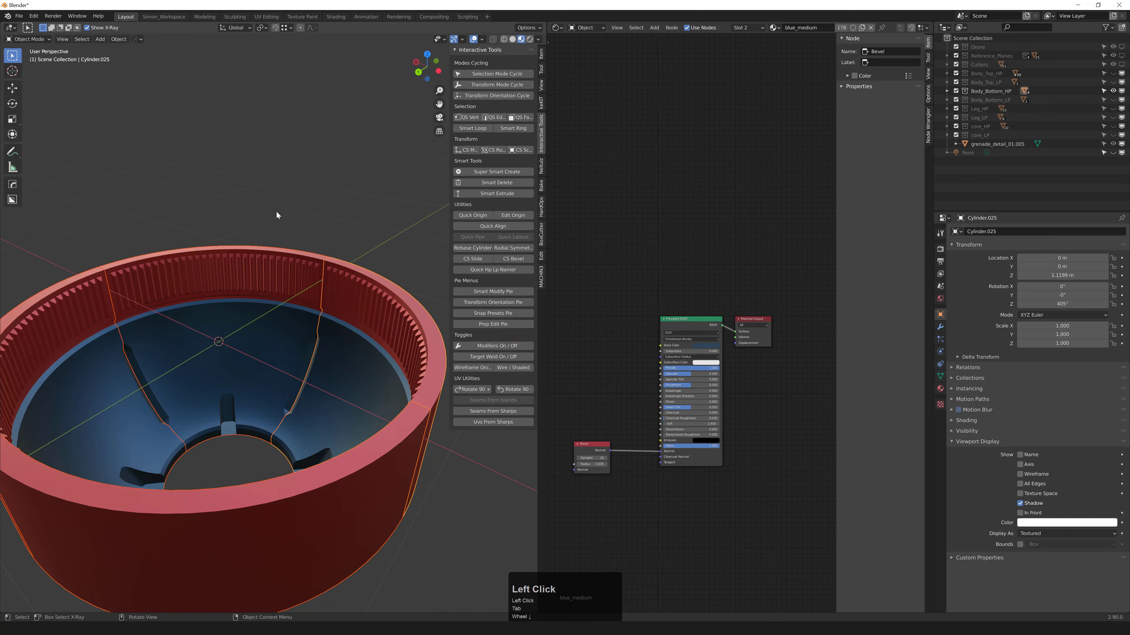
Reveal all hidden parts and switch to rendered shading to check the colour split inside the grenade body.
scroll(267, 240, "down", 2)
middle_click_drag(257, 271, 248, 313)
key("alt+h")
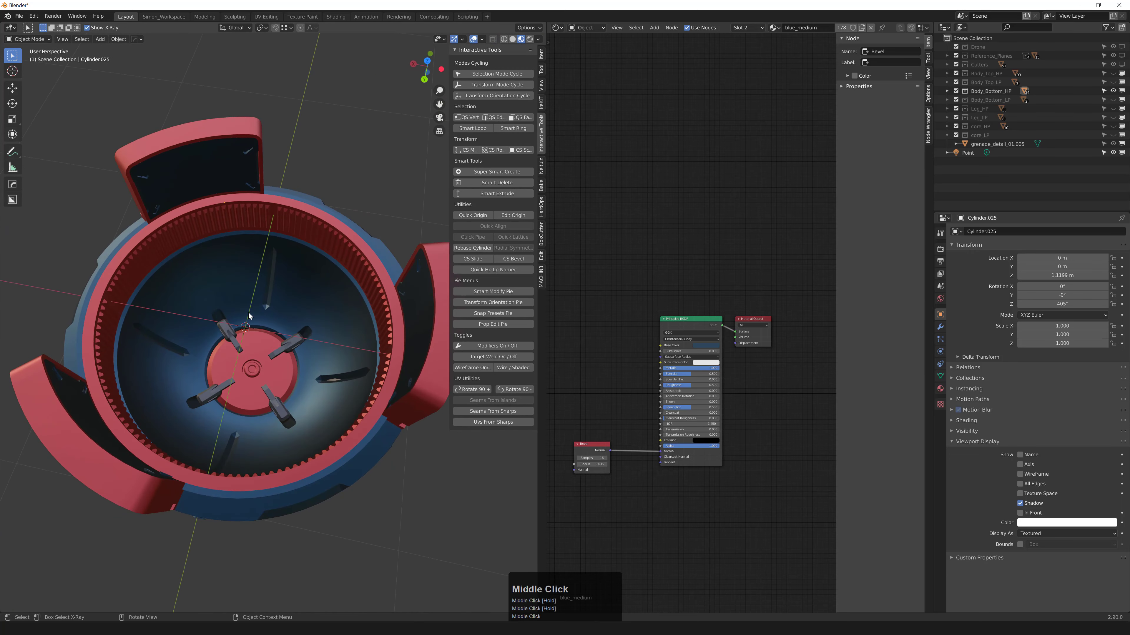
left_click(205, 249)
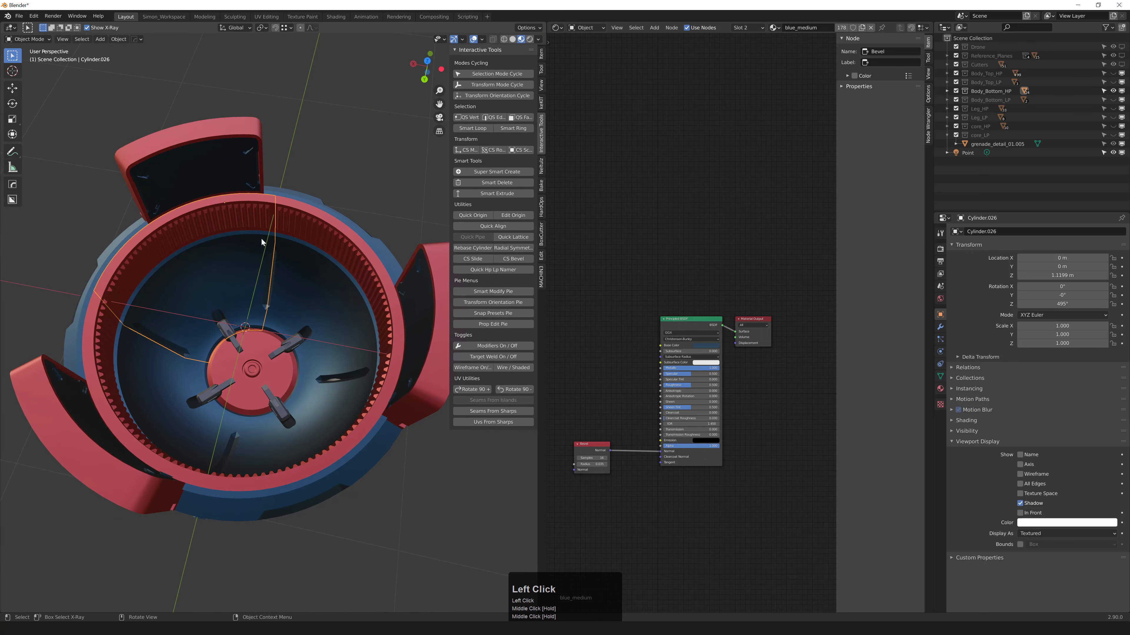
middle_click_drag(261, 242, 219, 213)
key("z")
left_click(269, 254)
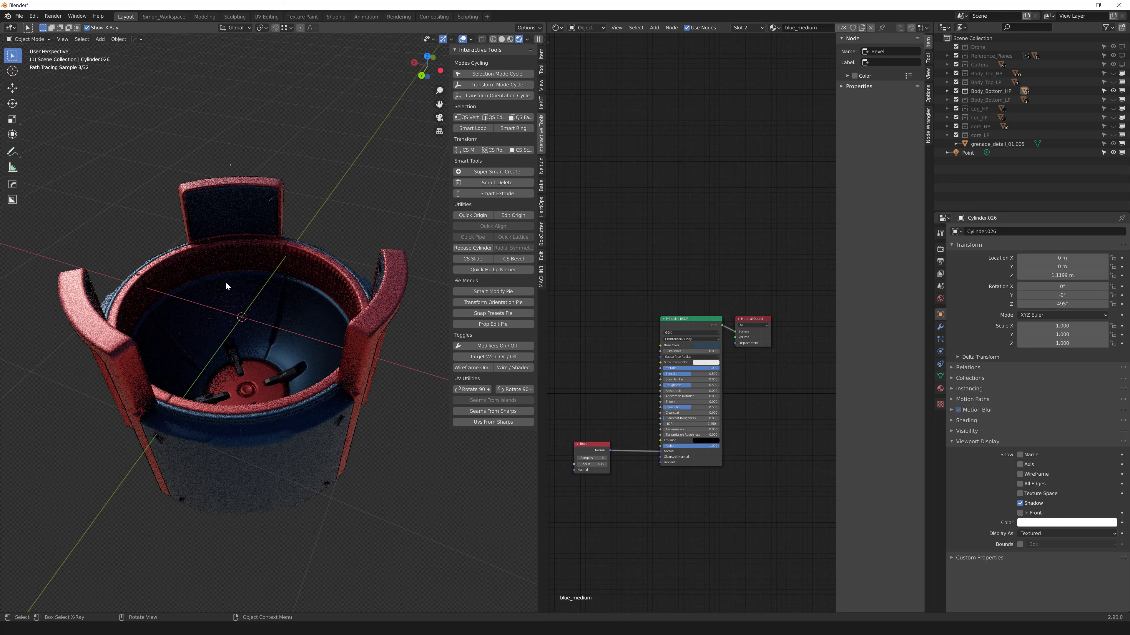
mouse_move(227, 277)
middle_mouse_down()
mouse_move(243, 248)
mouse_move(151, 313)
middle_mouse_up()
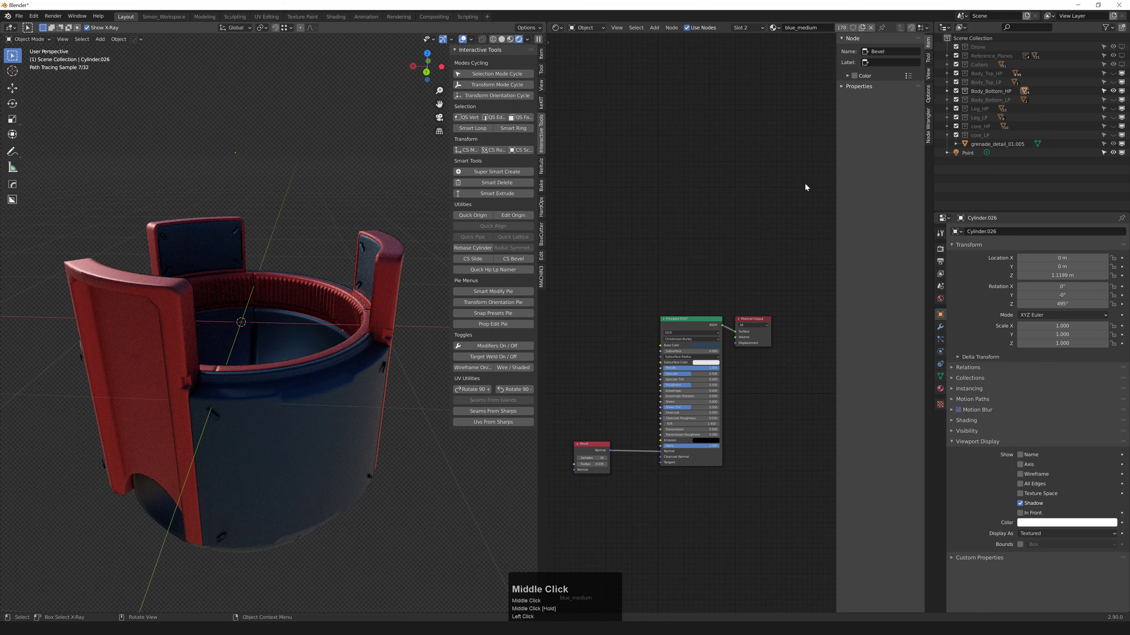
Select the three raised red outer panels of the body and assign them the metal_medium material.
left_click(147, 303)
left_click(386, 276, "shift")
left_click(181, 220, "shift")
middle_click_drag(198, 222, 202, 230, "shift")
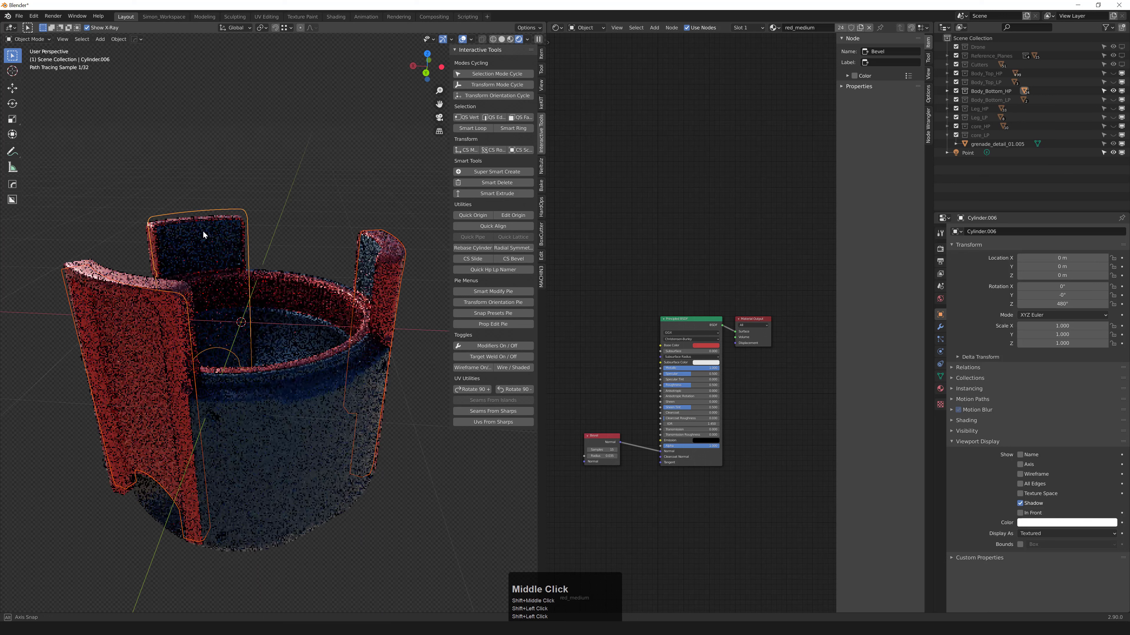
key("q")
mouse_move(201, 231)
left_click(267, 270)
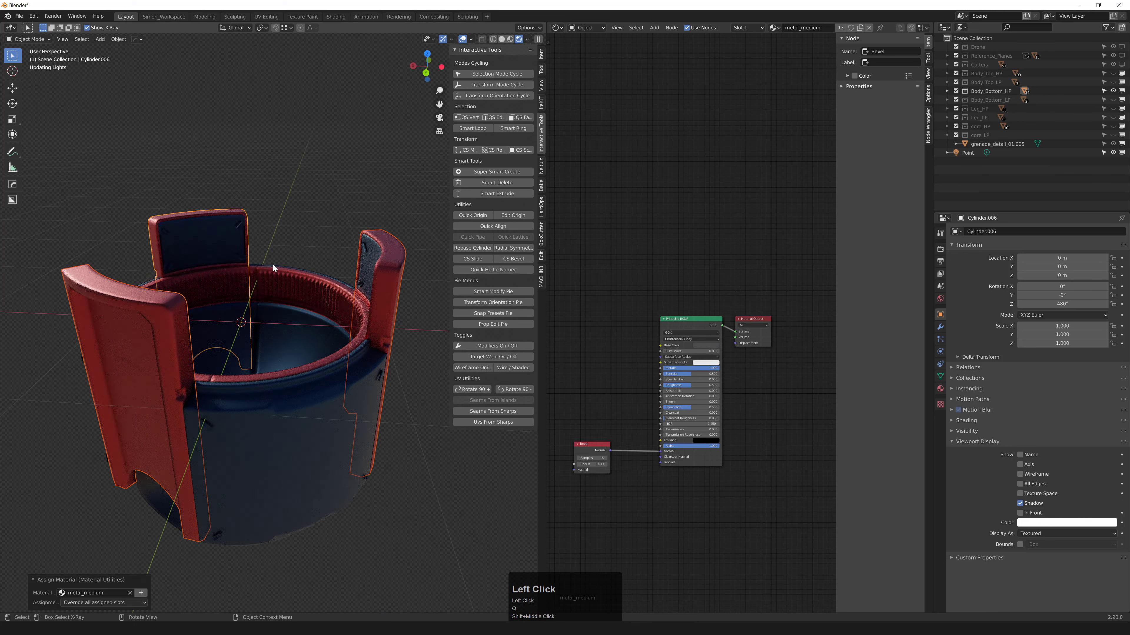
Select the inset plates on the inside of the three raised panels and assign them a blue material.
left_click(367, 263)
left_click(219, 244, "shift")
middle_click_drag(217, 244, 158, 241)
left_click(163, 231, "shift")
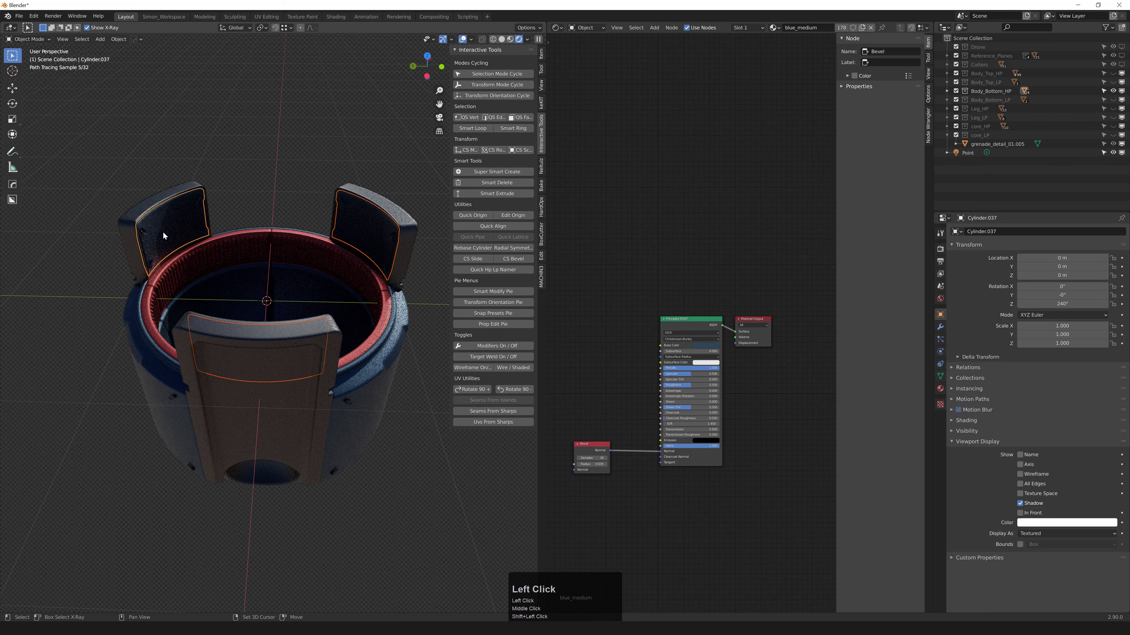
key("q")
mouse_move(182, 237)
left_click(223, 262)
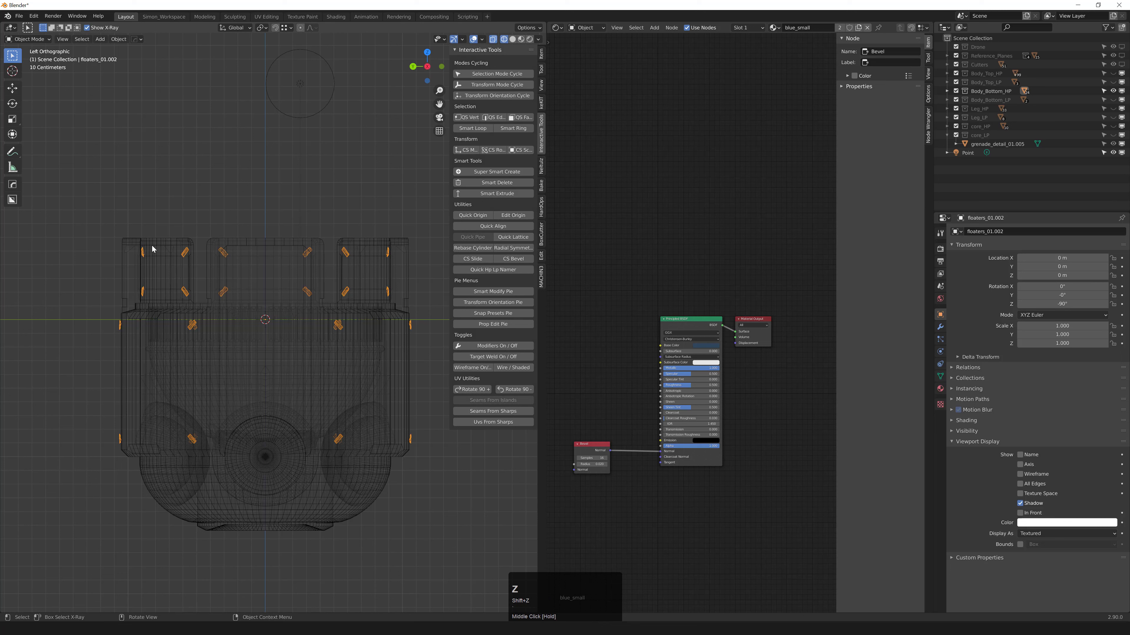
Select all floaters on the three raised upper panels in the mesh and separate them into their own object.
key("Tab")
key("3")
left_click_drag(67, 200, 435, 307)
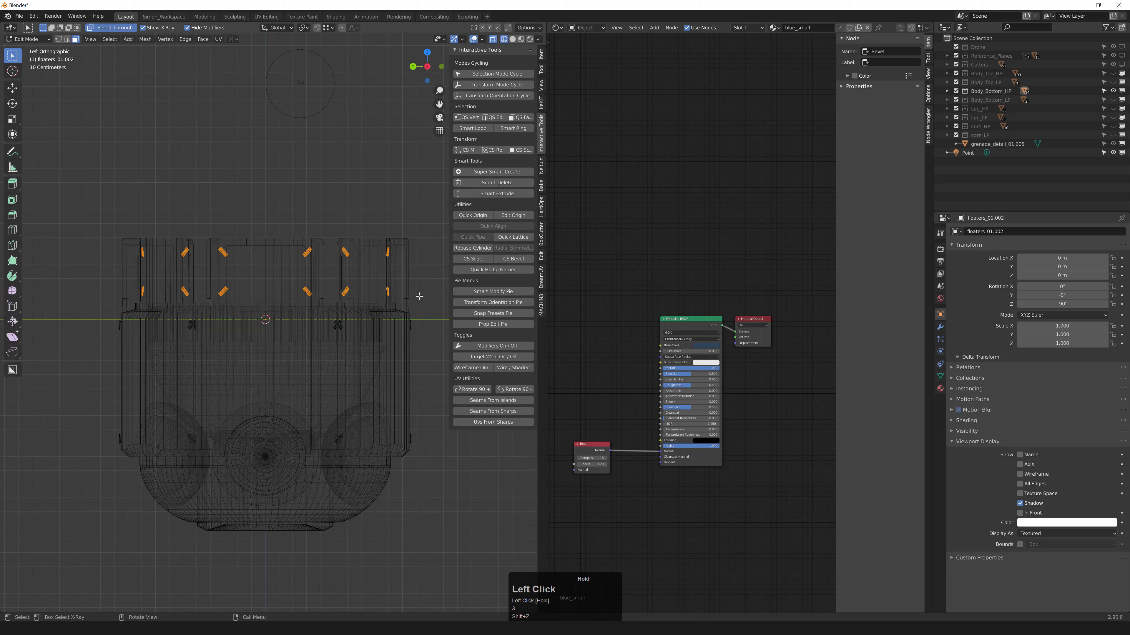
key("ctrl+l")
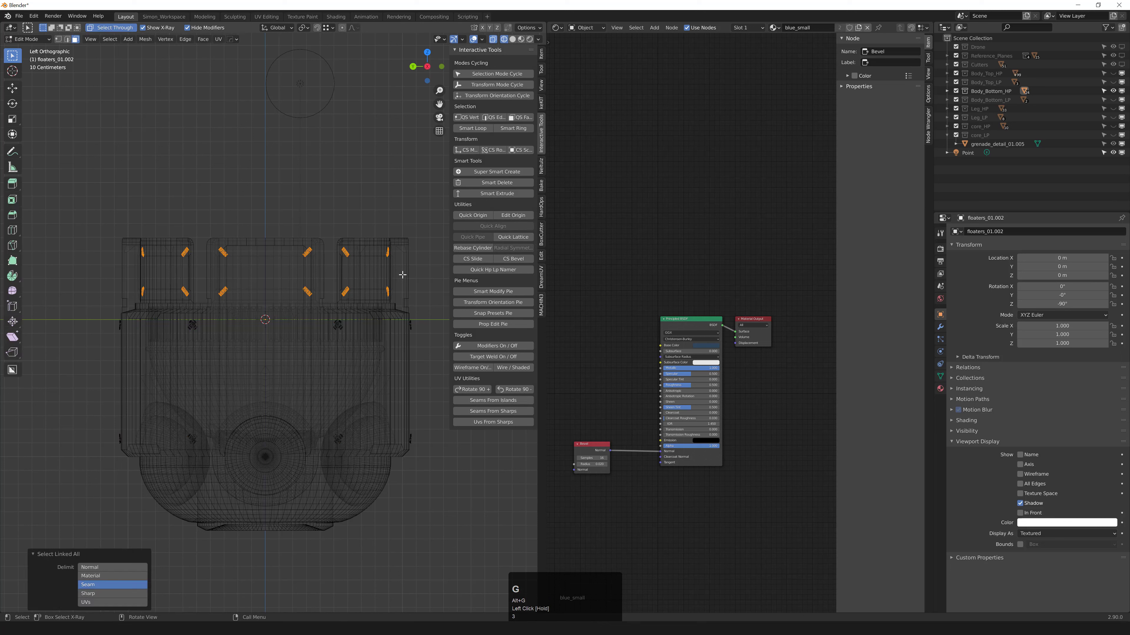
middle_click_drag(246, 290, 283, 287)
key("p")
left_click(283, 287)
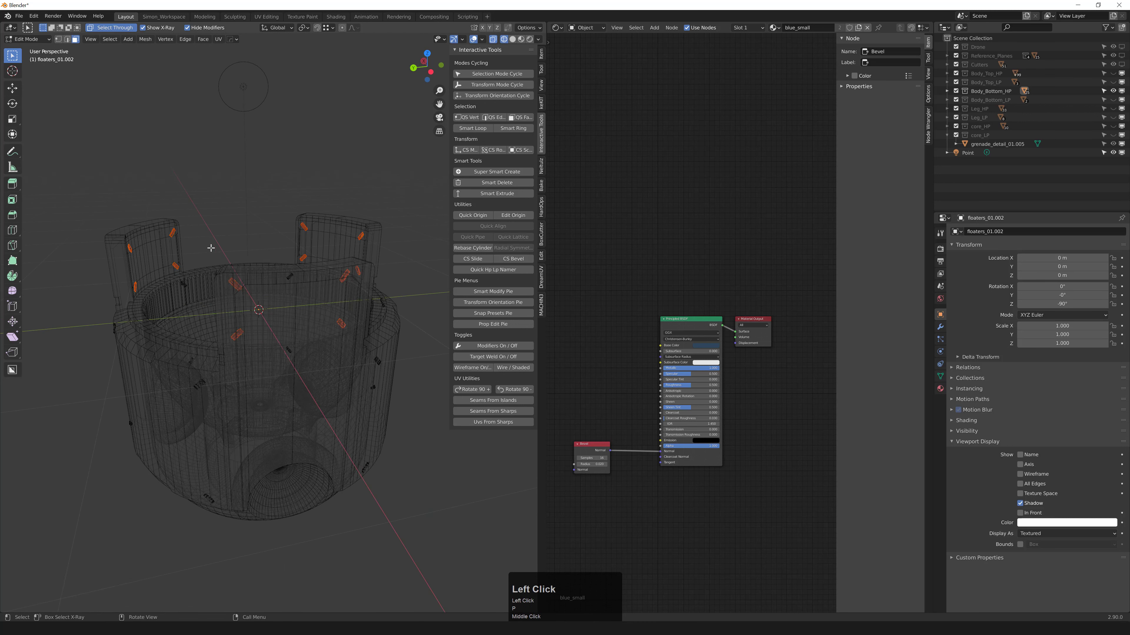
Return to Object Mode, select the separated upper floaters and assign them the metal_small material.
key("Tab")
left_click(173, 230)
left_click(174, 235)
key("z")
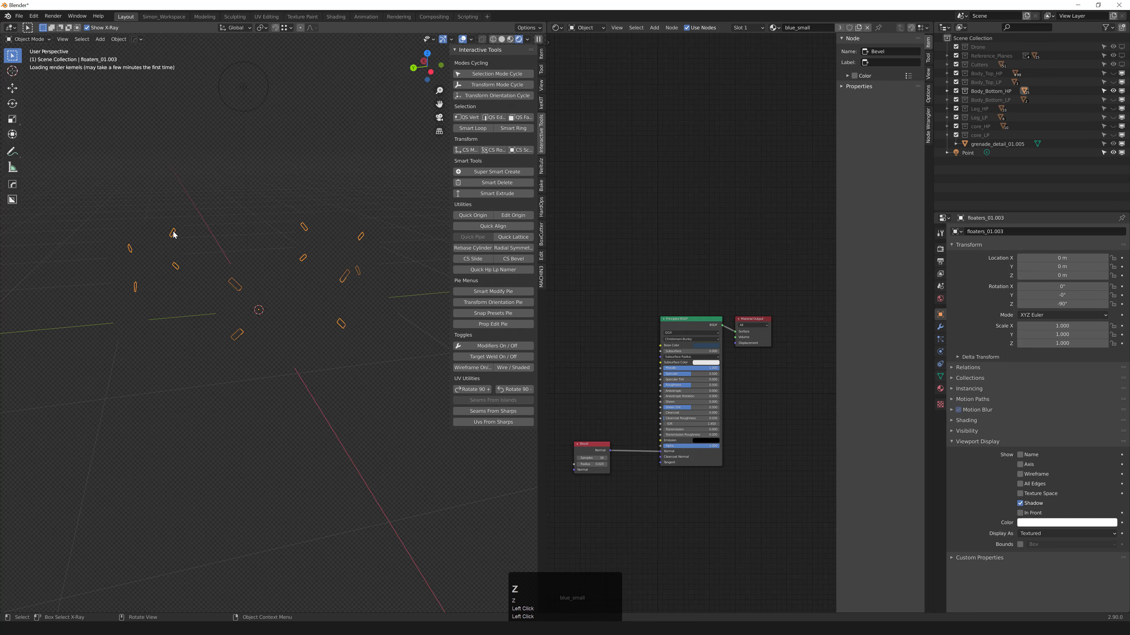
key("shift+z")
key("z")
key("shift+z")
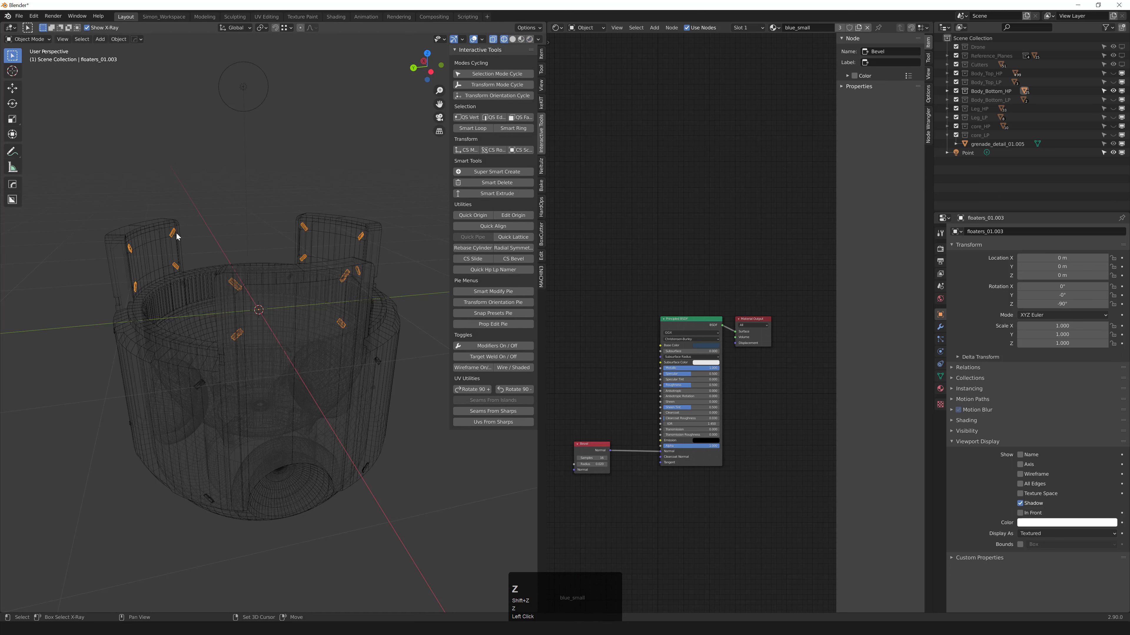
key("shift+z")
key("shift+q")
mouse_move(178, 236)
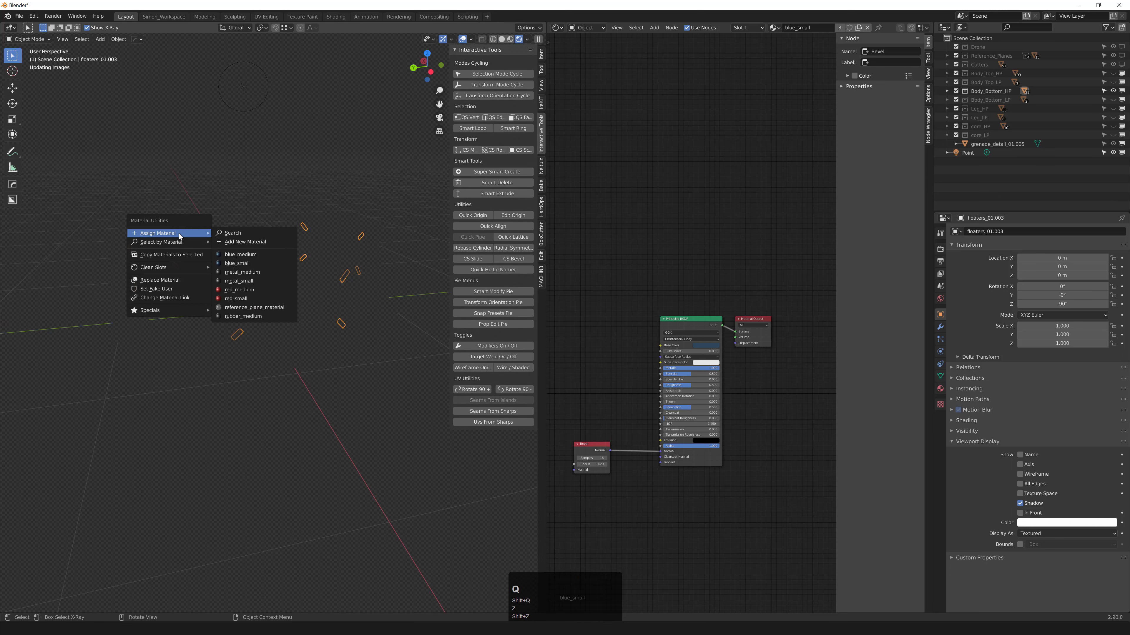
left_click(251, 282)
left_click(229, 243)
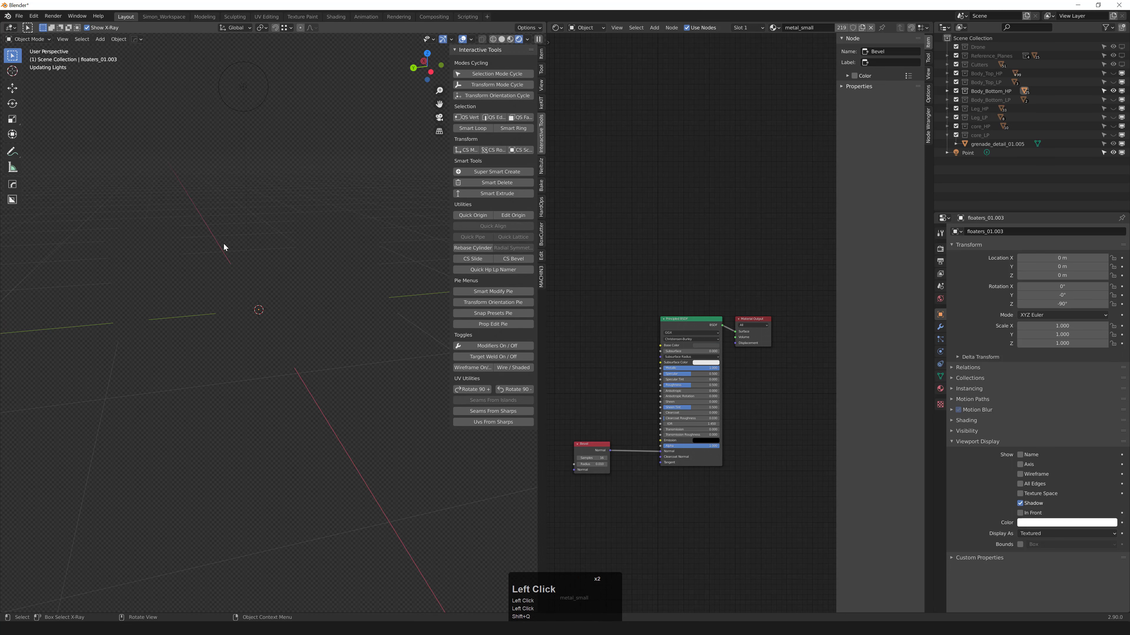
Examine the rendered lower body from several angles to check the materials on the panels and floaters.
middle_click_drag(282, 232, 282, 227)
key("z")
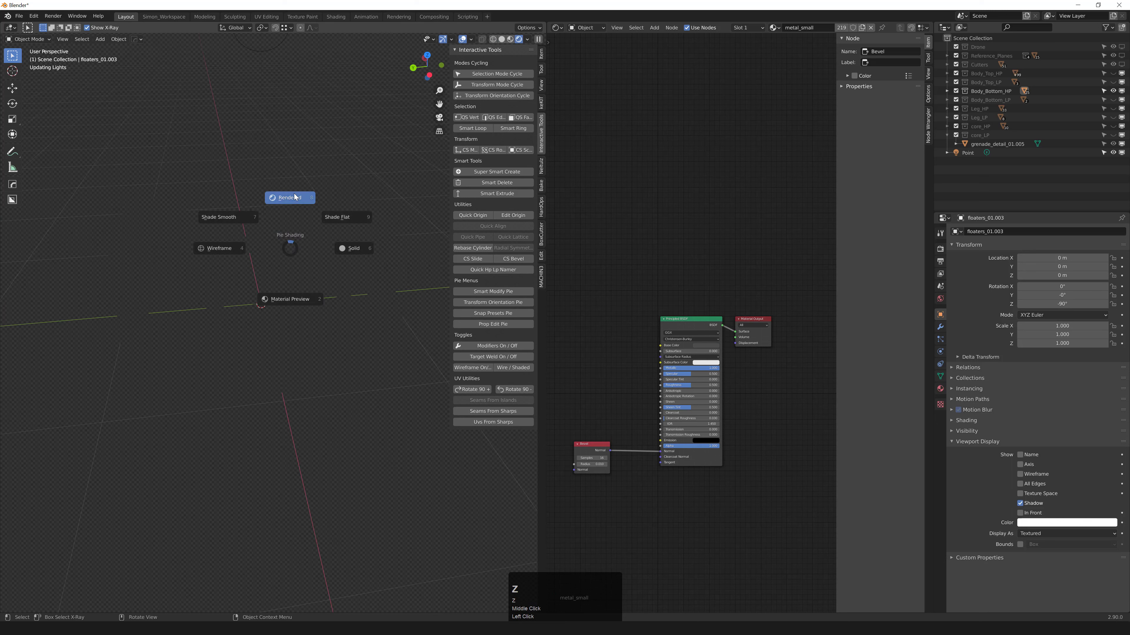
mouse_move(186, 224)
middle_mouse_down()
mouse_move(144, 217)
mouse_move(235, 246)
mouse_move(252, 235)
mouse_move(251, 260)
middle_mouse_up()
scroll(265, 237, "down", 5)
middle_click_drag(200, 267, 223, 288)
mouse_move(398, 294)
middle_mouse_down()
mouse_move(227, 310)
mouse_move(246, 246)
mouse_move(301, 281)
mouse_move(302, 239)
mouse_move(293, 265)
middle_mouse_up()
scroll(301, 281, "down", 3)
scroll(292, 281, "up", 3)
scroll(296, 272, "down", 4)
scroll(292, 265, "up", 4)
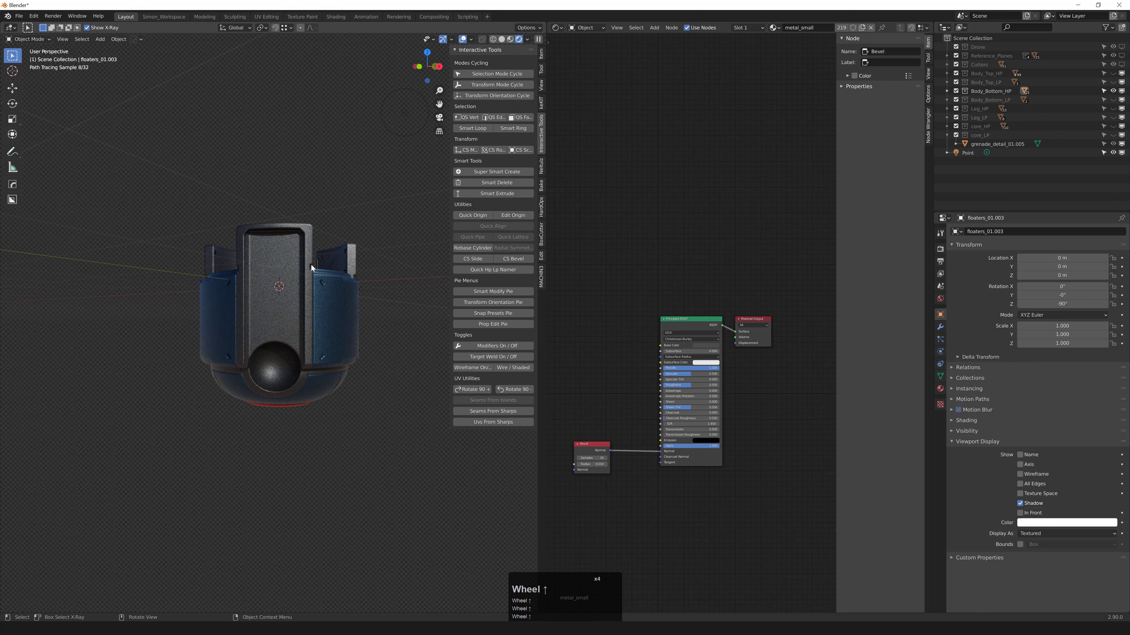
Show the Body_Top_HP, Leg_HP and core_HP collections alongside the lower body.
left_click(1113, 74)
left_click(1113, 108)
left_click(1113, 127)
middle_click_drag(284, 232, 255, 345)
scroll(188, 313, "down", 1)
scroll(298, 358, "up", 6)
scroll(314, 373, "down", 4)
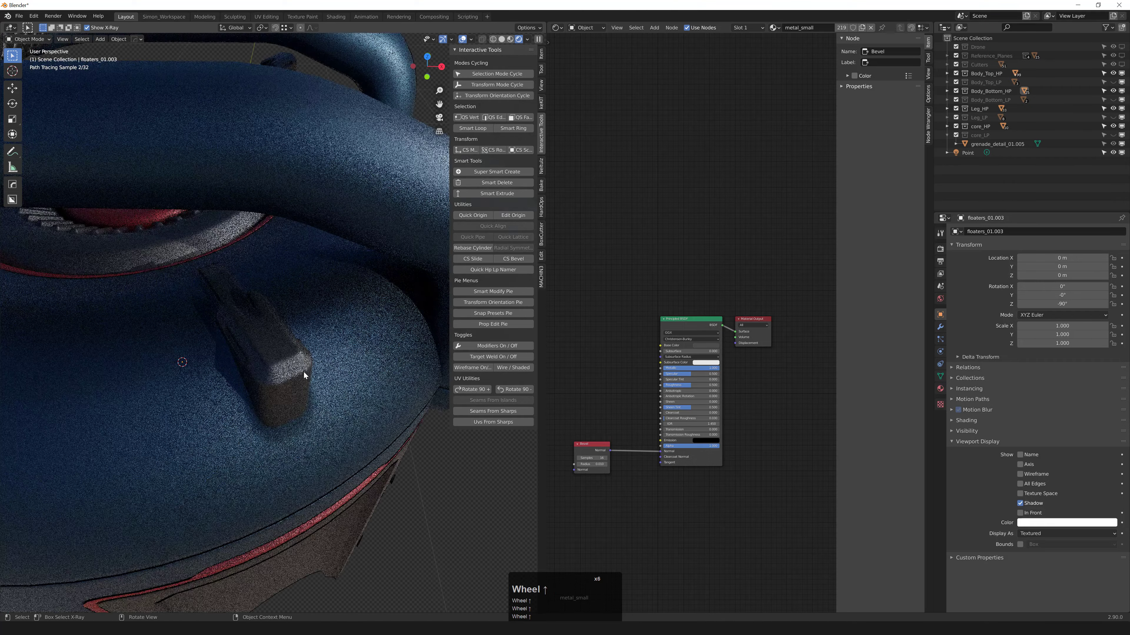
Make the detail pieces on the top body the active object and review the materials around the whole grenade.
left_click(303, 372)
scroll(303, 372, "down", 2)
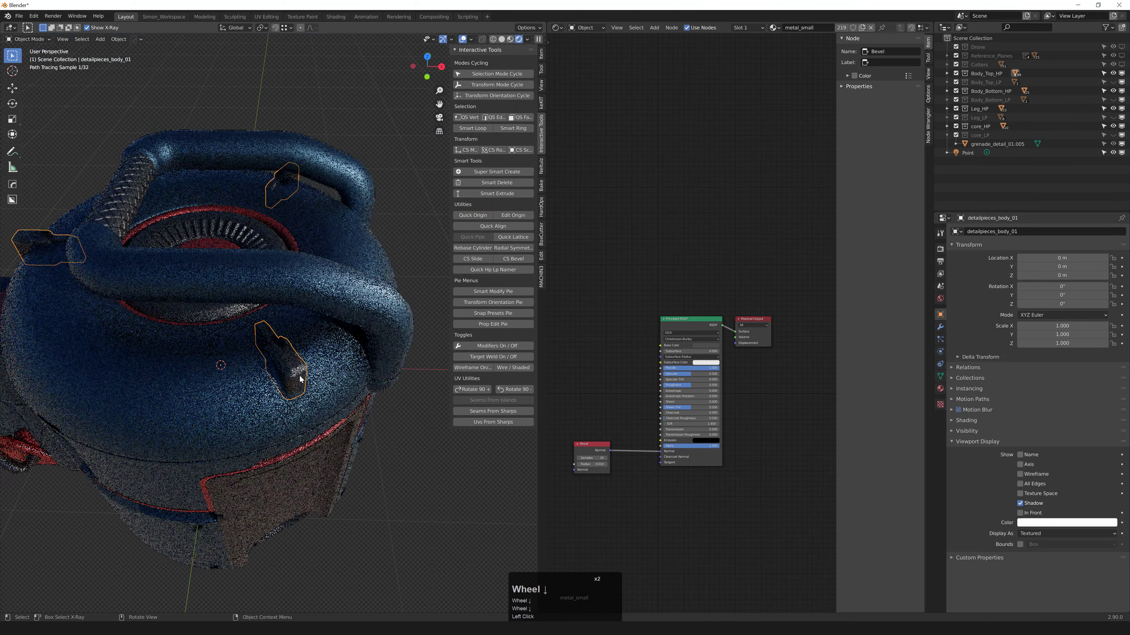
left_click(422, 200)
scroll(329, 234, "down", 5)
mouse_move(328, 236)
middle_mouse_down()
mouse_move(320, 279)
mouse_move(295, 241)
mouse_move(238, 287)
mouse_move(281, 295)
middle_mouse_up()
scroll(268, 263, "up", 2)
middle_click_drag(291, 288, 262, 323)
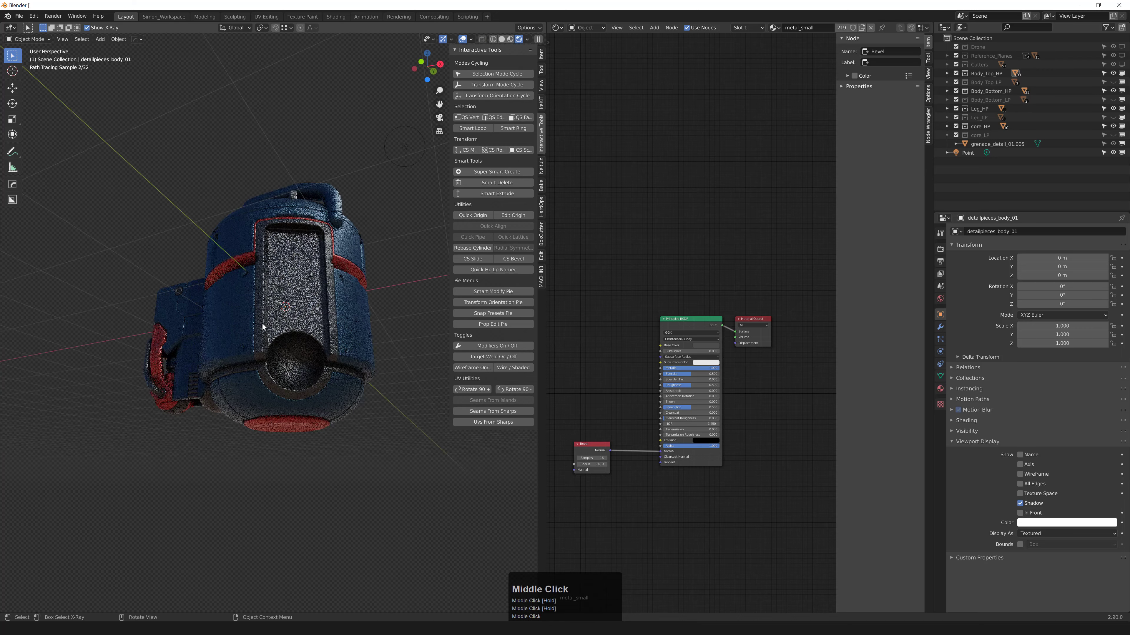
middle_click_drag(301, 292, 229, 313)
Display the Outliner's Blender File data, expand Materials and duplicate the metal_small material.
left_click(961, 28)
left_click(972, 75)
left_click(947, 92)
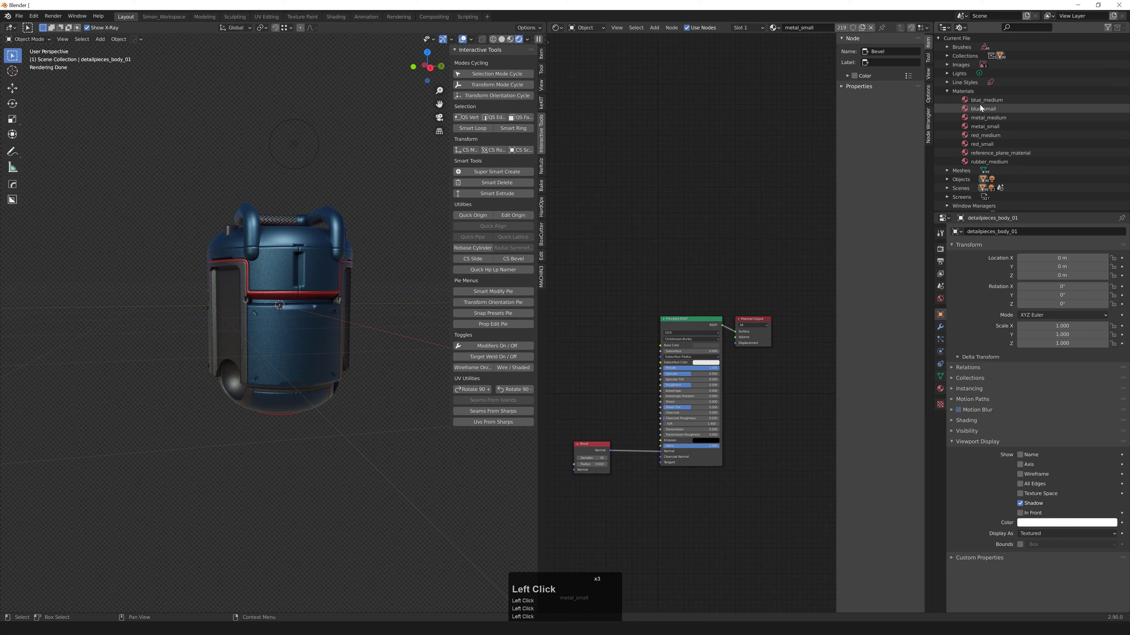
left_click(988, 128)
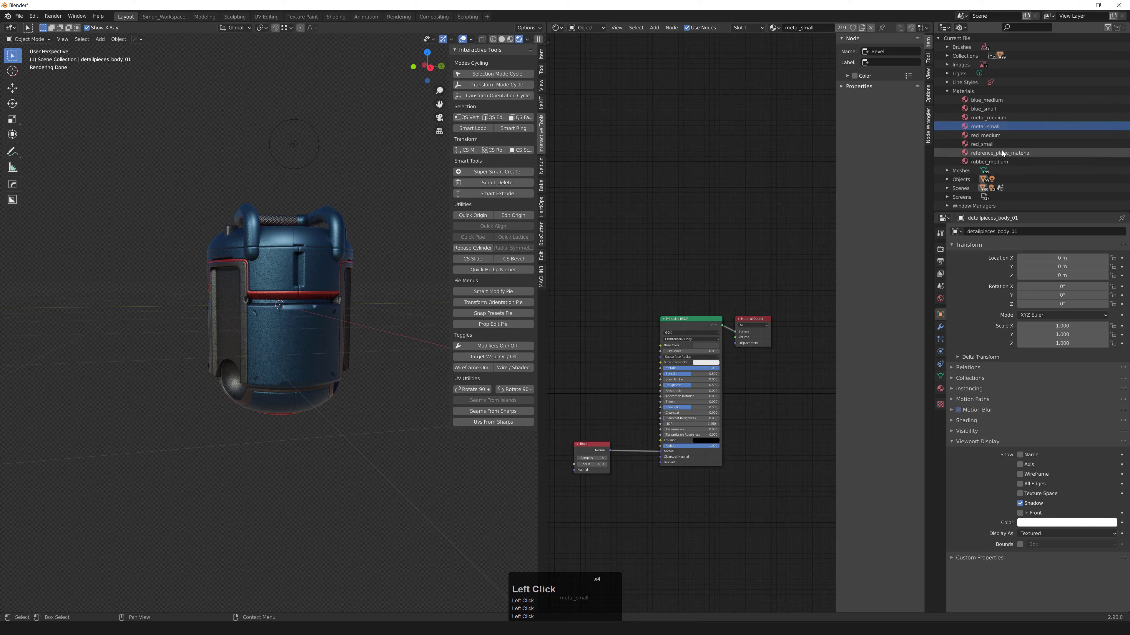
key("ctrl+c")
key("ctrl+v")
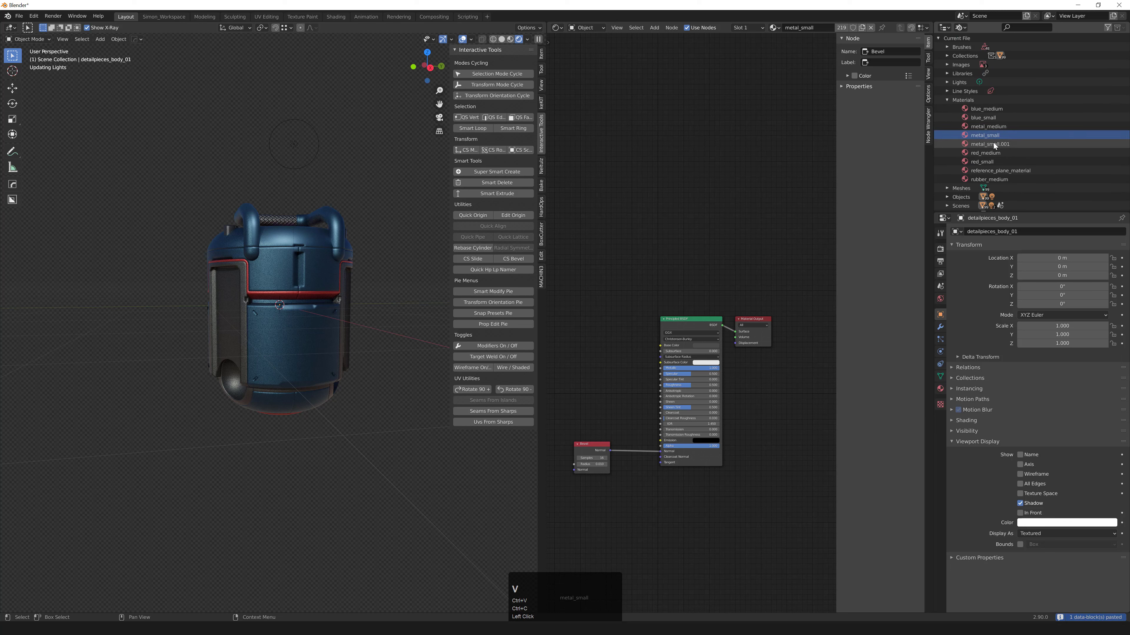
Rename the duplicated metal_small material as glow.
left_click(993, 143)
left_click(994, 143)
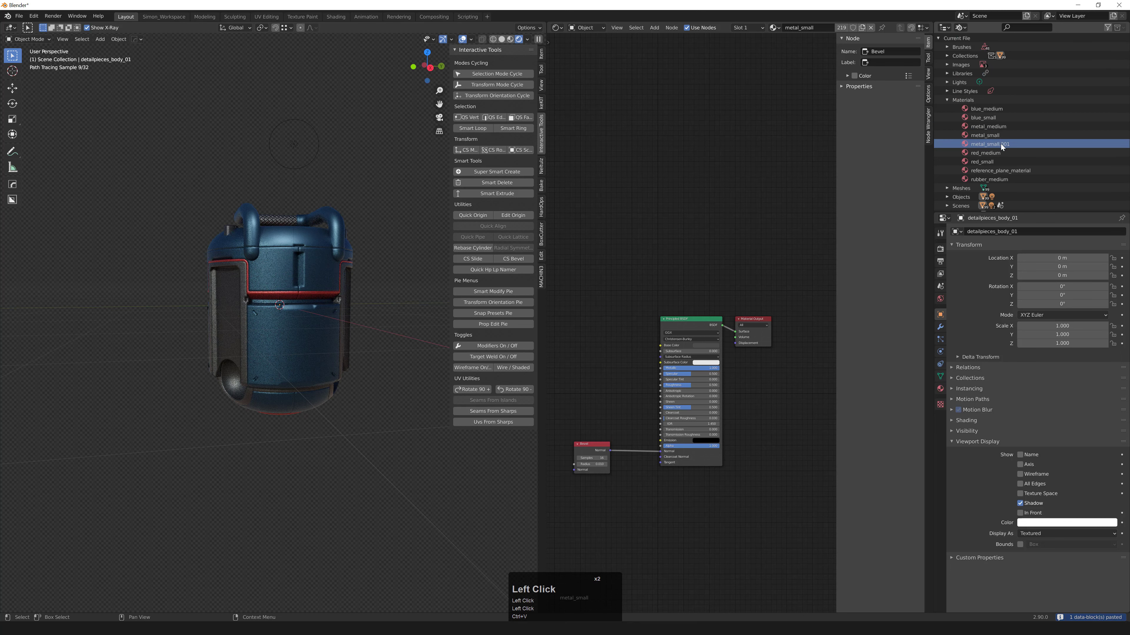
double_click(1001, 144)
type("glow")
key("Return")
left_click(734, 159)
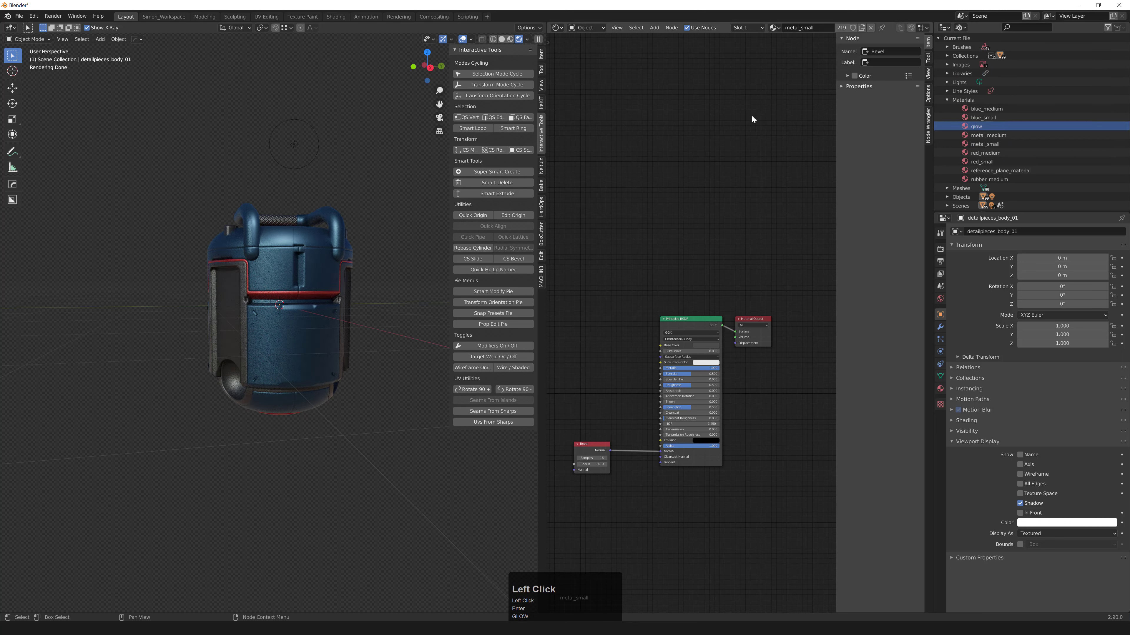
Assign the glow material to the active body detail pieces so its nodes can be edited.
left_click(775, 28)
left_click(796, 67)
scroll(681, 376, "up", 1)
mouse_move(318, 306)
middle_mouse_down()
mouse_move(349, 328)
mouse_move(315, 330)
mouse_move(491, 331)
middle_mouse_up()
scroll(268, 228, "up", 2)
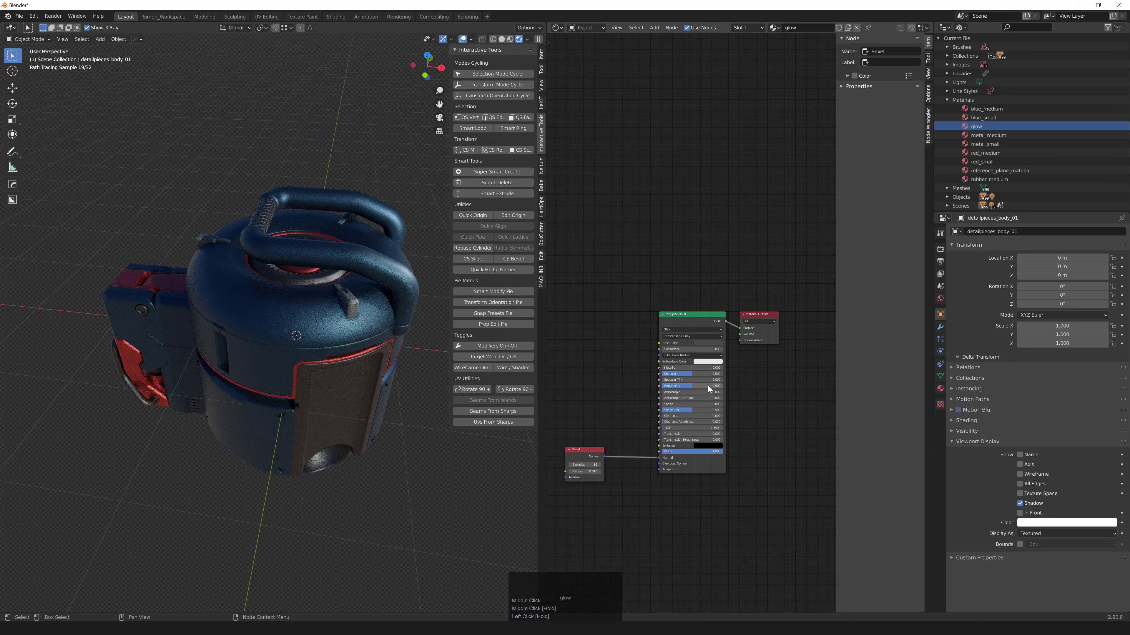
Set the glow material's emission value to 0.5 and raise its base colour to white.
left_click(704, 445)
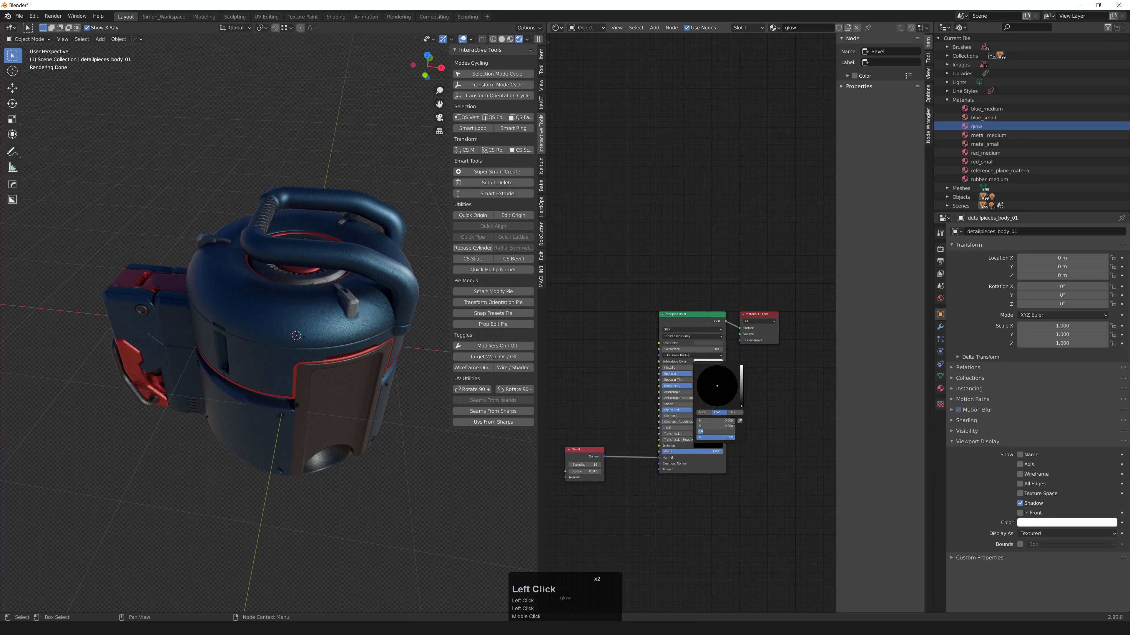
type(".5")
key("KP_Enter")
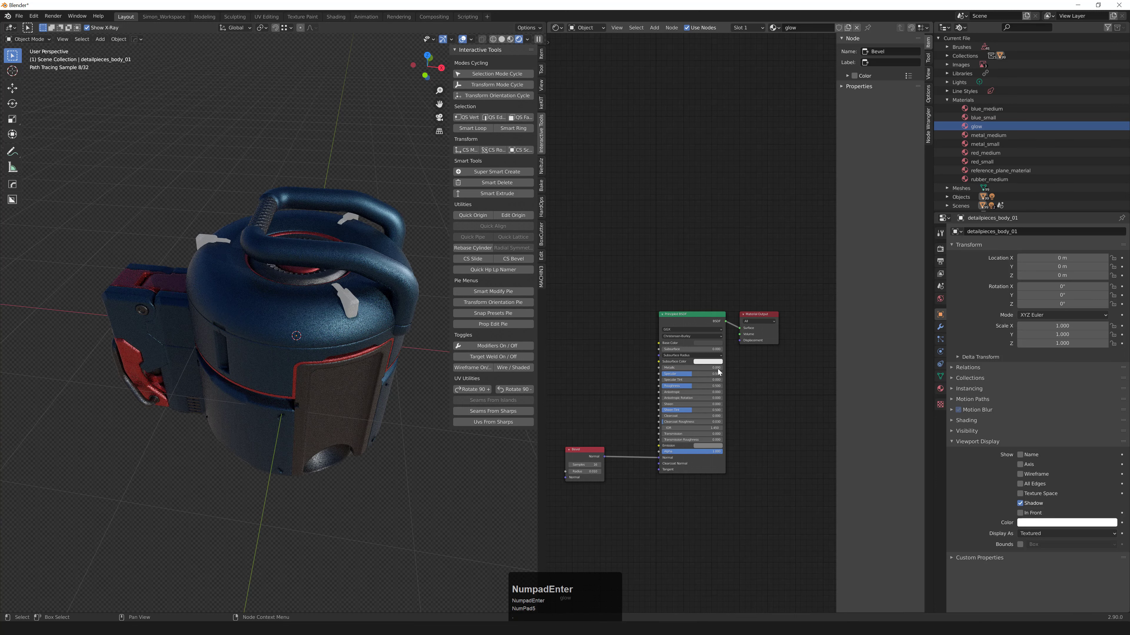
left_click(713, 344)
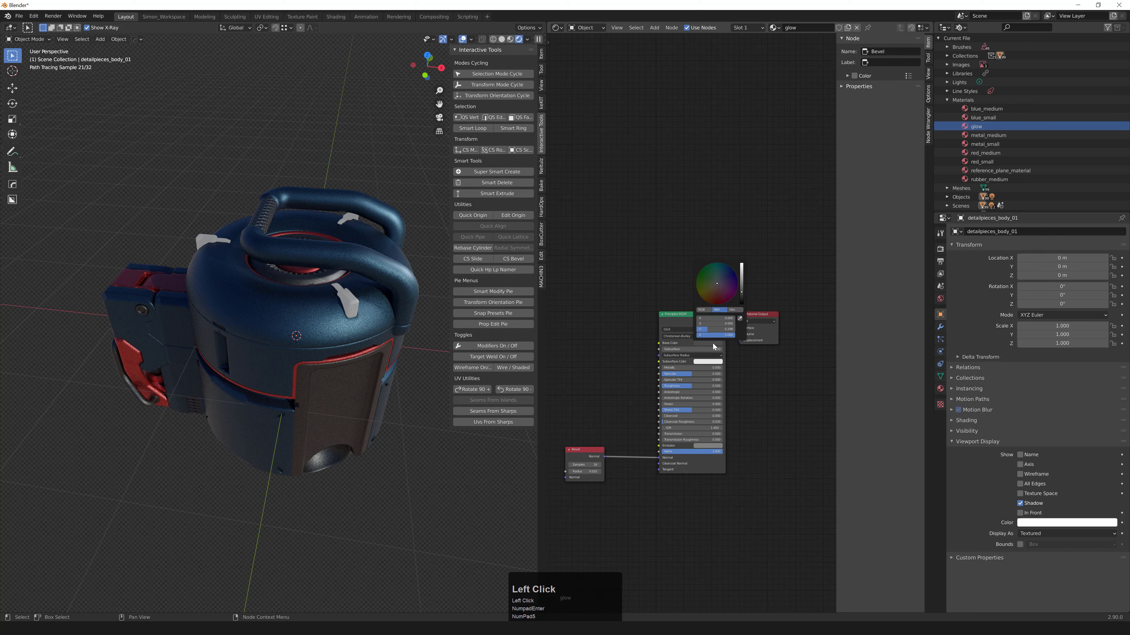
left_click_drag(742, 277, 742, 261)
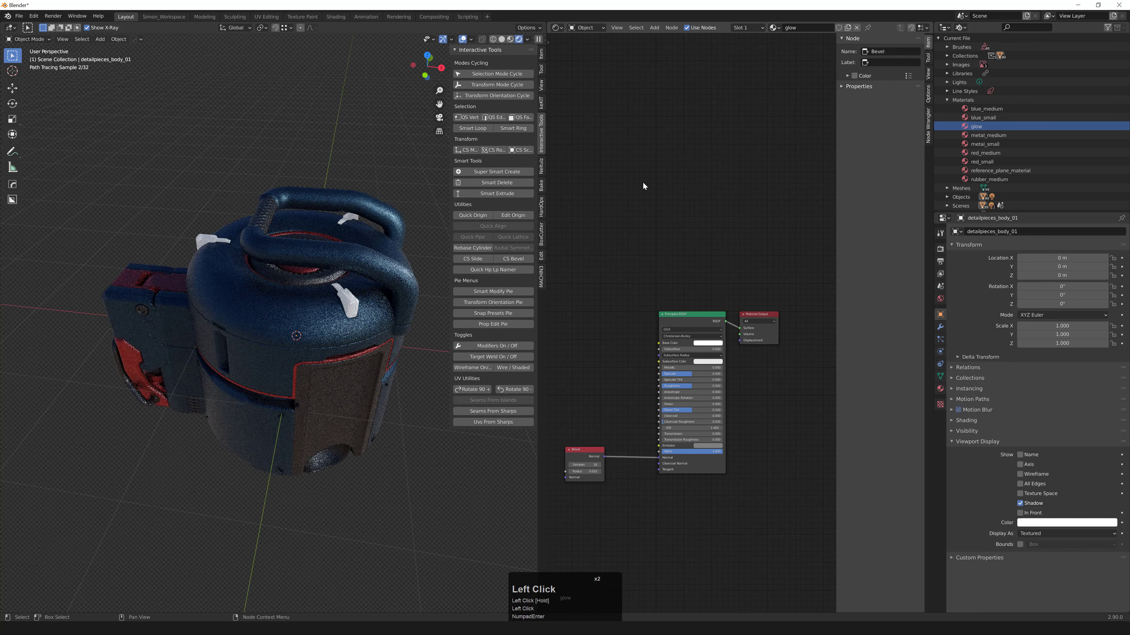
Select the detail pieces on the top body and reassign the metal_small material to them.
middle_click_drag(245, 335, 374, 338)
scroll(289, 309, "down", 2)
scroll(296, 271, "up", 5)
left_click(376, 341)
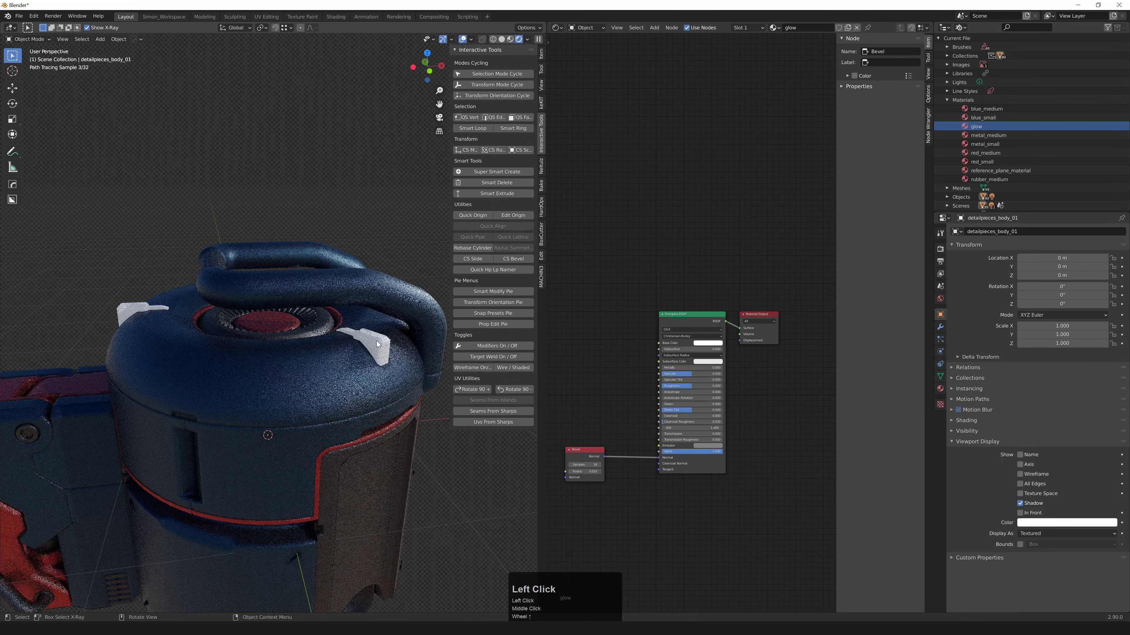
key("q")
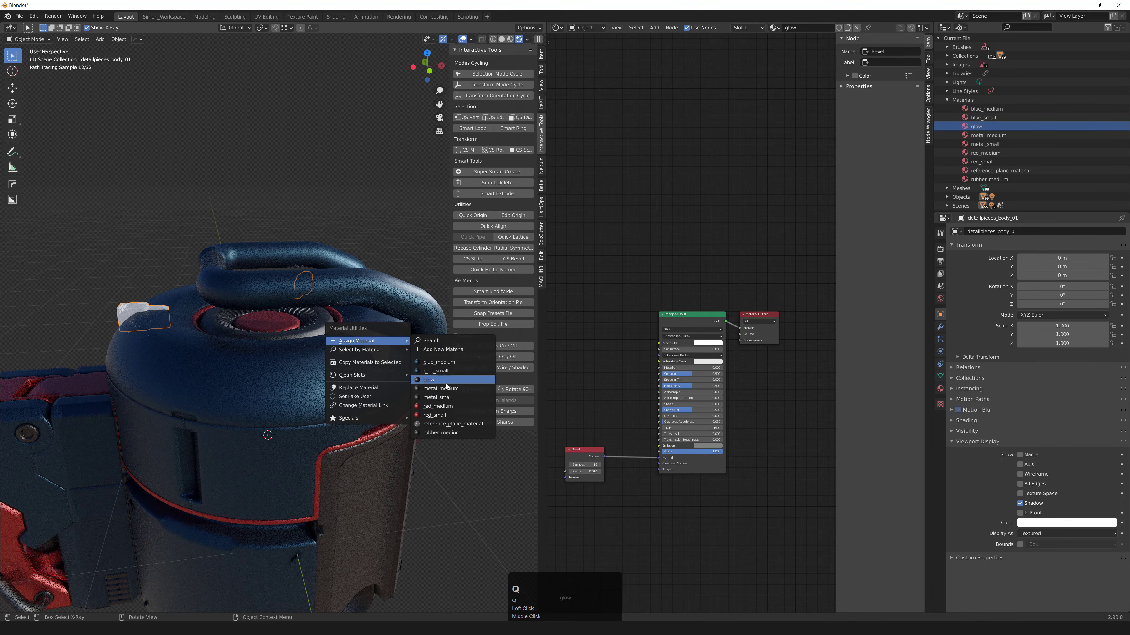
left_click(445, 398)
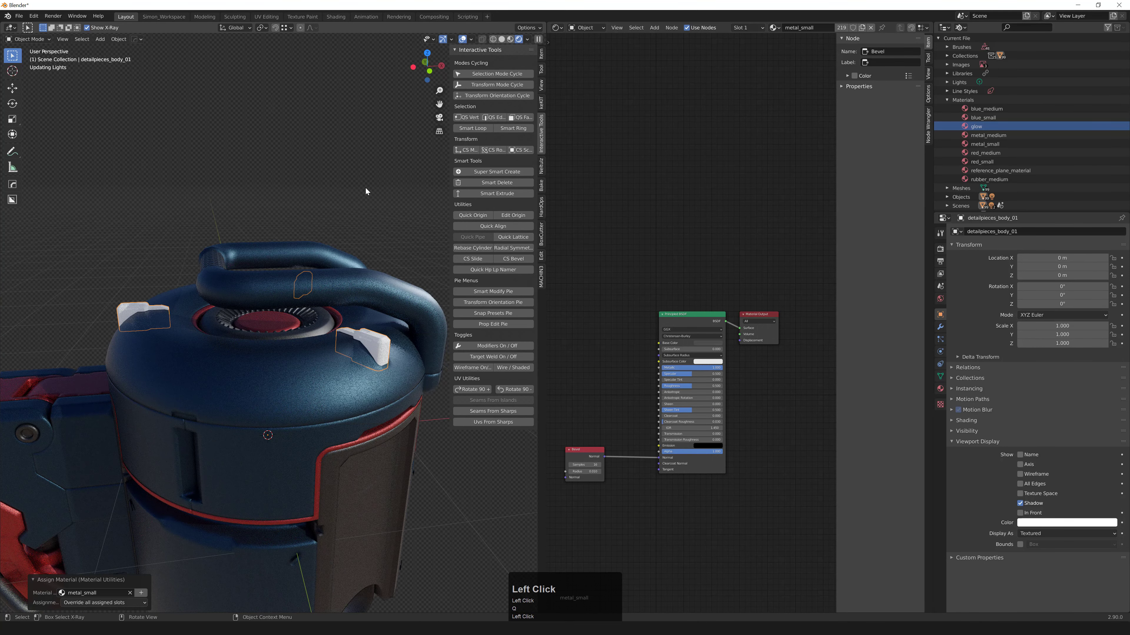
left_click(405, 245)
Preview the glow material on the body's detail pieces, and switch them back to metal_small.
left_click(776, 28)
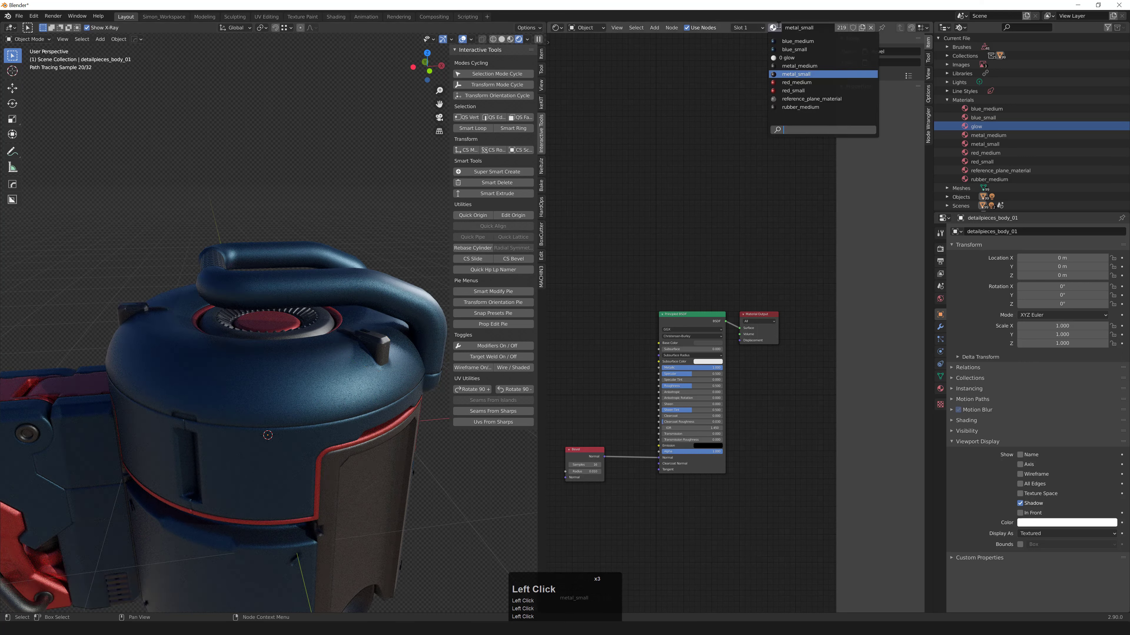
left_click(785, 59)
middle_click_drag(308, 361, 329, 362)
scroll(326, 363, "down", 4)
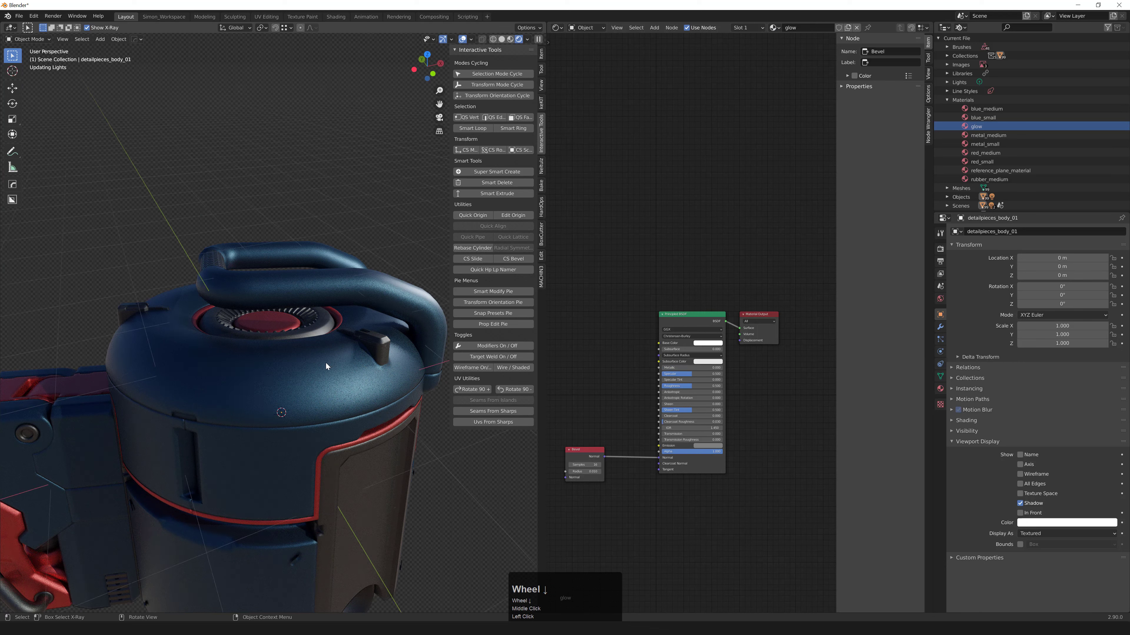
scroll(317, 369, "up", 2)
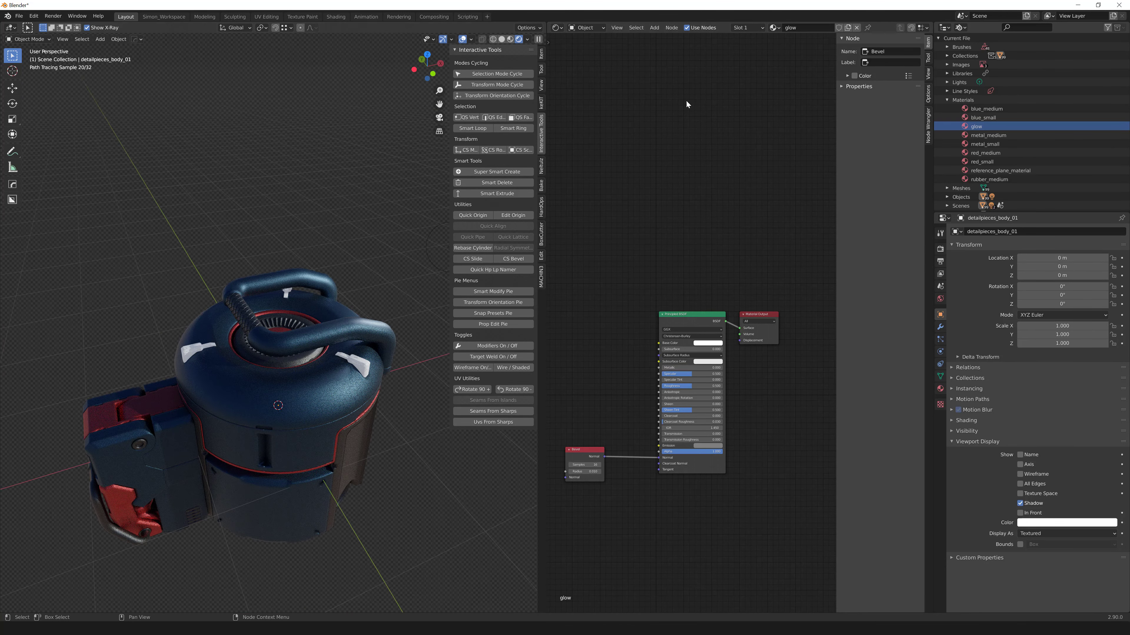
left_click(364, 363)
left_click(774, 27)
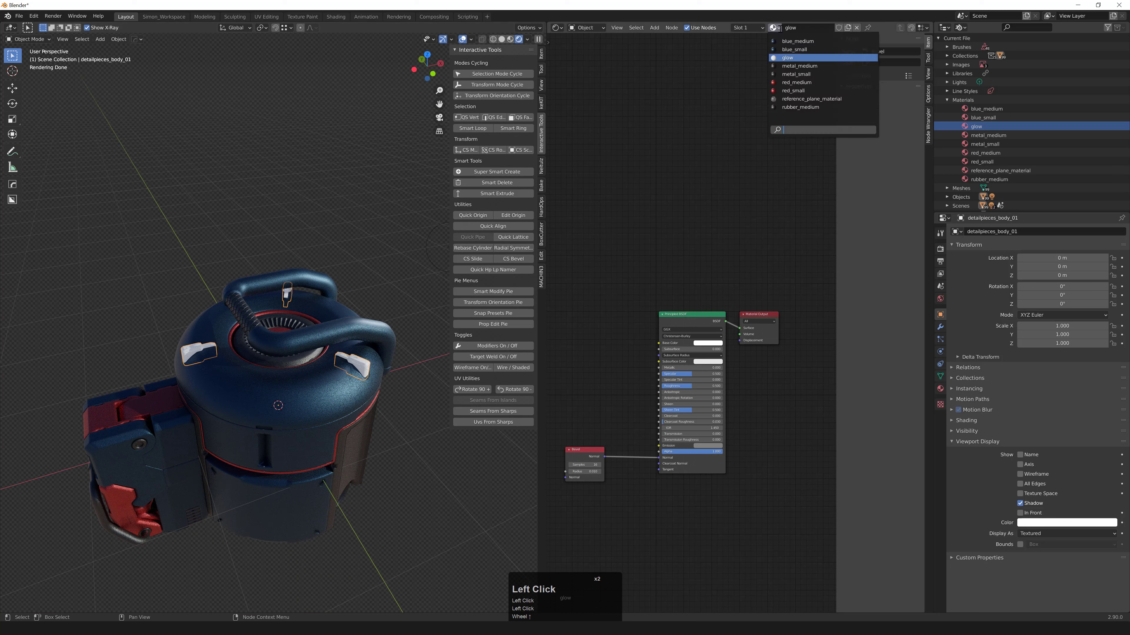
left_click(795, 74)
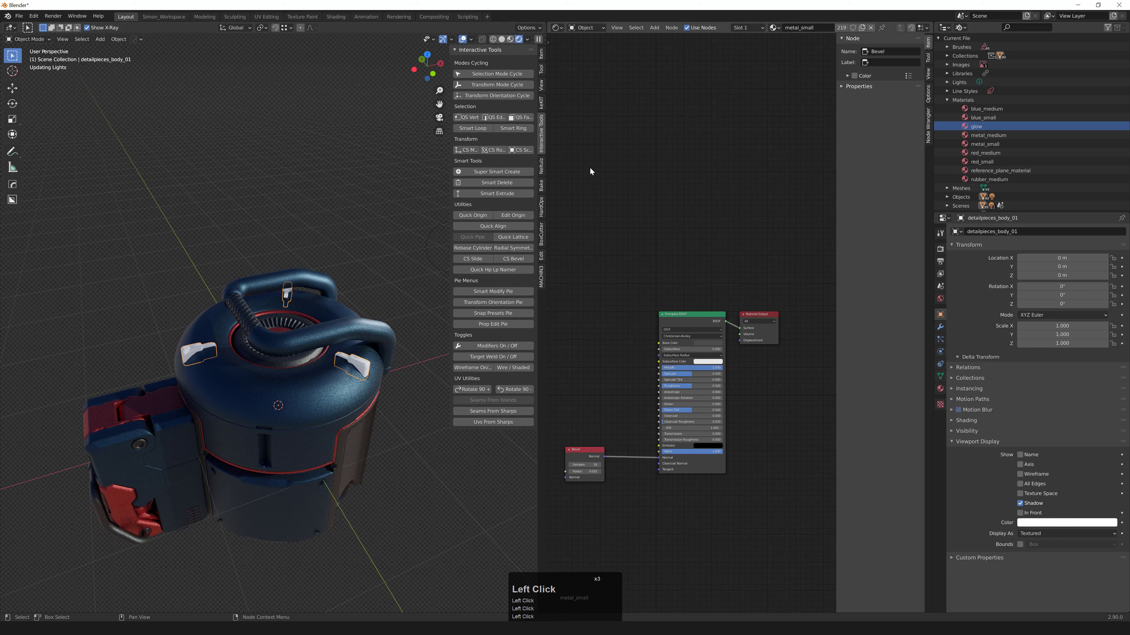
left_click(384, 199)
Isolate the leg's red ball joint and bring its side with the three small notches into view.
middle_click_drag(357, 248, 214, 426, "shift")
scroll(213, 428, "up", 3)
left_click(178, 474)
key("shift+h")
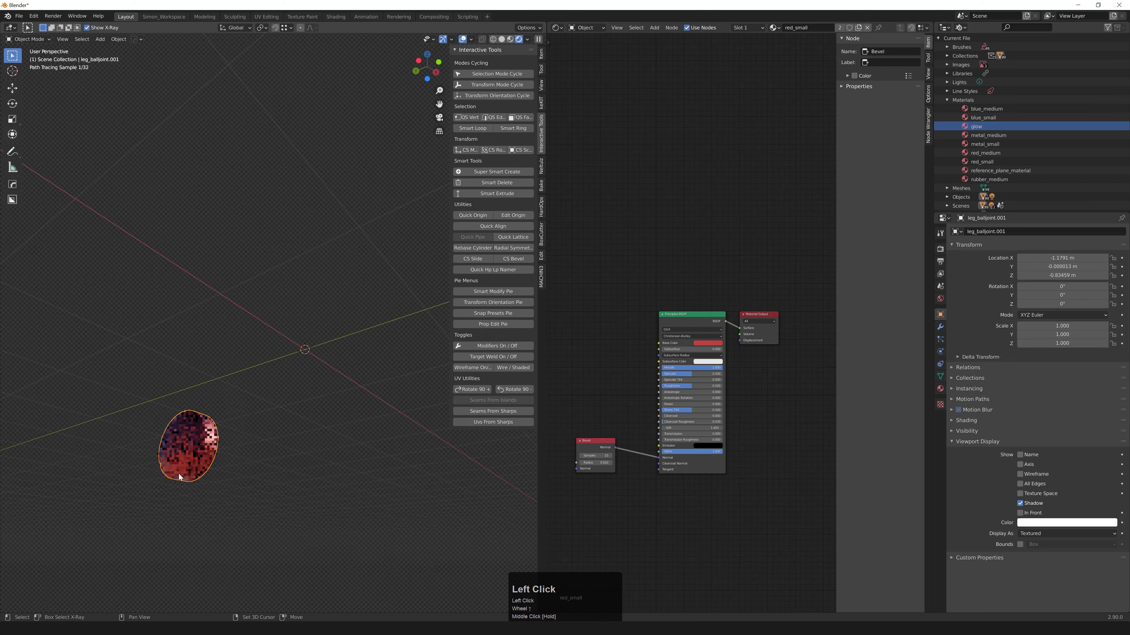
middle_click_drag(178, 474, 351, 477)
scroll(351, 477, "up", 3)
middle_click_drag(421, 479, 234, 427)
scroll(234, 427, "up", 3)
Select the three small notch faces around the ball joint and assign them the glow material.
key("Tab")
left_click(144, 521)
left_click(310, 507, "shift")
left_click(234, 368, "shift")
key("shift+q")
left_click(313, 407)
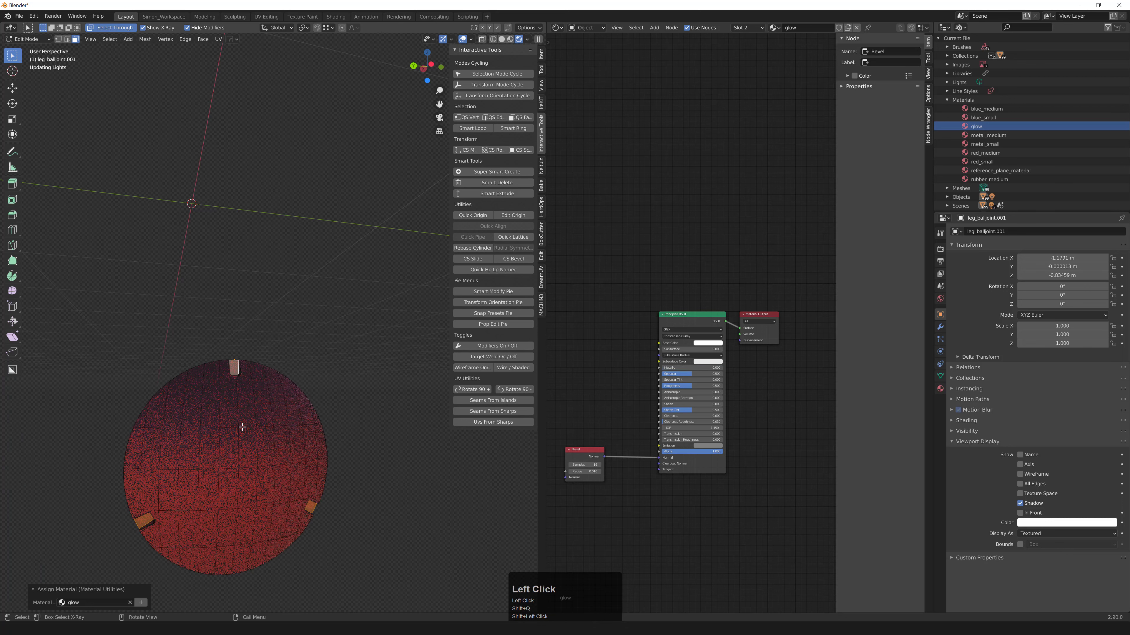
Return to Object Mode and reveal all hidden grenade parts.
key("Tab")
left_click(301, 372)
scroll(303, 401, "down", 3)
key("alt+h")
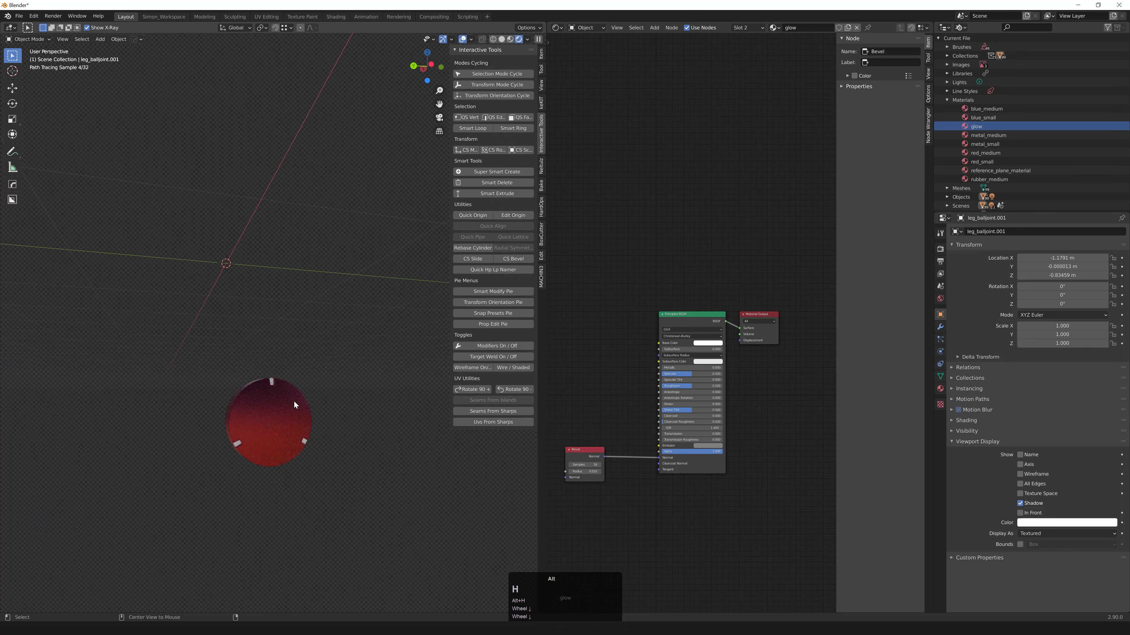
scroll(294, 365, "down", 4)
middle_click(291, 322)
middle_click_drag(291, 322, 324, 307)
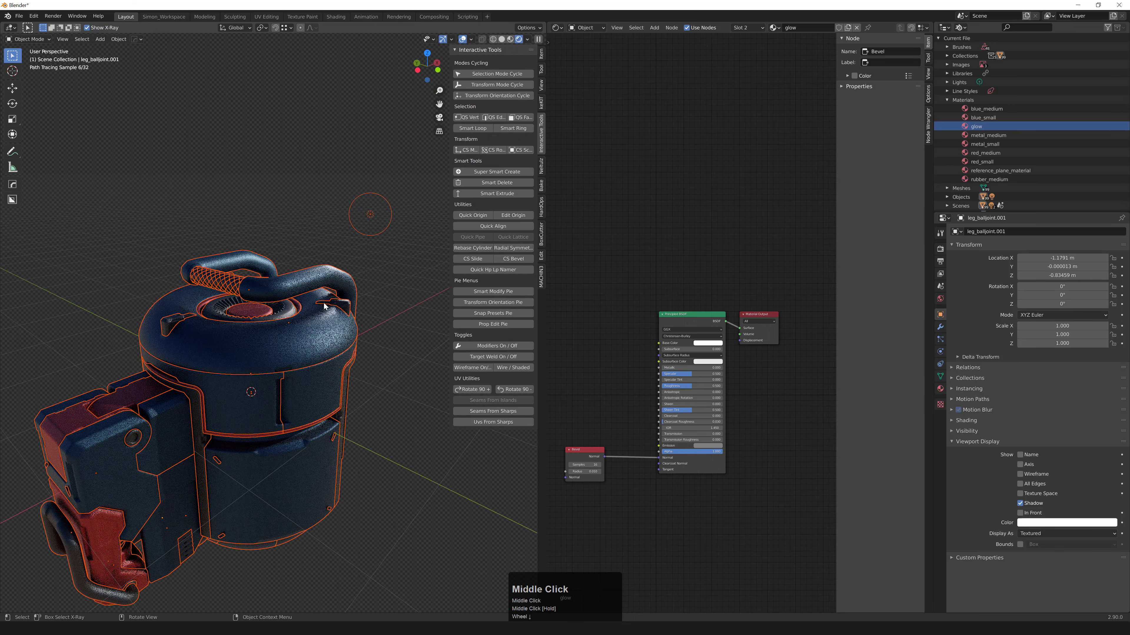
Isolate the detail pieces around the grenade body and show them in Solid shading.
left_click(169, 321)
key("shift+h")
scroll(168, 321, "up", 6)
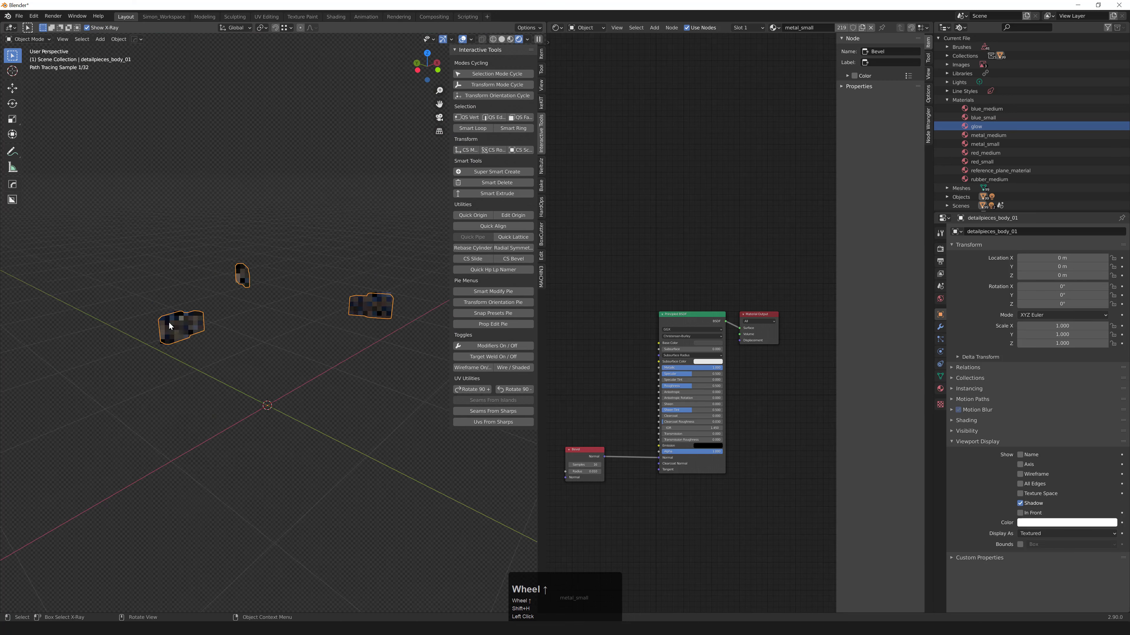
middle_click_drag(189, 312, 247, 451)
key("z")
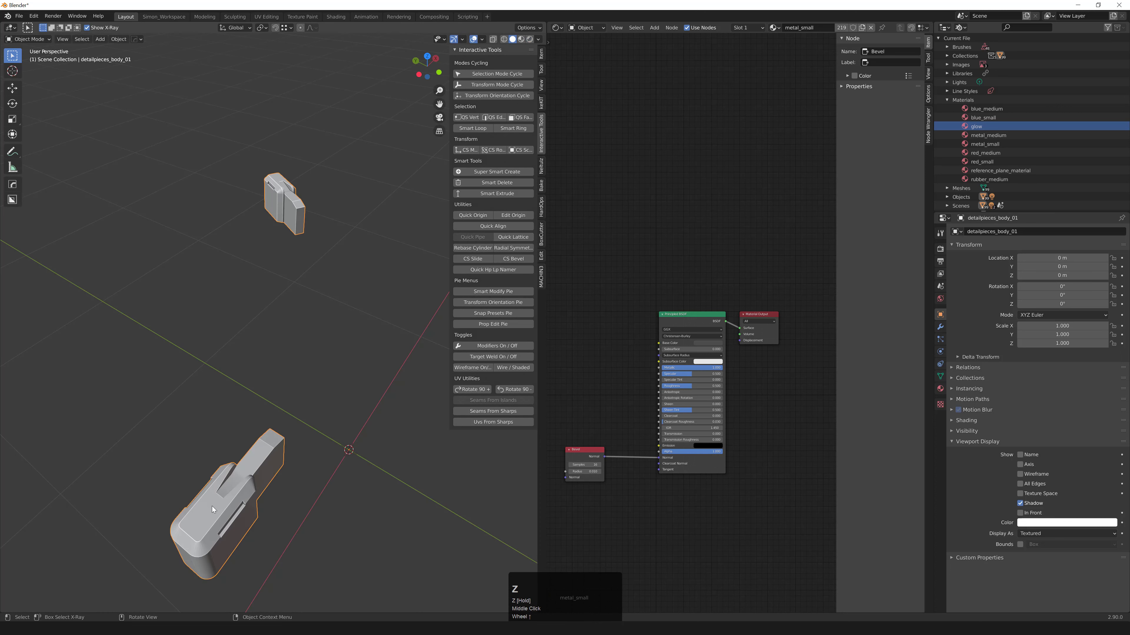
Select the flat strip faces on the body's detail pieces in Edit Mode and assign them the glow material.
key("3")
left_click(193, 528)
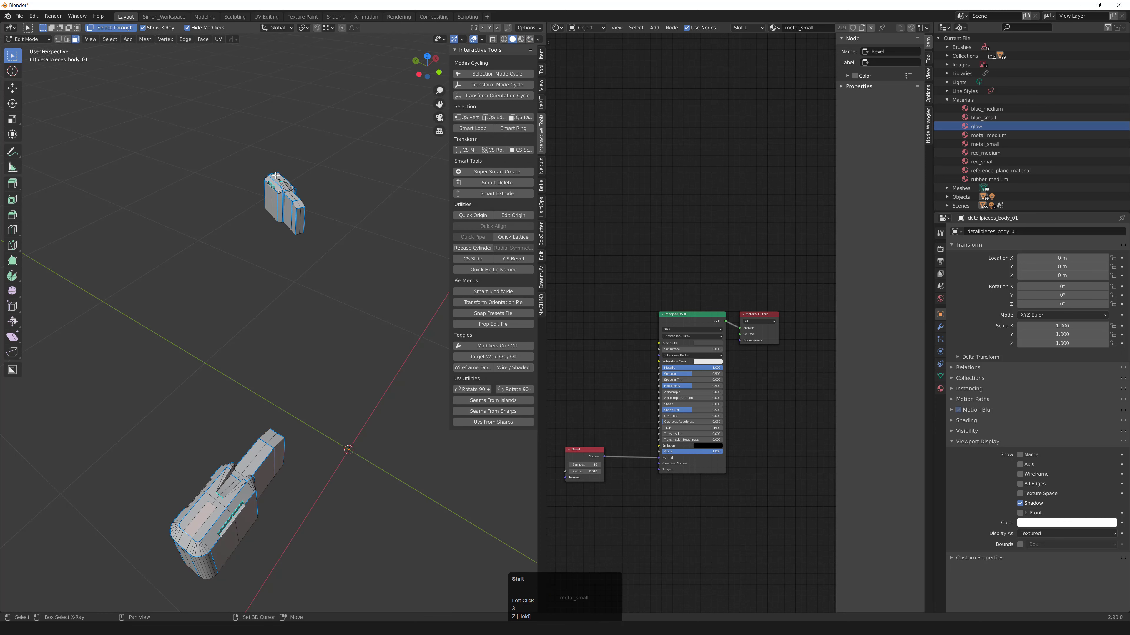
middle_click_drag(307, 253, 286, 344)
key("g")
key("ctrl+z")
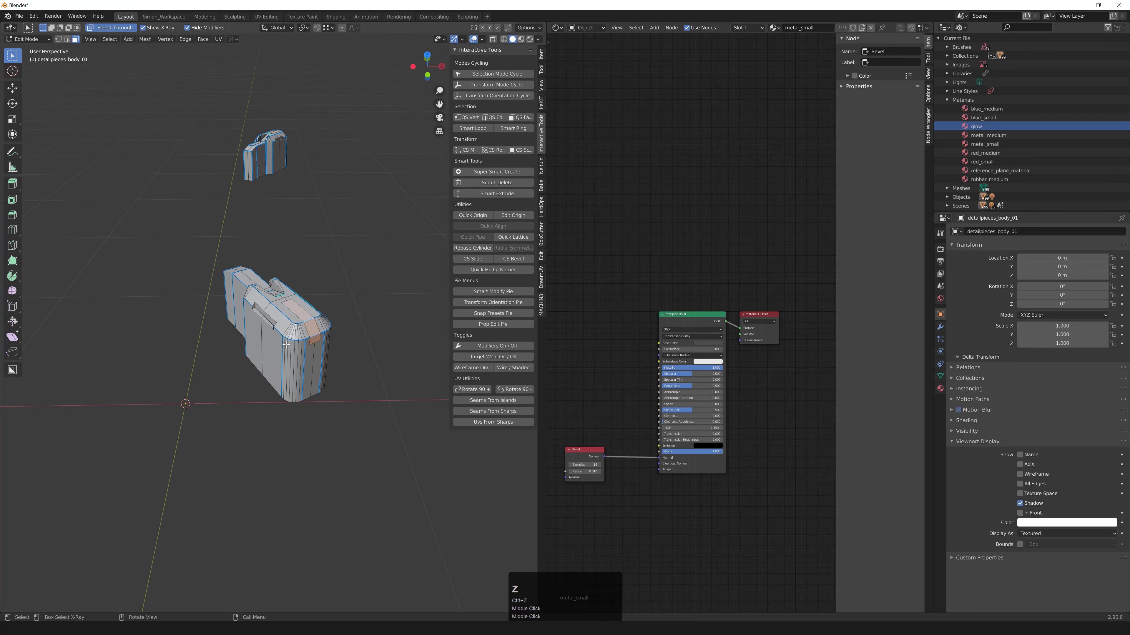
key("shift+q")
left_click(350, 371)
Return to Object Mode, reveal all hidden grenade parts and review the model in Rendered shading.
scroll(349, 373, "down", 2)
key("alt+h")
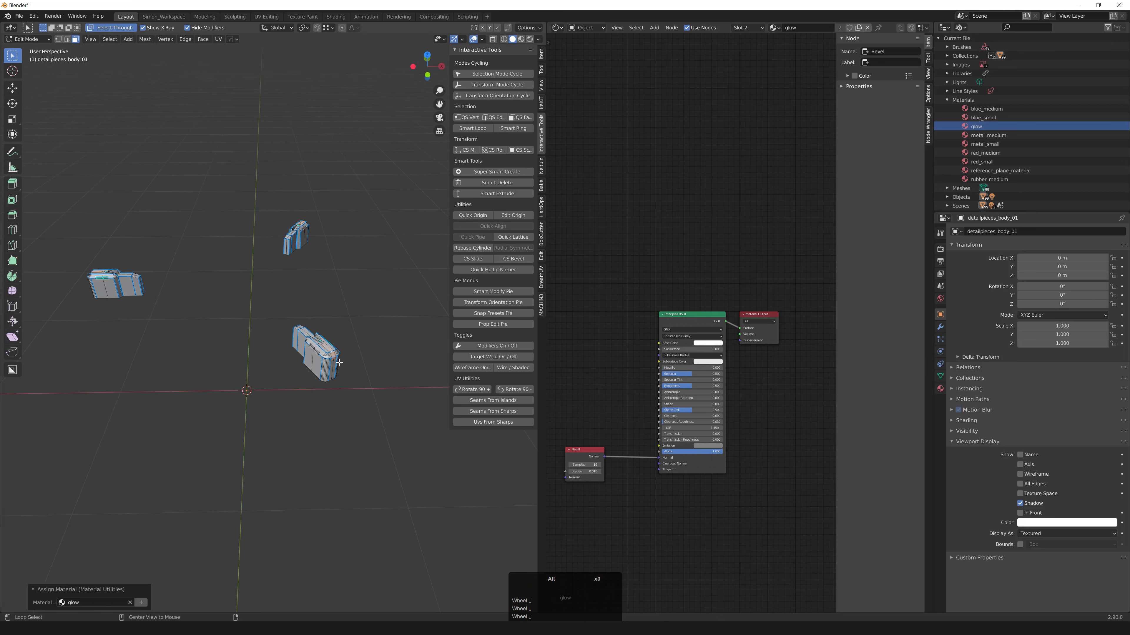
key("Tab")
left_click(310, 307)
key("alt+h")
left_click(519, 39)
middle_click_drag(243, 318, 290, 355)
scroll(251, 409, "down", 1)
mouse_move(251, 409)
middle_mouse_down()
mouse_move(236, 404)
mouse_move(242, 420)
mouse_move(212, 423)
mouse_move(253, 421)
mouse_move(255, 410)
middle_mouse_up()
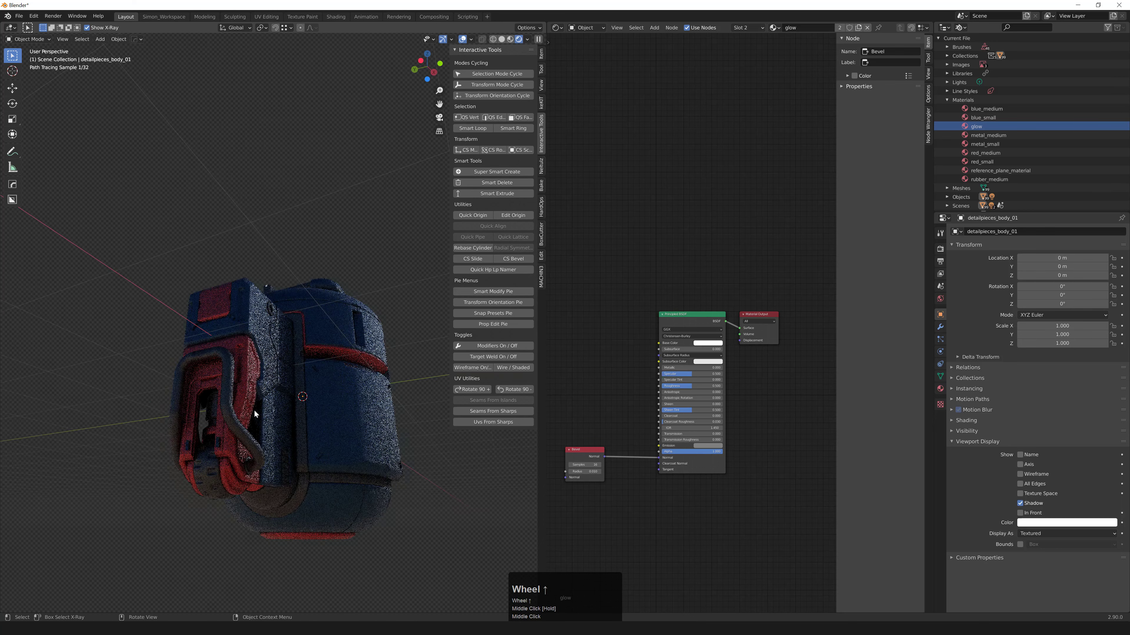
scroll(255, 410, "up", 2)
middle_click_drag(294, 367, 210, 357)
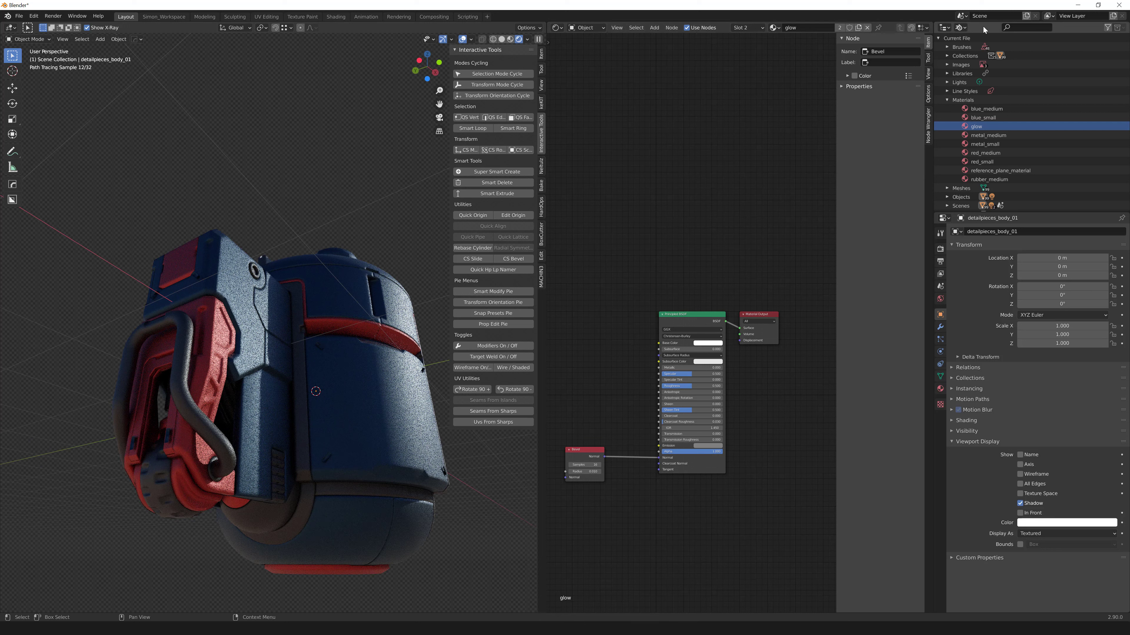
Set the Outliner to View Layer mode and hide the Body_Top_HP, Body_Bottom_HP and core_HP collections.
left_click(961, 28)
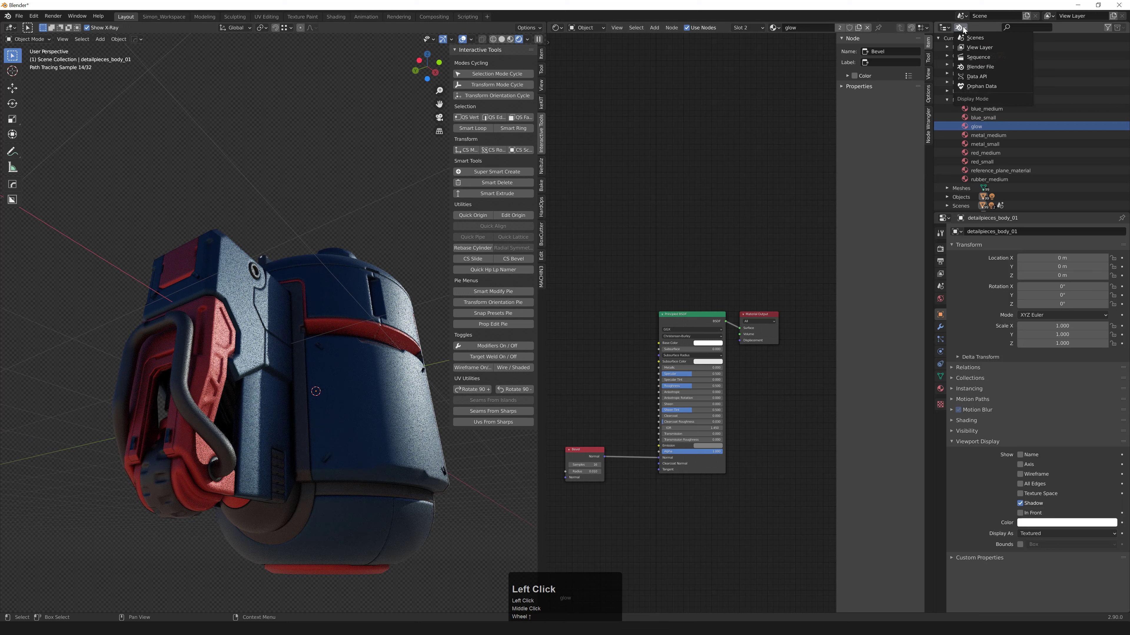
left_click(978, 47)
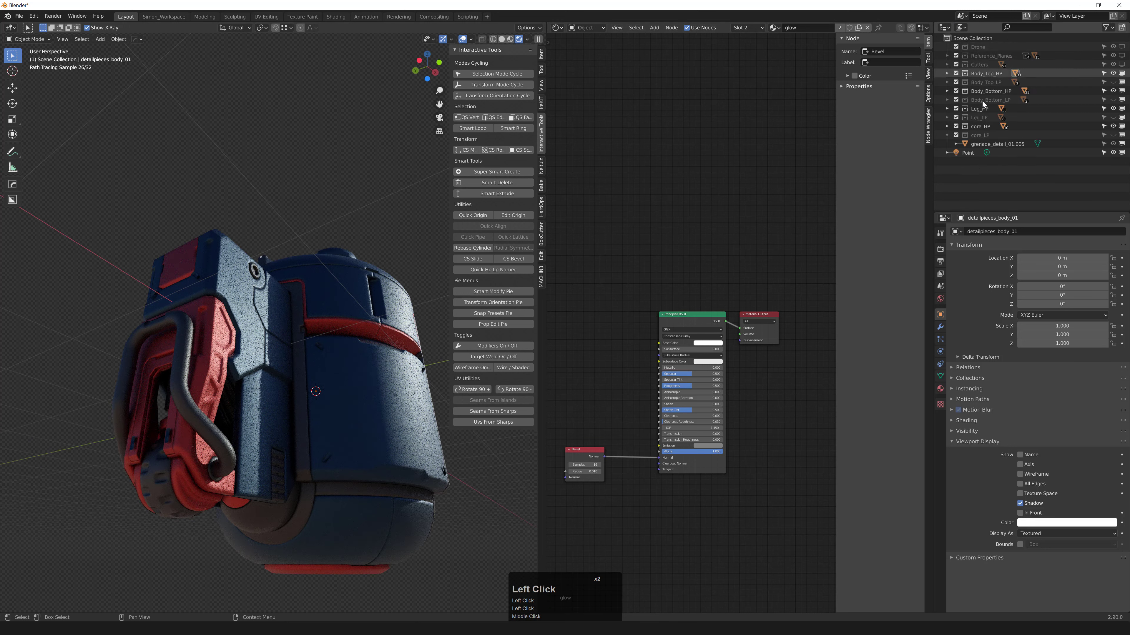
left_click(1113, 74)
left_click(1113, 91)
left_click(1113, 127)
Hide the leg's front pipes, red housing and inner cover to expose the battery behind them.
middle_click_drag(200, 445, 54, 465)
mouse_move(54, 466)
left_mouse_down()
mouse_move(134, 555)
mouse_move(151, 512)
left_mouse_up()
middle_click_drag(146, 509, 313, 309)
scroll(310, 309, "up", 3)
left_click(310, 308)
left_click(300, 254)
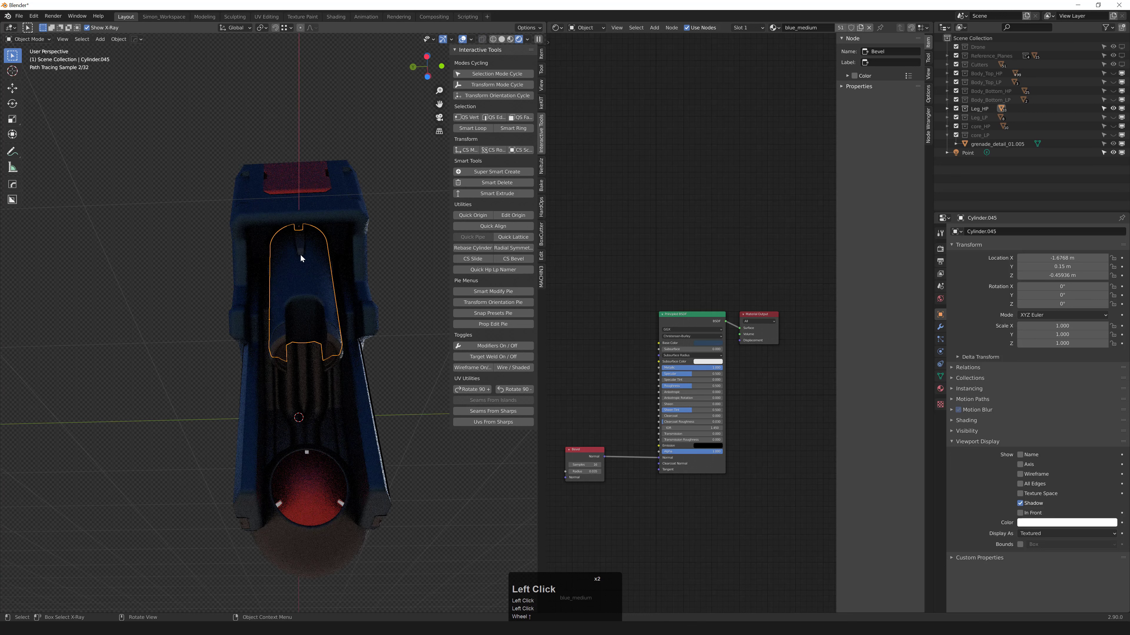
left_click(300, 256)
scroll(300, 302, "up", 2)
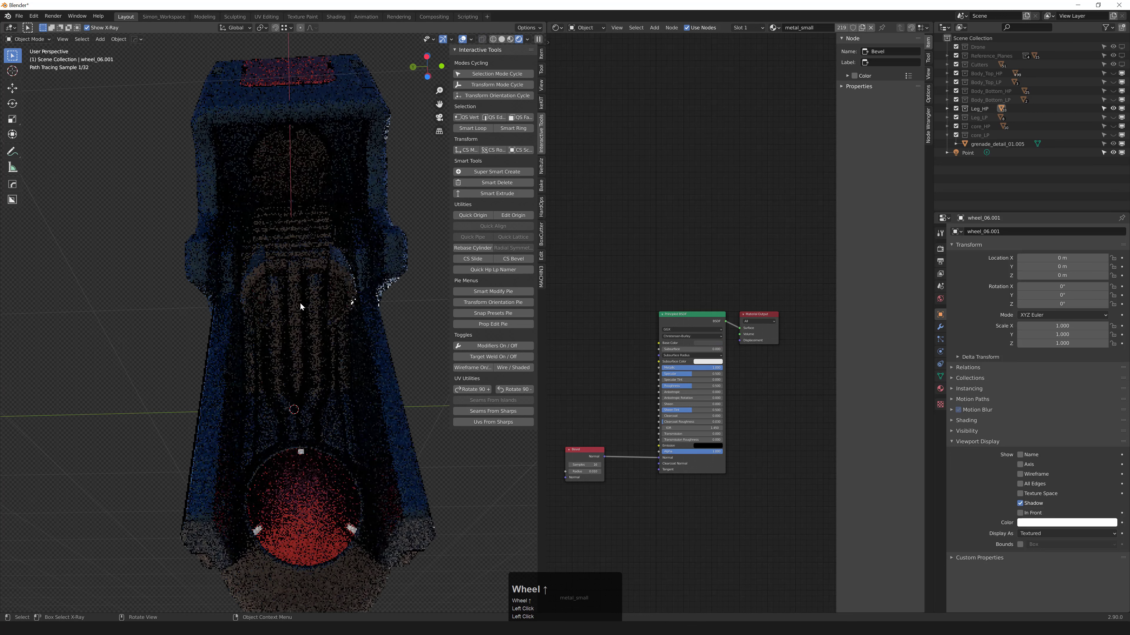
Isolate the leg's ridged battery in local view and bring its small notches close.
left_click(306, 263)
left_click(309, 258, "shift")
middle_click_drag(310, 259, 330, 373)
key("z")
left_click(316, 309, "shift")
key("slash")
scroll(328, 356, "down", 2)
scroll(321, 343, "up", 1)
left_click(310, 317)
scroll(310, 316, "up", 5)
Select the small notch faces on the two uppermost ridges of the leg battery in face mode.
left_click(231, 318)
key("3")
left_click(186, 313)
key("f")
middle_click_drag(272, 331, 421, 373)
scroll(277, 397, "down", 4)
scroll(277, 397, "down", 2)
scroll(297, 348, "down", 1)
middle_click_drag(297, 348, 89, 296, "shift")
left_click(258, 309, "shift")
left_click(317, 296, "shift")
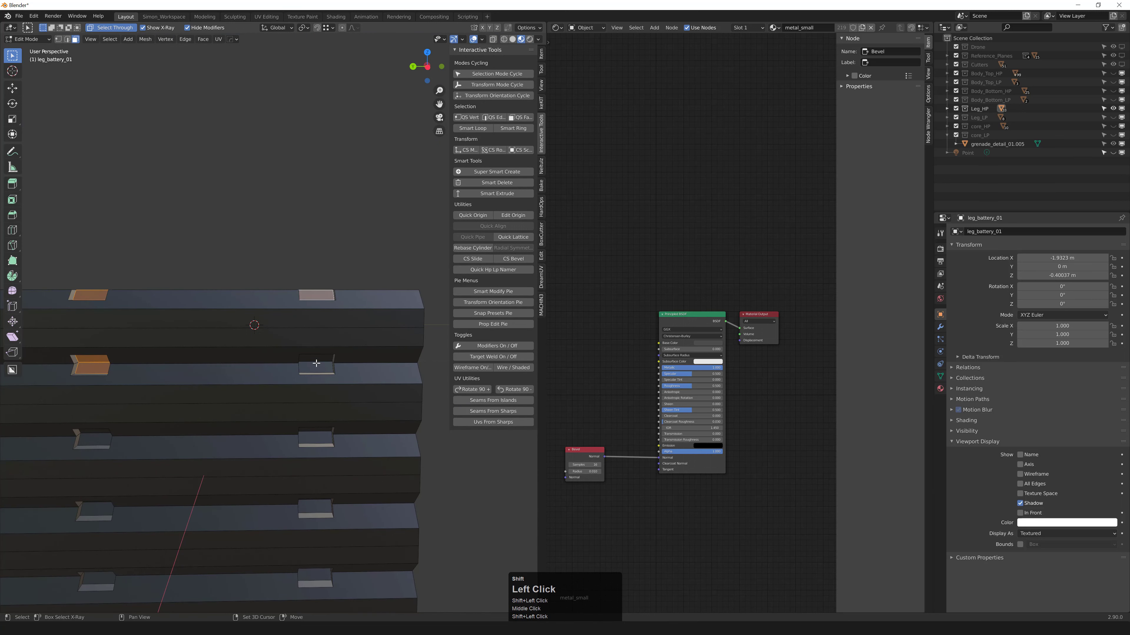
left_click(316, 364, "shift")
middle_click_drag(314, 368, 304, 367)
scroll(304, 366, "down", 2)
Undo the linked selection and add the notch faces on the following battery ridges to the selection.
key("ctrl+l")
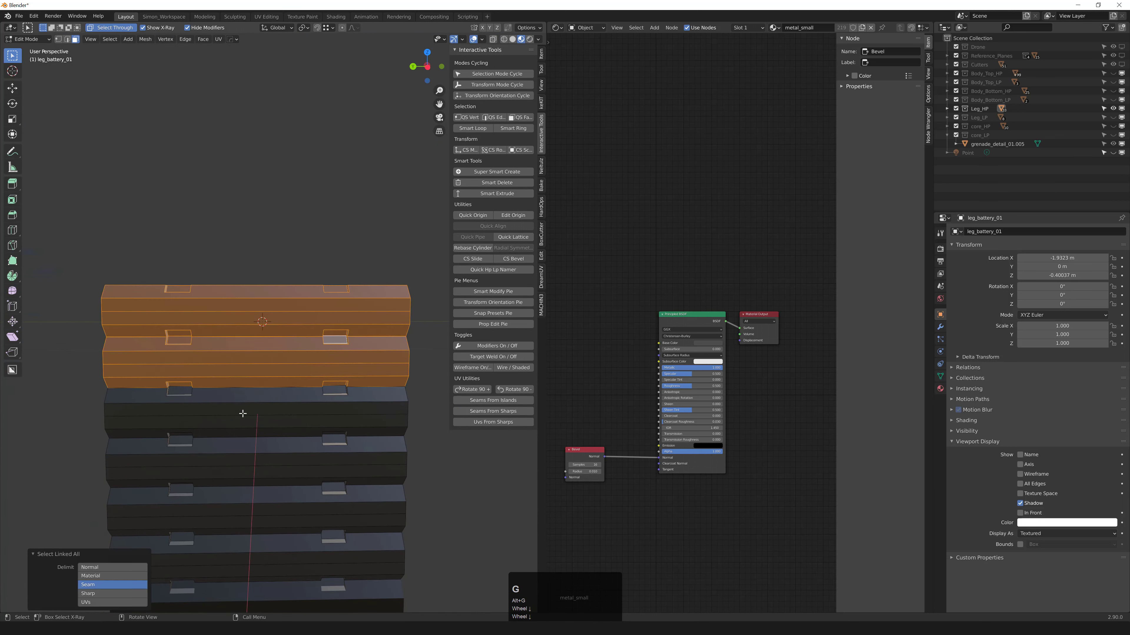
key("ctrl+z")
left_click(181, 385, "shift")
left_click(181, 384, "shift")
left_click(335, 384, "shift")
middle_click_drag(335, 390, 336, 365)
left_click(386, 395, "shift")
left_click(219, 396, "shift")
left_click(219, 402, "shift")
left_click(218, 460, "shift")
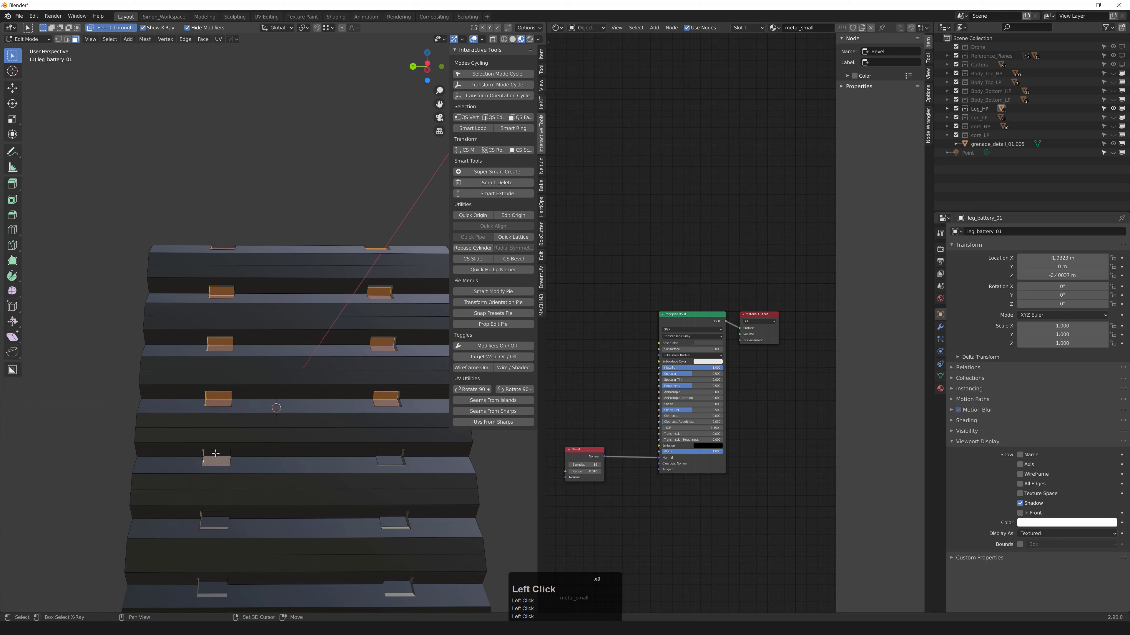
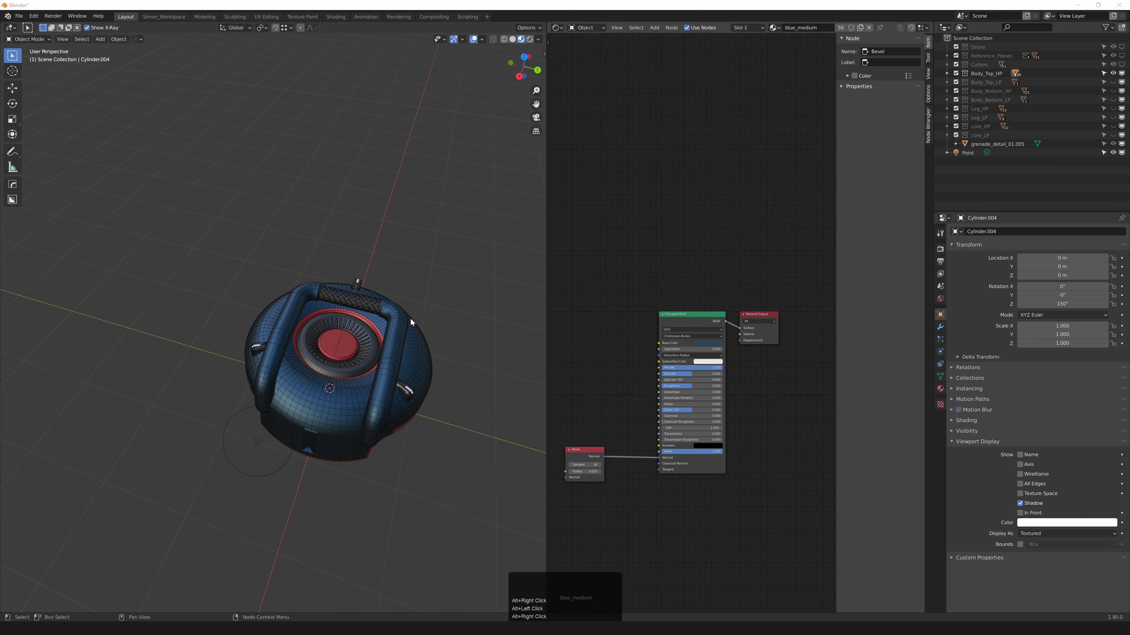
Hide the Body_Top_HP collection and show the core_HP collection, facing the core's three detail arms.
left_click(1113, 74)
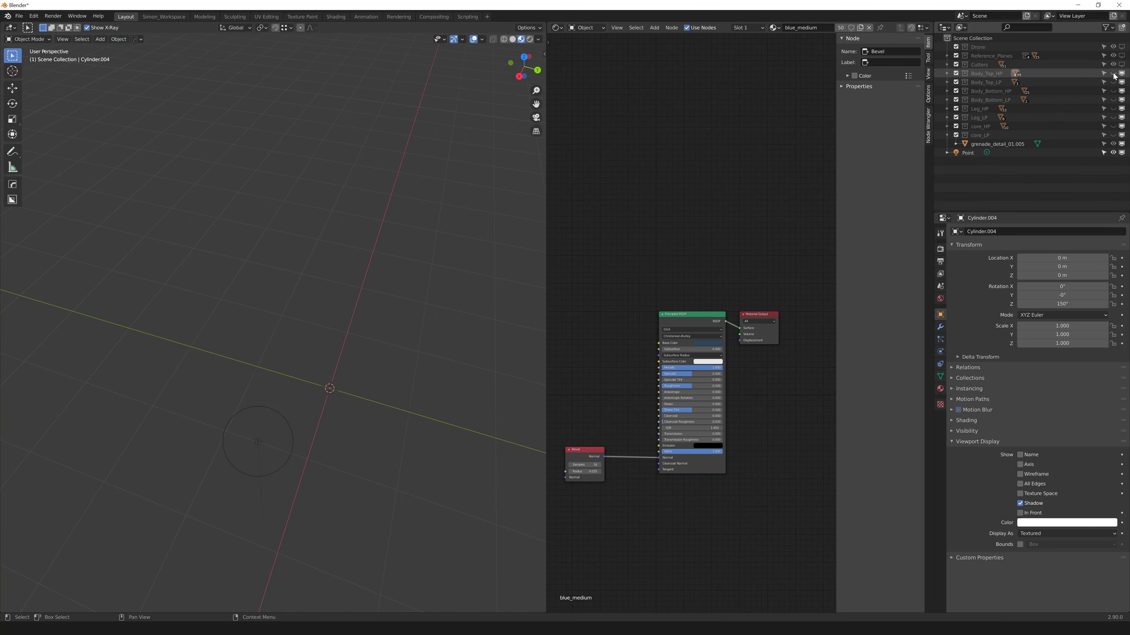
left_click(1113, 127)
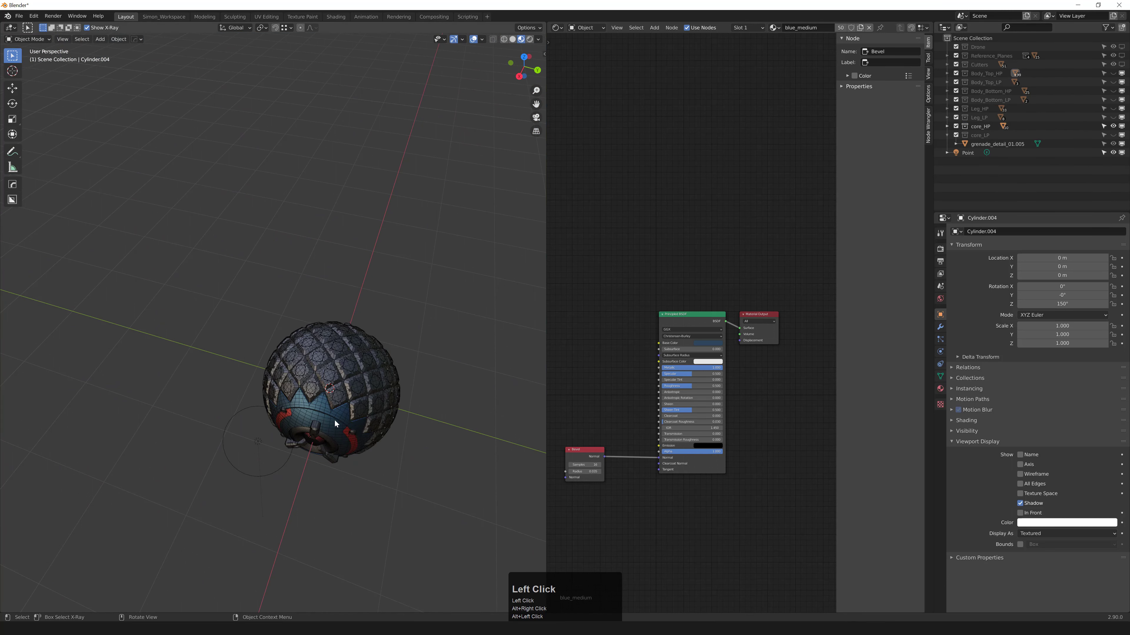
middle_click_drag(391, 294, 411, 273)
scroll(410, 273, "up", 6)
scroll(410, 273, "down", 5)
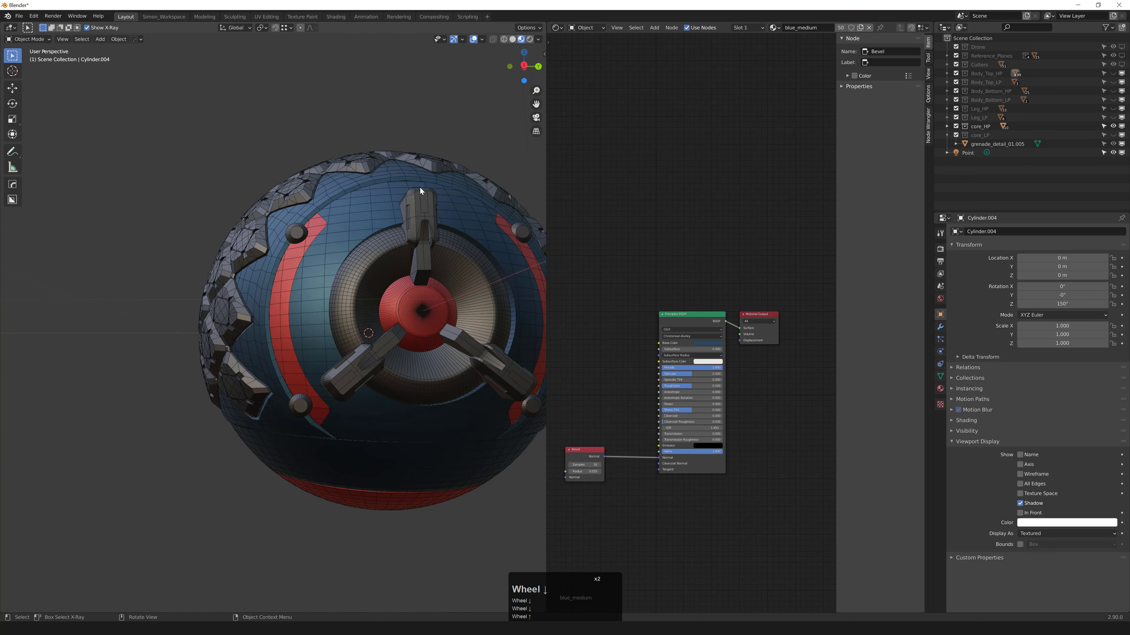
Select the flat strip face on each of the core's three arms and assign them the glow material.
left_click(425, 207)
key("3")
left_click(423, 209)
left_click(341, 382, "shift")
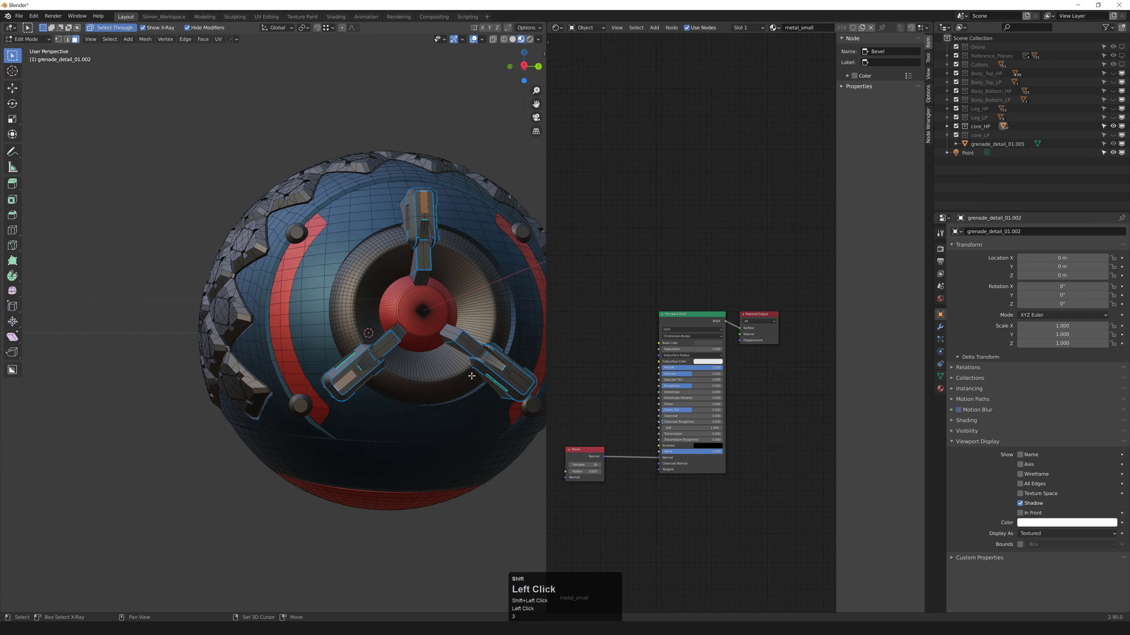
left_click(508, 375, "shift")
key("ctrl+l")
key("q")
mouse_move(508, 376)
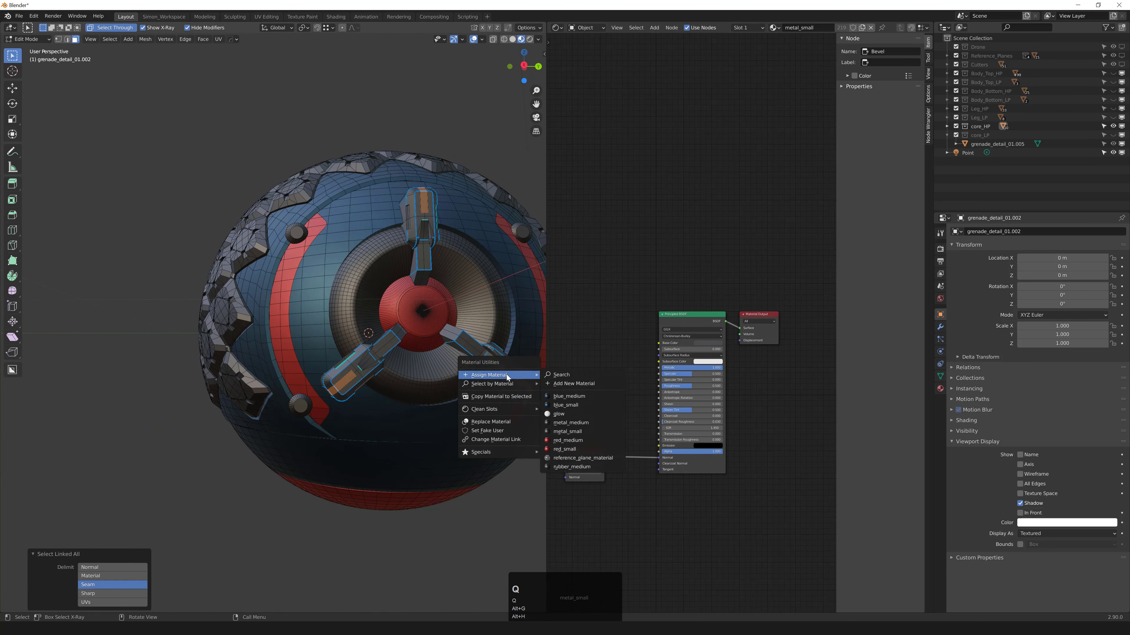
left_click(560, 412)
key("Tab")
Select the flat strip face on each of the three arms on the opposite side of the core.
scroll(365, 276, "down", 7)
middle_click_drag(290, 295, 179, 291)
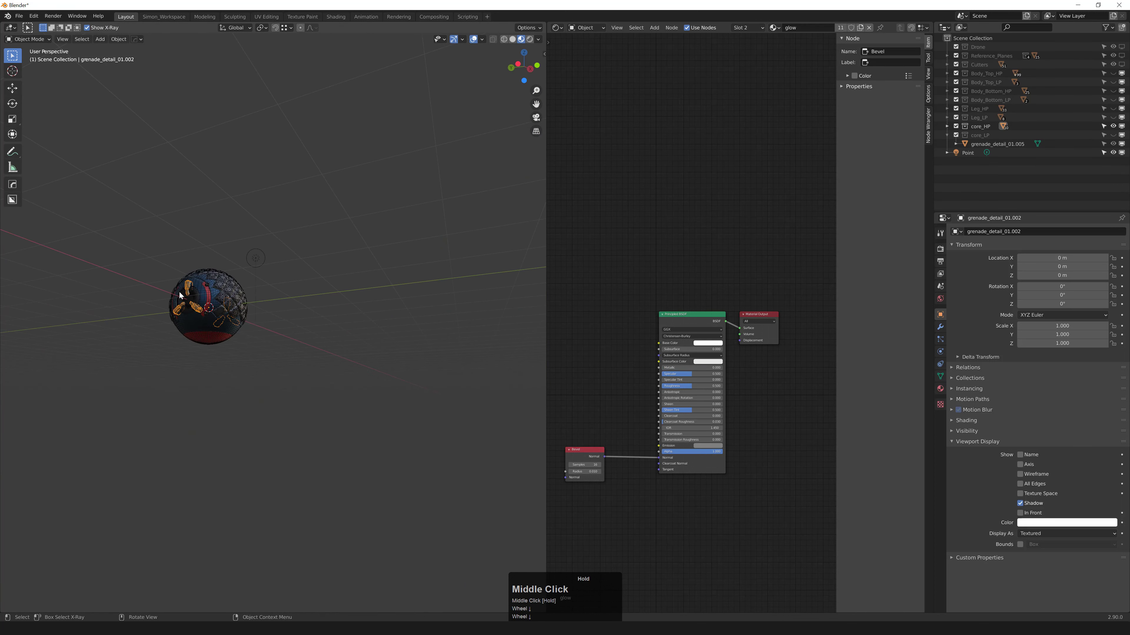
scroll(191, 291, "up", 8)
scroll(284, 283, "up", 3)
middle_click_drag(162, 348, 111, 362)
key("Tab")
key("3")
left_click(91, 358)
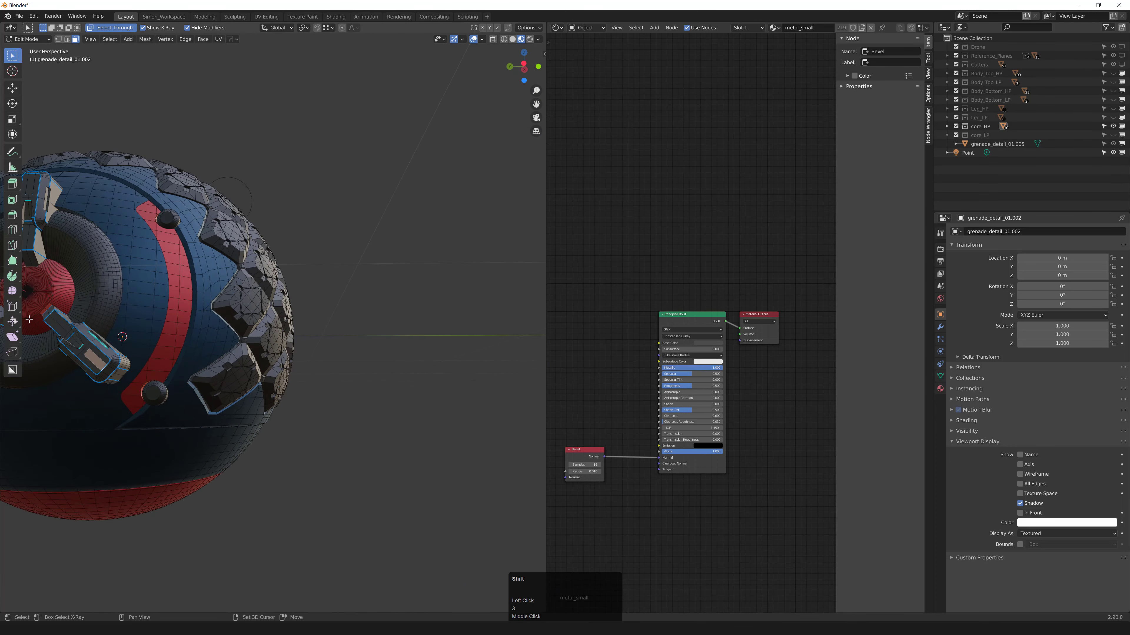
middle_click_drag(103, 227, 108, 253, "shift")
middle_click_drag(109, 253, 217, 250)
left_click(191, 221, "shift")
left_click(92, 398, "shift")
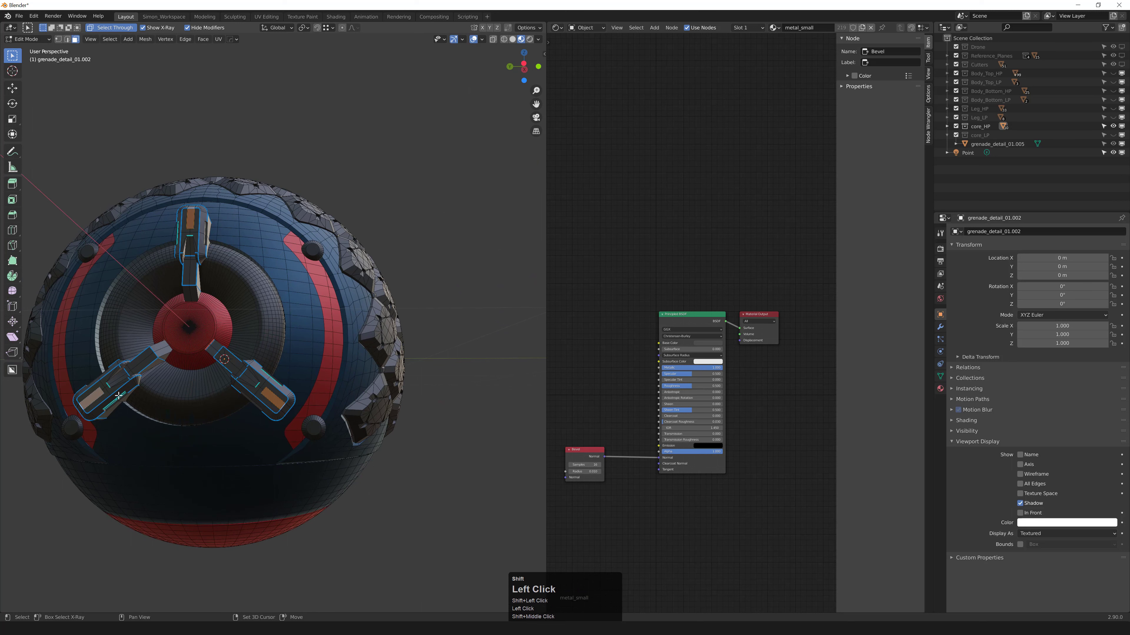
Assign the glow material to the selected arm strips and return to Object Mode.
key("alt+g")
key("shift+q")
mouse_move(129, 395)
left_click(192, 430)
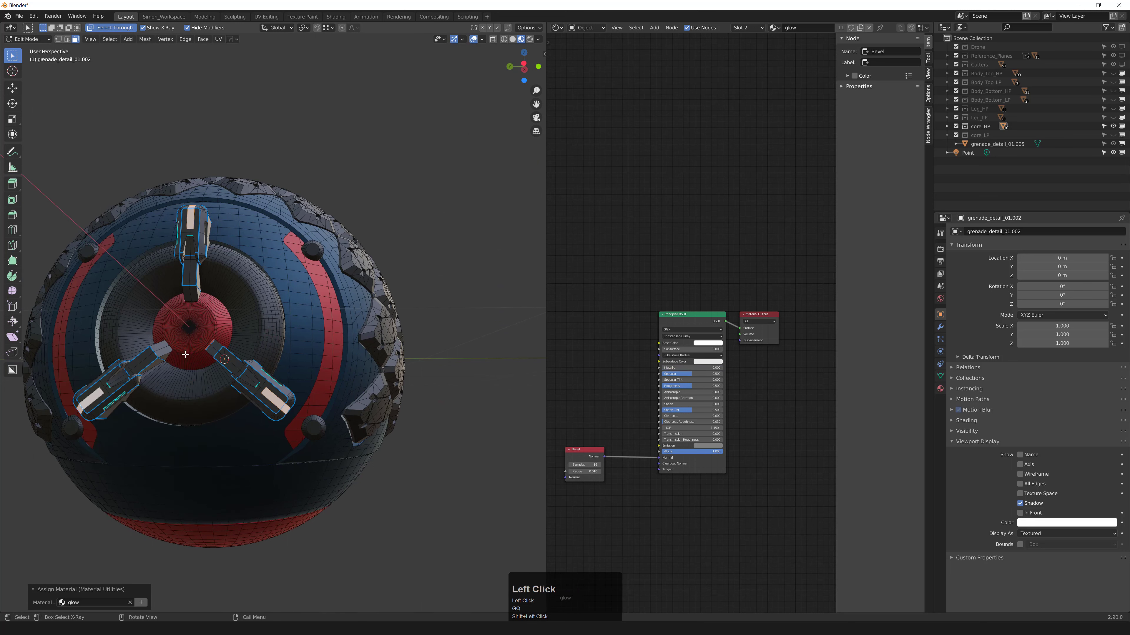
key("Tab")
Select the red centre cap between the core's three arms and bring it into close view.
left_click(188, 337)
middle_click_drag(190, 336, 171, 310)
scroll(171, 310, "down", 2)
scroll(232, 319, "up", 1)
middle_click_drag(171, 310, 397, 359, "shift")
scroll(232, 319, "down", 2)
scroll(397, 359, "up", 4)
key("z")
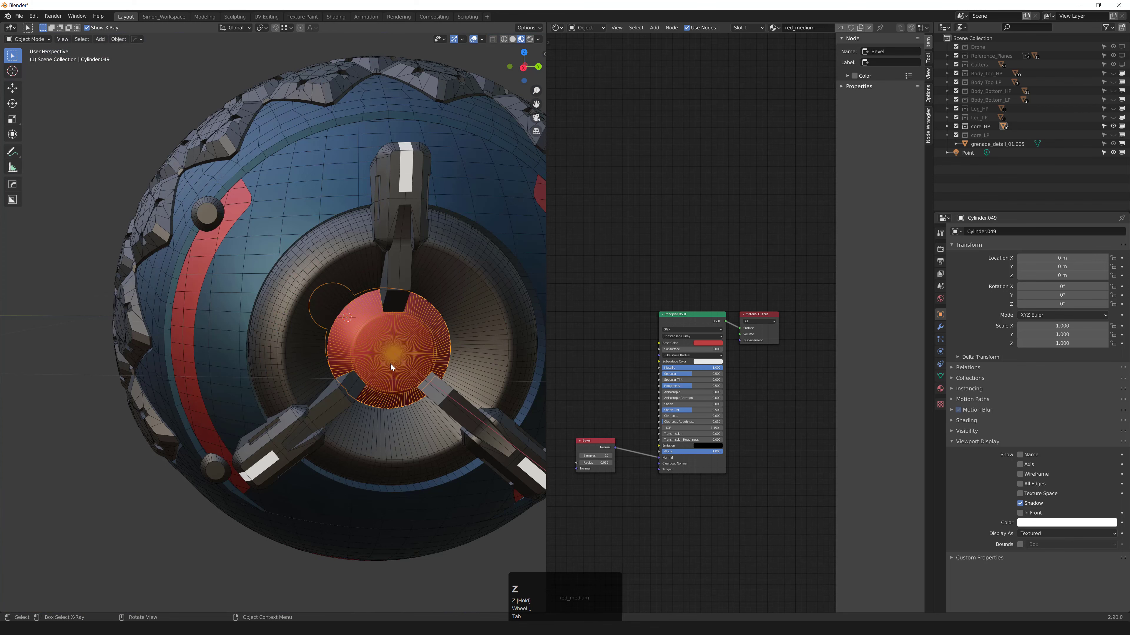
Run Clean Up on the red centre cap's mesh in Edit Mode.
scroll(390, 364, "up", 4)
key("1")
key("3")
left_click(386, 341)
scroll(358, 330, "up", 3)
key("1")
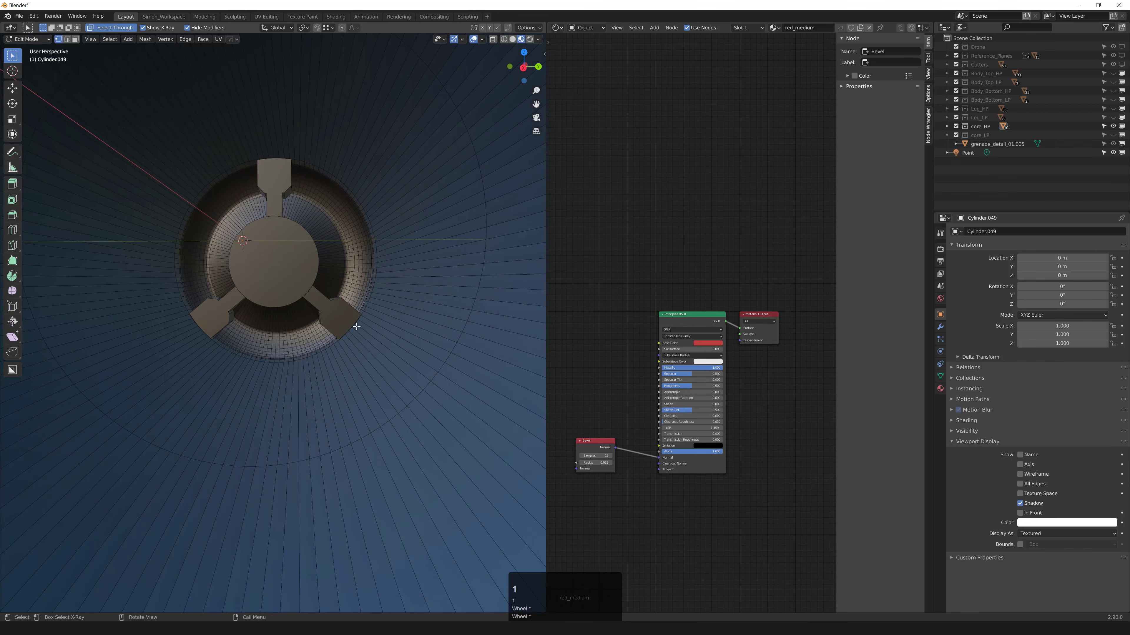
scroll(356, 330, "down", 6)
left_click(353, 339)
key("3")
scroll(353, 340, "up", 2)
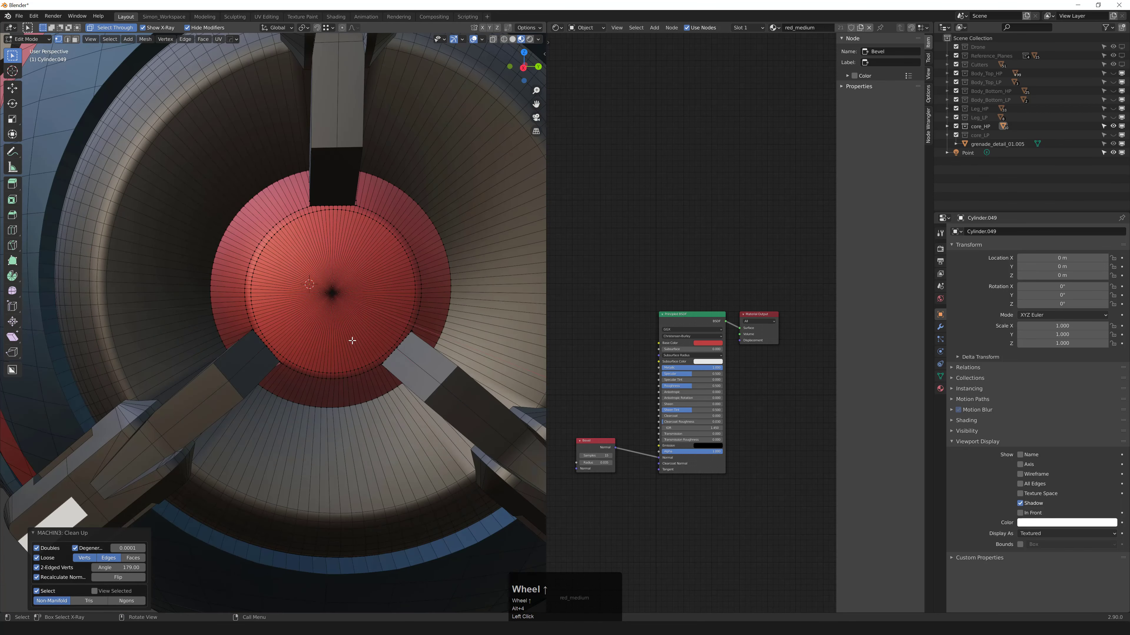
Select the cap's centre vertex and grow the selection to the surrounding disc of faces.
key("1")
scroll(339, 308, "up", 2)
scroll(340, 308, "down", 1, "ctrl")
scroll(341, 312, "down", 4)
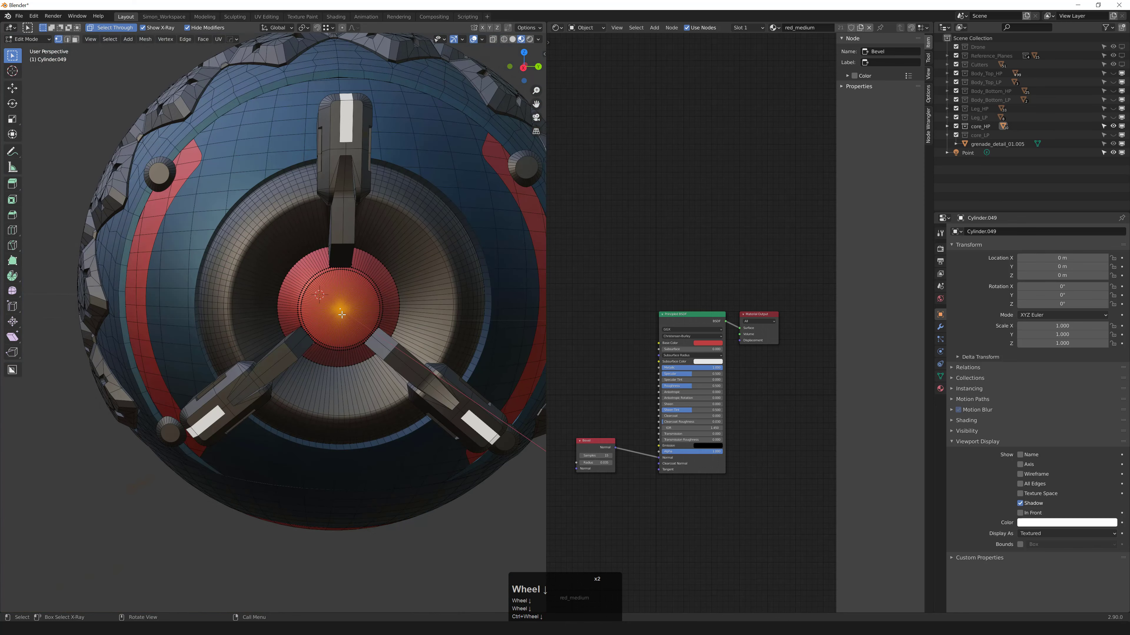
key("q")
scroll(344, 316, "up", 2)
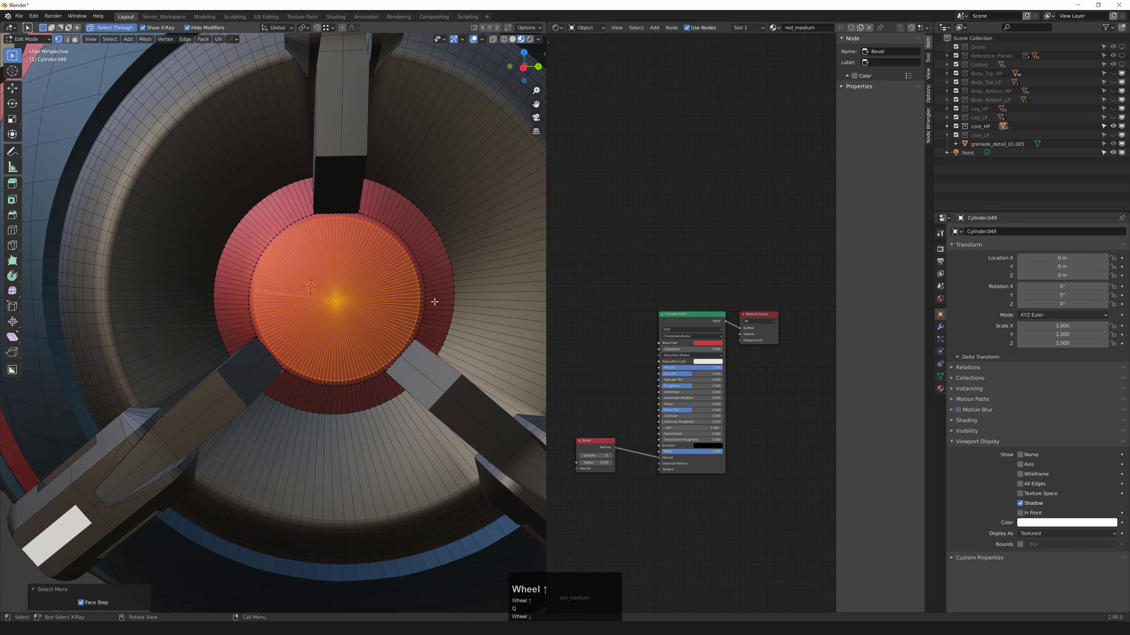
Inset the cap's centre disc twice, first by about 0.038 m, and push the inner disc inward along X.
key("i")
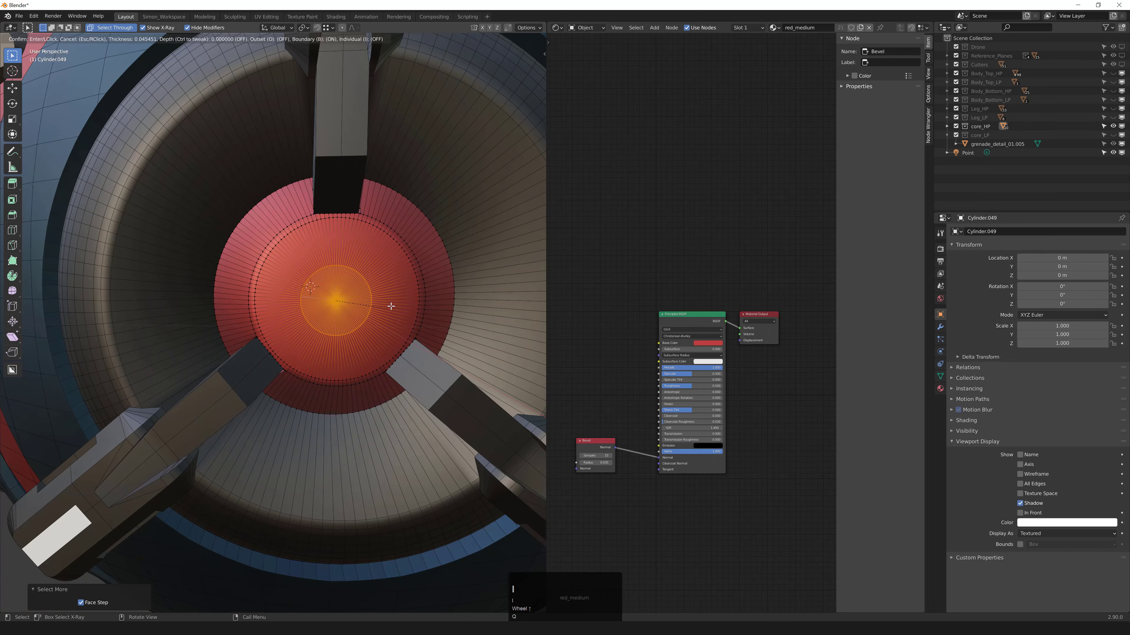
left_click(396, 303)
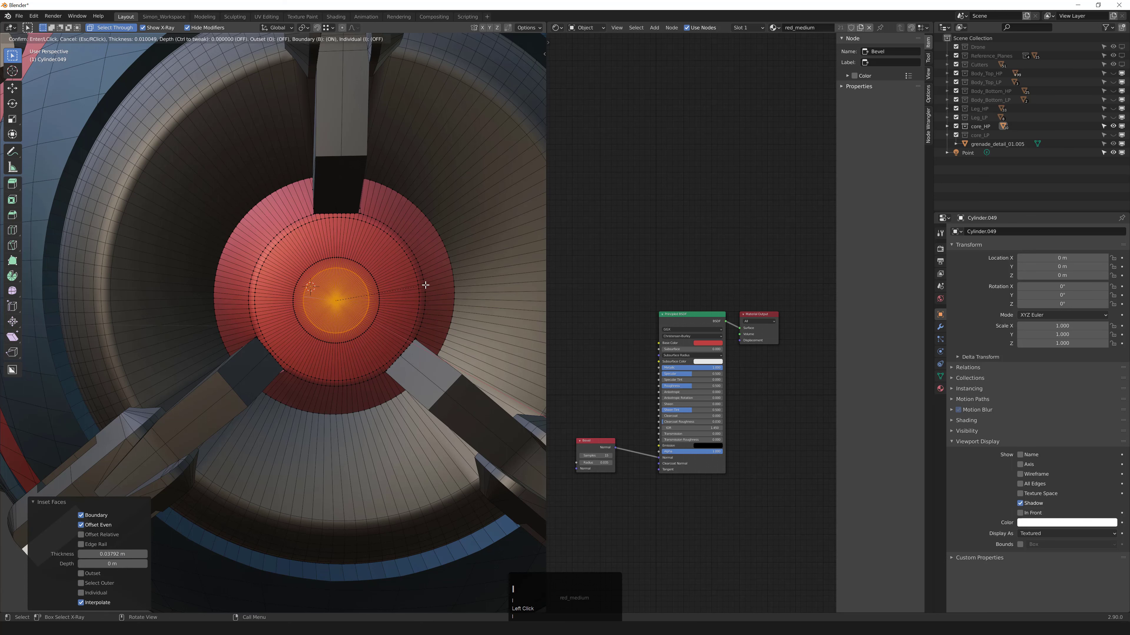
middle_click_drag(426, 286, 427, 310)
key("f")
key("g")
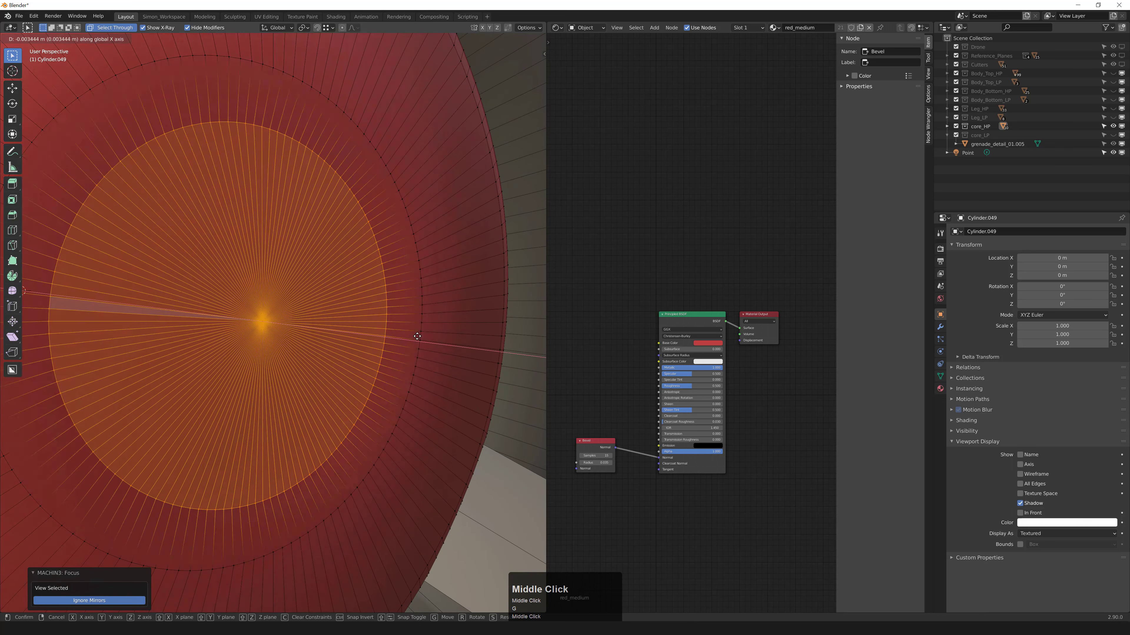
middle_click(412, 334)
left_click(413, 334)
Extrude the inner disc deeper into the cap along the X axis to form a round recess.
middle_click_drag(412, 333, 284, 331)
scroll(356, 331, "down", 2)
key("e")
middle_click(253, 322)
left_click(261, 326)
Duplicate the recess's bottom disc in place, separate it into its own object and select it in Object Mode.
right_click(281, 330)
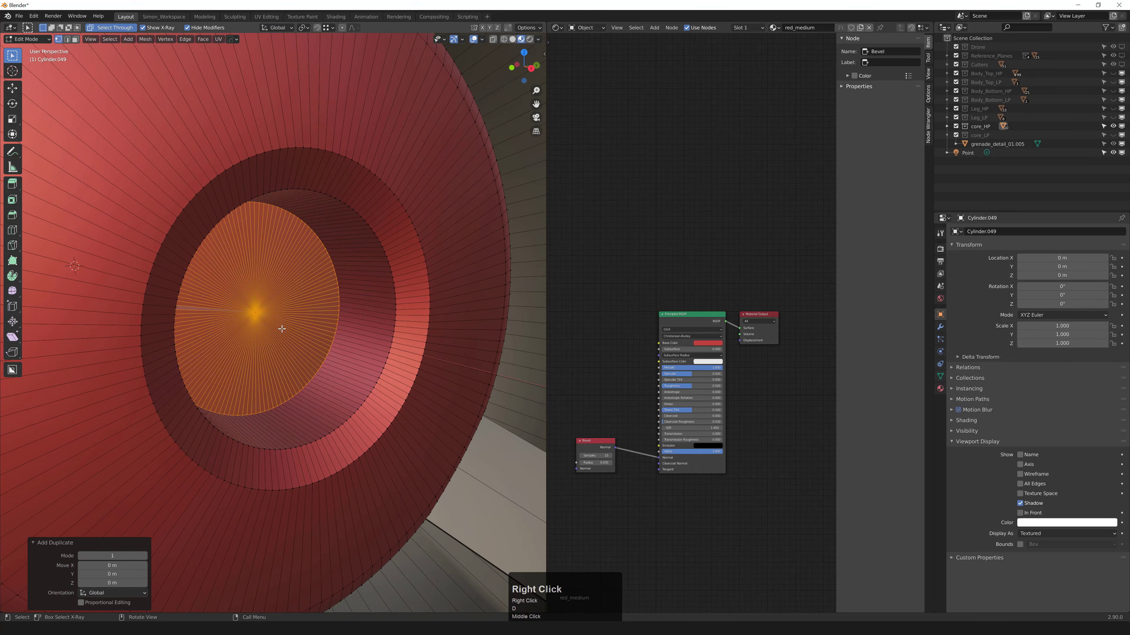
key("p")
left_click(282, 329)
key("Tab")
left_click(285, 307)
Move the separated disc about 0.027 m outward along the X axis inside the cap's recess.
scroll(285, 308, "down", 2)
key("g")
middle_click(312, 313)
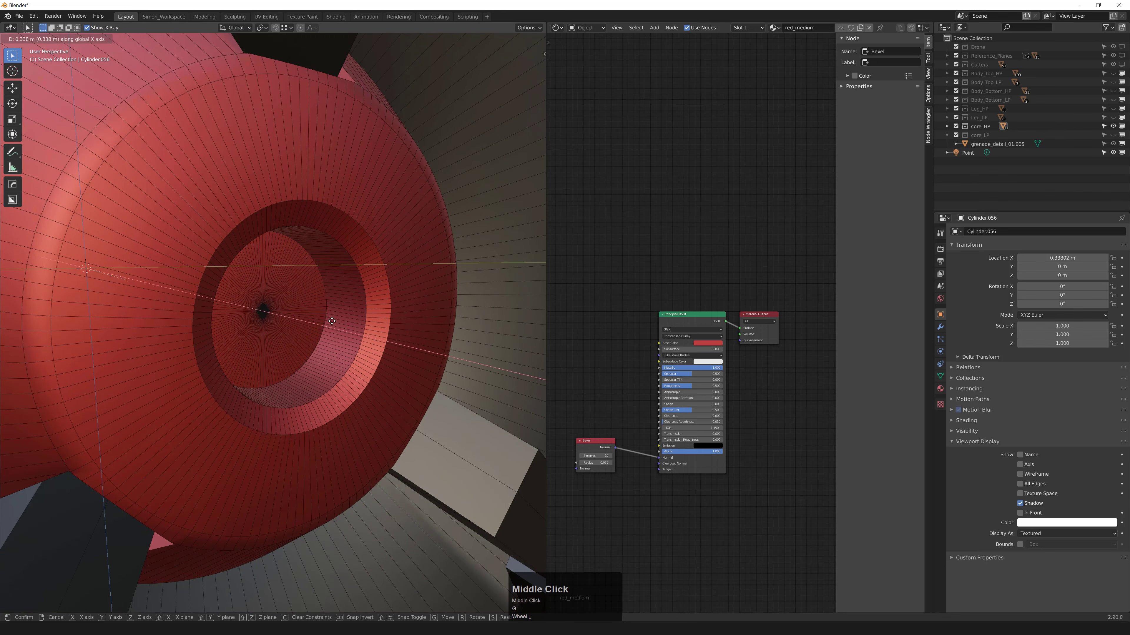
middle_click(312, 313)
left_click(312, 313)
key("s")
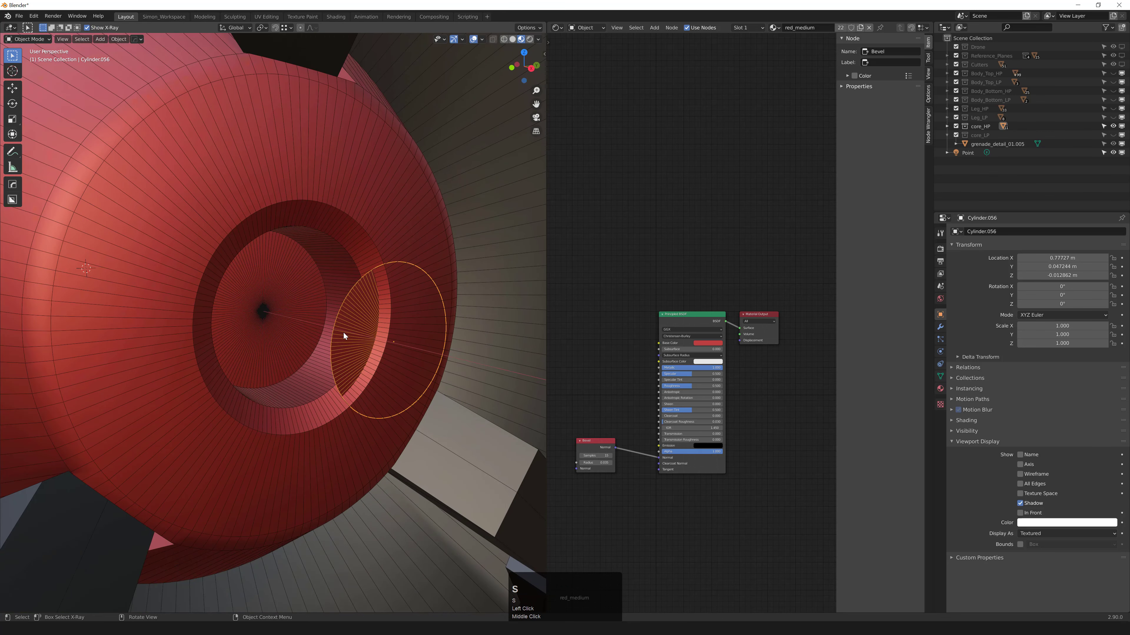
key("ctrl+z")
key("alt+s")
key("g")
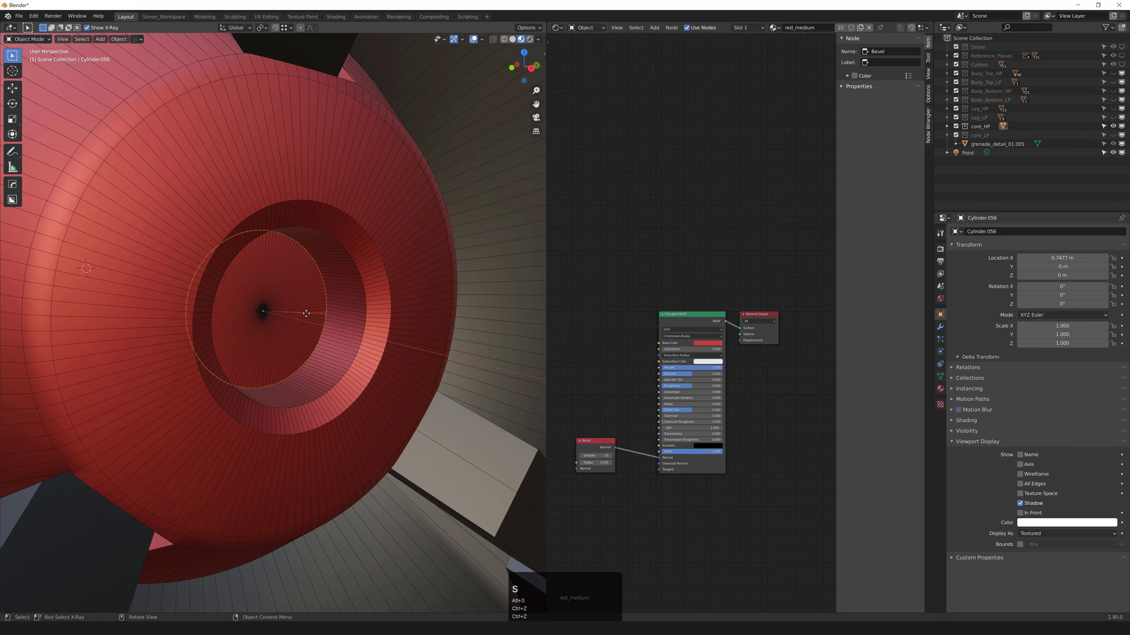
middle_click(328, 309)
left_click(306, 308, "ctrl")
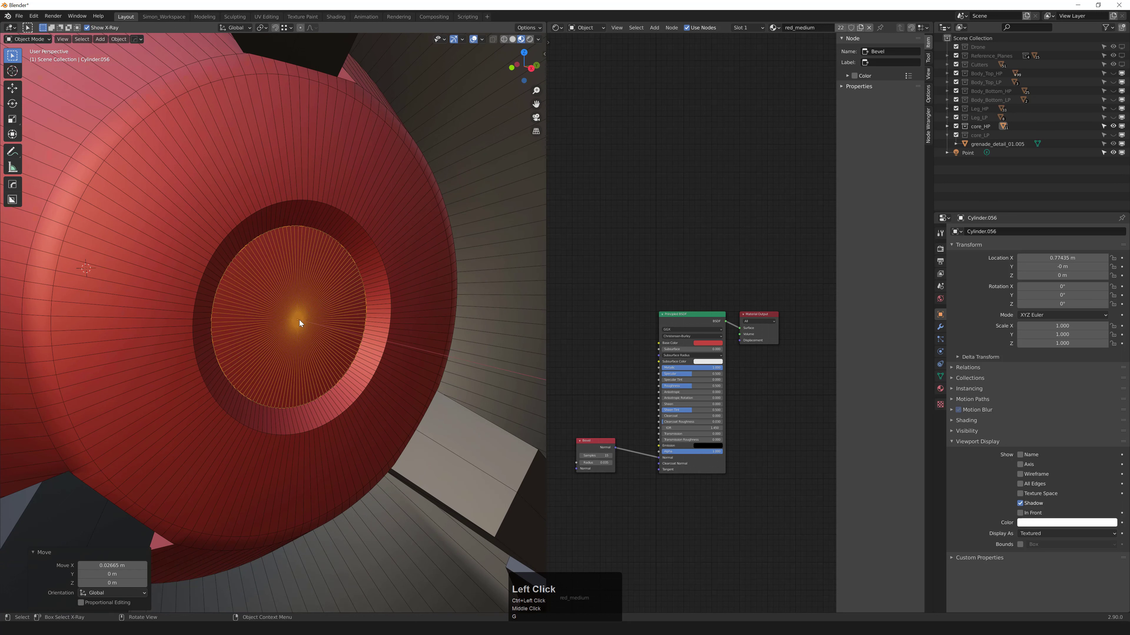
Enter Edit Mode on the separated disc, select its centre vertex and grow the selection to the whole disc.
left_click(295, 303)
key("1")
key("Tab")
left_click(294, 285)
key("1")
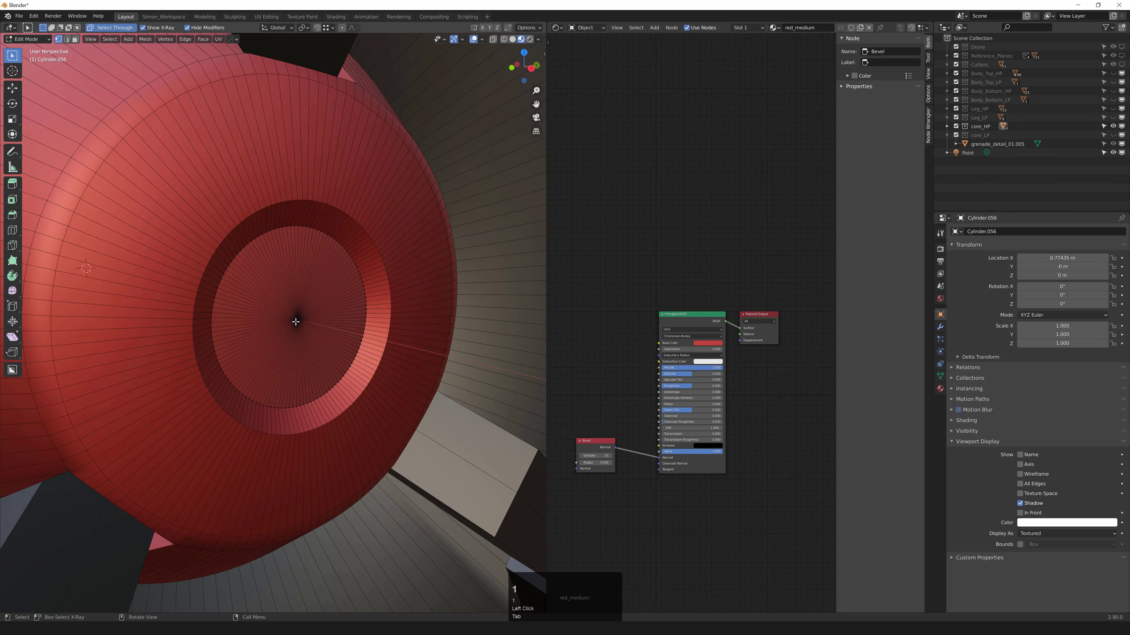
left_click(295, 321)
key("ctrl+KP_Add")
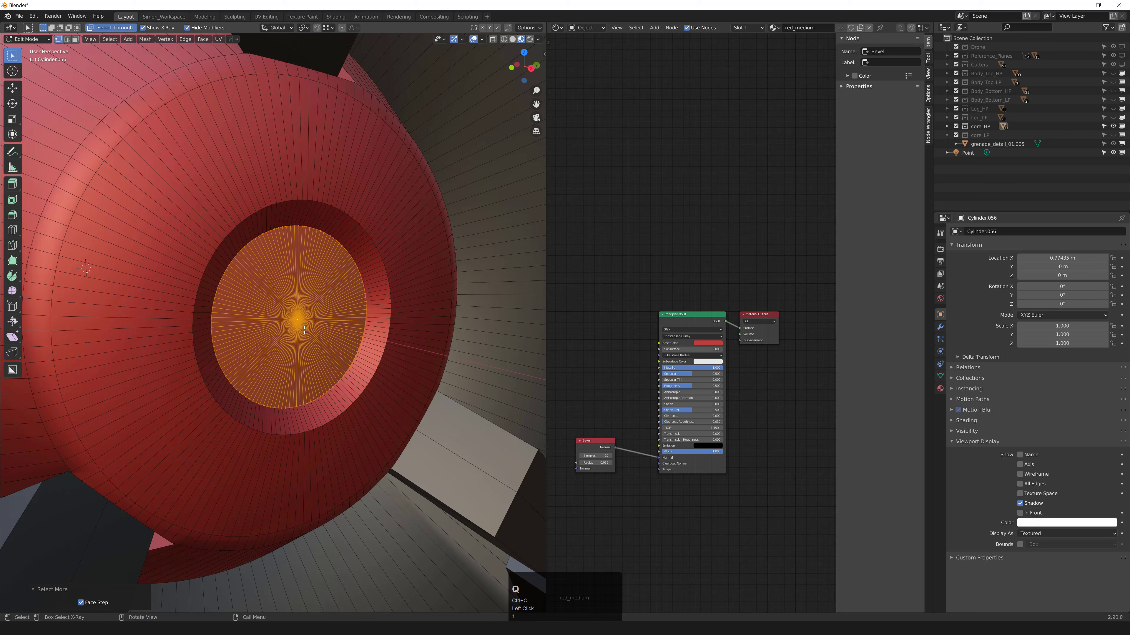
Inset the disc's faces and raise the inner disc outward along X, returning to Object Mode.
key("i")
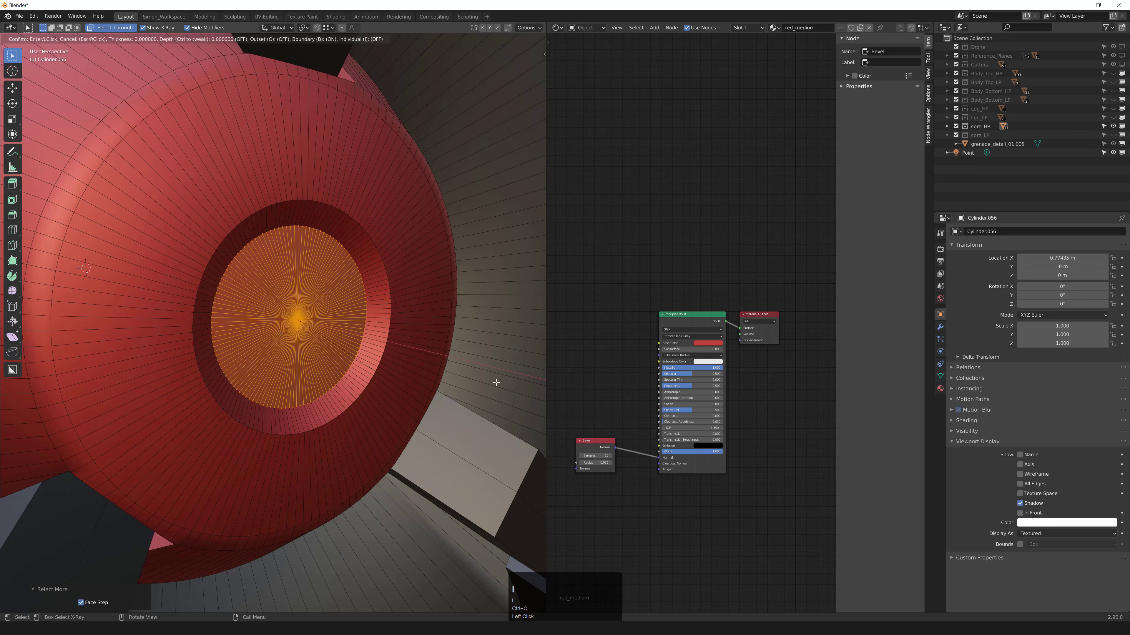
scroll(486, 270, "down", 3)
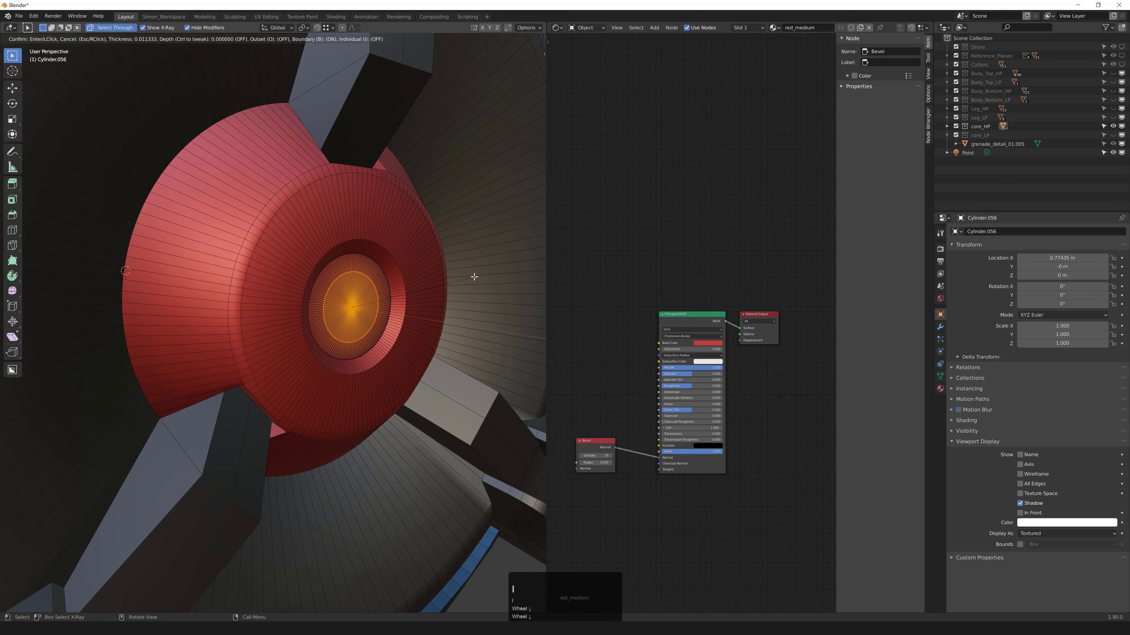
left_click(394, 296)
key("g")
key("Tab")
Assign the glow material to the recess disc.
scroll(356, 296, "down", 5)
key("q")
middle_click_drag(394, 296, 533, 308)
left_click(438, 331)
Isolate the red core cap and mirror it across the X axis to the core's opposite side.
scroll(391, 309, "down", 5)
left_click(467, 196)
scroll(390, 304, "up", 4)
left_click(378, 299)
scroll(361, 297, "down", 4)
scroll(262, 302, "down", 3)
middle_click_drag(262, 302, 365, 323, "shift")
middle_click_drag(365, 323, 320, 329)
key("shift+h")
key("x")
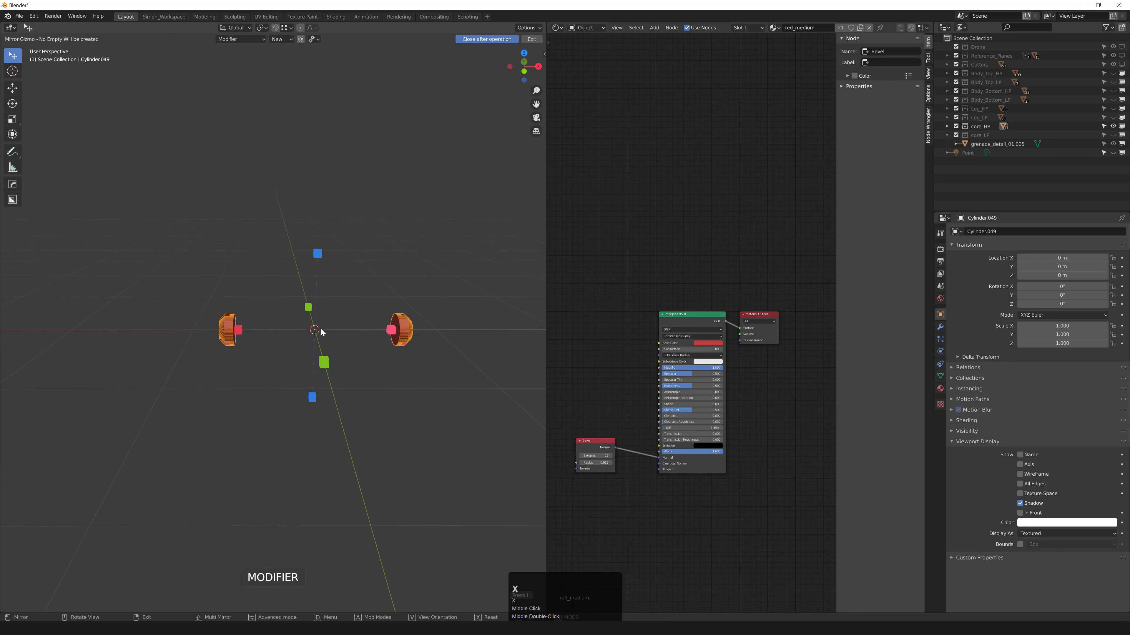
left_click(391, 330)
Apply the core cap's Mirror modifier and reveal all hidden objects.
middle_click_drag(393, 330, 393, 299)
scroll(311, 296, "up", 2)
left_click(269, 294)
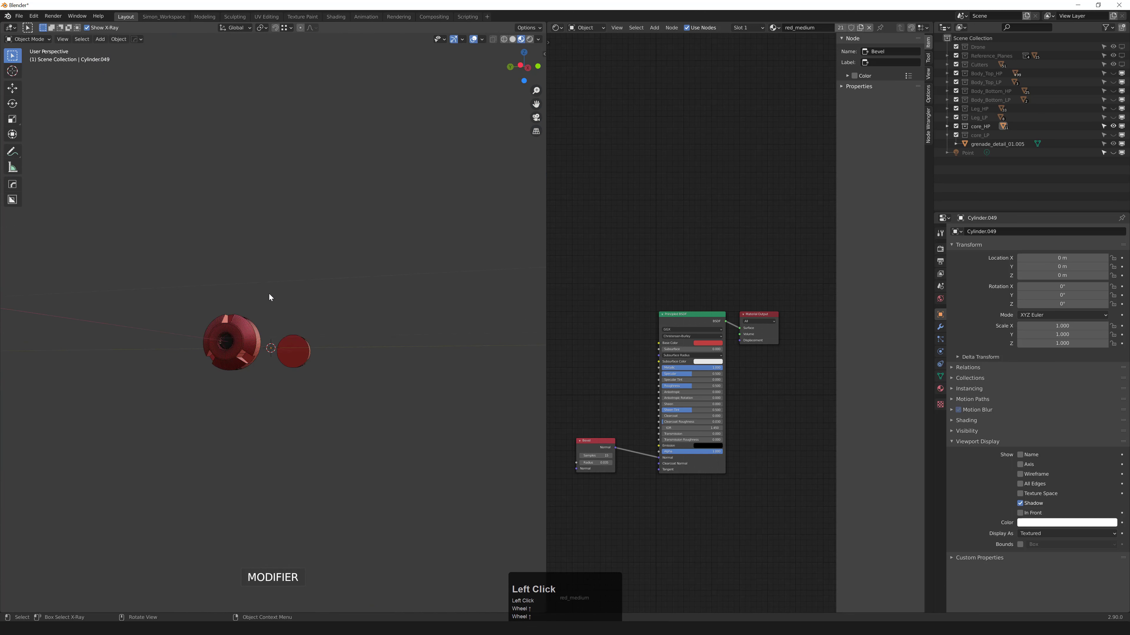
left_click(233, 339)
key("shift+q")
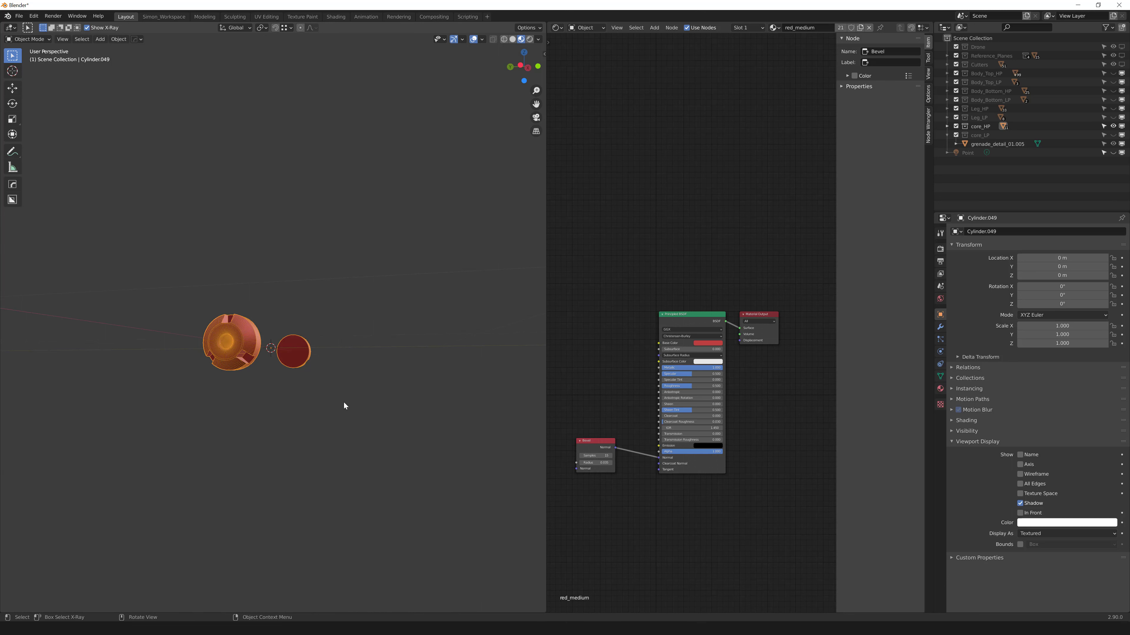
middle_click_drag(343, 403, 329, 405)
key("shift+q")
mouse_move(235, 340)
middle_click_drag(255, 284, 267, 313)
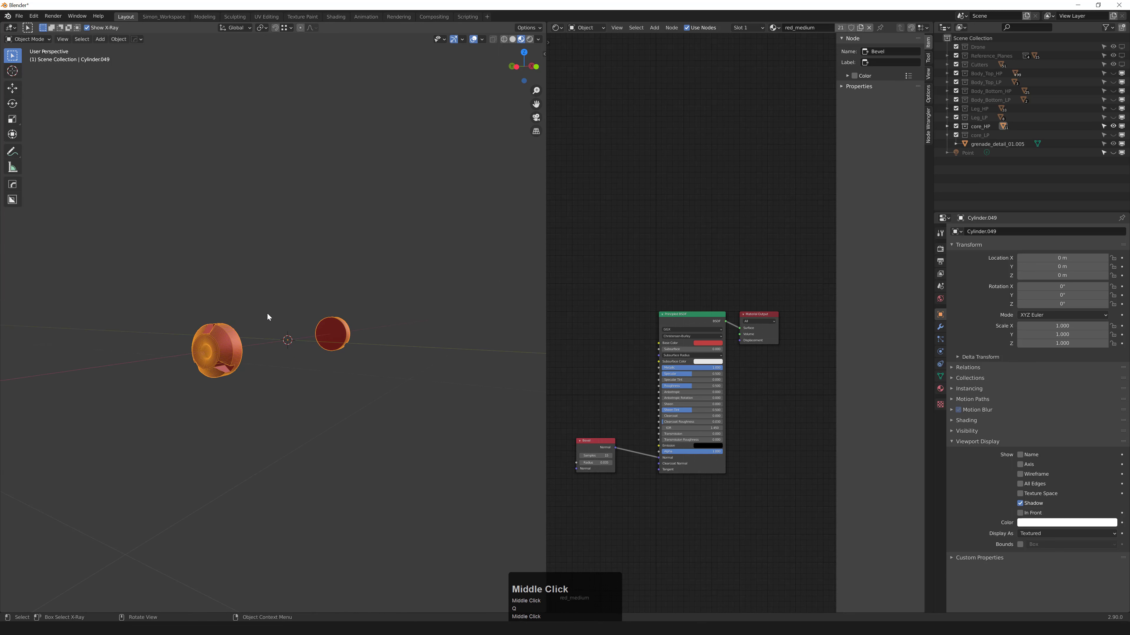
key("ctrl+q")
left_click(635, 331)
middle_click_drag(356, 318, 331, 346)
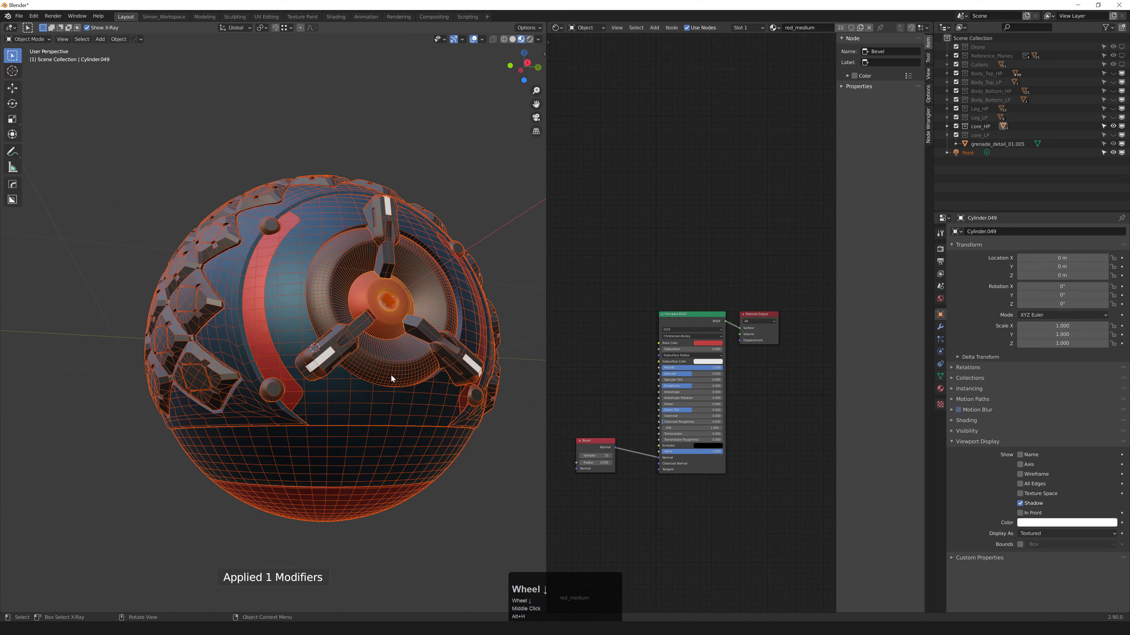
Examine how the glow disc sits in the core cap, up close and from a distance.
left_click(400, 317)
scroll(399, 317, "up", 4)
key("shift+z")
key("shift+z")
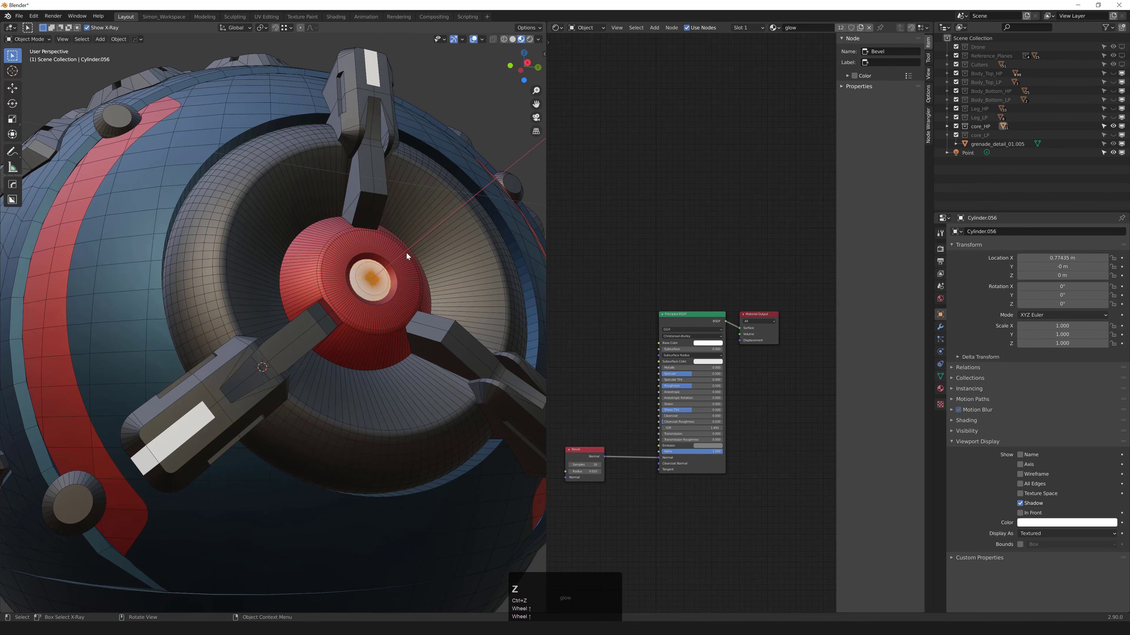
scroll(444, 185, "down", 7)
left_click(426, 196)
scroll(420, 284, "up", 6)
scroll(399, 381, "down", 4)
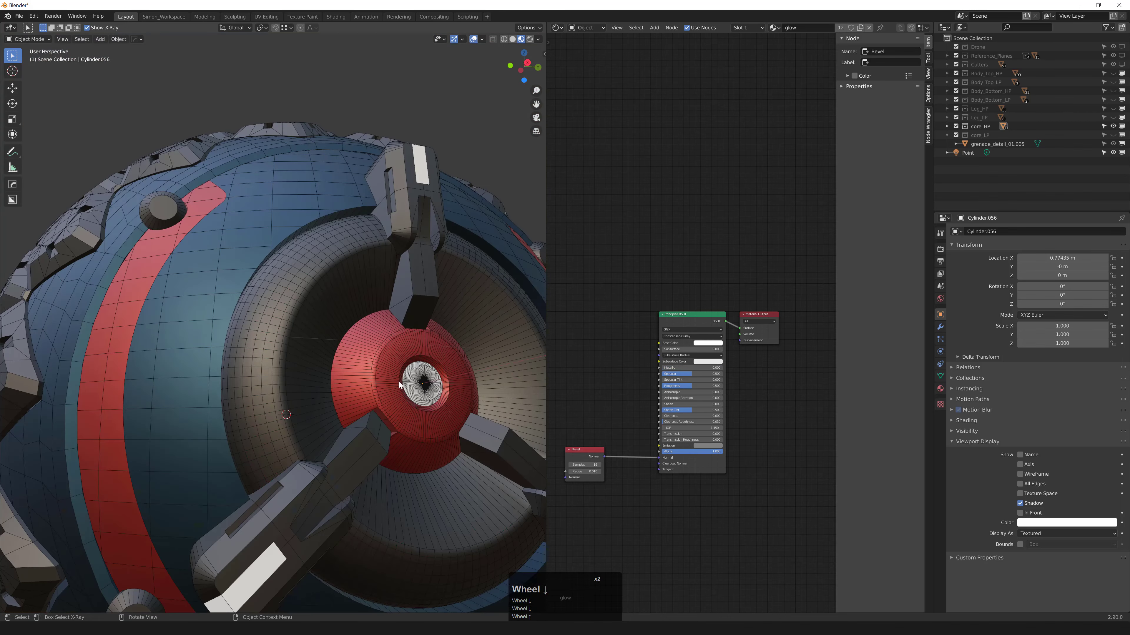
Focus on the glow disc, isolate it and select its outer edge loop in Edit Mode.
left_click(415, 380)
key("f")
middle_click_drag(347, 368, 366, 364)
scroll(341, 350, "down", 1)
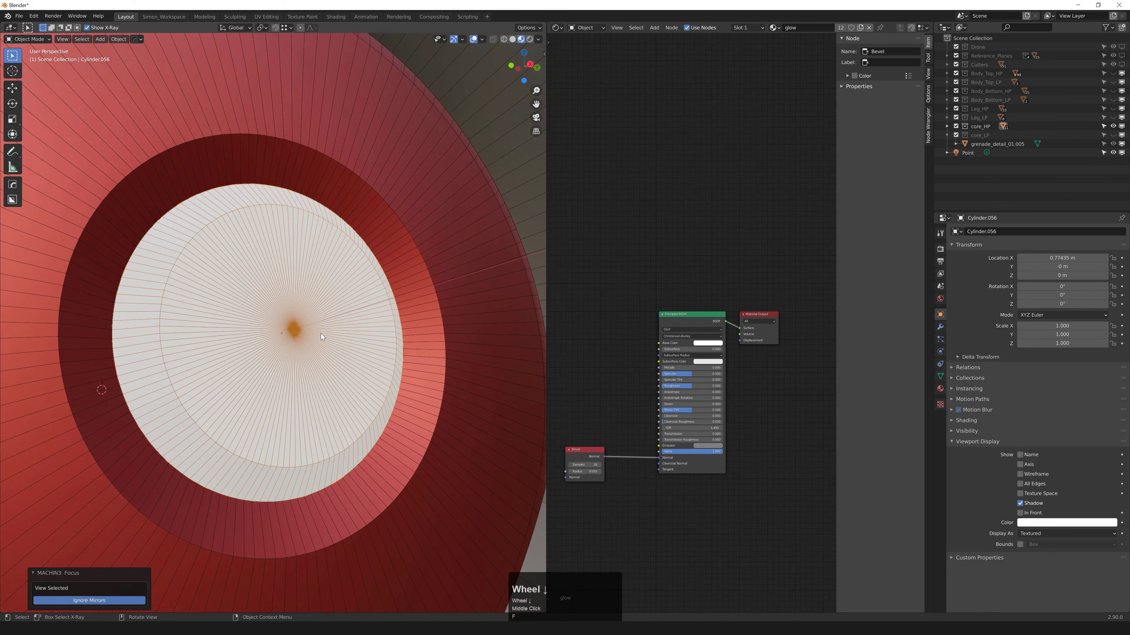
key("h")
middle_click_drag(307, 337, 330, 321)
key("ctrl+z")
key("2")
left_click(317, 301, "alt")
left_click(316, 301)
left_click(253, 304, "alt")
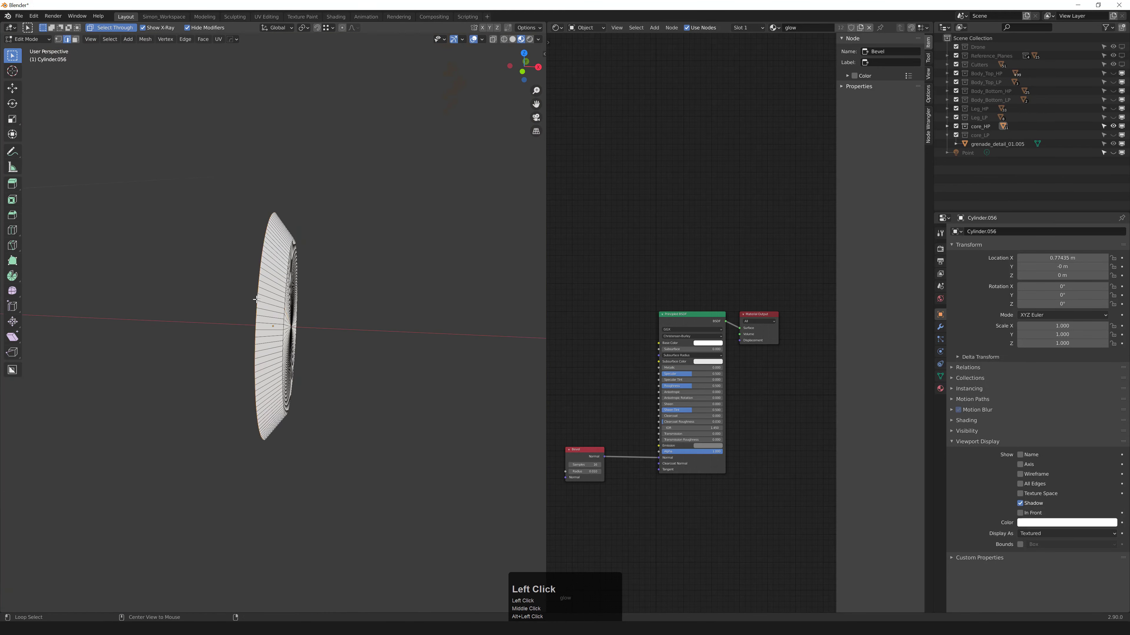
Extrude the glow disc's outer edge loop along the X axis and return to Object Mode.
middle_click_drag(375, 283, 361, 283)
key("g")
middle_click(361, 283)
middle_click(354, 293)
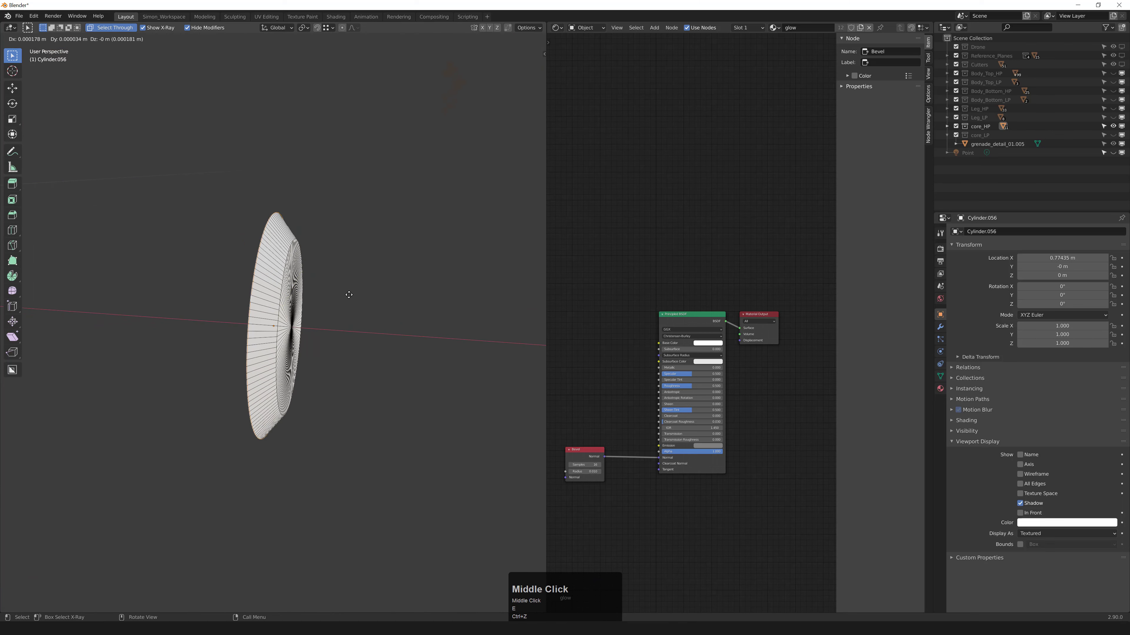
middle_click(346, 295)
left_click(291, 292)
key("Tab")
Try to mirror the glow disc across the X axis.
scroll(263, 294, "down", 5)
key("alt+h")
middle_click_drag(262, 294, 285, 304)
scroll(281, 298, "down", 8)
key("alt+x")
left_click(354, 312)
key("ctrl+z")
key("ctrl+z")
Snap the 3D cursor to the world origin with the isolated glow disc selected.
scroll(284, 304, "up", 3)
left_click(262, 296)
left_click(262, 296)
scroll(263, 296, "down", 2)
key("shift+s")
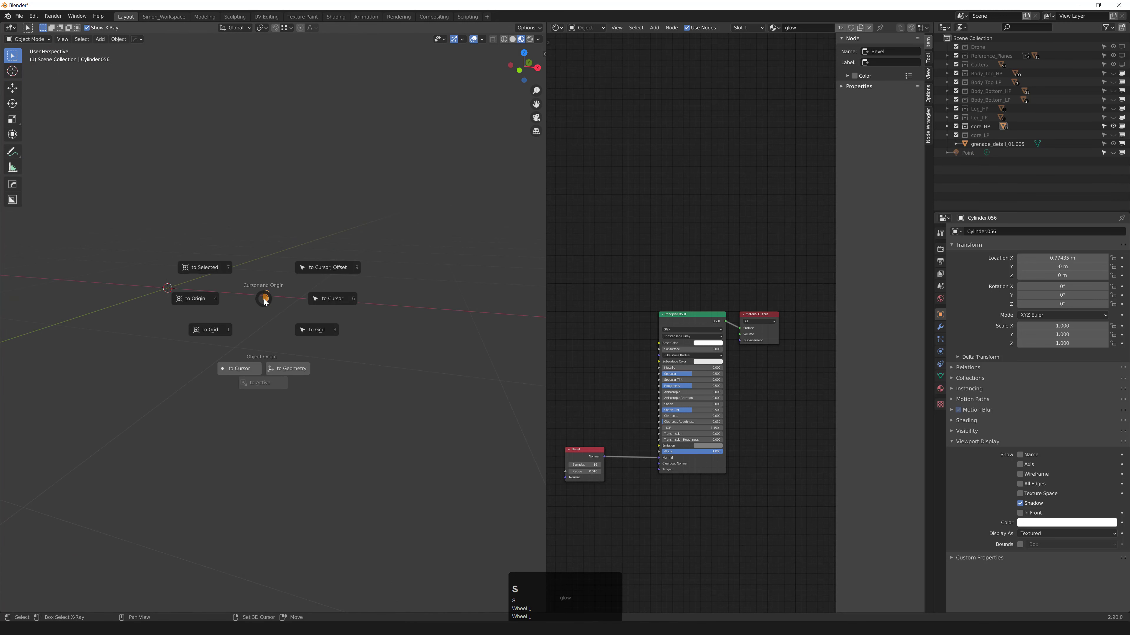
left_click(209, 295)
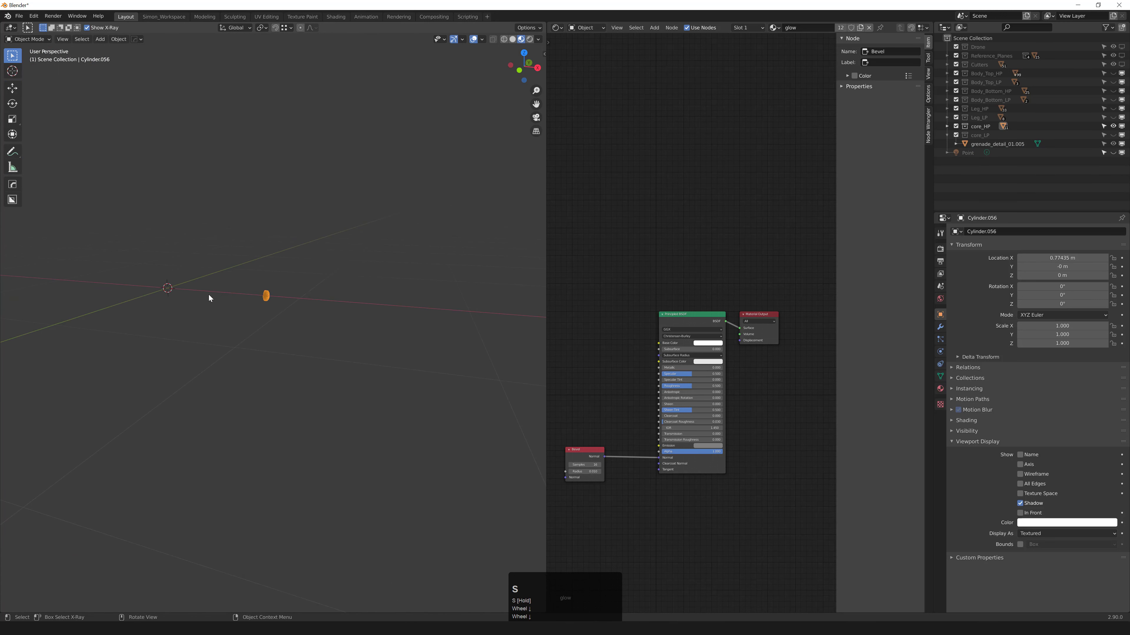
Apply the glow disc's location transform so its origin sits at the world centre.
middle_click_drag(209, 295, 278, 310)
scroll(237, 301, "up", 3)
scroll(284, 280, "up", 2)
scroll(189, 299, "down", 3)
middle_click_drag(427, 312, 401, 250)
key("ctrl+a")
key("ctrl+z")
key("ctrl+a")
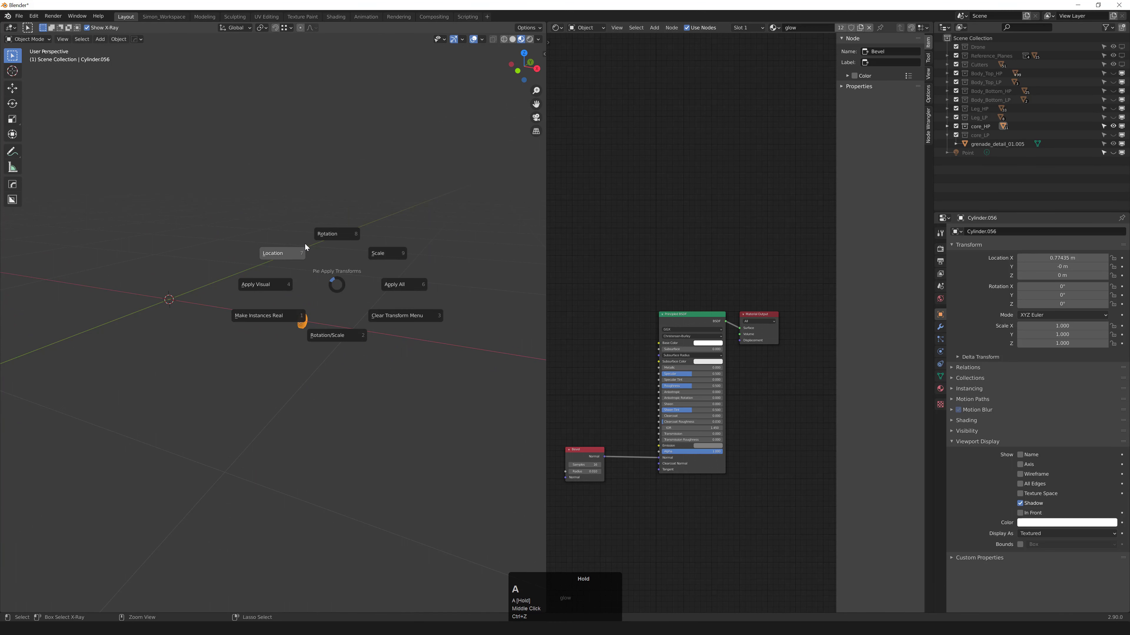
left_click(297, 253)
Mirror the glow disc across the X axis to the core's opposite side.
middle_click_drag(278, 261, 295, 307)
scroll(280, 288, "down", 2)
key("alt+x")
left_click(271, 303)
key("ctrl+z")
left_click(293, 302)
left_click(271, 303)
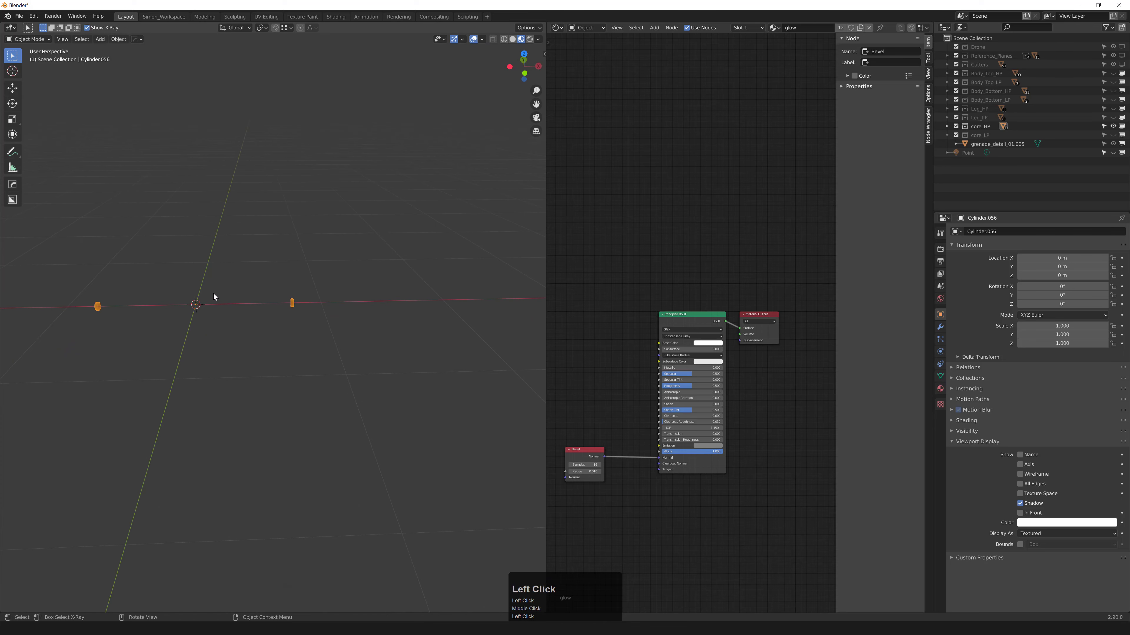
Apply the glow disc's Mirror modifier and reveal all hidden objects.
key("q")
mouse_move(213, 294)
left_click(277, 360)
key("alt+h")
middle_click_drag(300, 332, 247, 307)
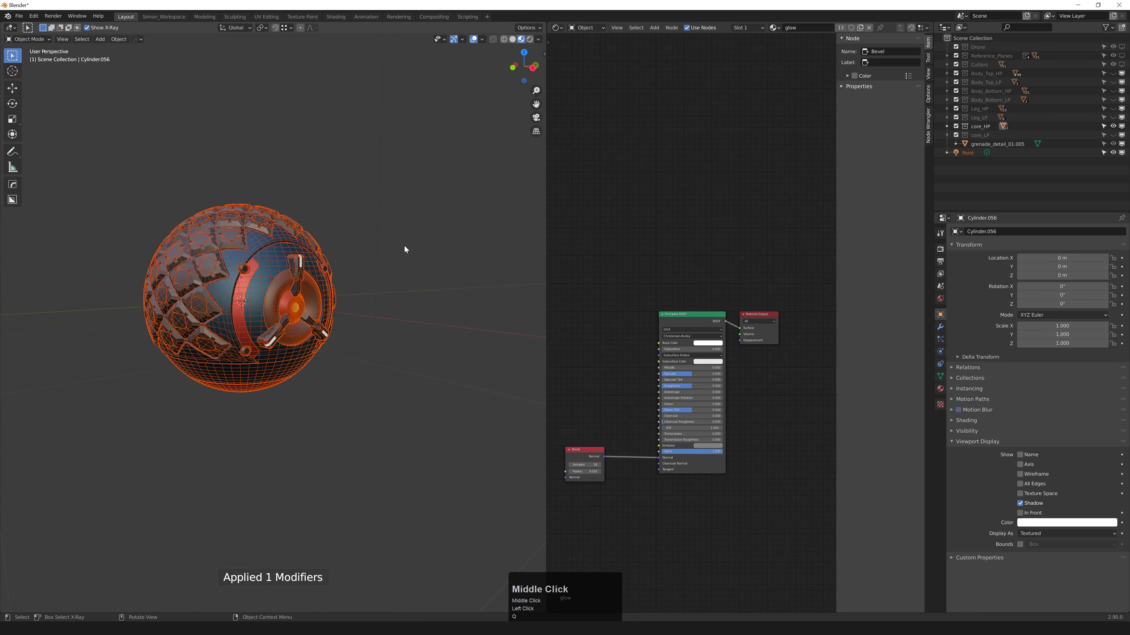
Inspect the assembled core and its glowing cap from several angles and distances without the wireframe overlay.
left_click(406, 247)
scroll(320, 320, "up", 5)
scroll(266, 322, "down", 3)
middle_click_drag(319, 319, 251, 325)
scroll(240, 340, "up", 4)
scroll(240, 340, "down", 6)
scroll(211, 338, "up", 5)
scroll(251, 325, "down", 5)
scroll(251, 325, "down", 4)
scroll(283, 355, "up", 8)
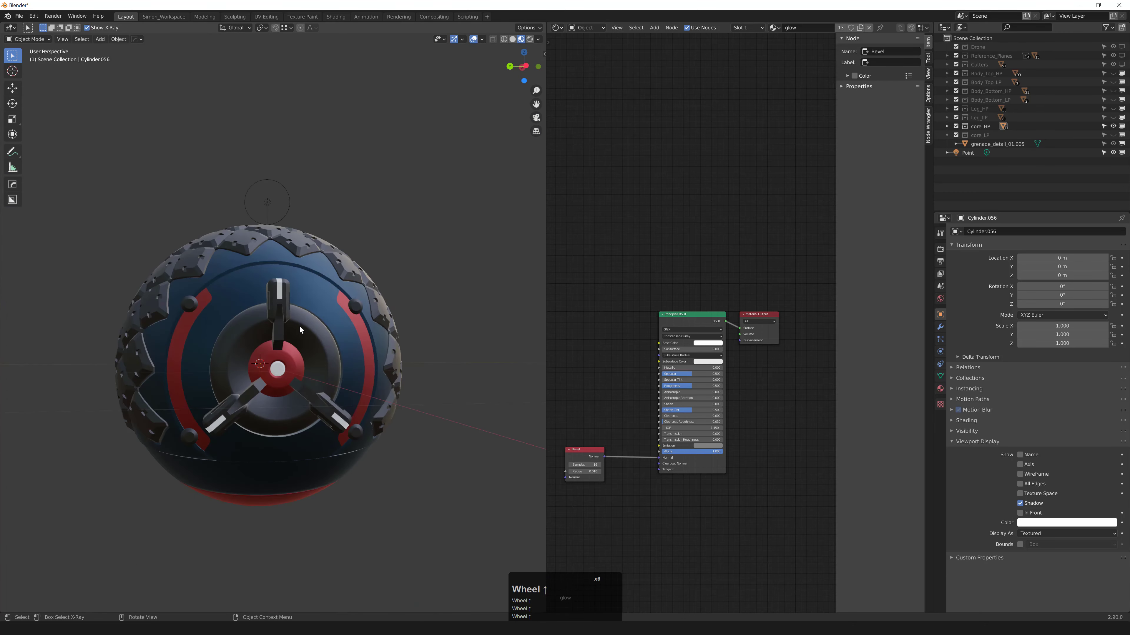
scroll(285, 350, "down", 8)
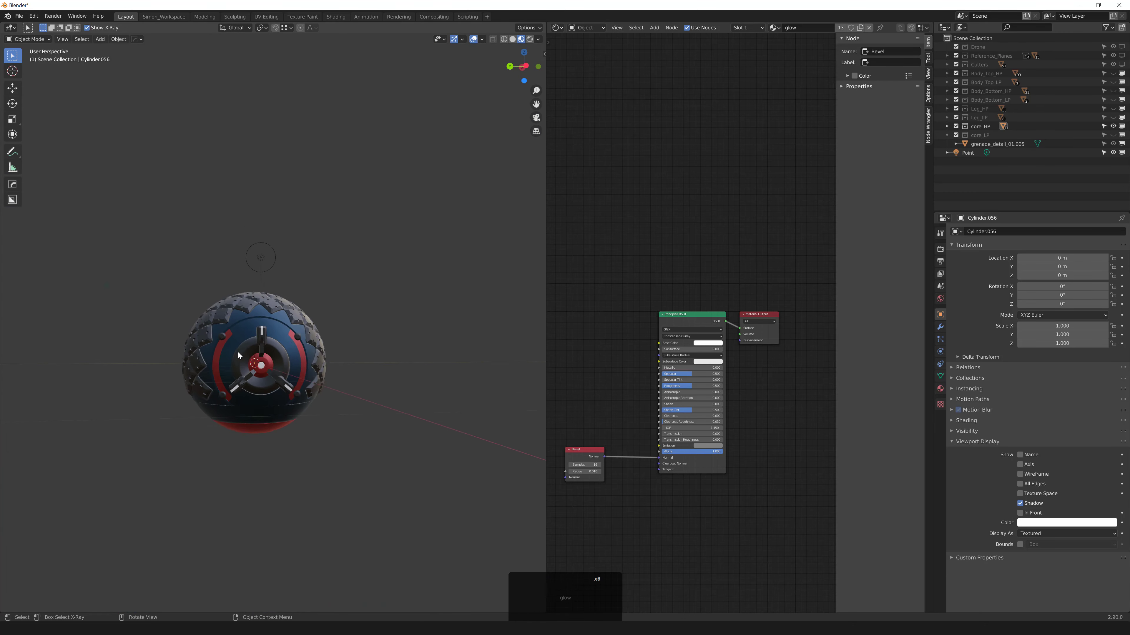
middle_click_drag(238, 352, 224, 351)
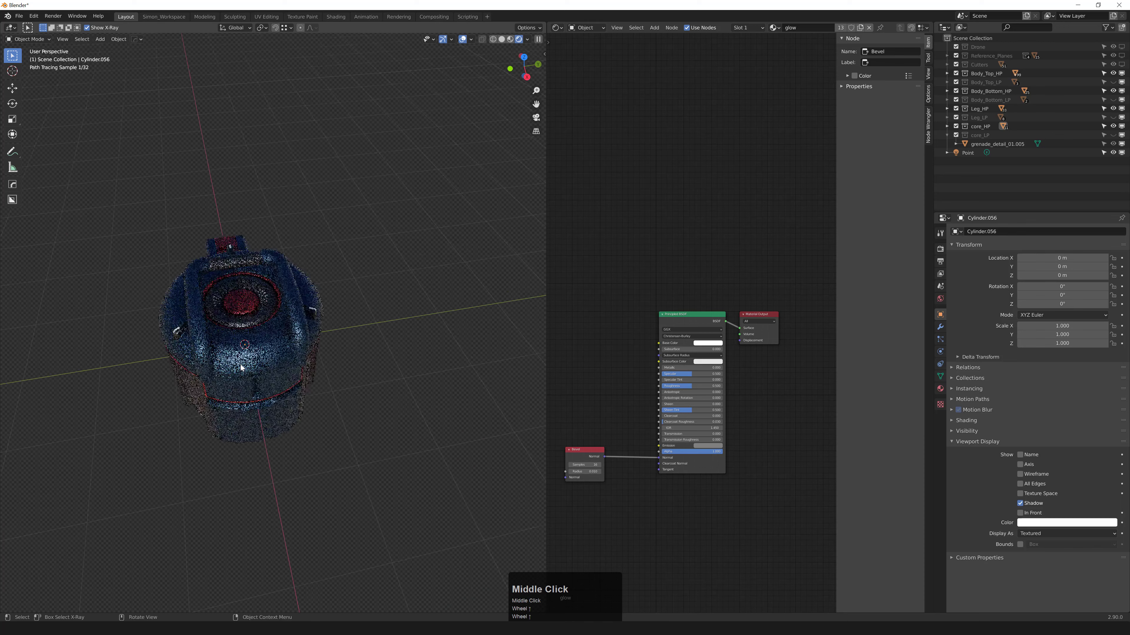
Assign the red_small material to the leg's small floater details in the rendered view.
middle_click_drag(271, 329, 327, 387)
scroll(404, 390, "down", 2)
scroll(351, 384, "up", 1)
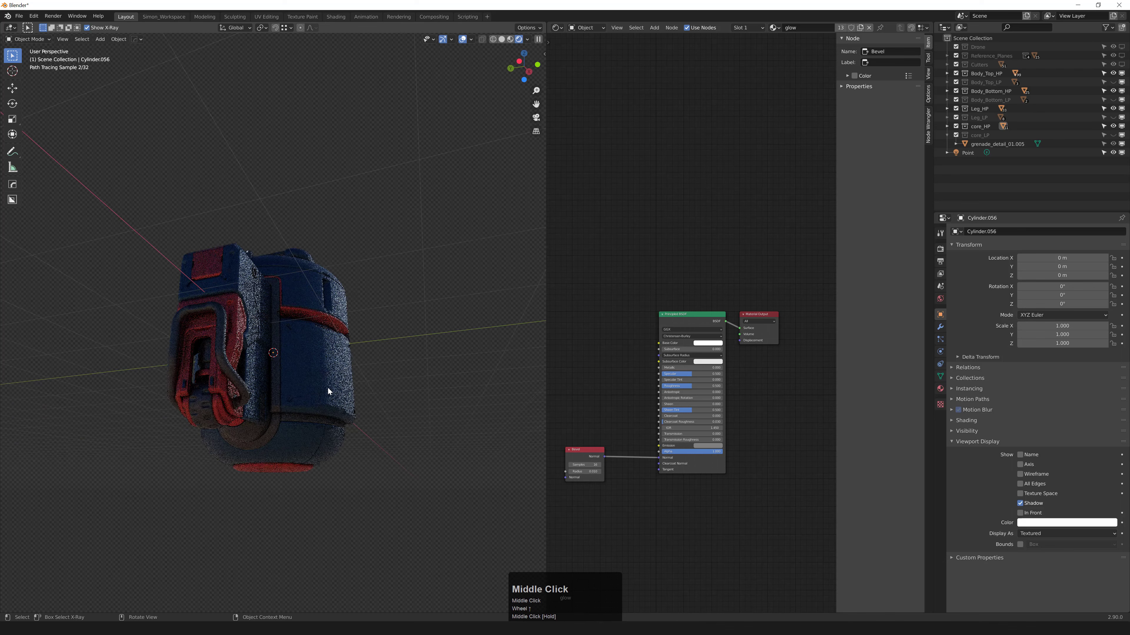
scroll(203, 392, "up", 3)
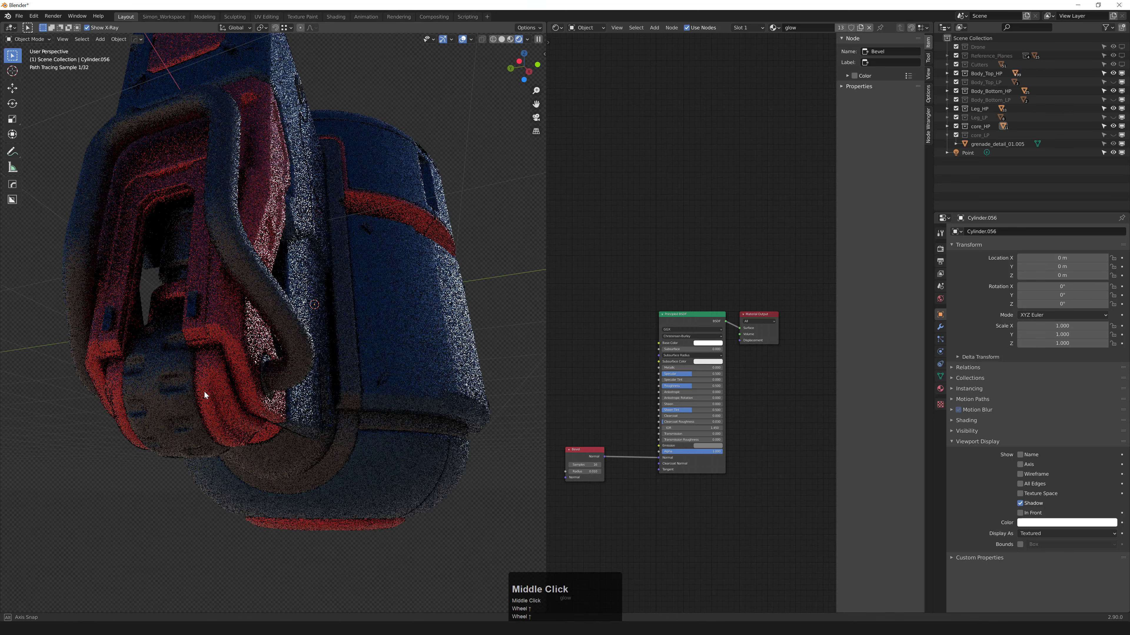
middle_click_drag(204, 391, 275, 312)
left_click(343, 360)
key("shift+q")
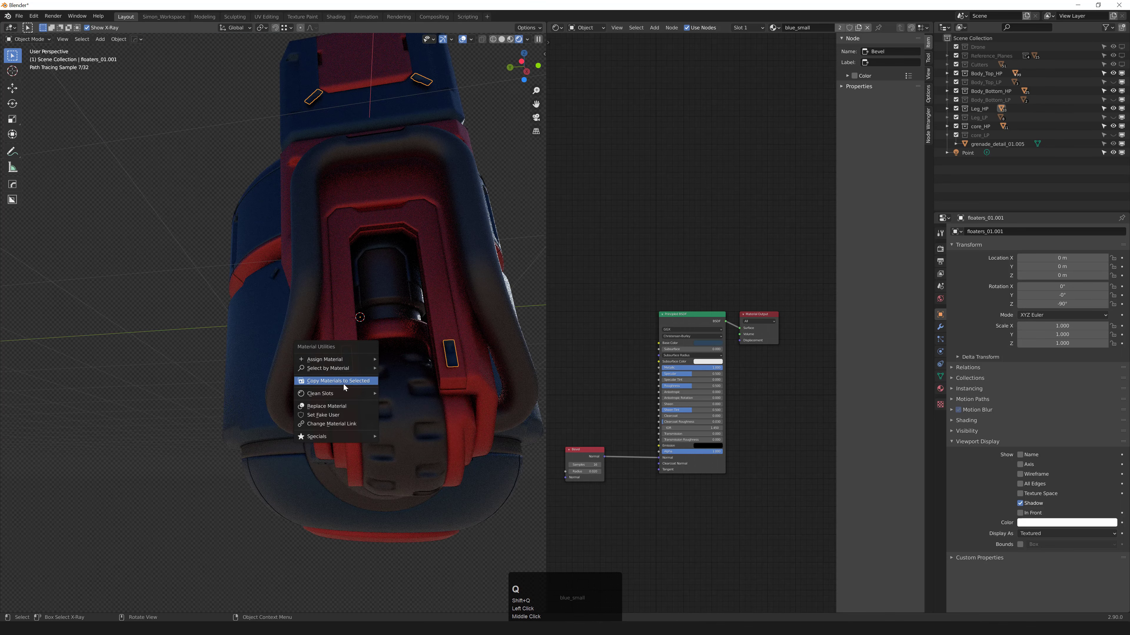
mouse_move(348, 361)
left_click(403, 434)
Hide the Body_Top_HP collection to expose the core inside the grenade body.
scroll(247, 366, "up", 3)
middle_click_drag(338, 285, 129, 360)
middle_click_drag(243, 356, 258, 379)
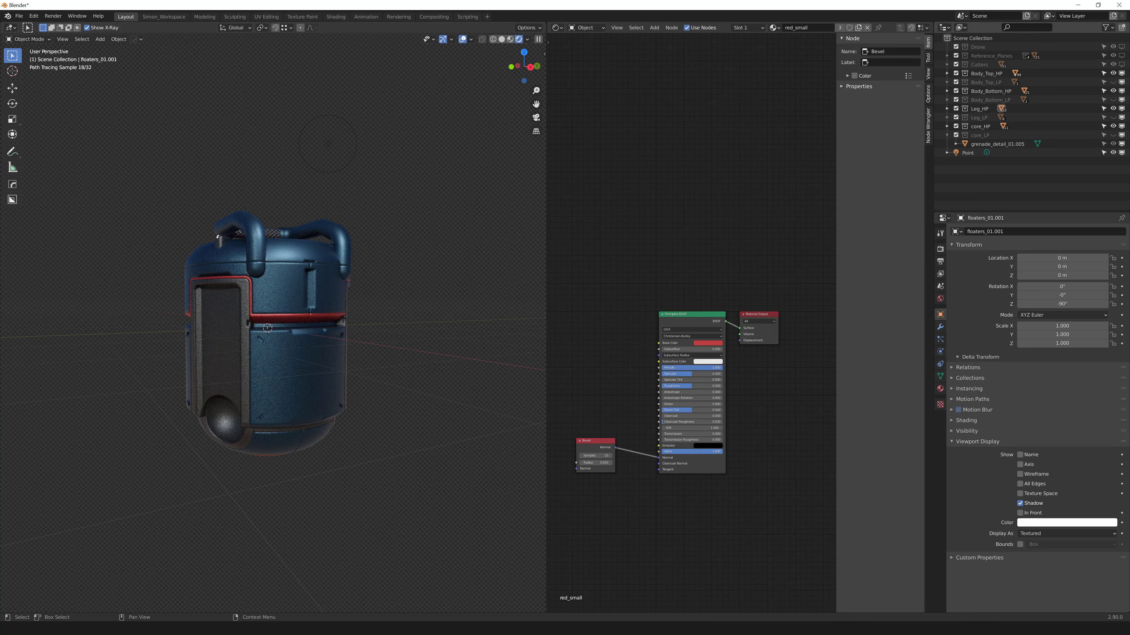
scroll(291, 286, "up", 2)
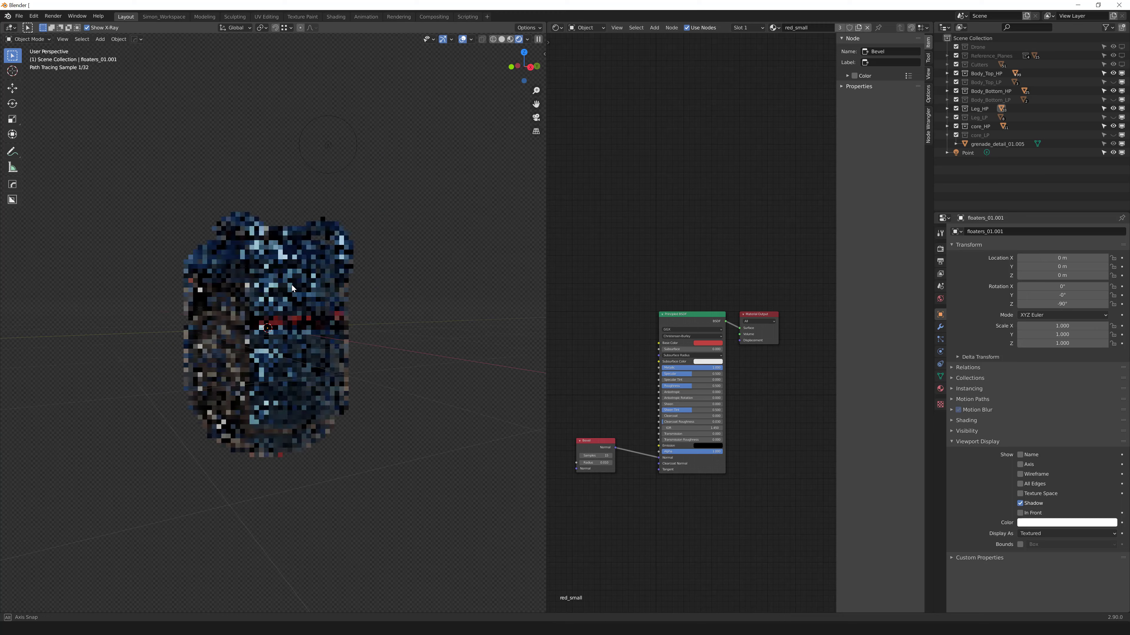
scroll(280, 313, "up", 1)
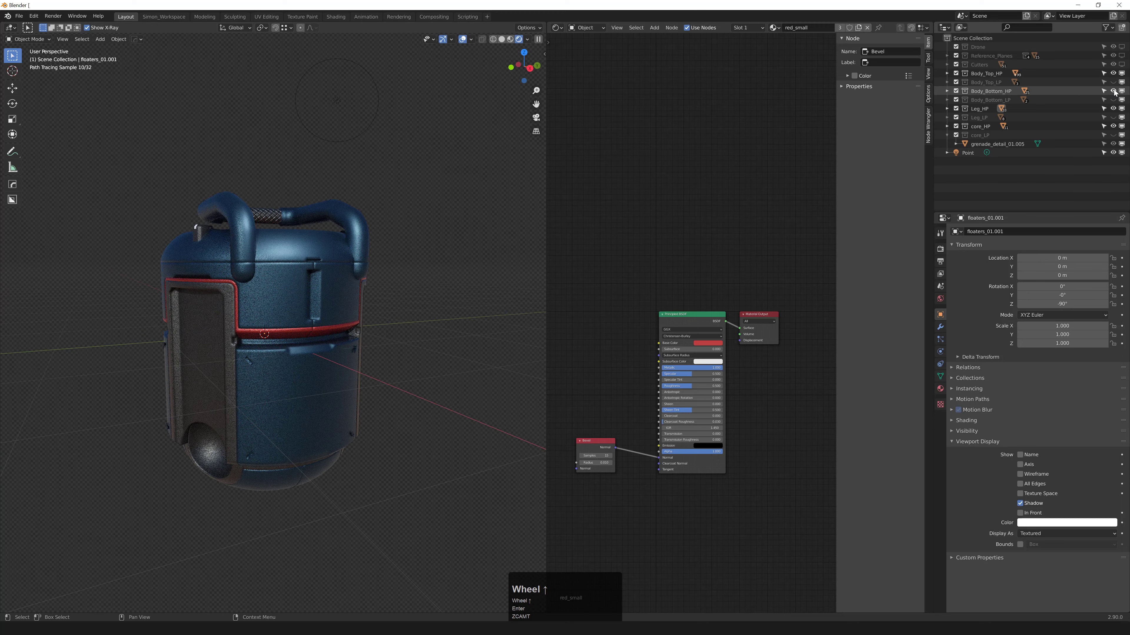
left_click(1113, 73)
middle_click_drag(508, 274, 321, 380)
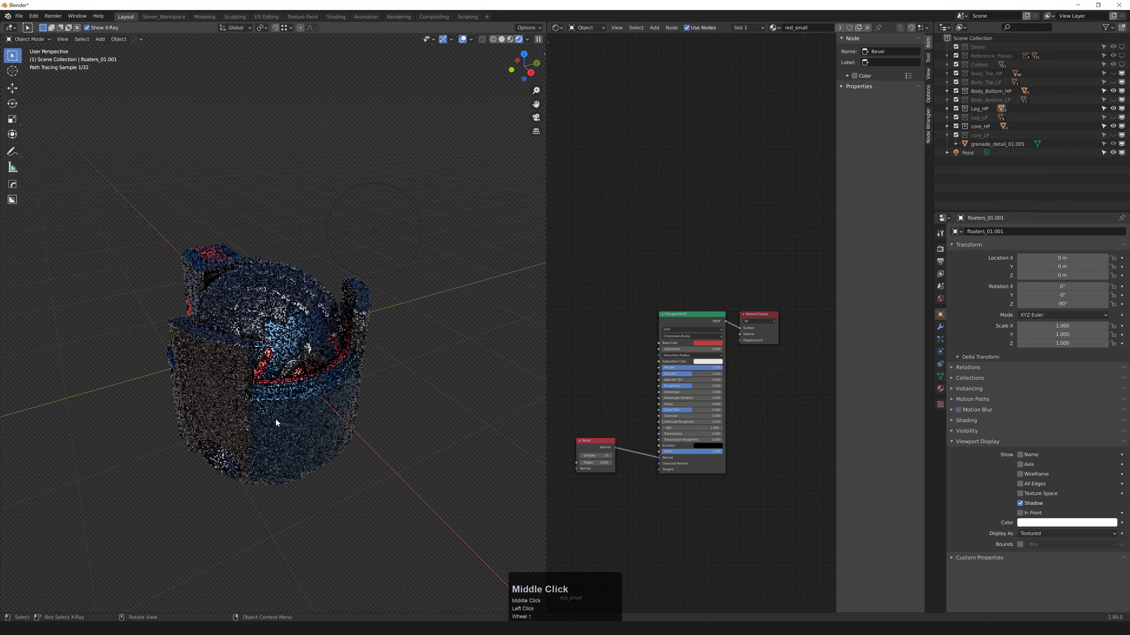
Select the curved blue panel of the bottom body and examine it and the exposed core.
scroll(322, 379, "up", 4)
scroll(348, 299, "down", 2)
left_click(349, 291)
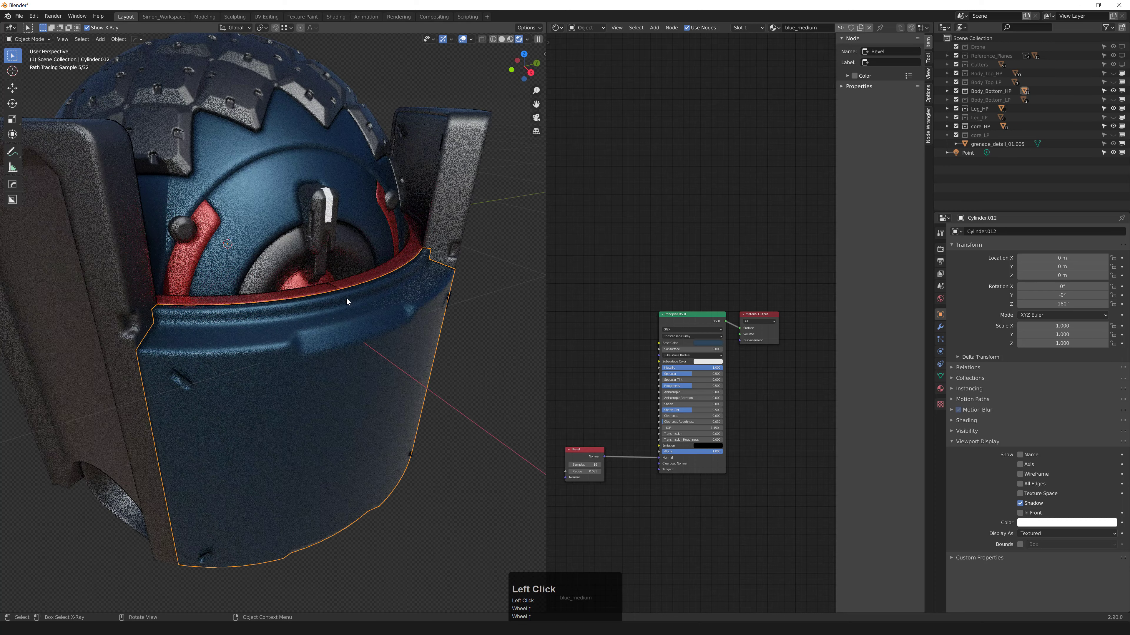
scroll(335, 305, "down", 2)
middle_click_drag(335, 304, 285, 325)
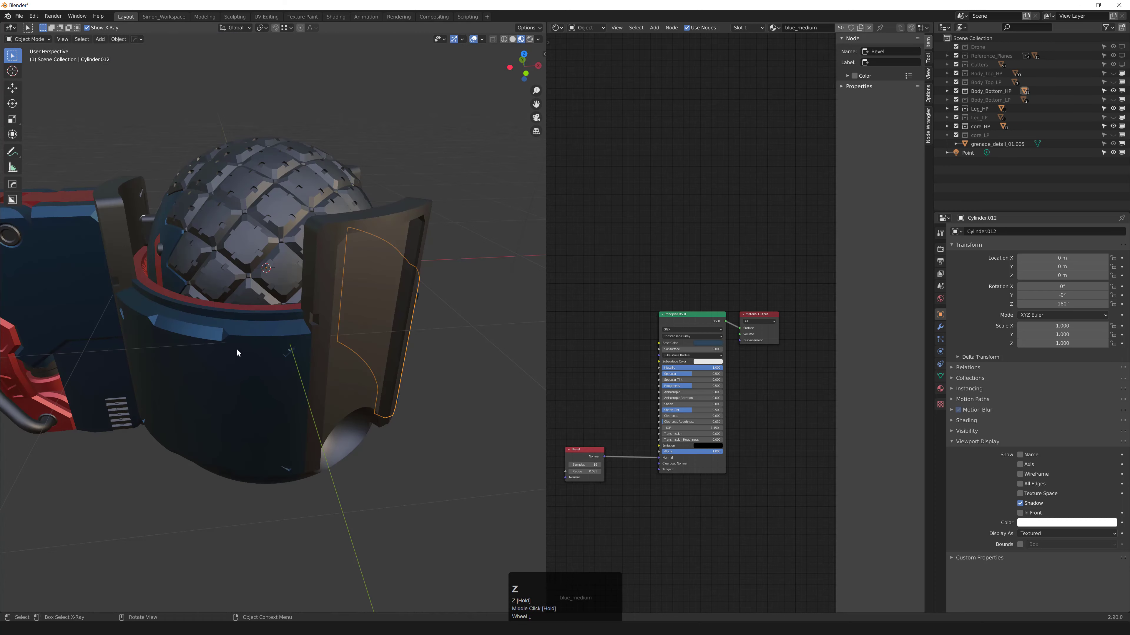
Add the other two curved blue panels of the bottom body to the selection and isolate all three.
left_click(230, 347, "shift")
middle_click_drag(220, 339, 285, 334)
scroll(240, 332, "down", 4)
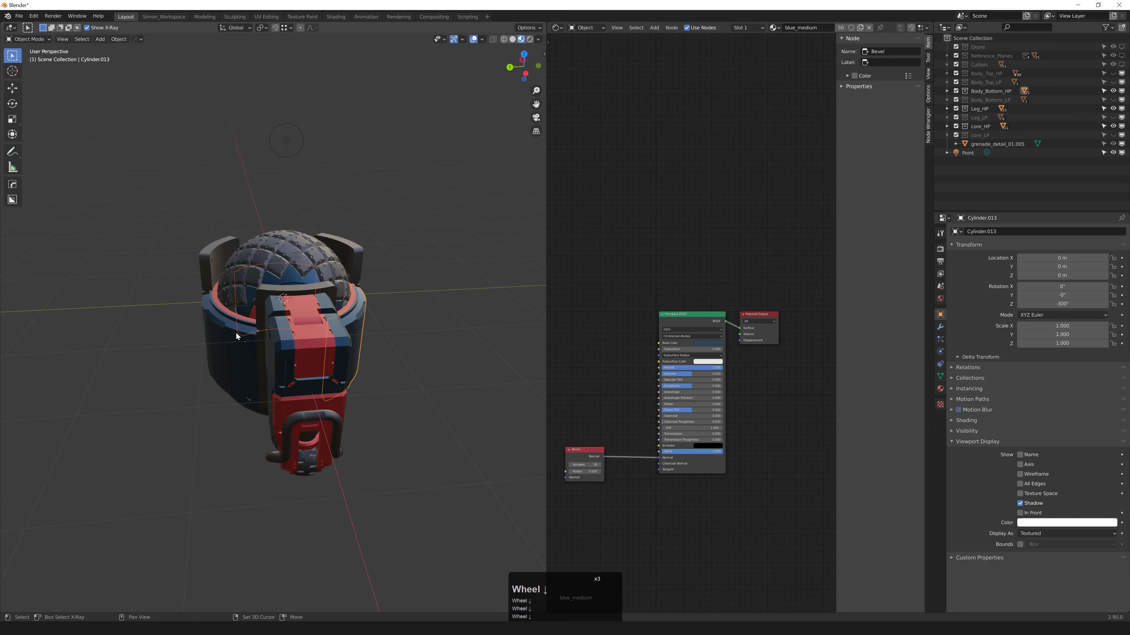
left_click(220, 330, "shift")
key("shift+h")
middle_click_drag(211, 327, 217, 305)
scroll(225, 337, "up", 3)
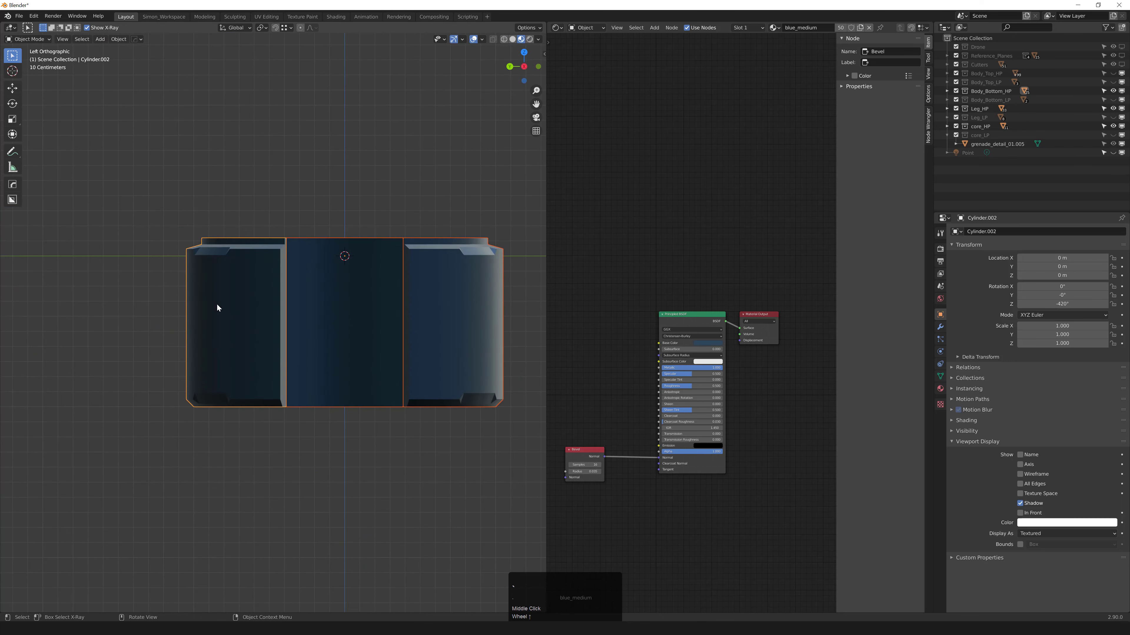
Select the top rim faces of all three isolated panels in a side view and assign them the metal_medium material.
key("grave")
key("3")
scroll(246, 244, "up", 2)
middle_click_drag(247, 244, 191, 276, "shift")
left_click_drag(86, 212, 556, 275)
middle_click_drag(406, 257, 193, 272)
scroll(241, 283, "down", 3)
scroll(193, 273, "up", 2)
key("shift+q")
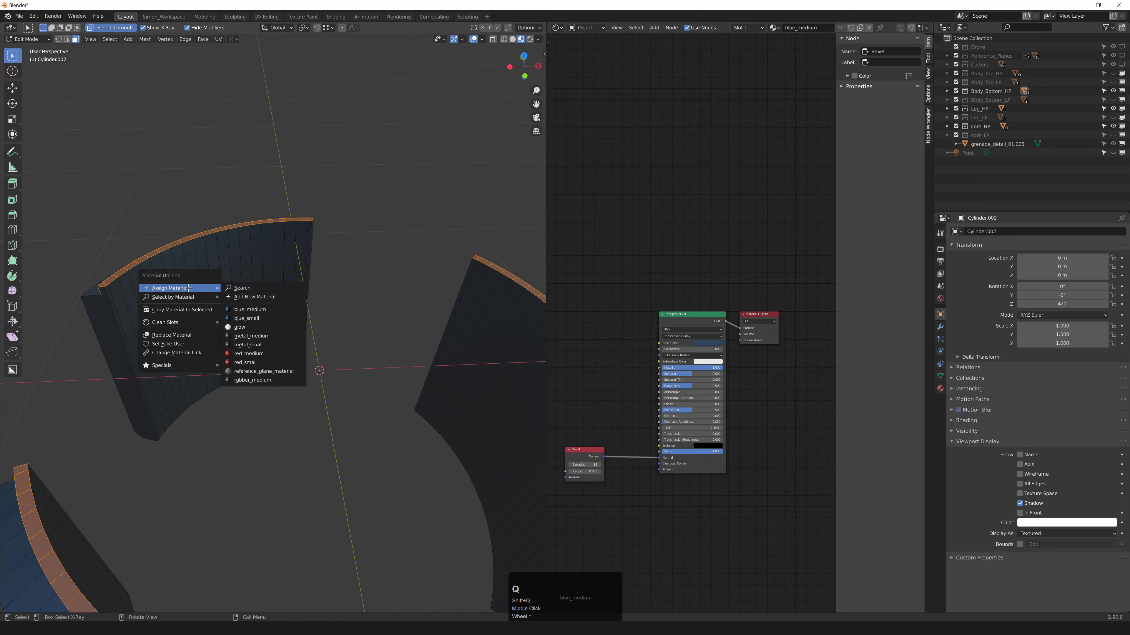
left_click(258, 336)
Select the full run of inner curved faces on one blue panel and assign them the metal_medium material.
middle_click_drag(119, 315, 124, 289)
scroll(124, 289, "up", 2)
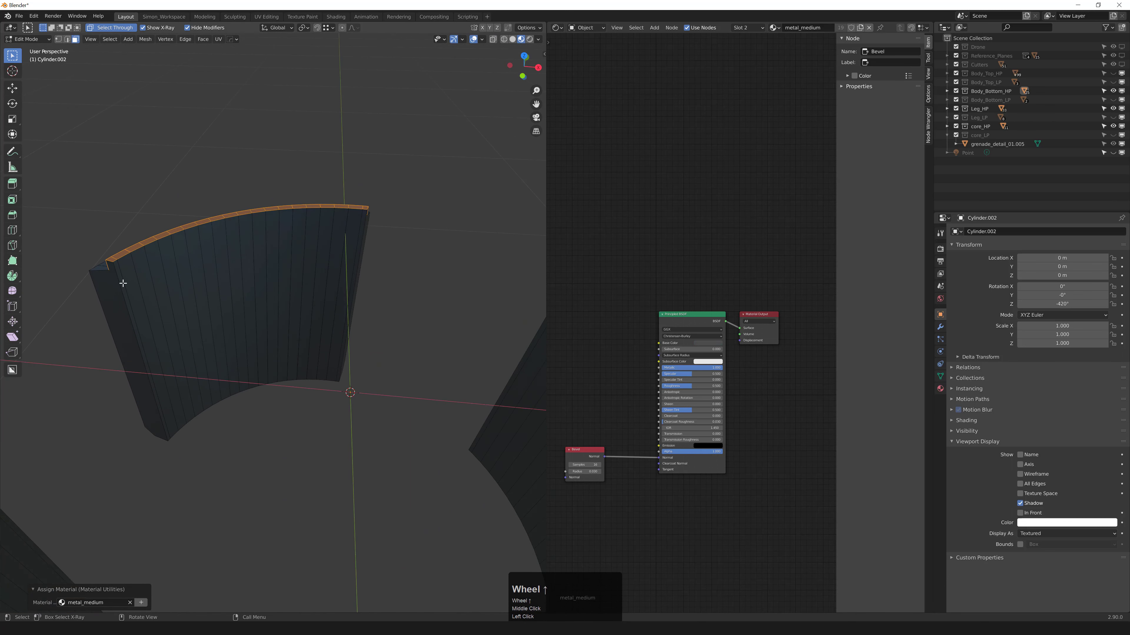
left_click(123, 283)
left_click(363, 232, "ctrl")
key("q")
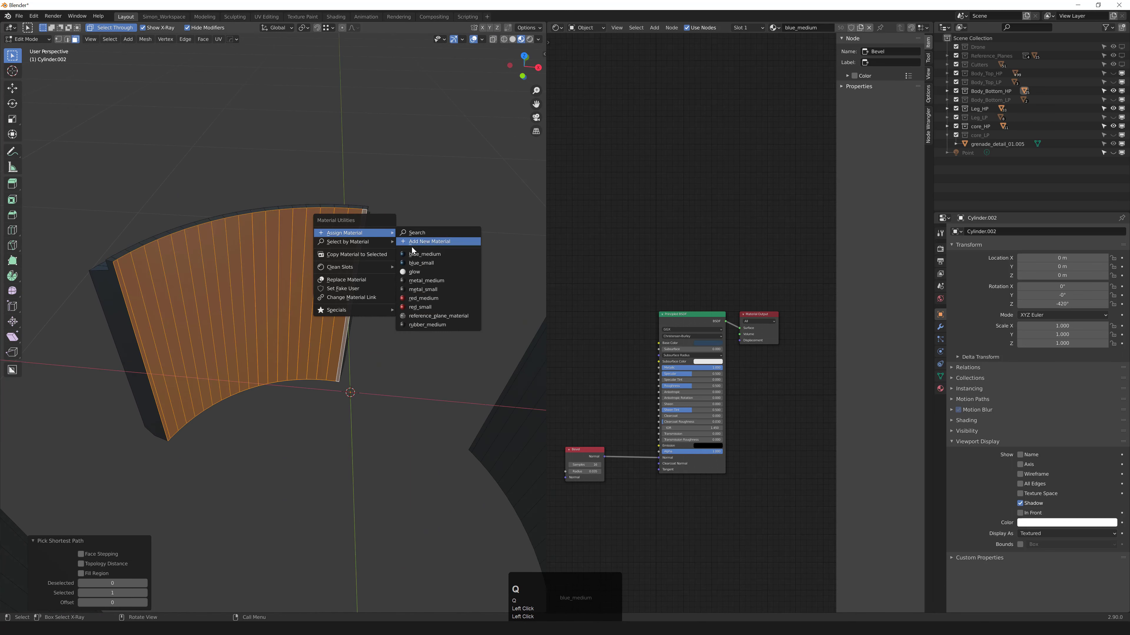
left_click(426, 281)
Assign metal_medium to another run of faces on the isolated panels, finish mesh editing and show the hidden grenade parts again.
middle_click_drag(426, 281, 354, 254)
left_click(344, 246)
left_click(403, 252, "ctrl")
key("q")
mouse_move(400, 253)
left_click(471, 301)
key("Tab")
scroll(352, 270, "up", 3)
scroll(341, 254, "down", 3)
scroll(342, 254, "down", 2)
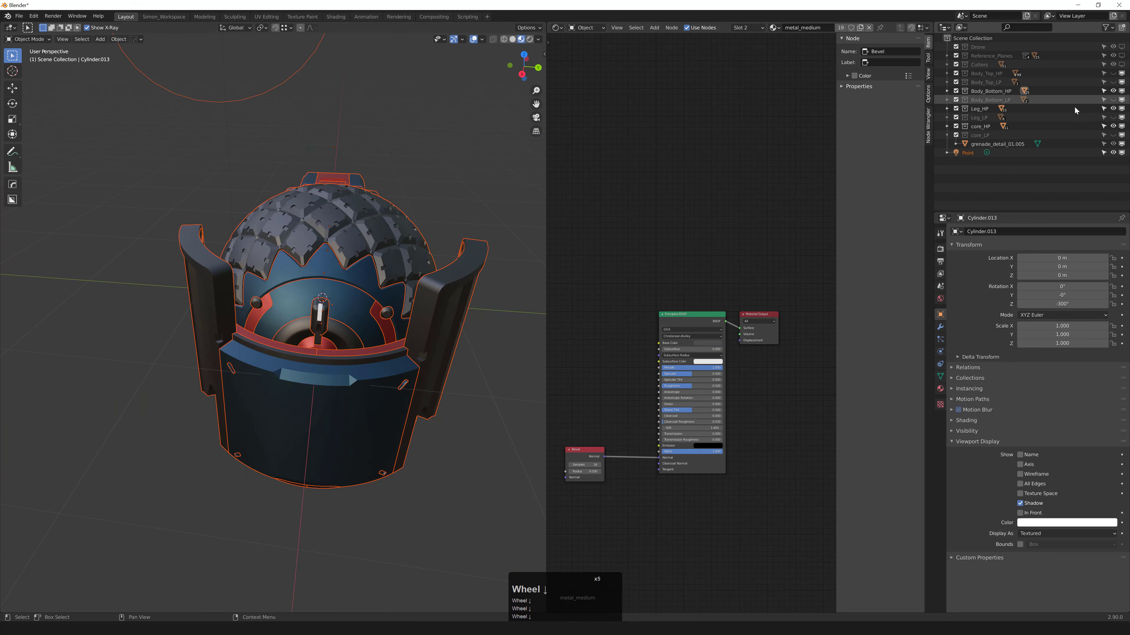